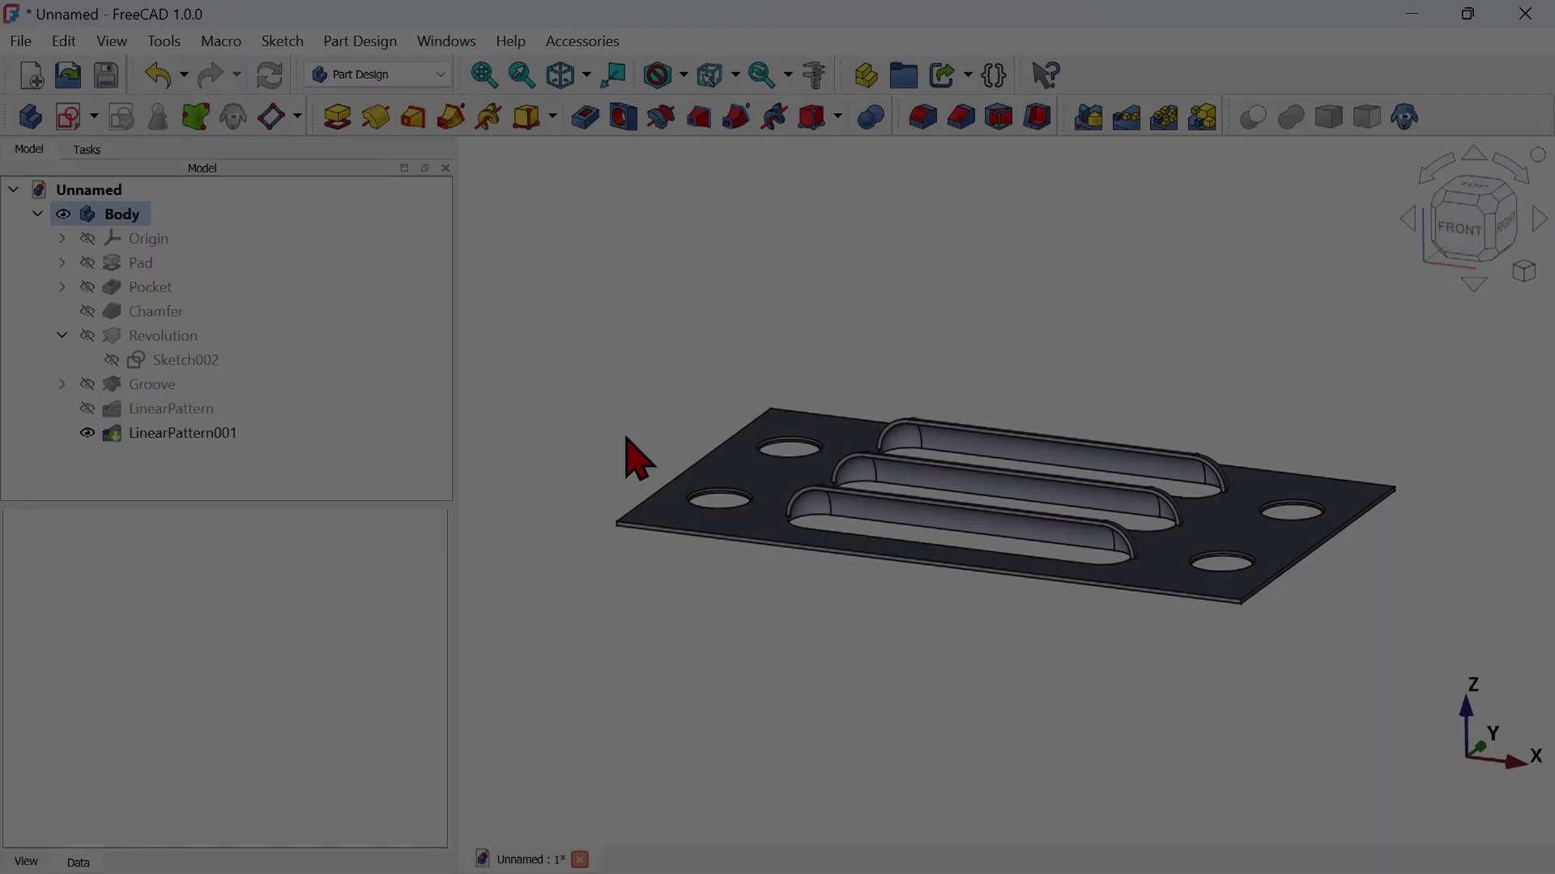
Orbit and zoom around the finished ribbed plate to show it from several angles
mouse_move(636, 439)
middle_down()
mouse_move(749, 475)
mouse_move(885, 489)
mouse_move(1011, 443)
mouse_move(902, 416)
mouse_move(572, 427)
mouse_move(680, 444)
mouse_move(694, 469)
middle_up()
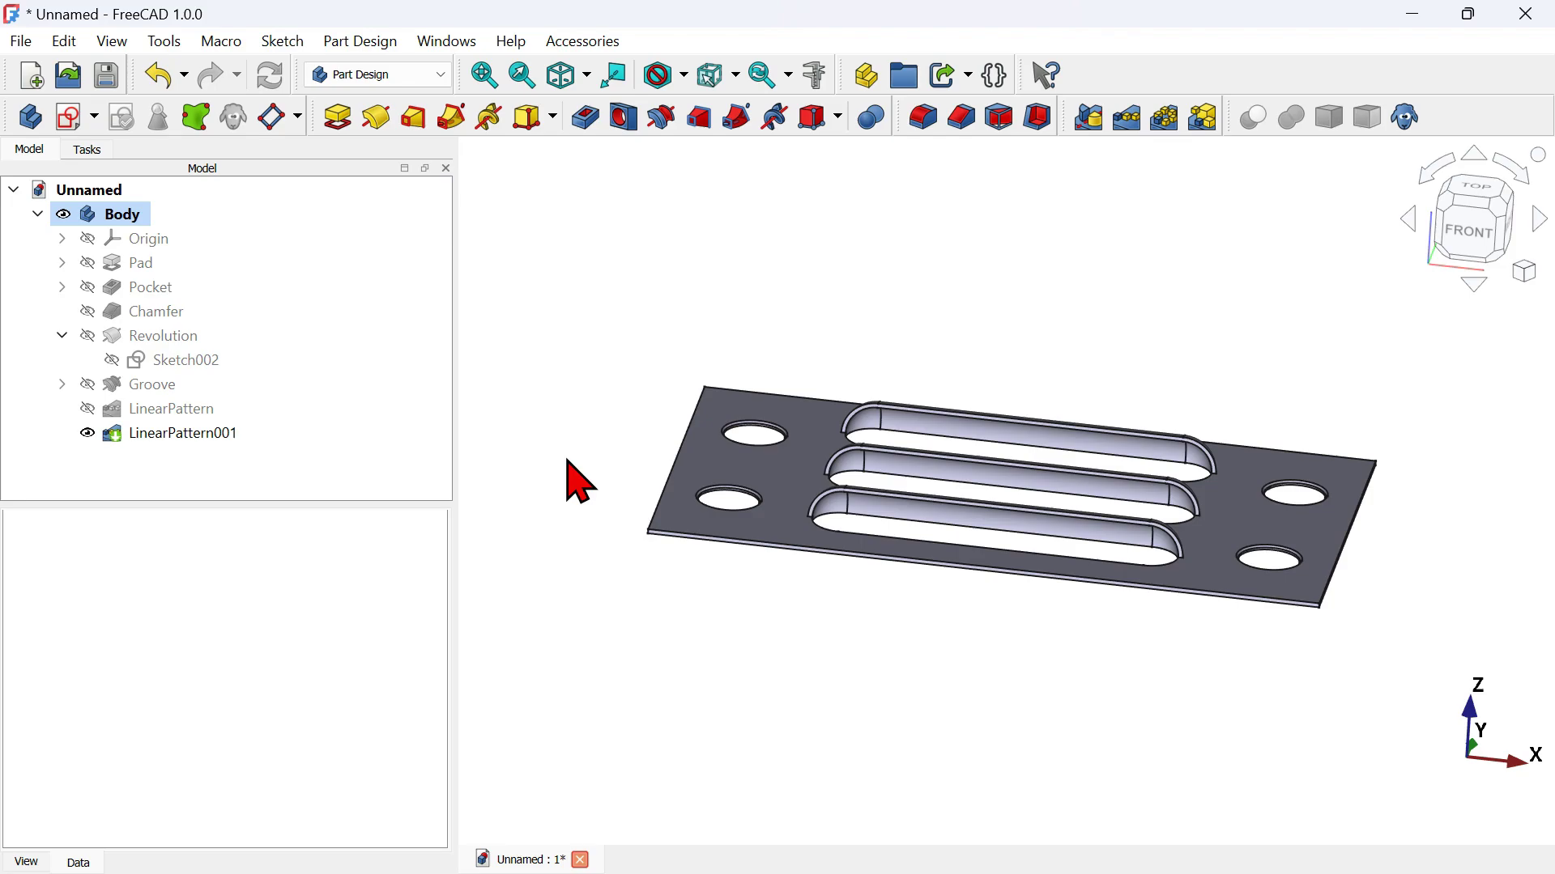
mouse_move(575, 463)
middle_down()
mouse_move(805, 510)
mouse_move(829, 465)
mouse_move(624, 434)
mouse_move(557, 455)
middle_up()
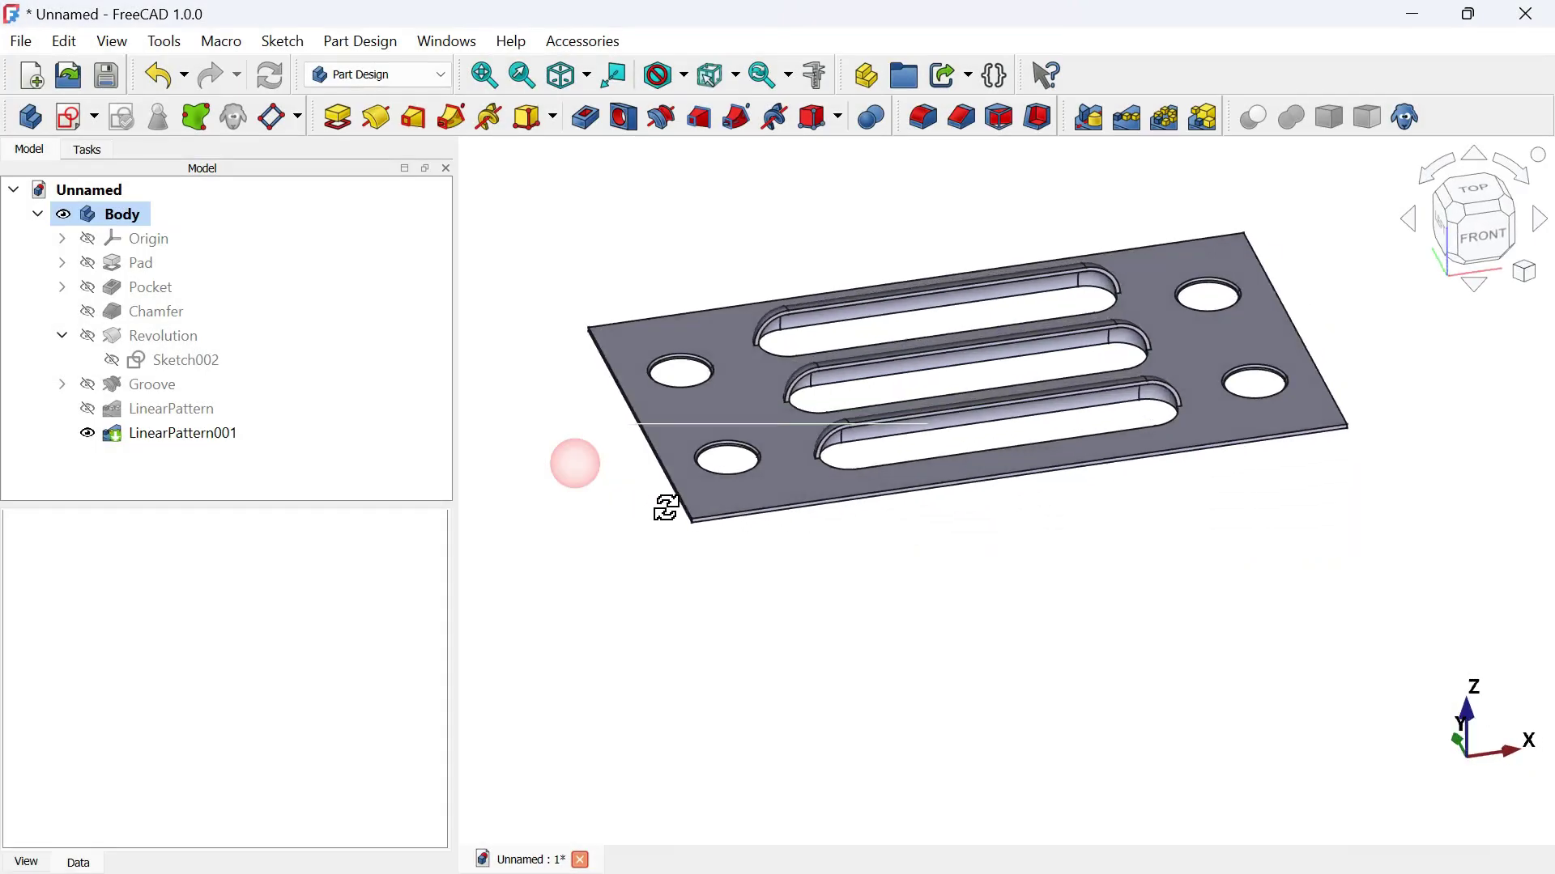
middle_drag(660, 506, 655, 470)
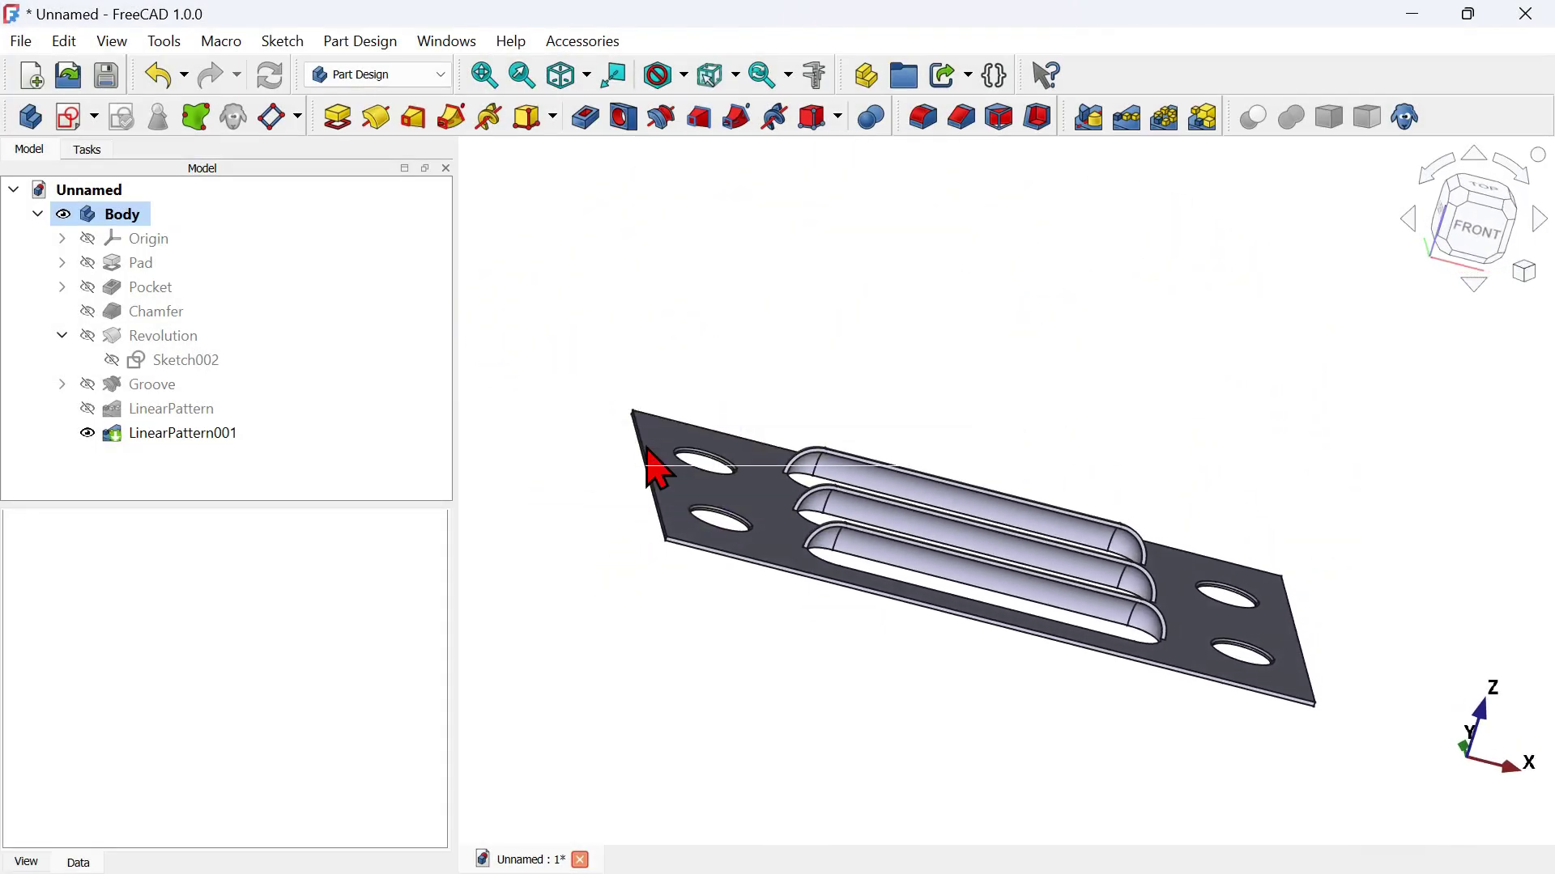
middle_drag(559, 398, 624, 485)
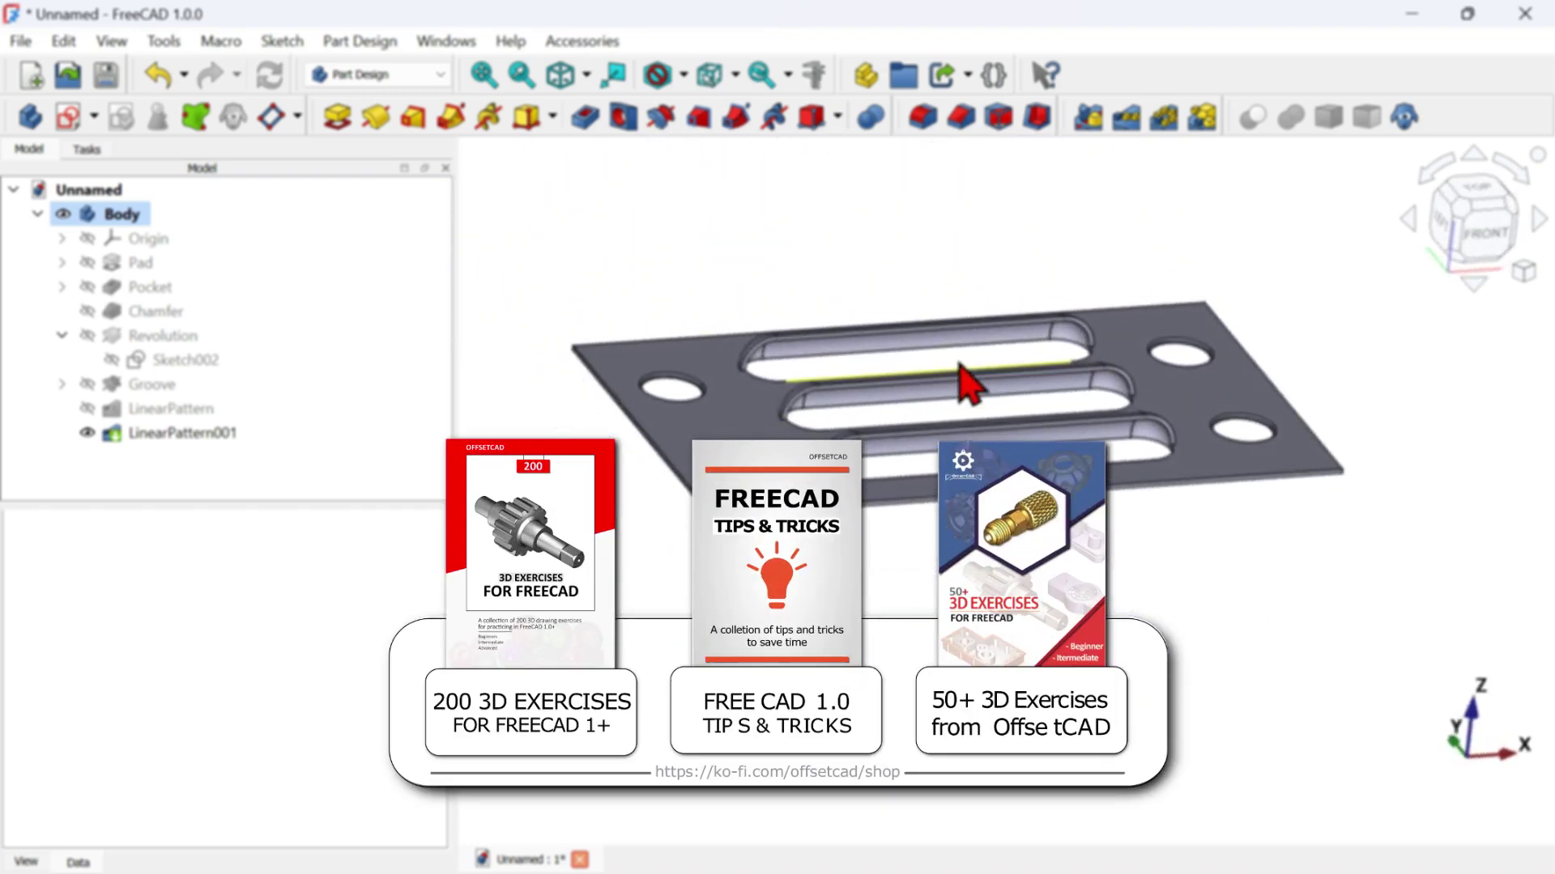
scroll(964, 381, up, 3)
scroll(964, 382, down, 5)
scroll(968, 383, down, 2)
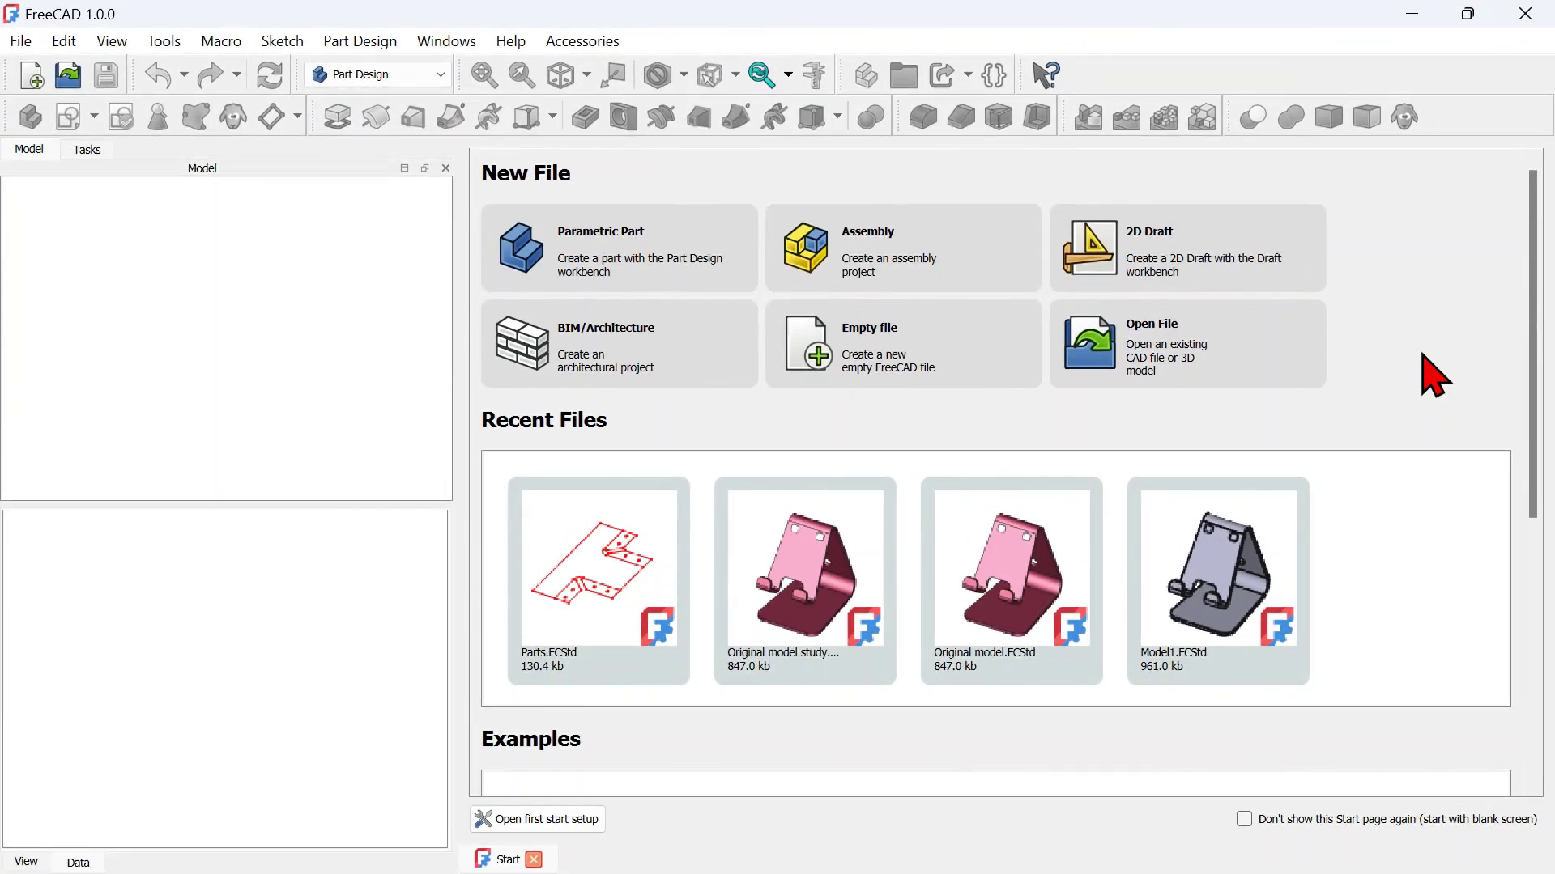
Create a new Parametric Part document with an empty Body
click(599, 264)
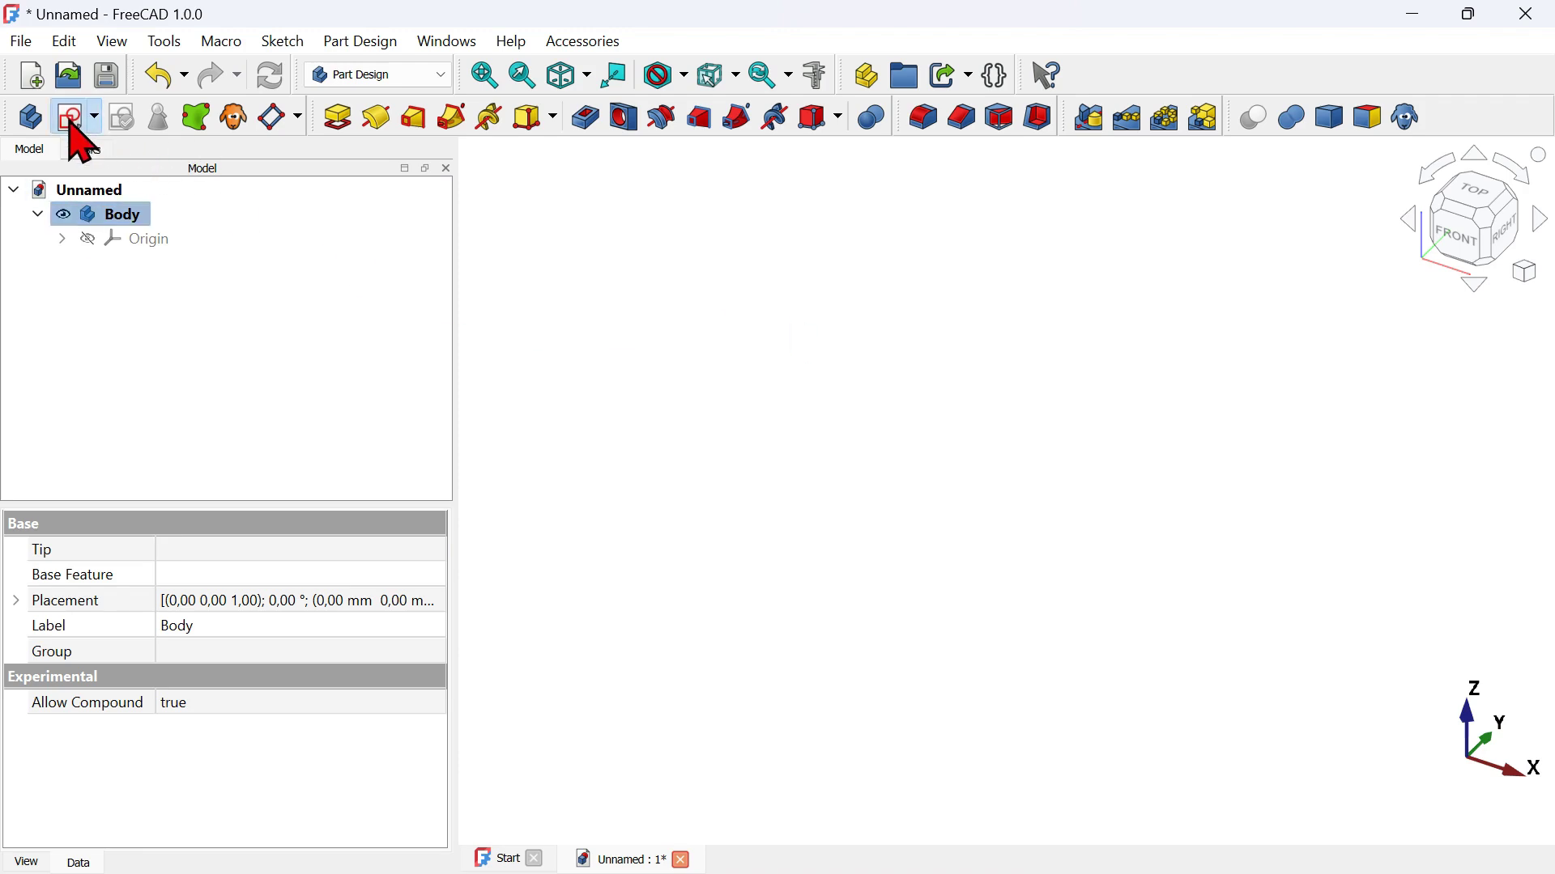
Create a new sketch attached to the XY plane
click(71, 117)
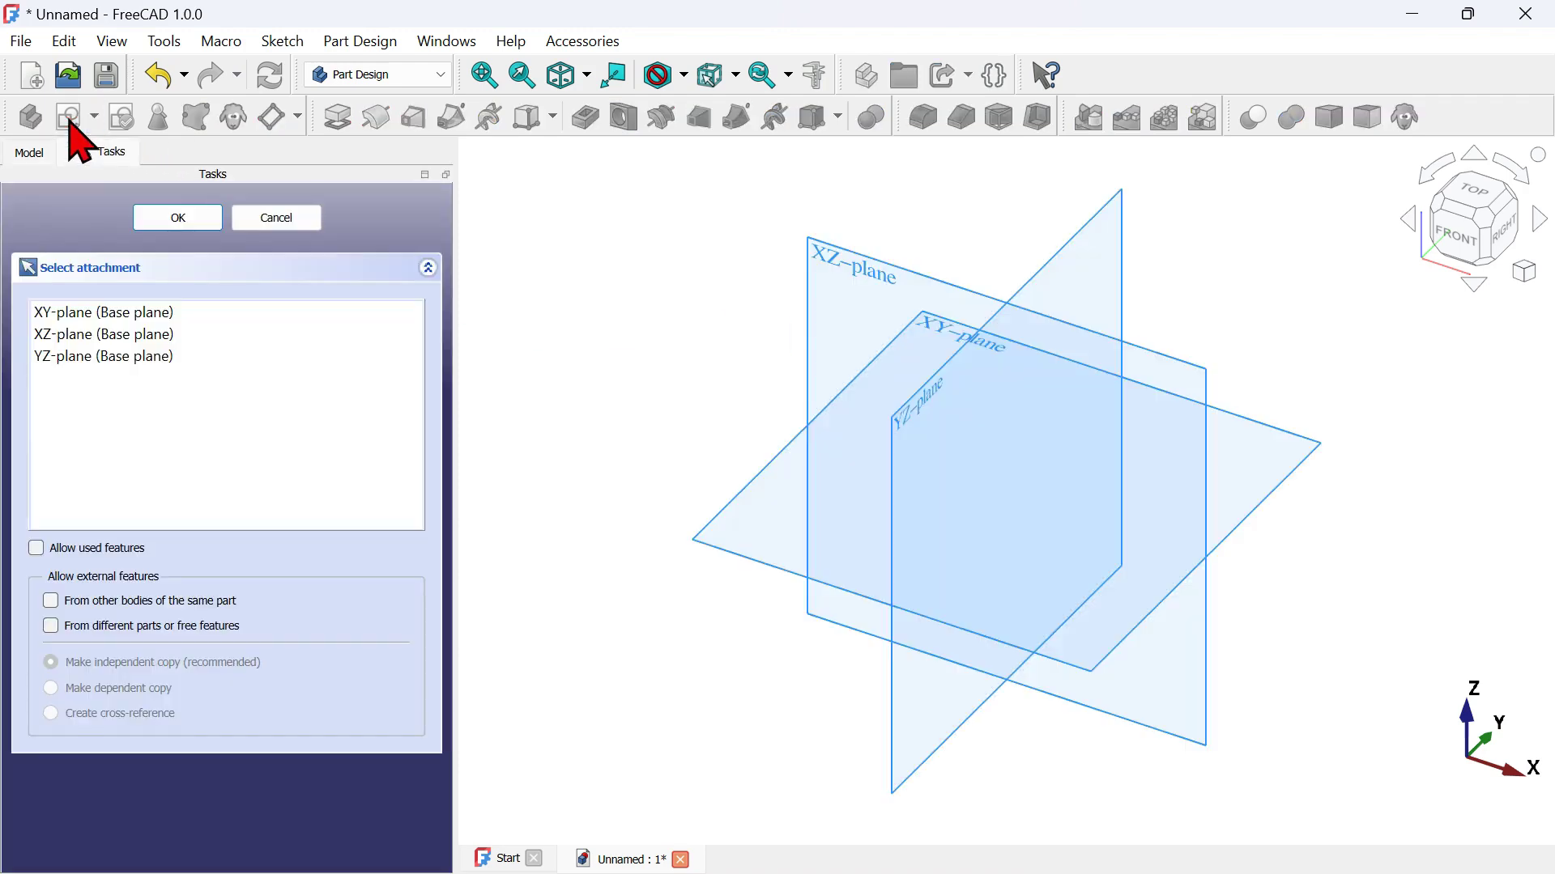
click(930, 324)
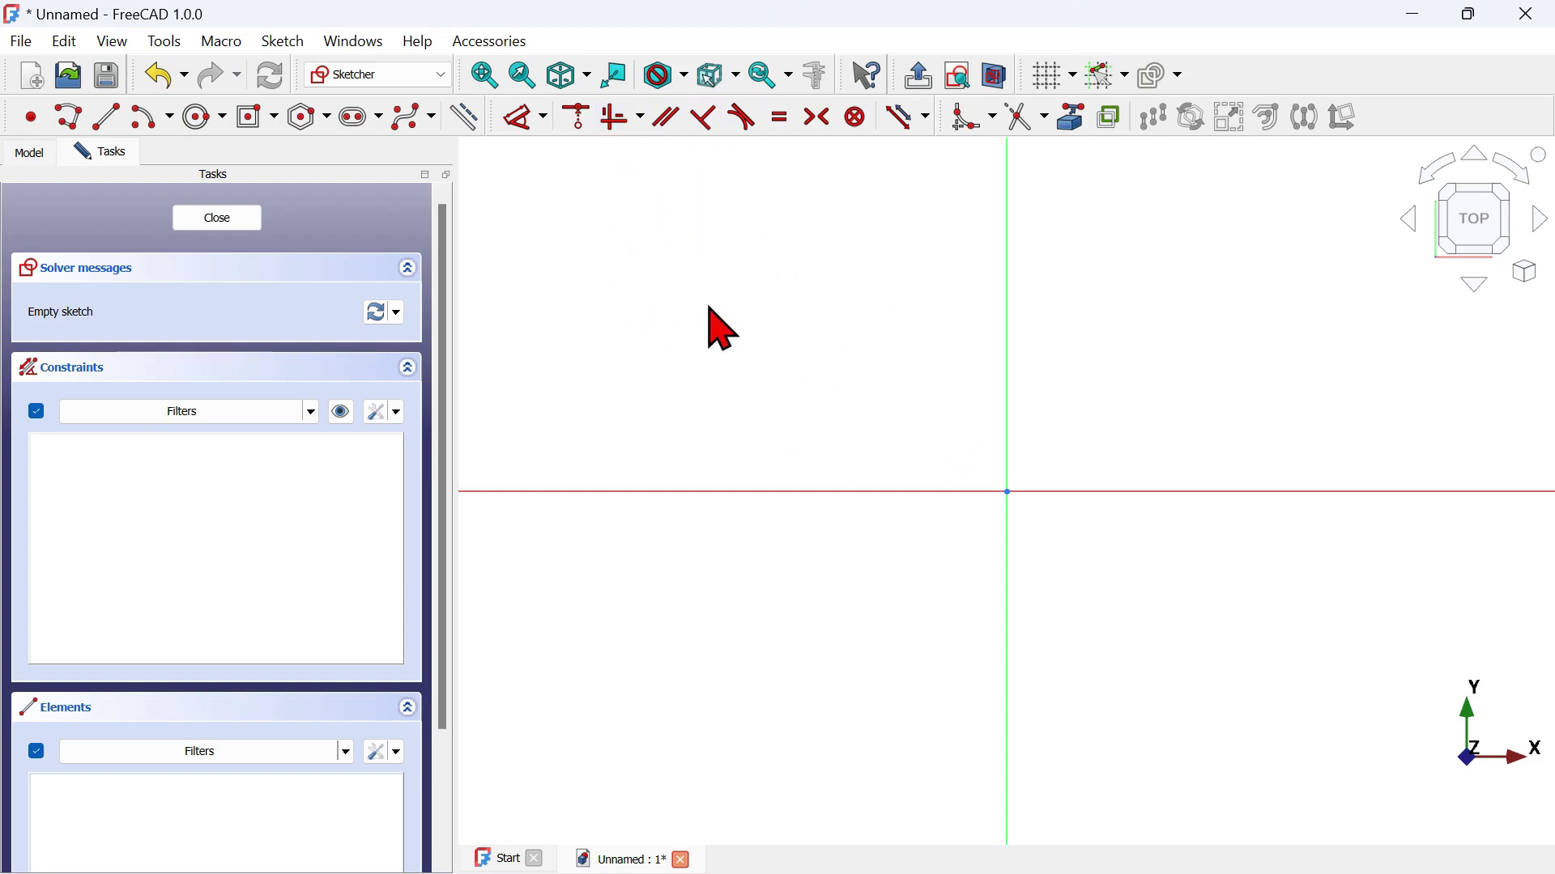
Draw a centred rectangle with its centre on the sketch origin
click(276, 118)
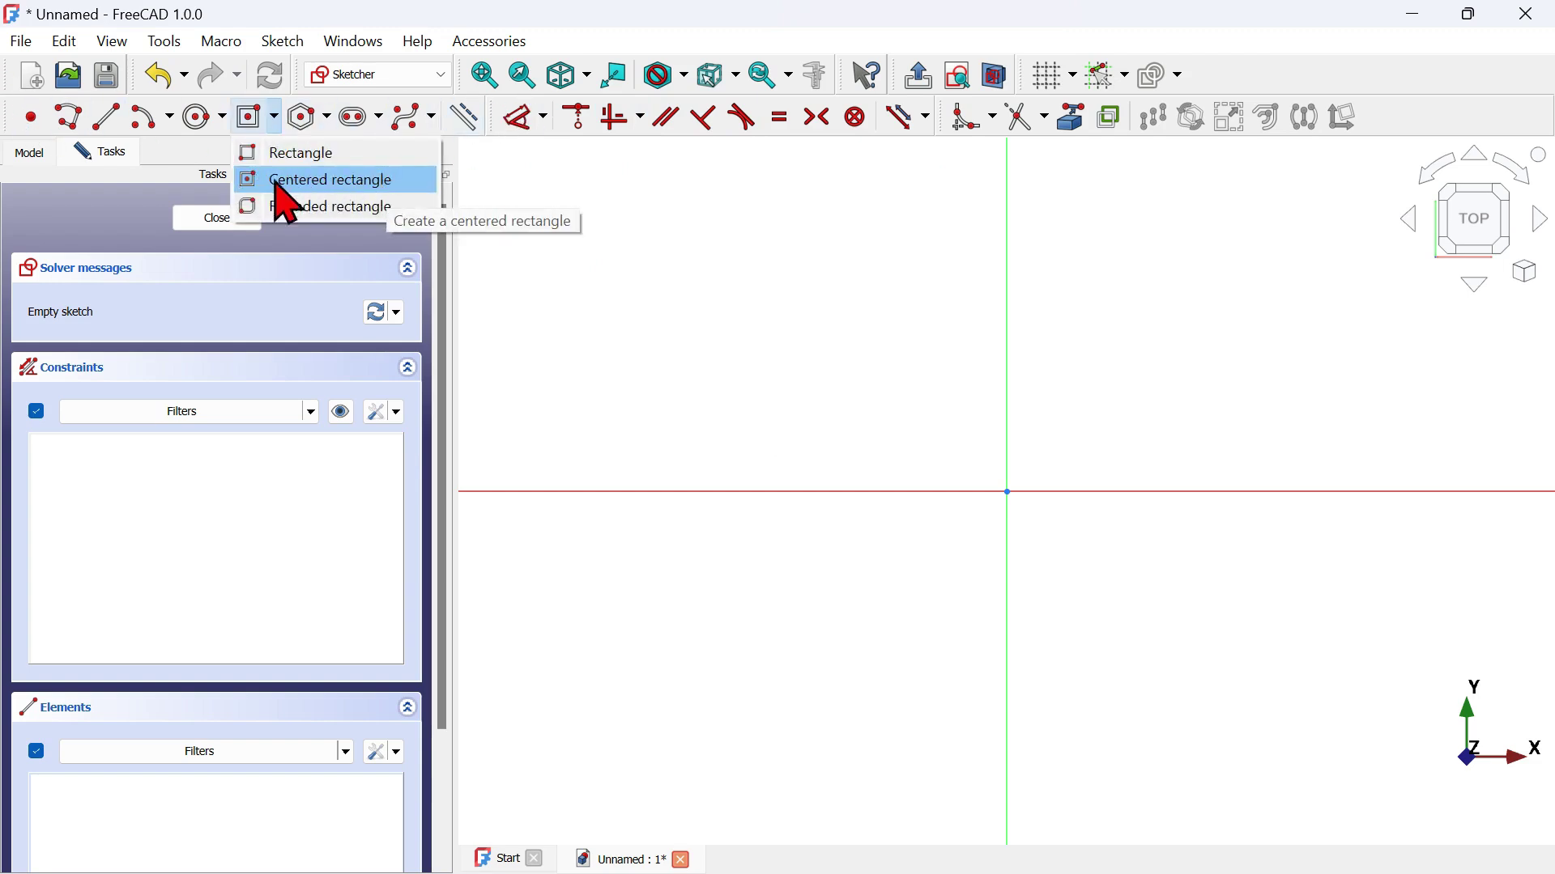
click(369, 181)
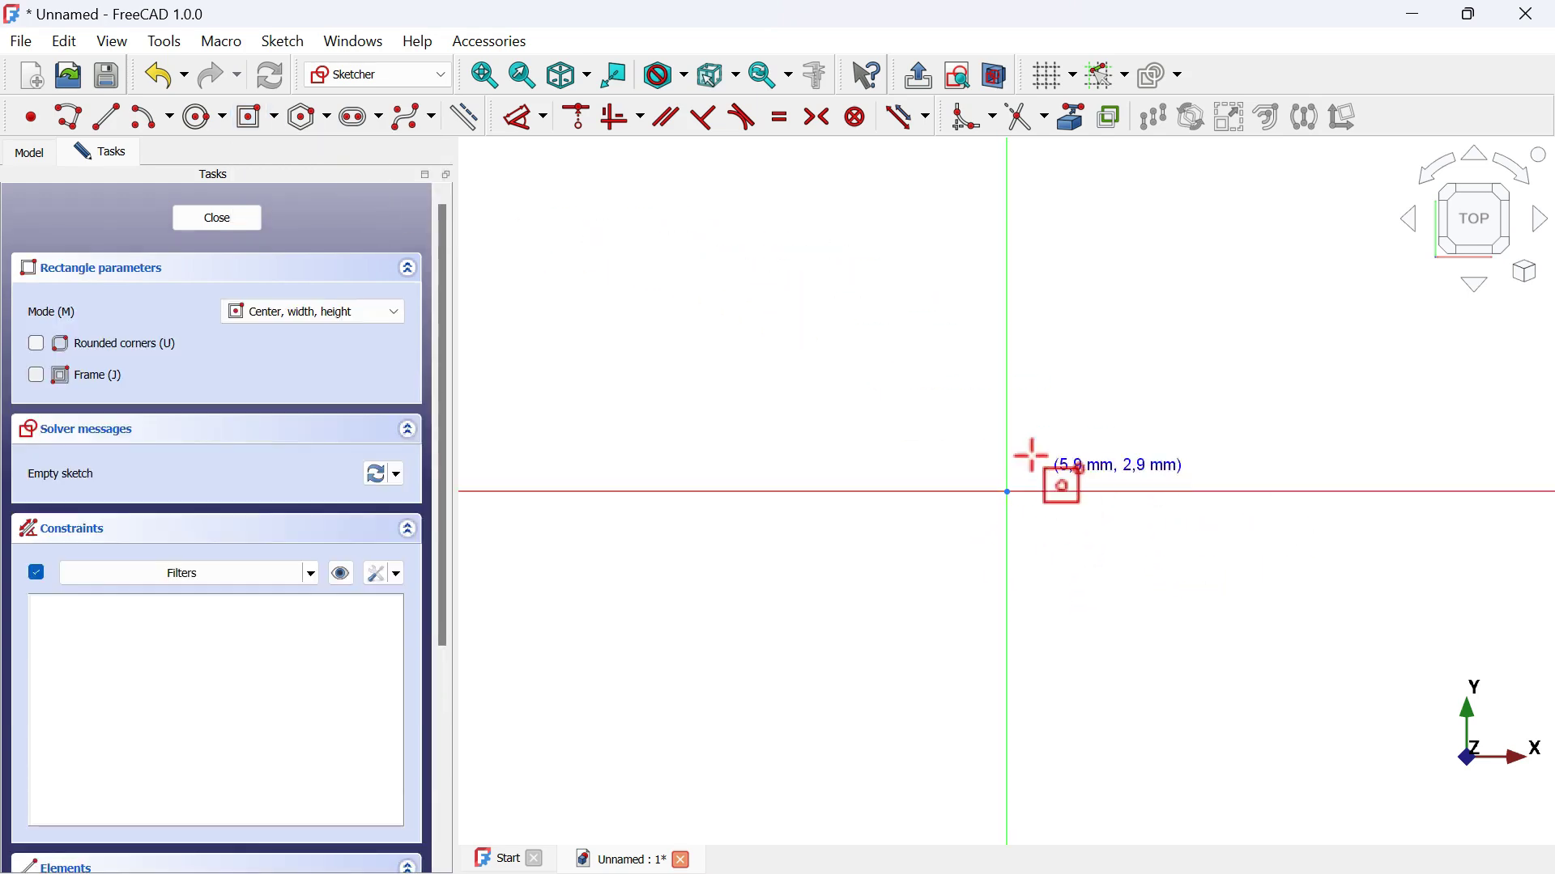
click(1007, 491)
click(1296, 230)
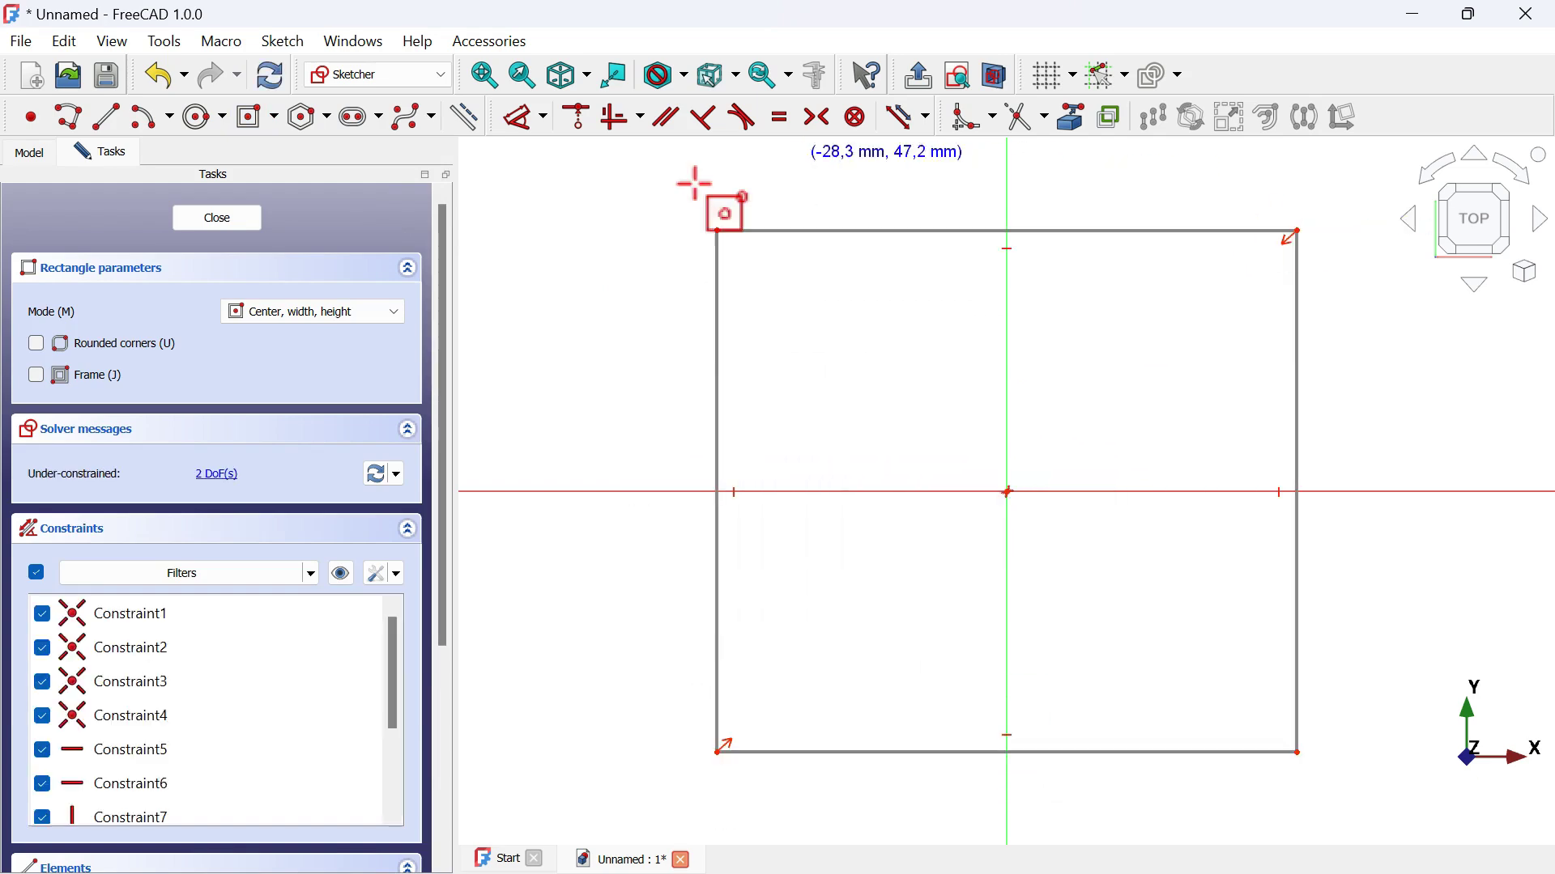
scroll(624, 253, down, 3)
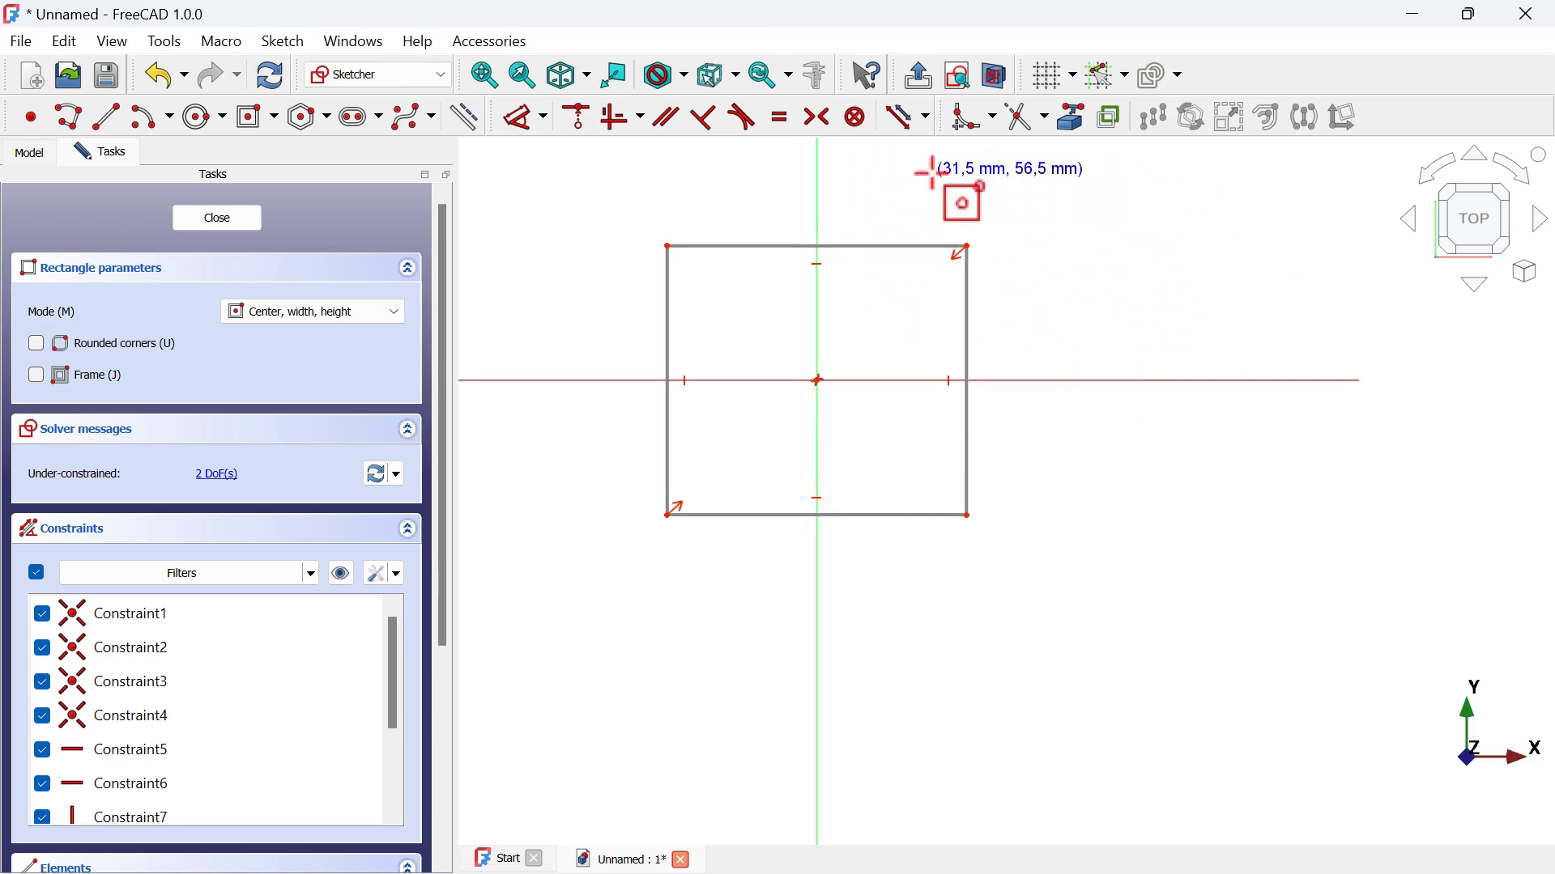
scroll(935, 166, up, 2)
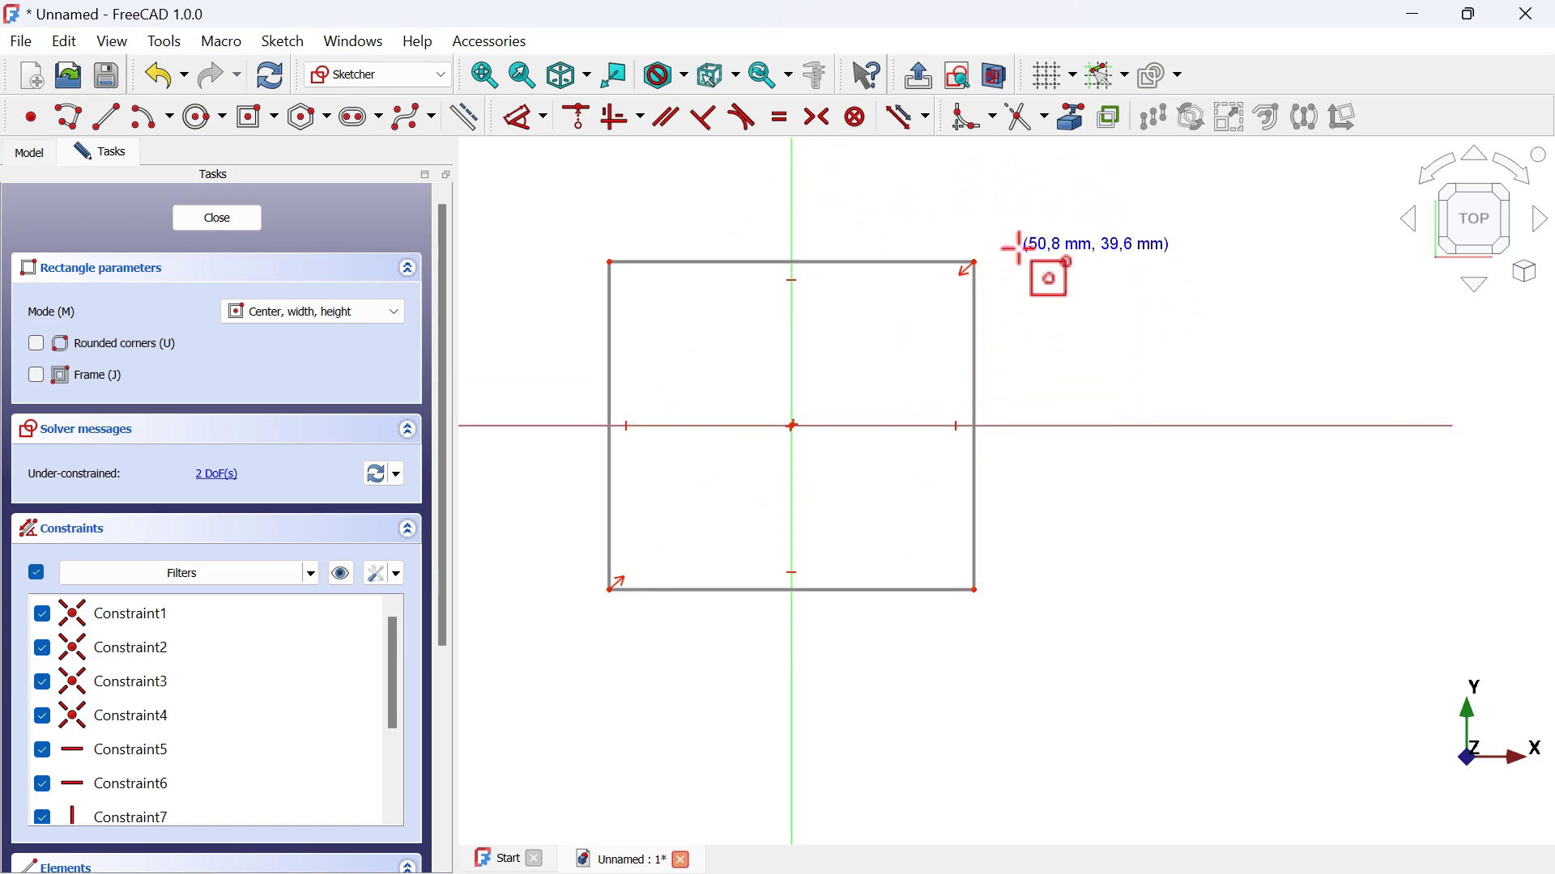
Dimension the rectangle's top edge to 154 mm and its right edge to 88 mm
click(519, 115)
click(857, 261)
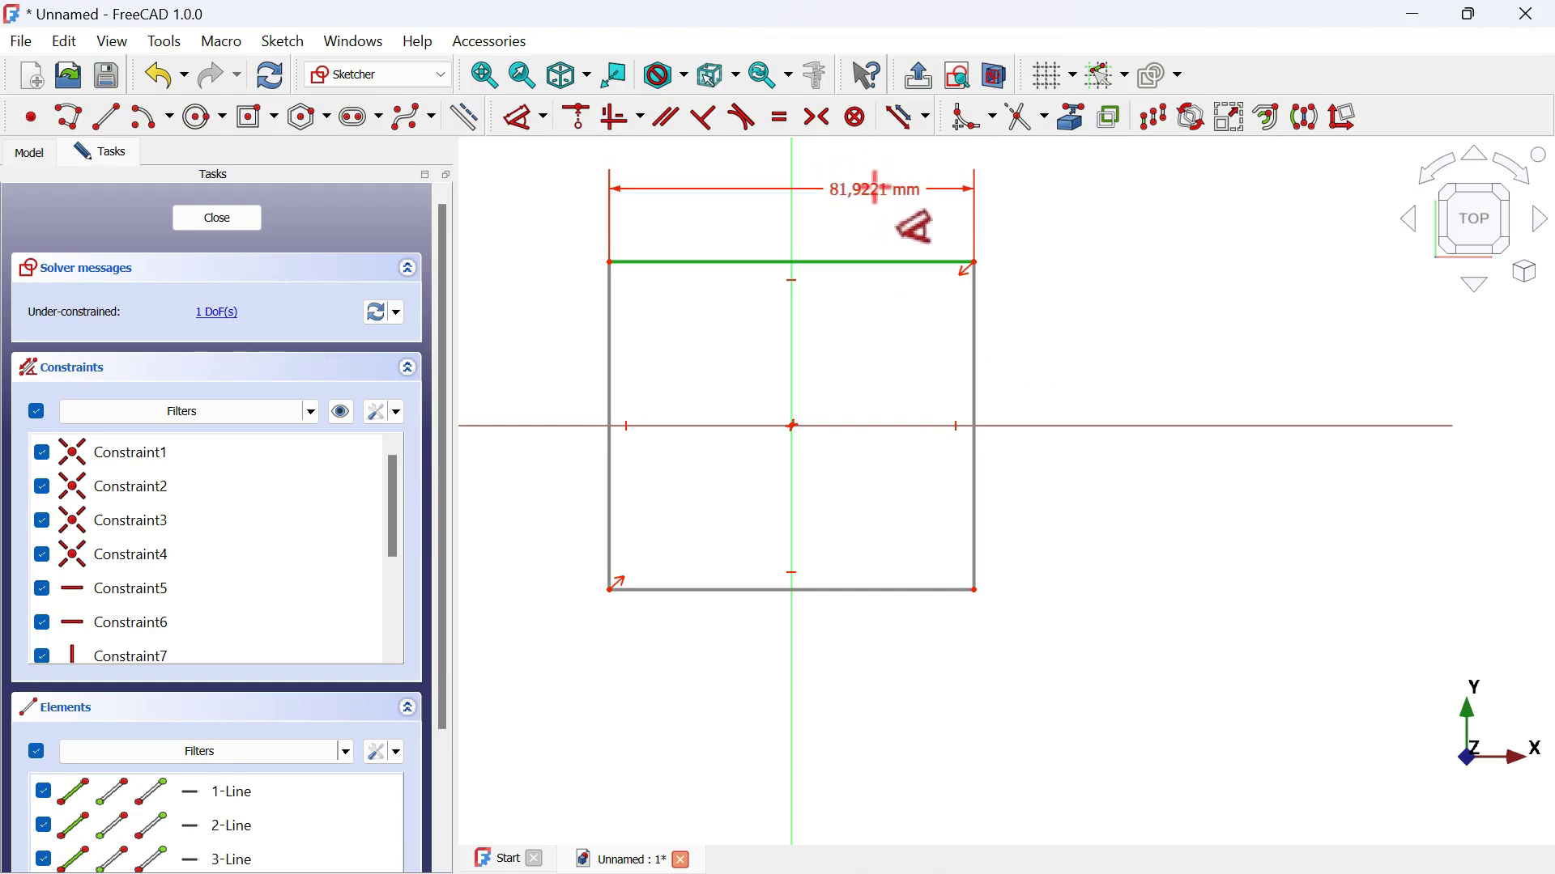
click(877, 188)
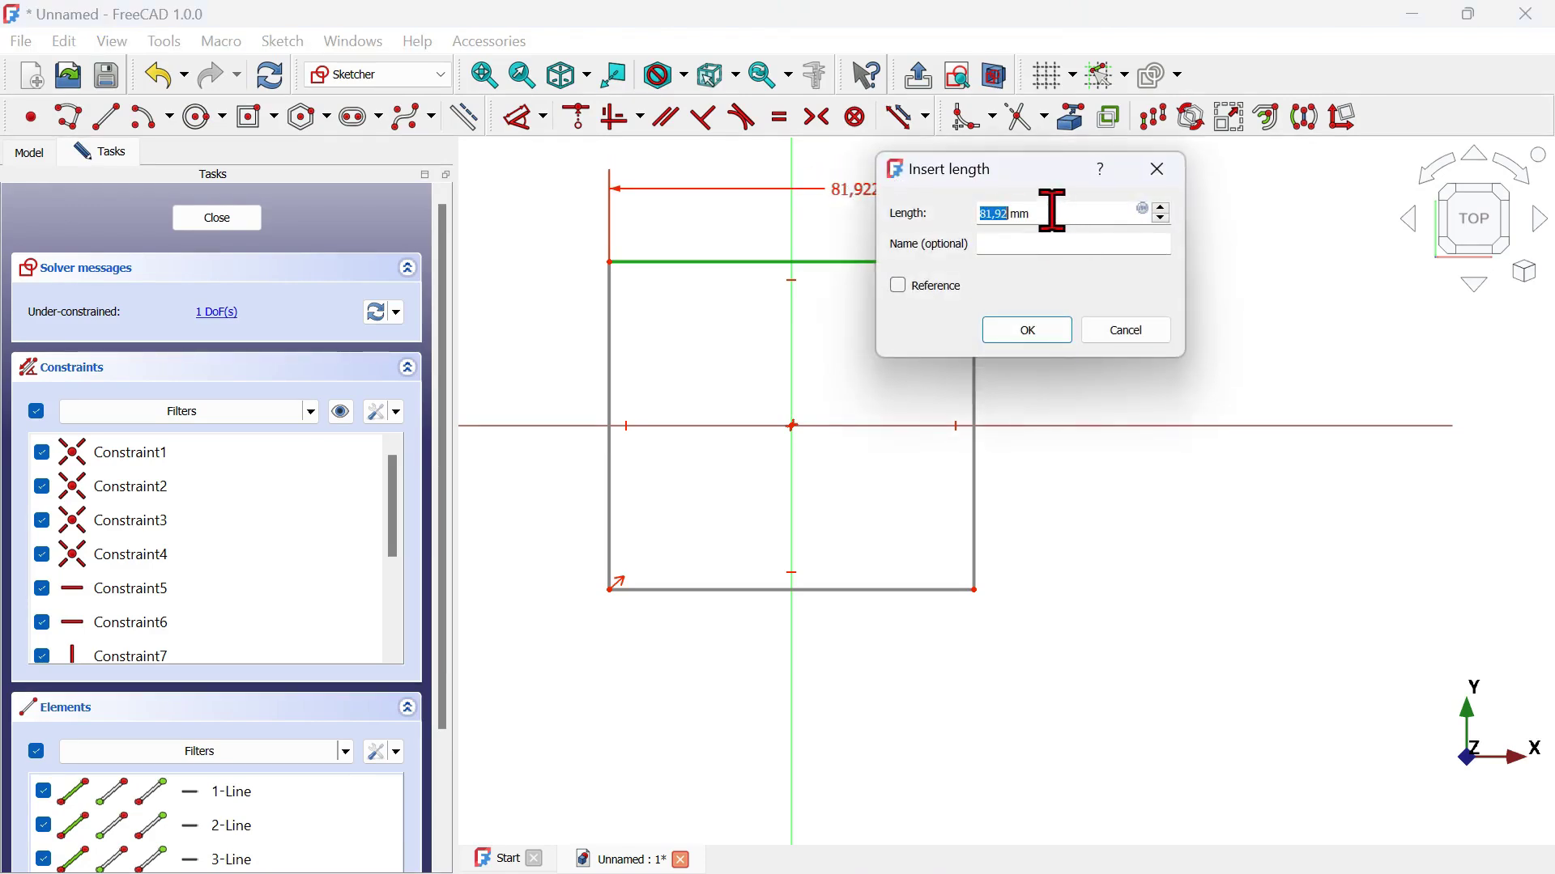
drag(1074, 213, 876, 202)
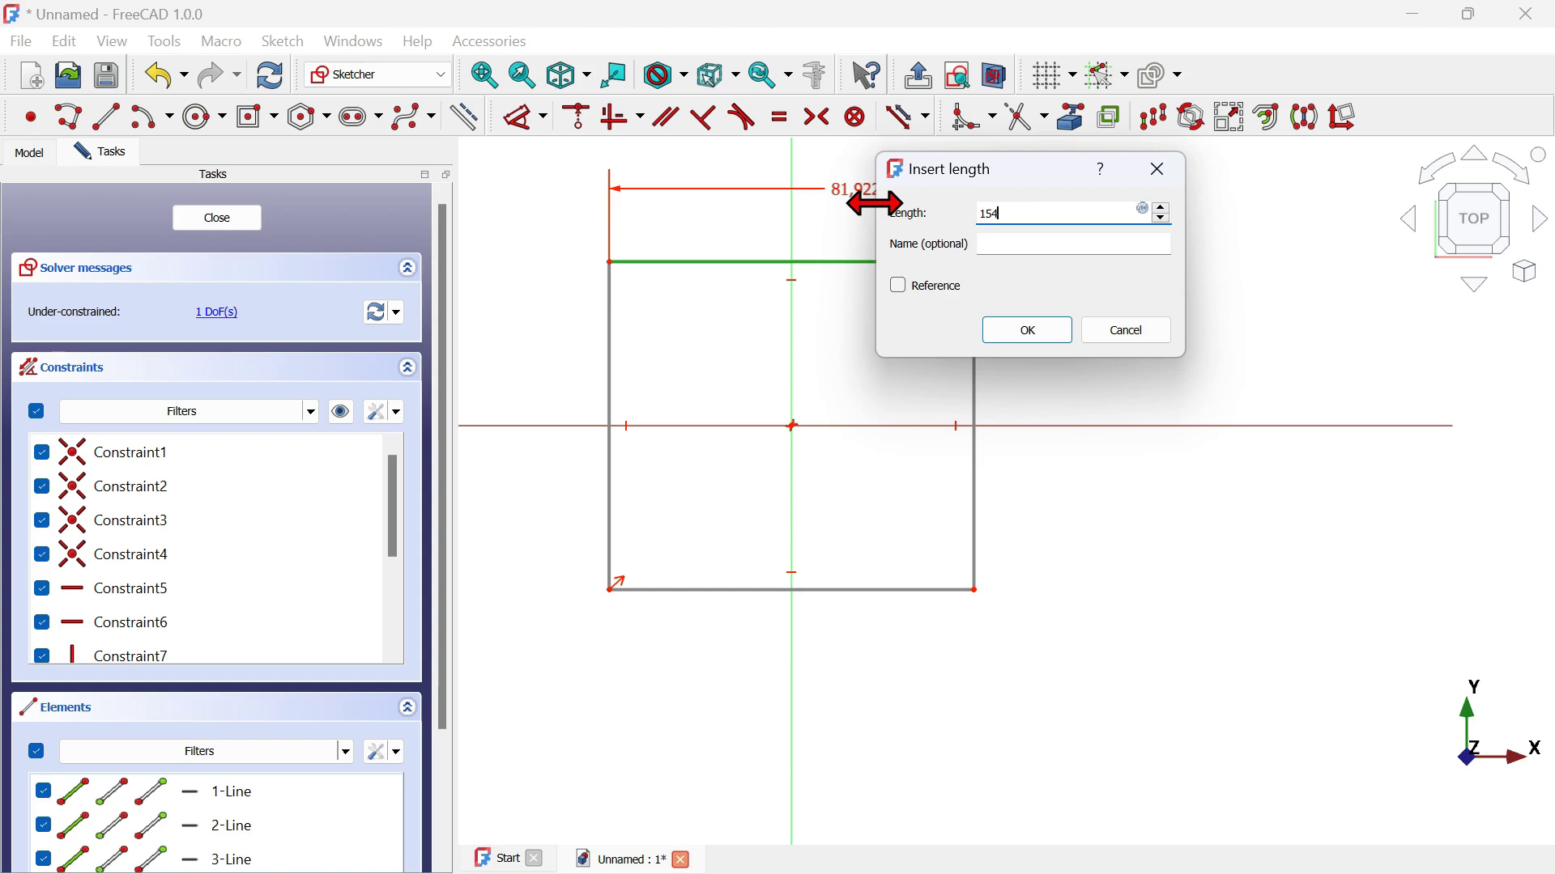
text(154)
key(Return)
scroll(1257, 364, down, 3)
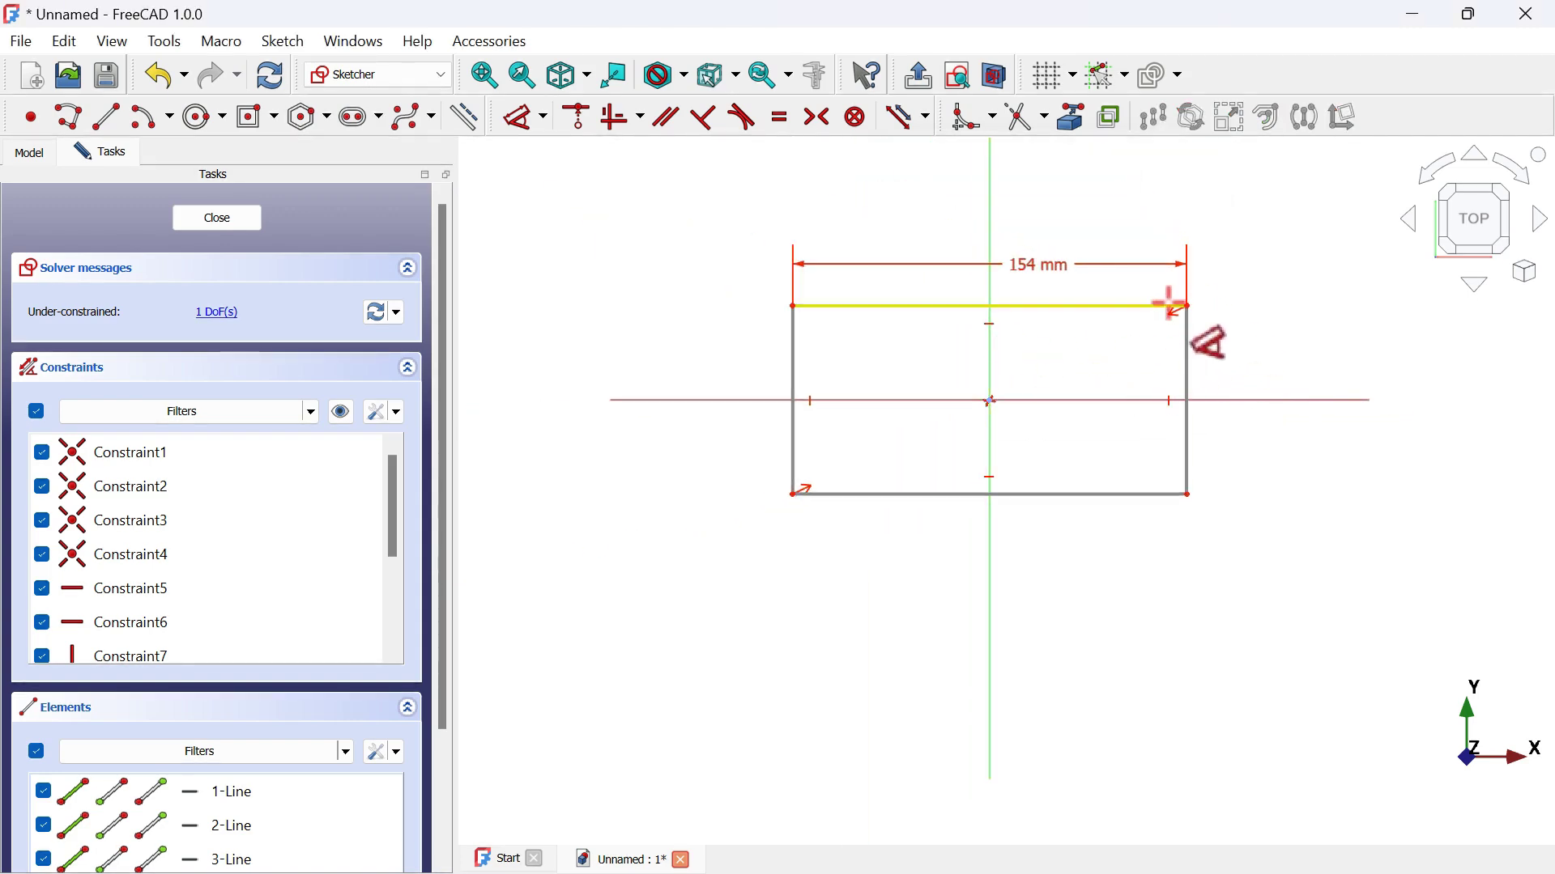
click(1187, 364)
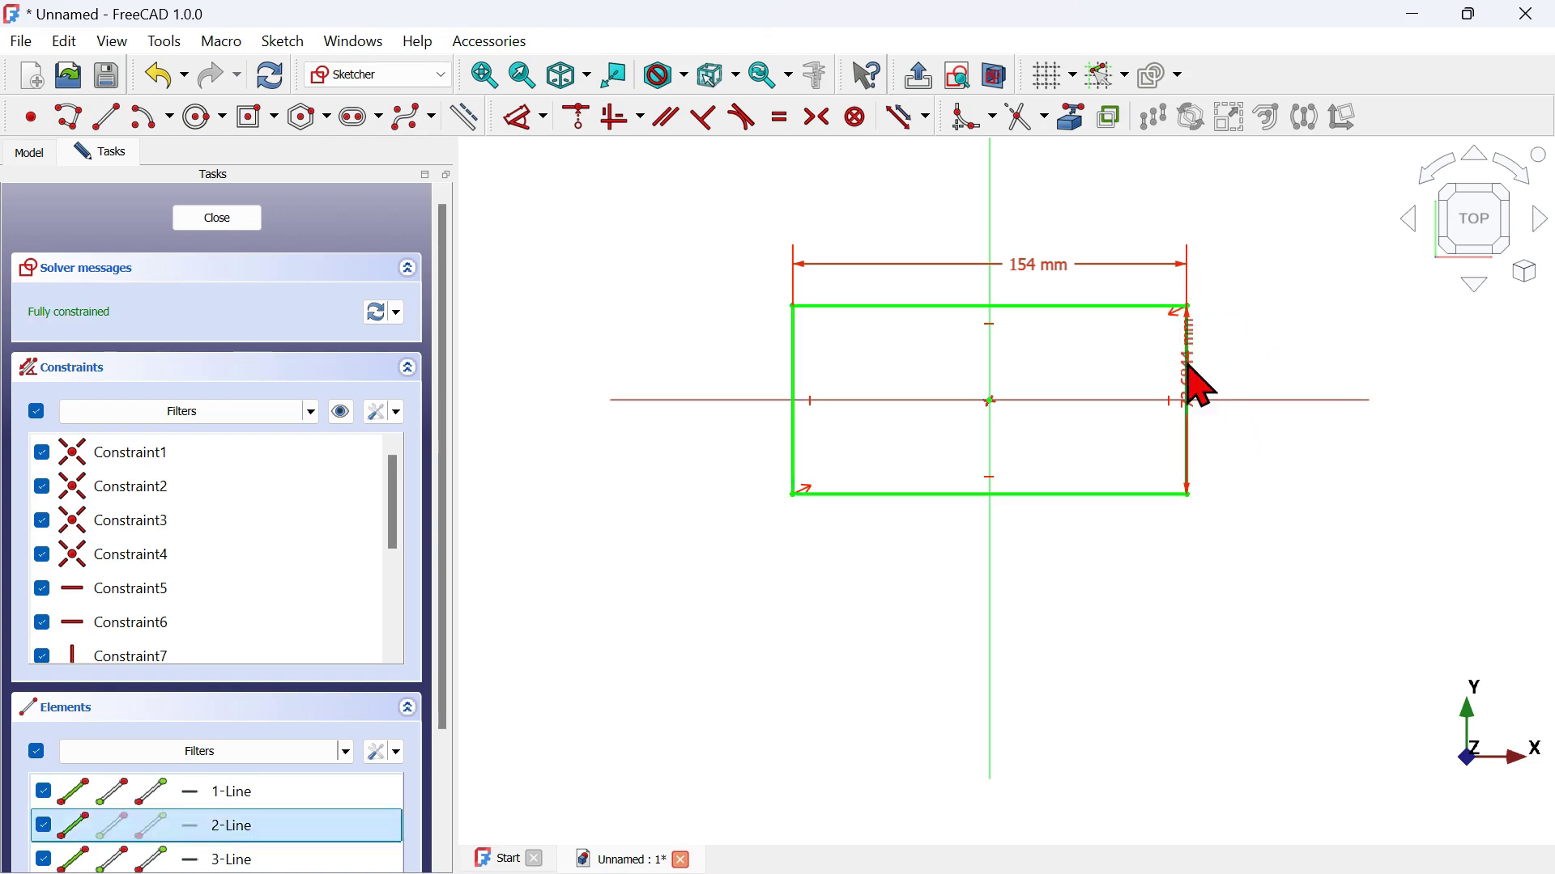
click(1290, 374)
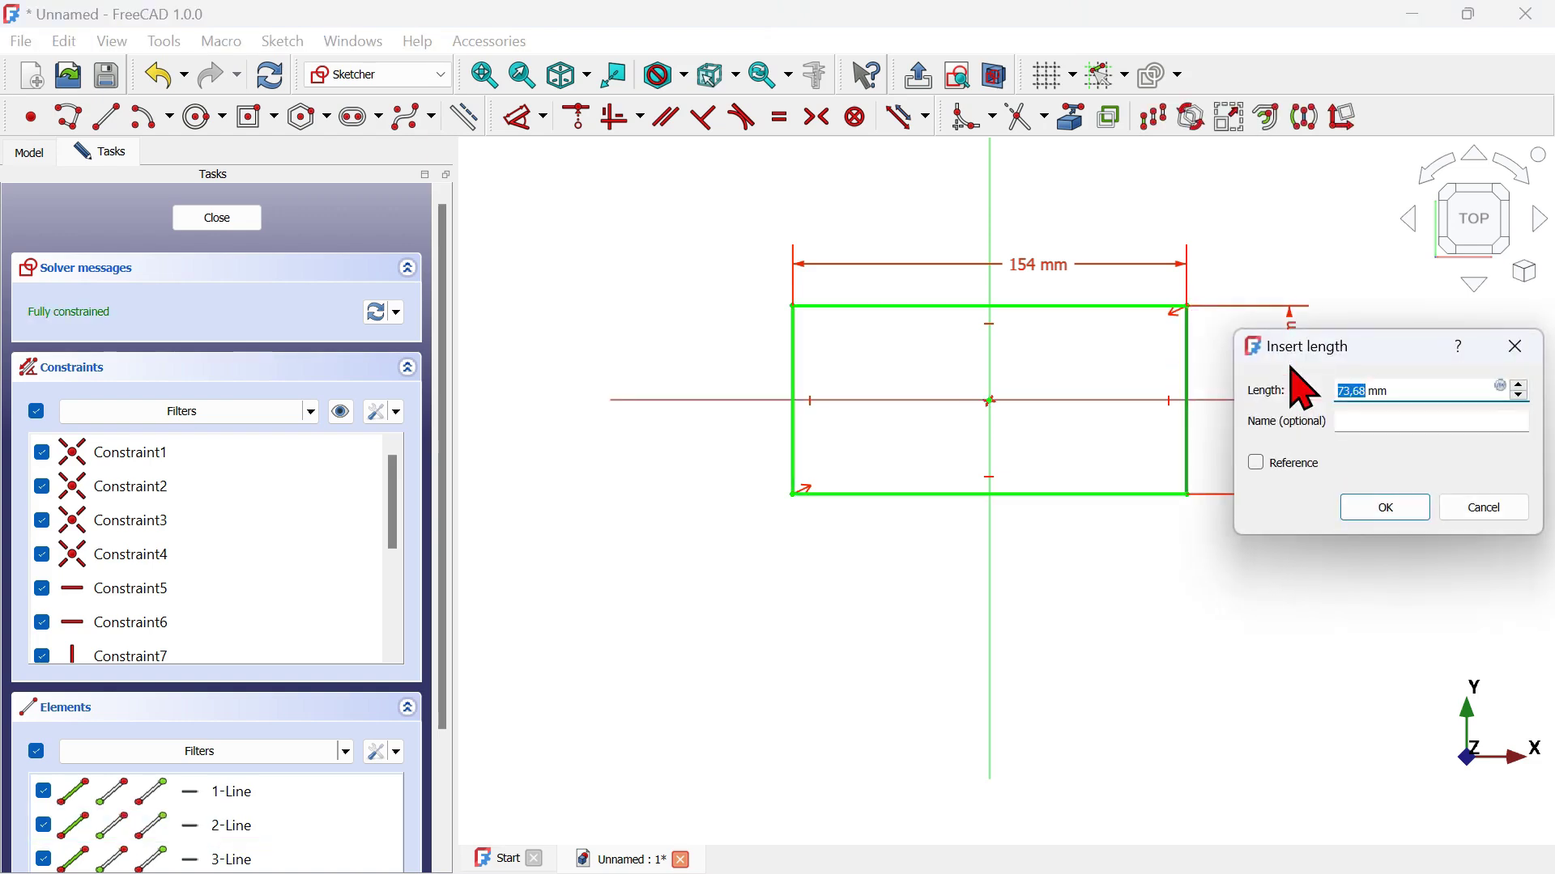
text(88)
key(Return)
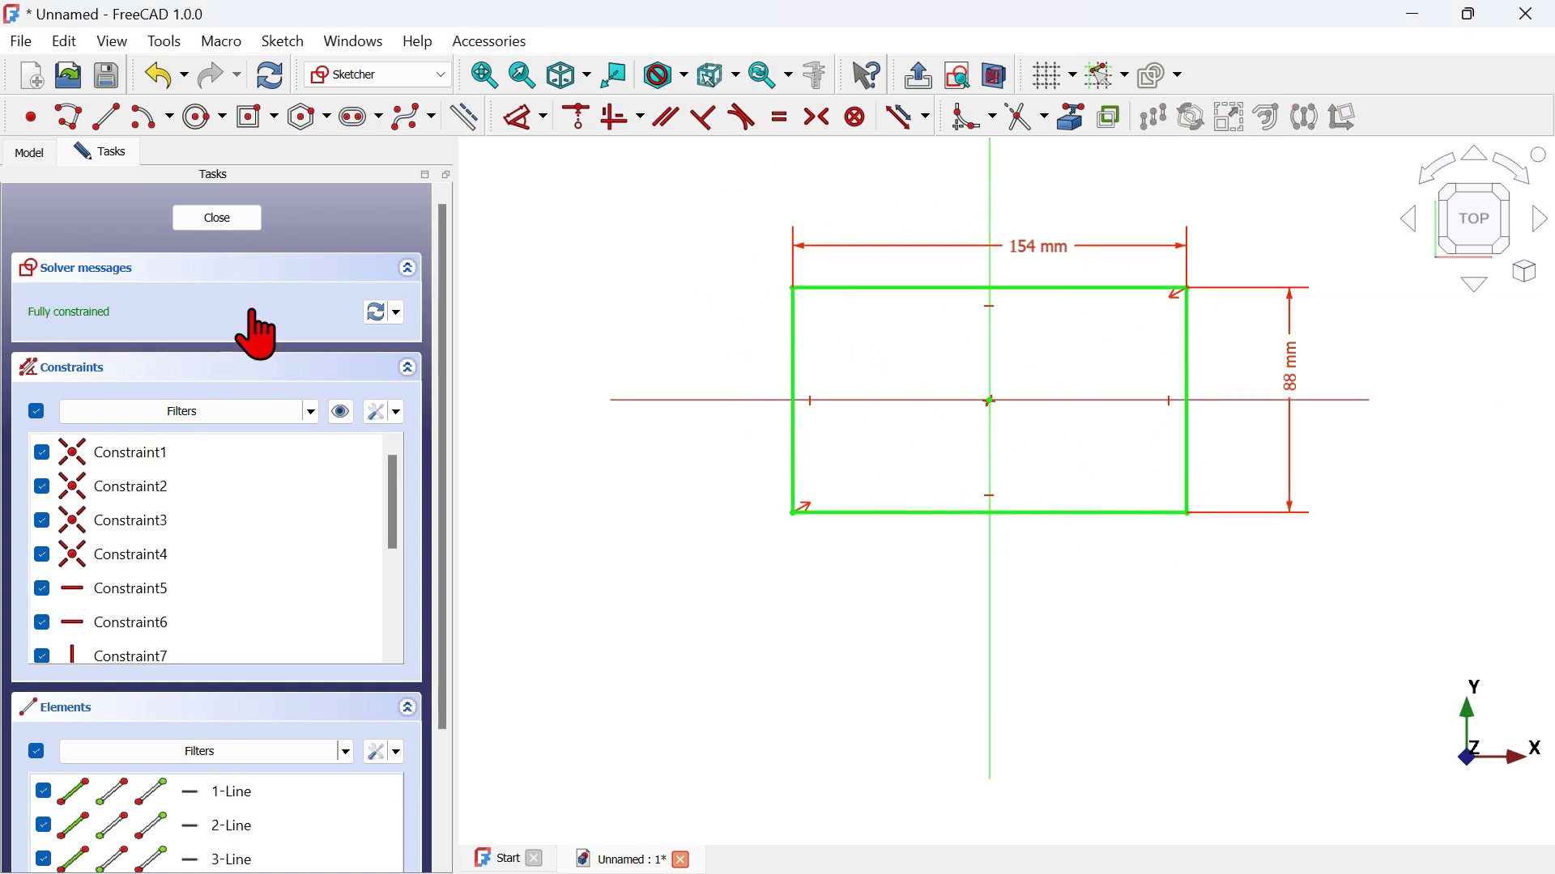
Close the sketch and pad it 1 mm in the reversed direction
click(217, 218)
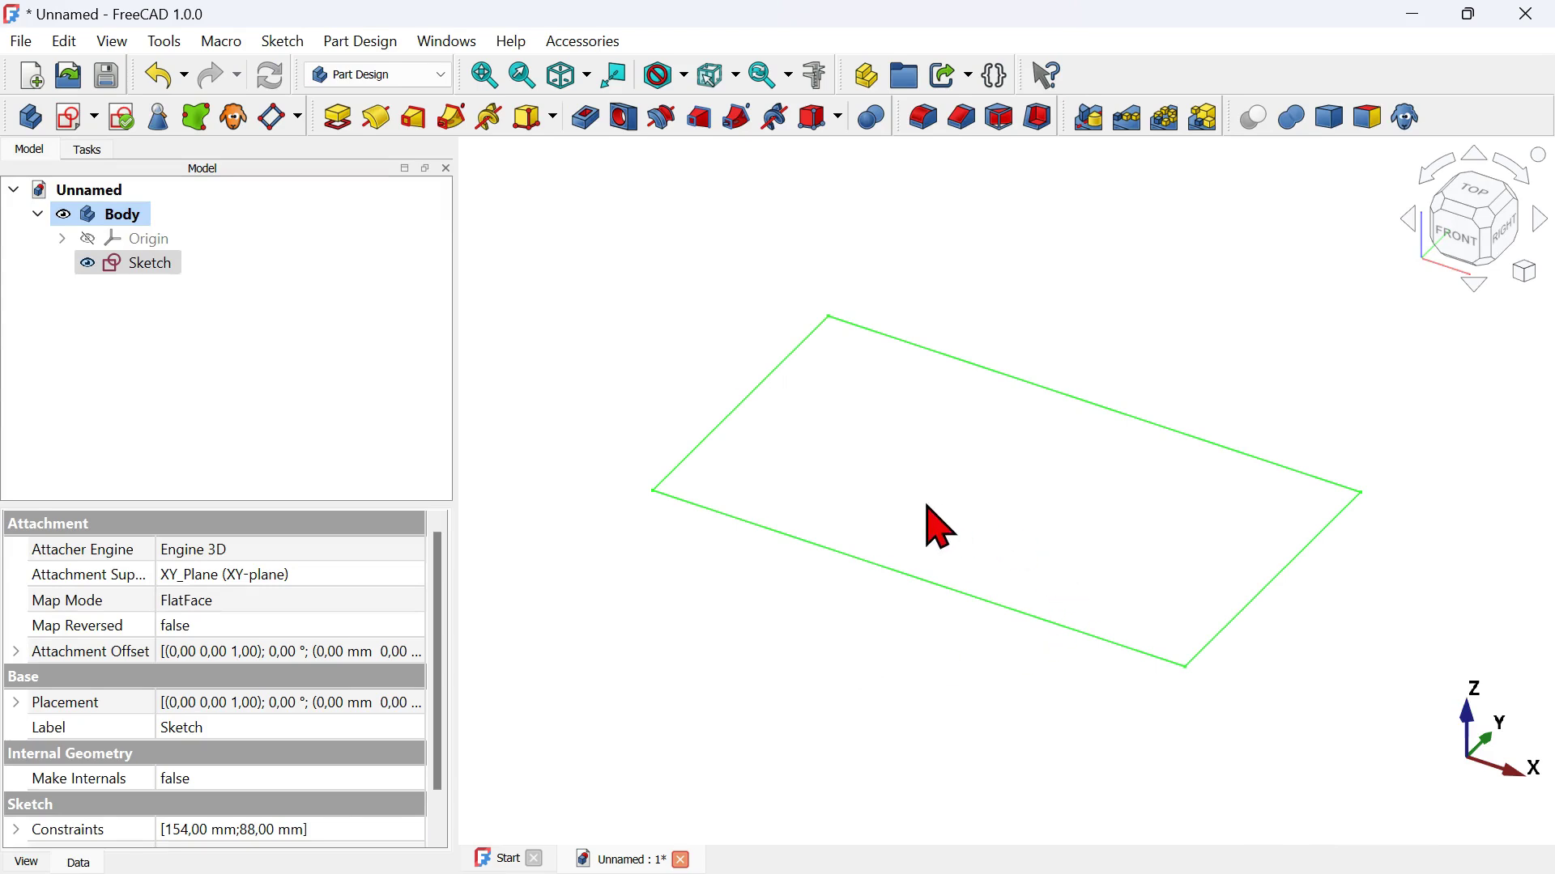
click(337, 116)
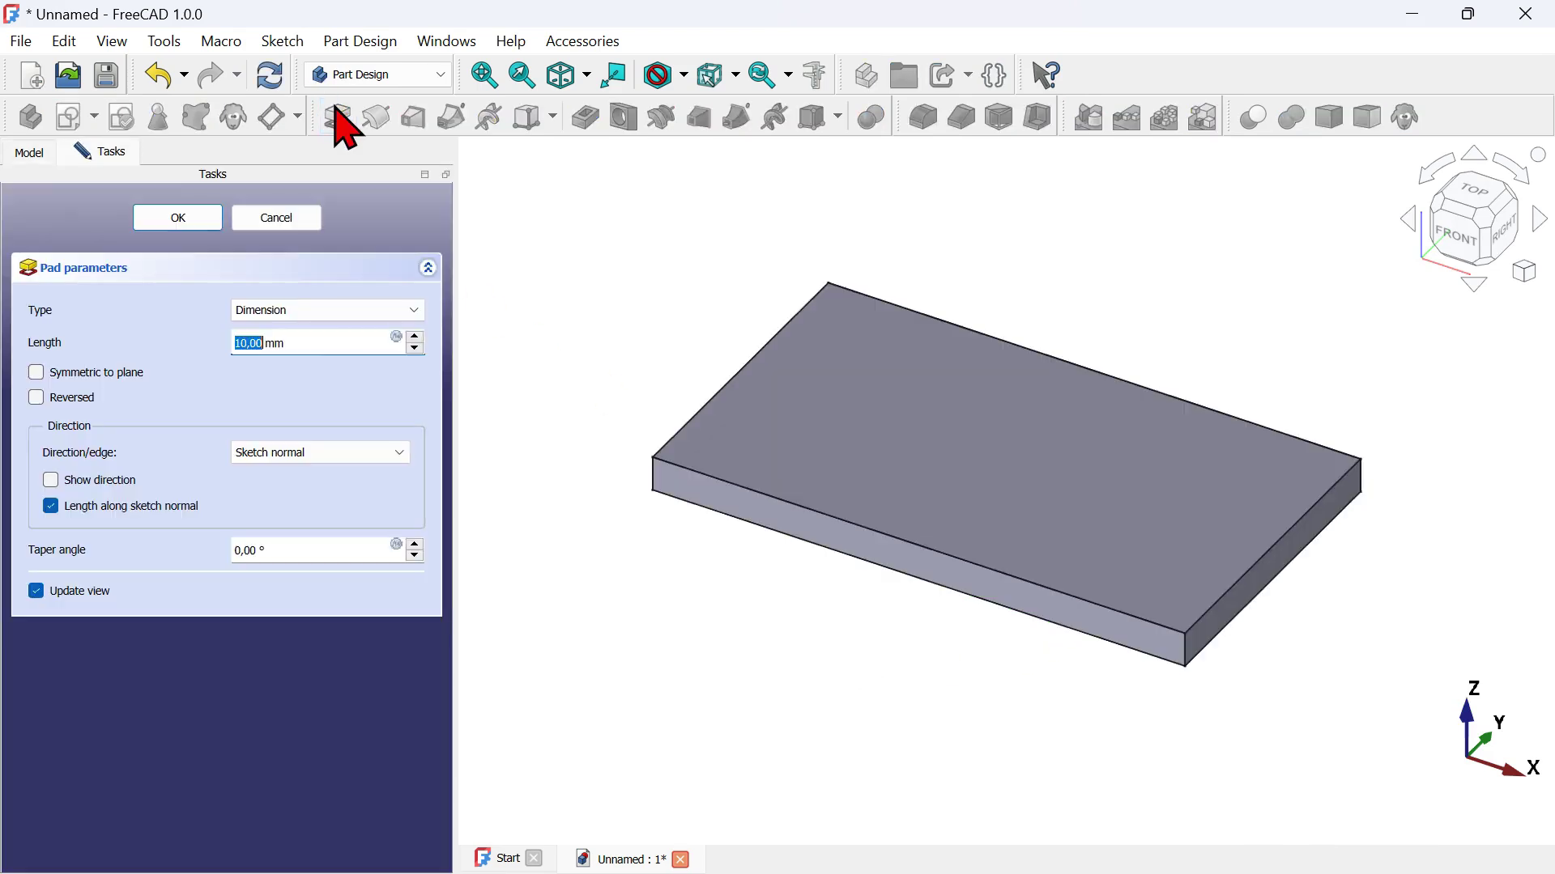
drag(330, 345, 115, 341)
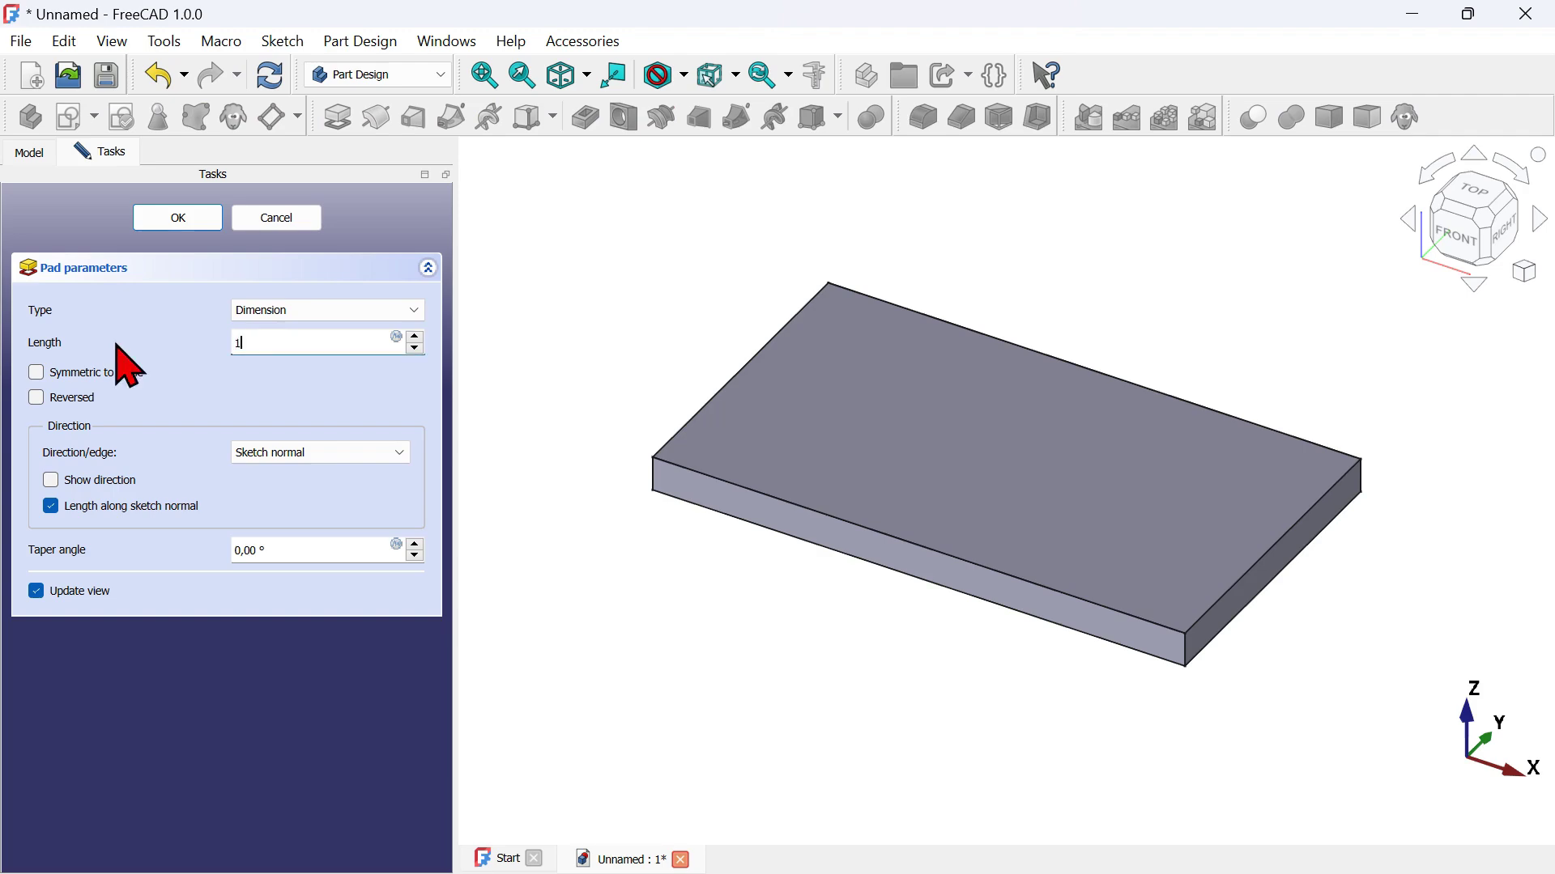
click(66, 400)
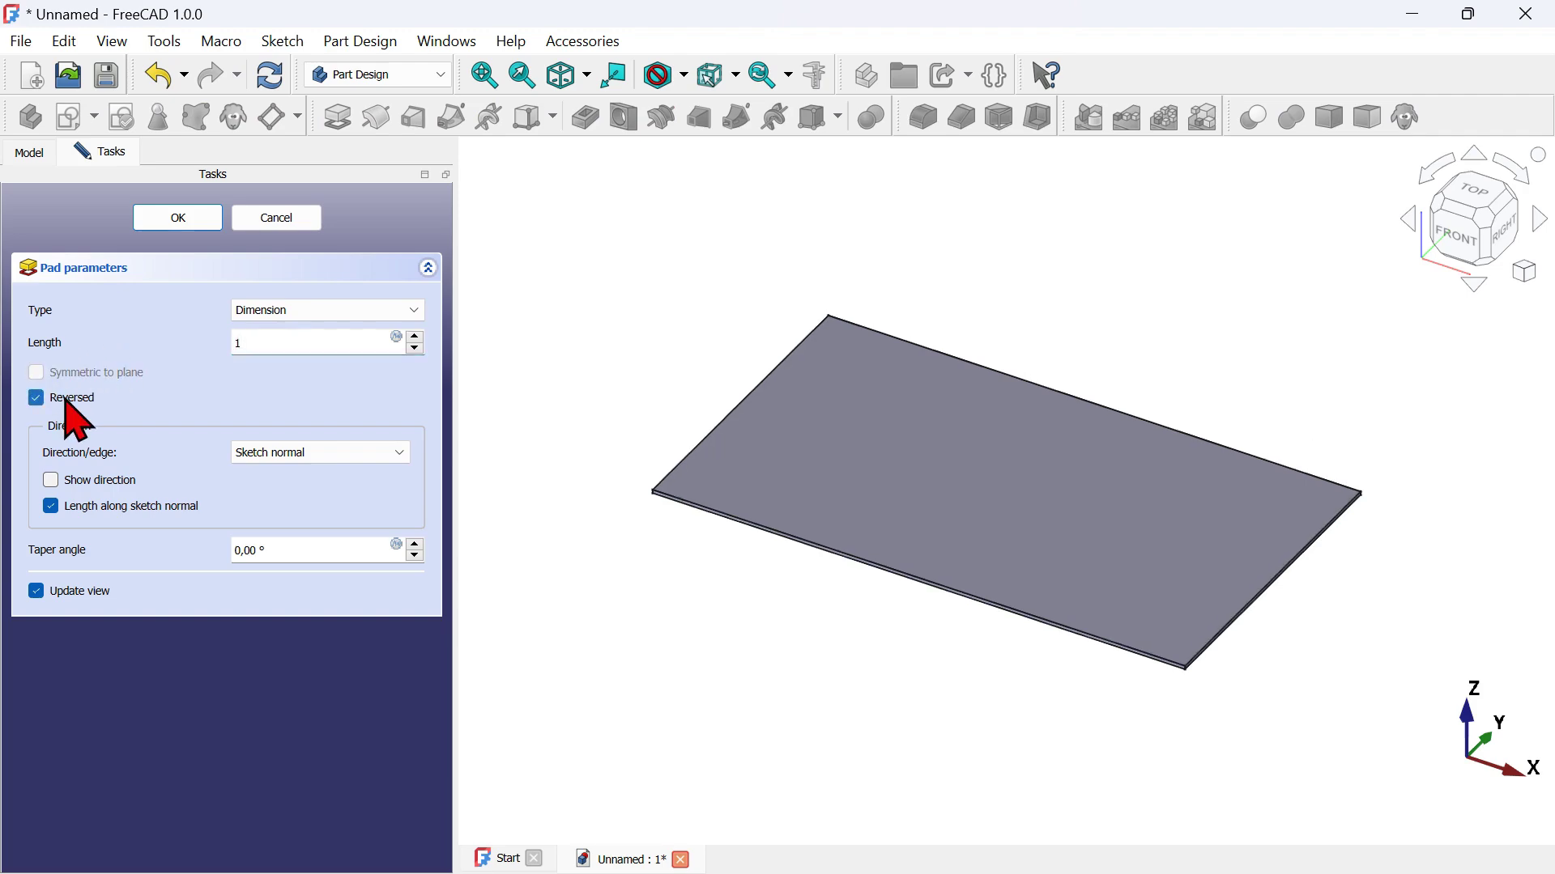
click(198, 227)
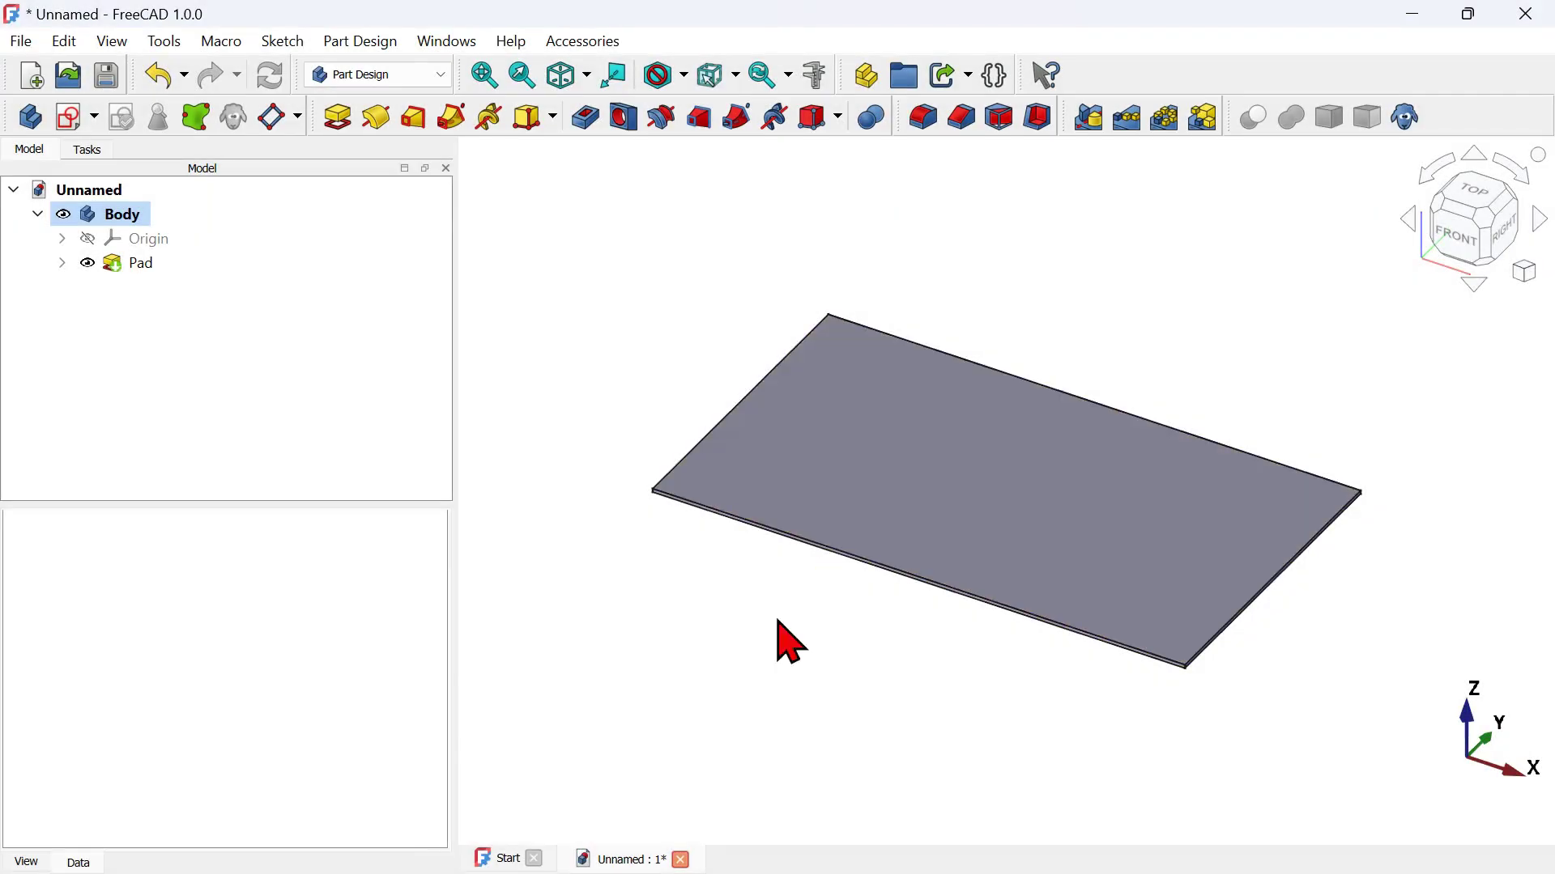
drag(763, 684, 773, 739)
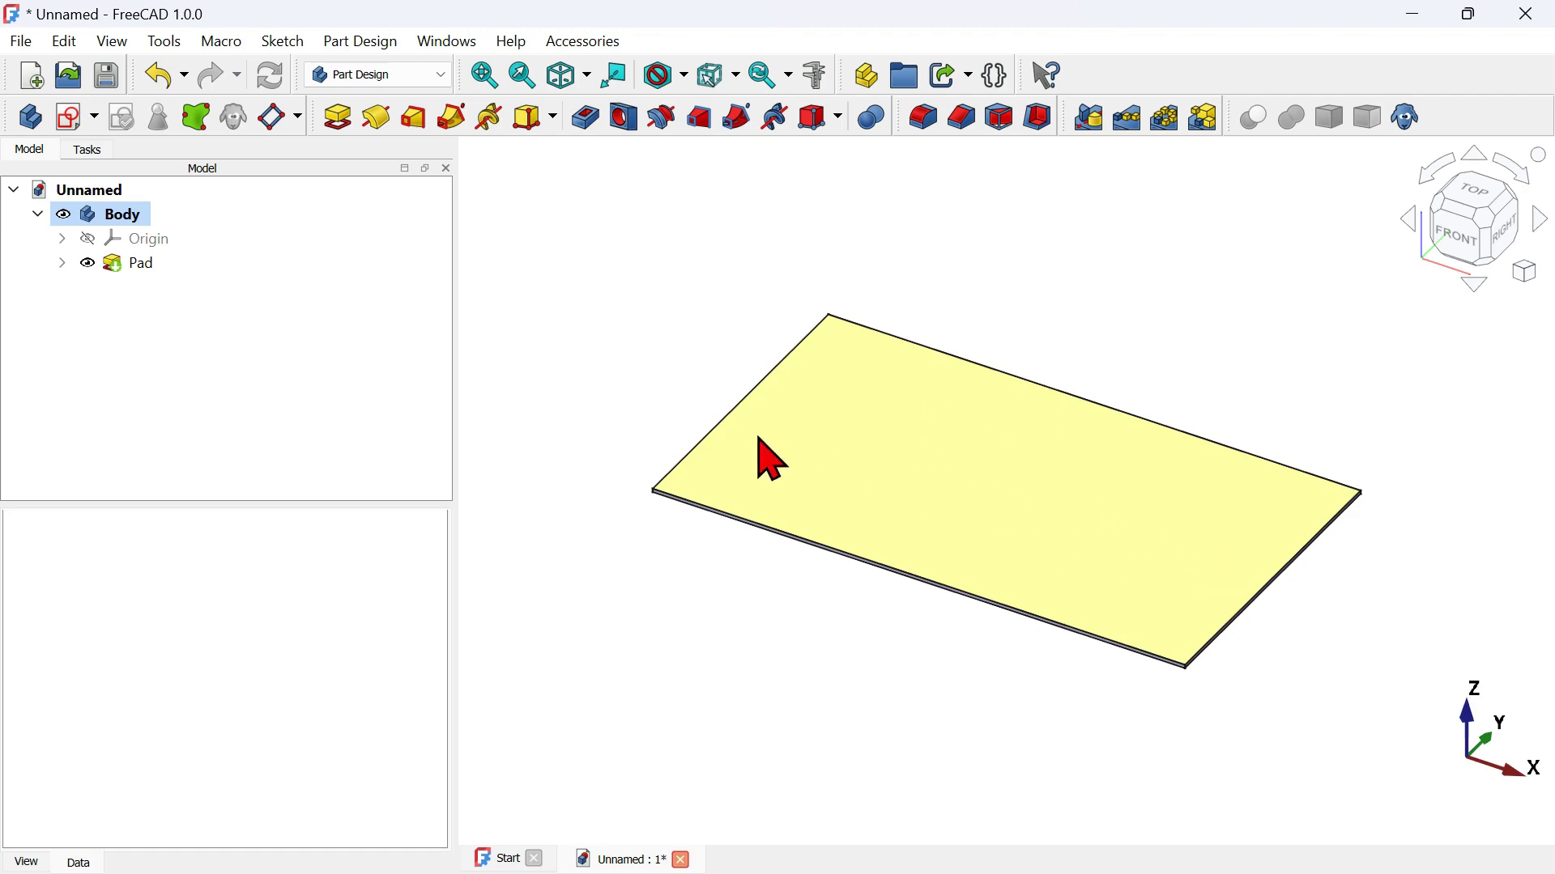
On the plate's top face, sketch four rough circles, one near each corner
click(989, 496)
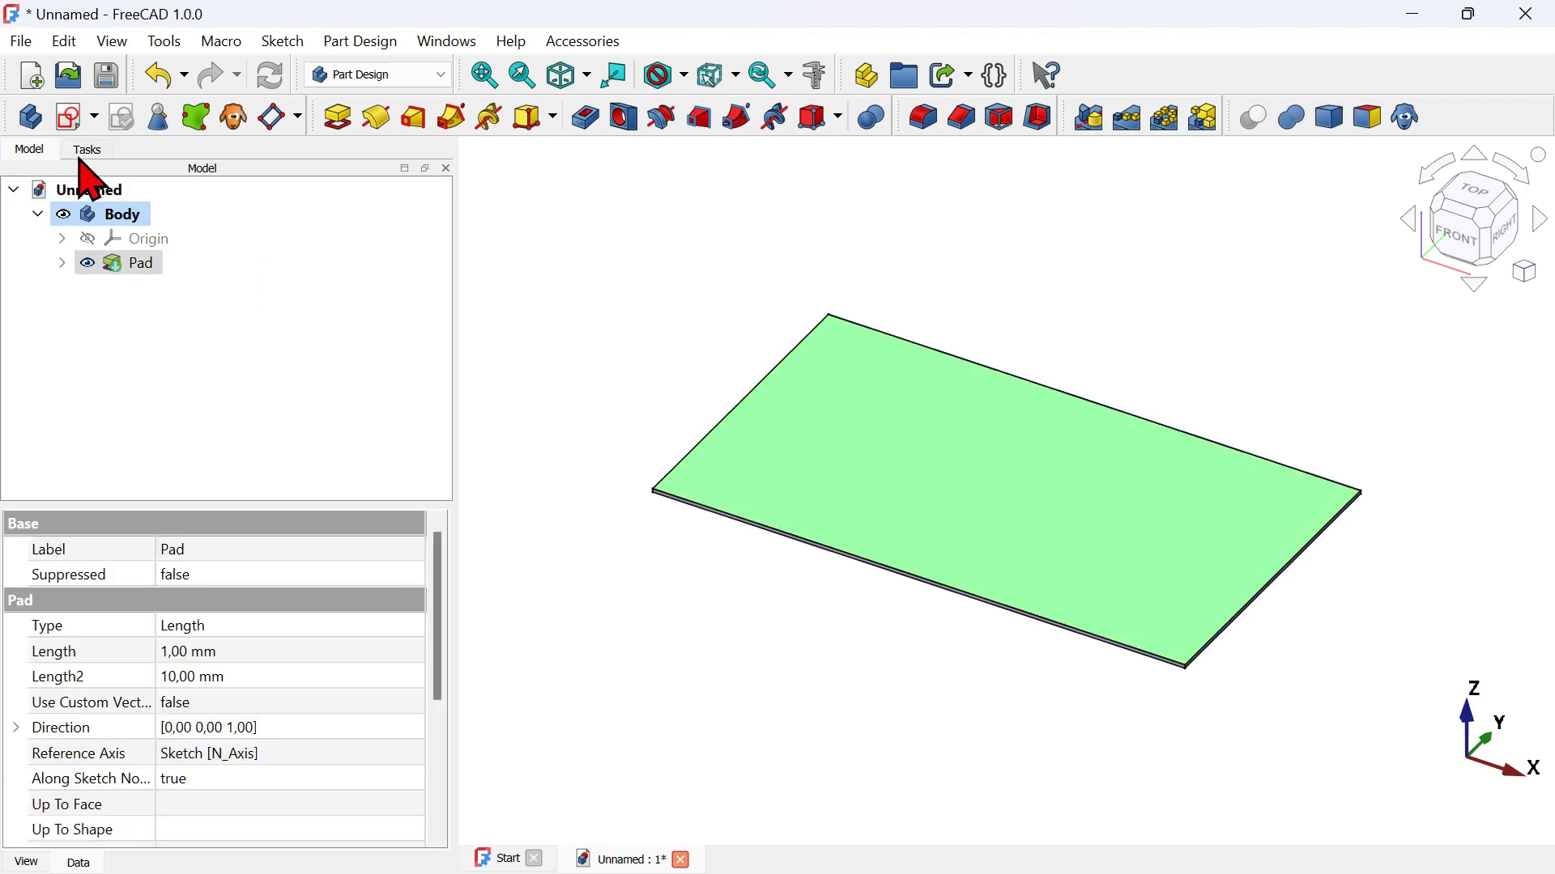
click(72, 119)
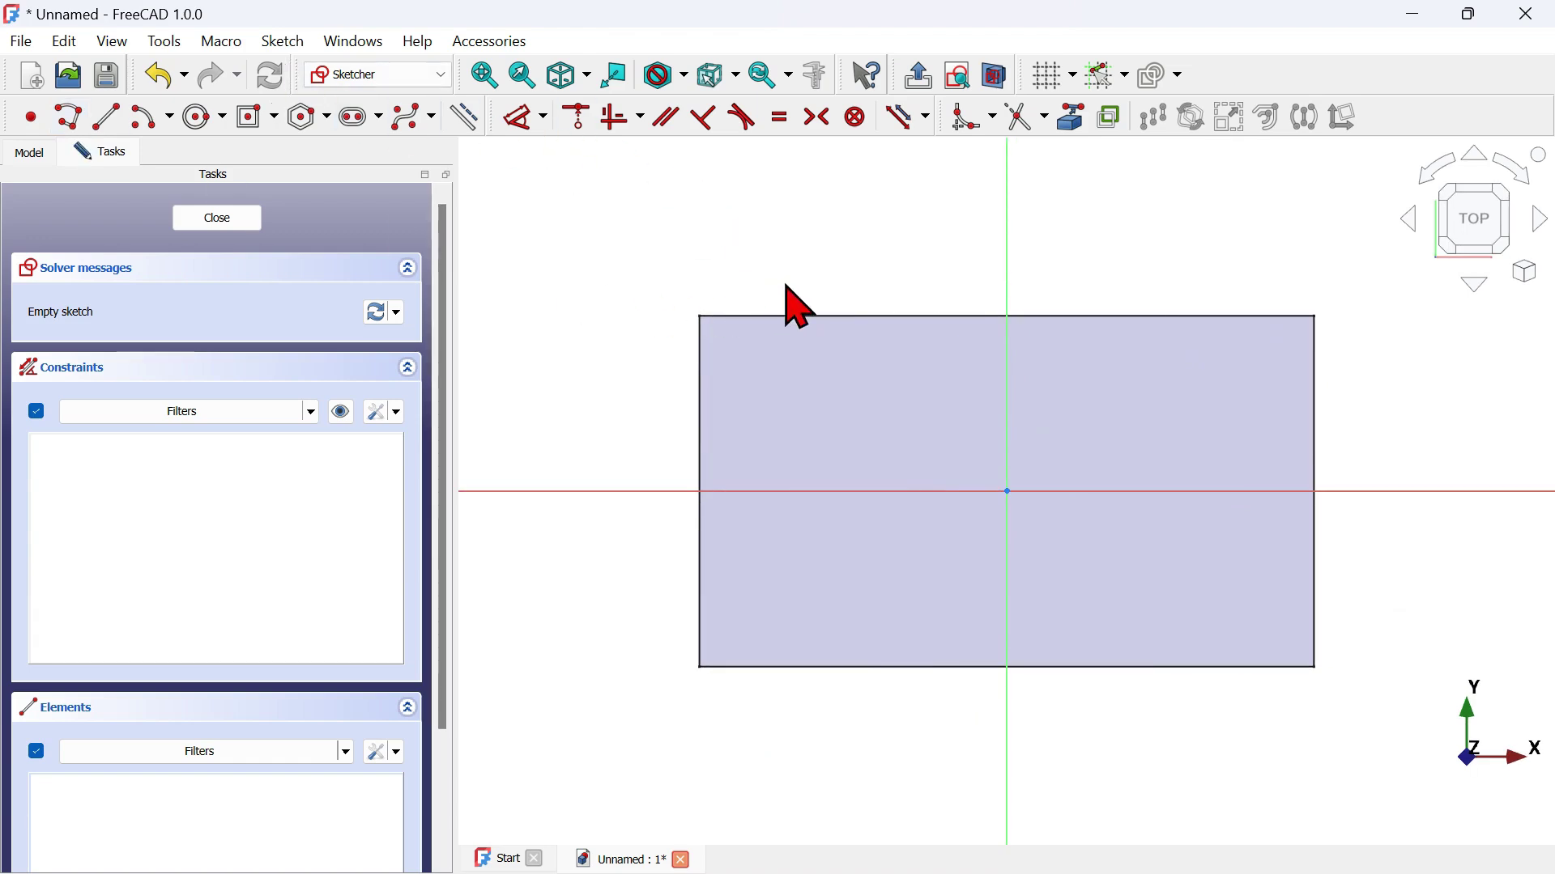
click(202, 117)
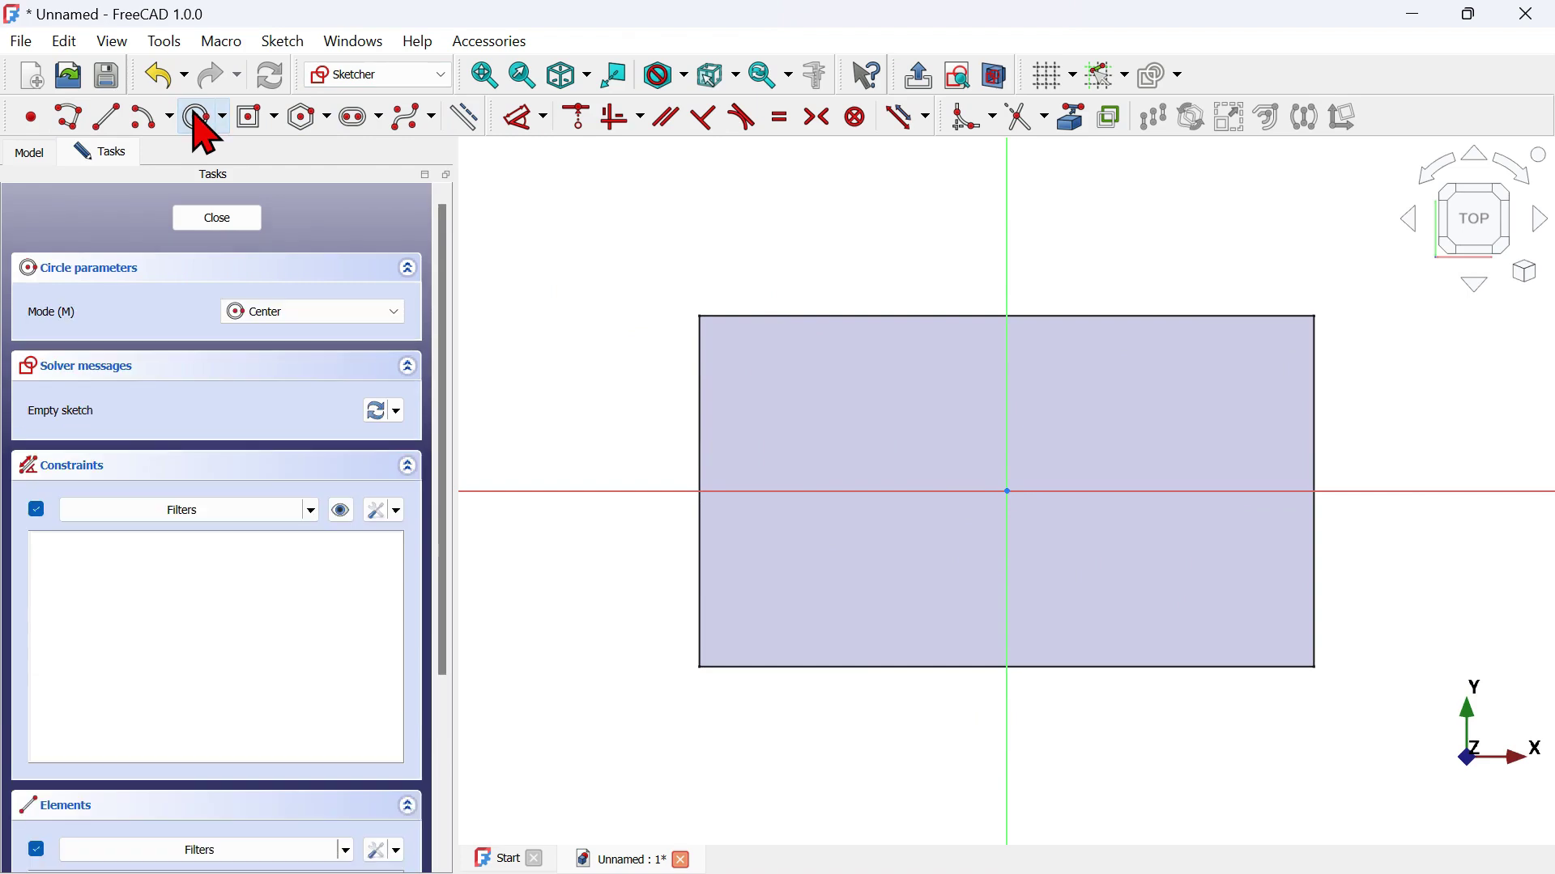
click(804, 378)
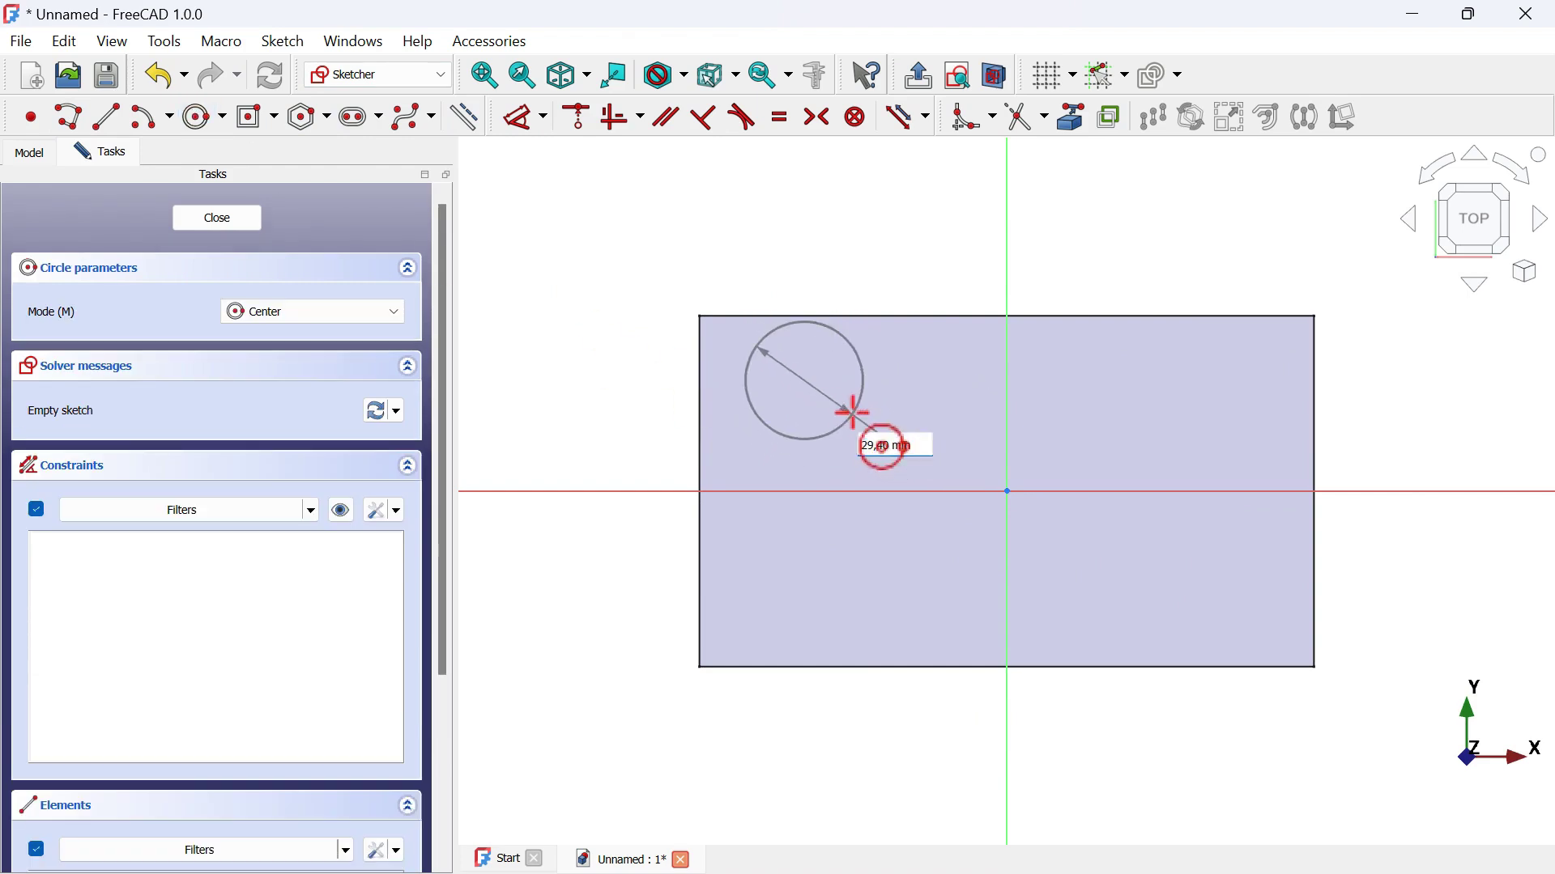
click(854, 414)
click(1207, 373)
click(1257, 446)
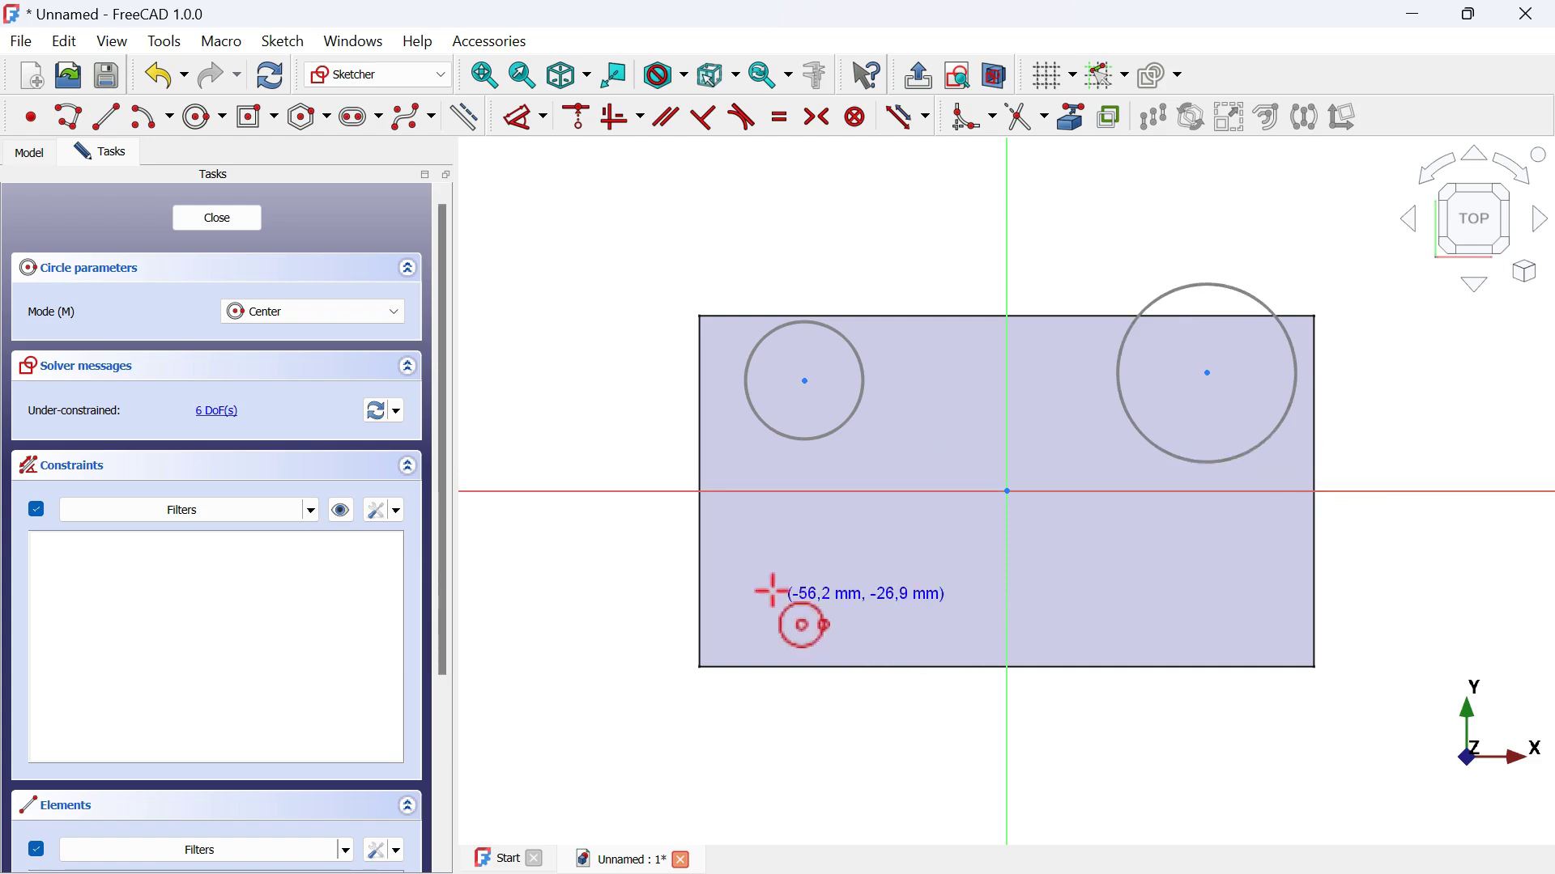
click(768, 590)
click(838, 697)
click(1222, 568)
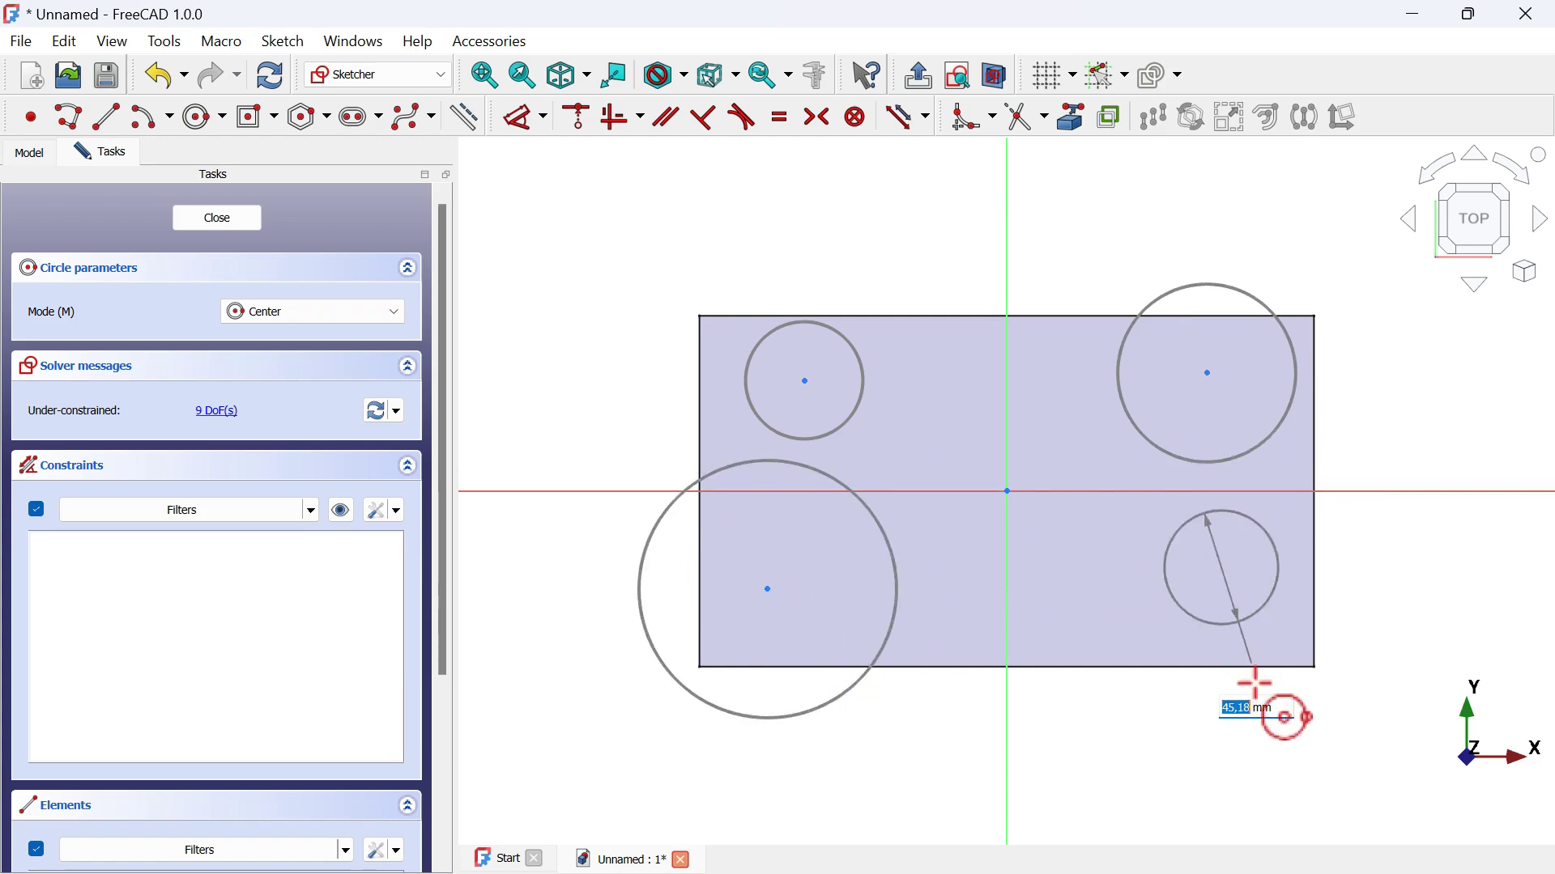
click(1260, 707)
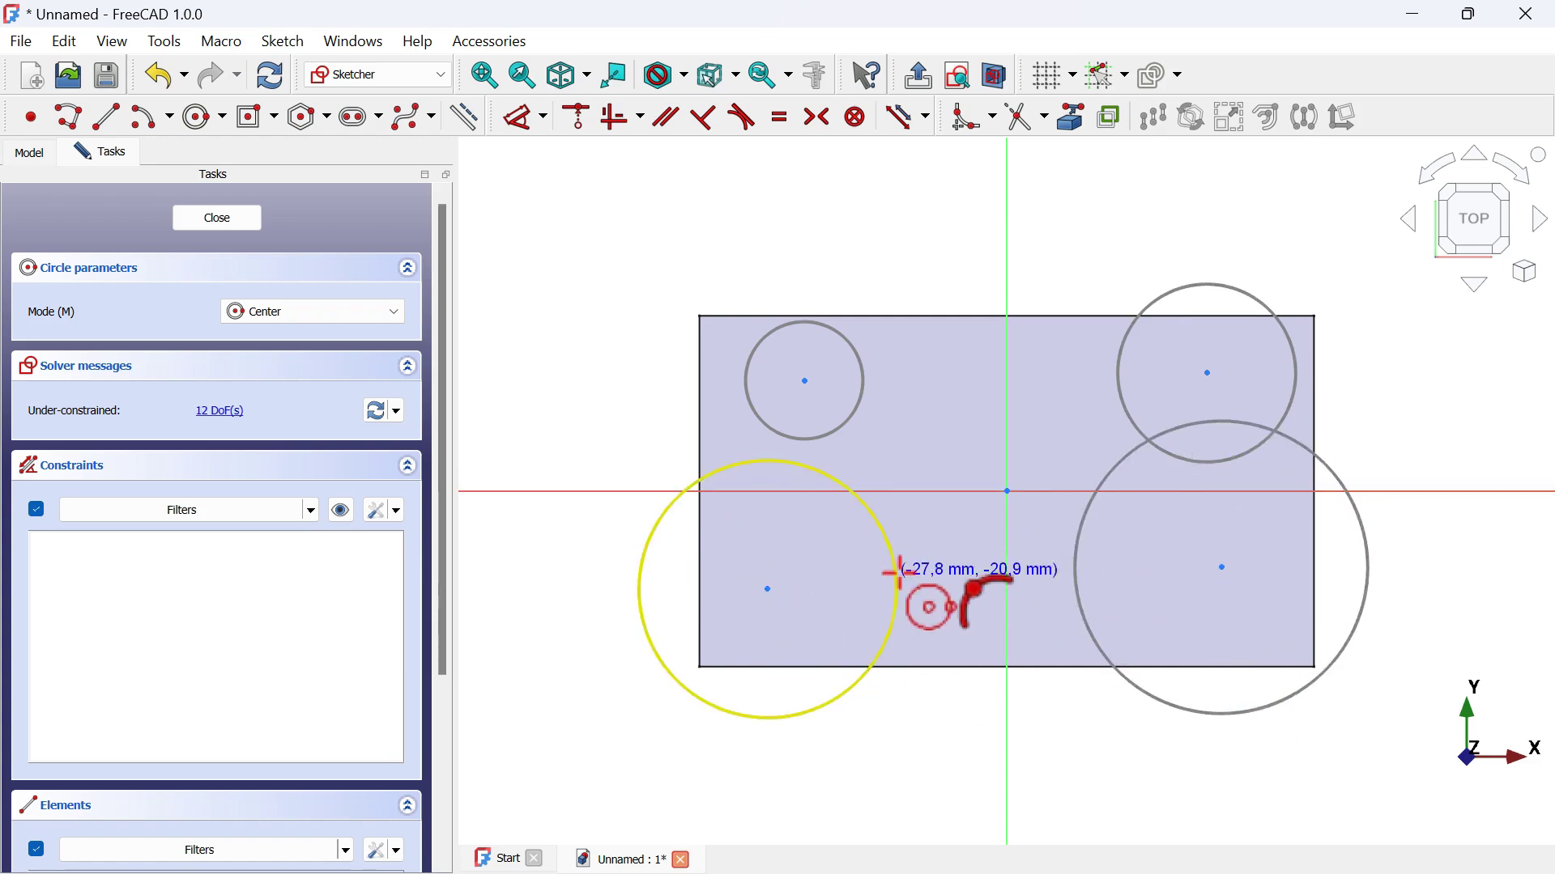
key(Escape)
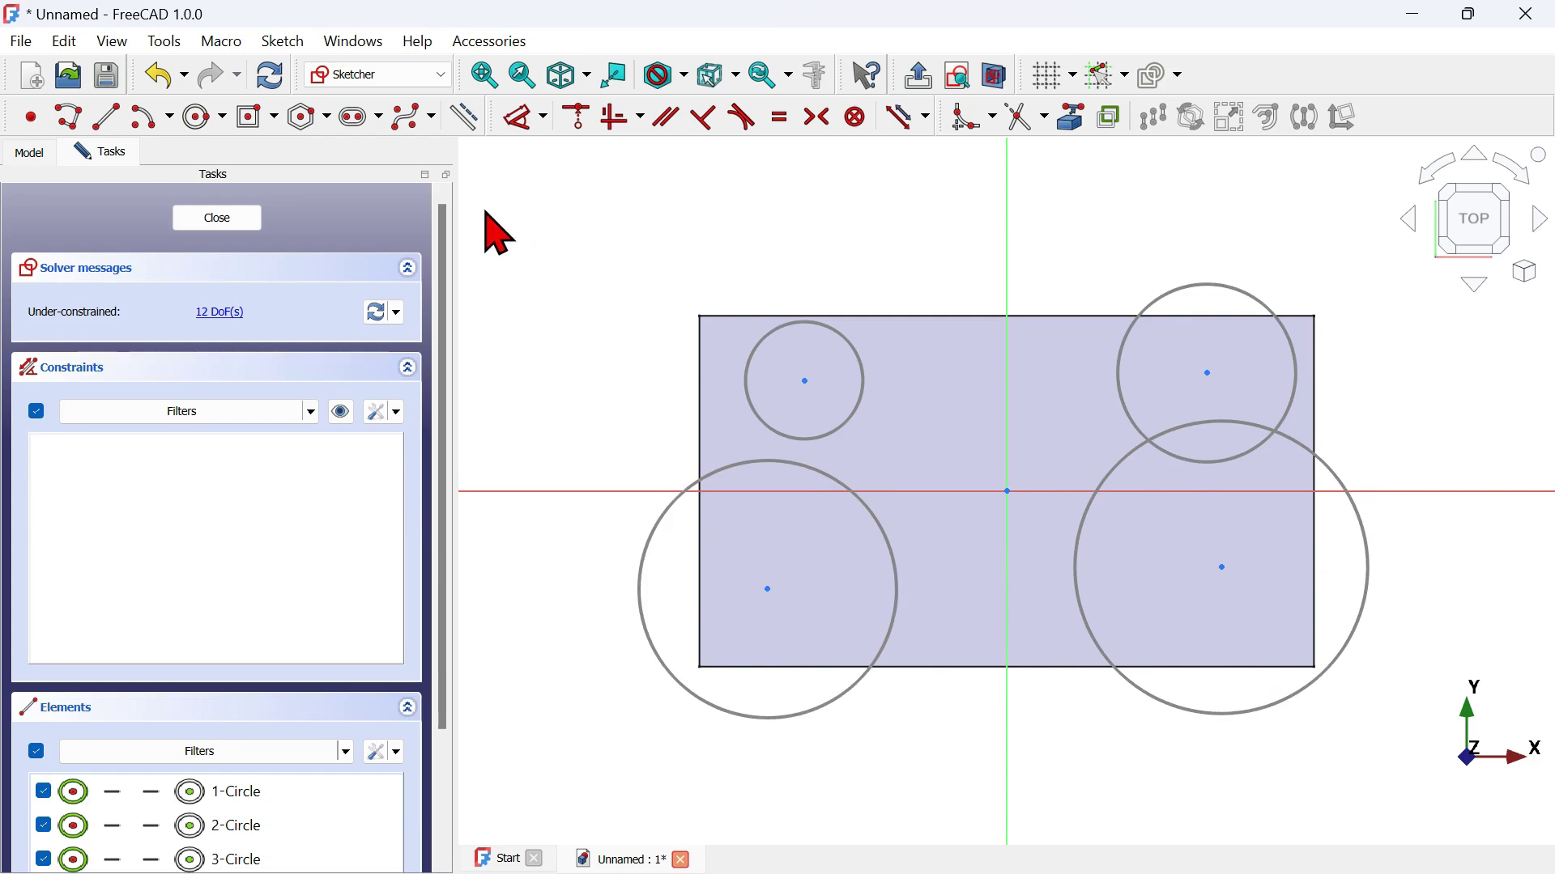
Give all four circles a common 14 mm diameter
drag(487, 212, 1405, 773)
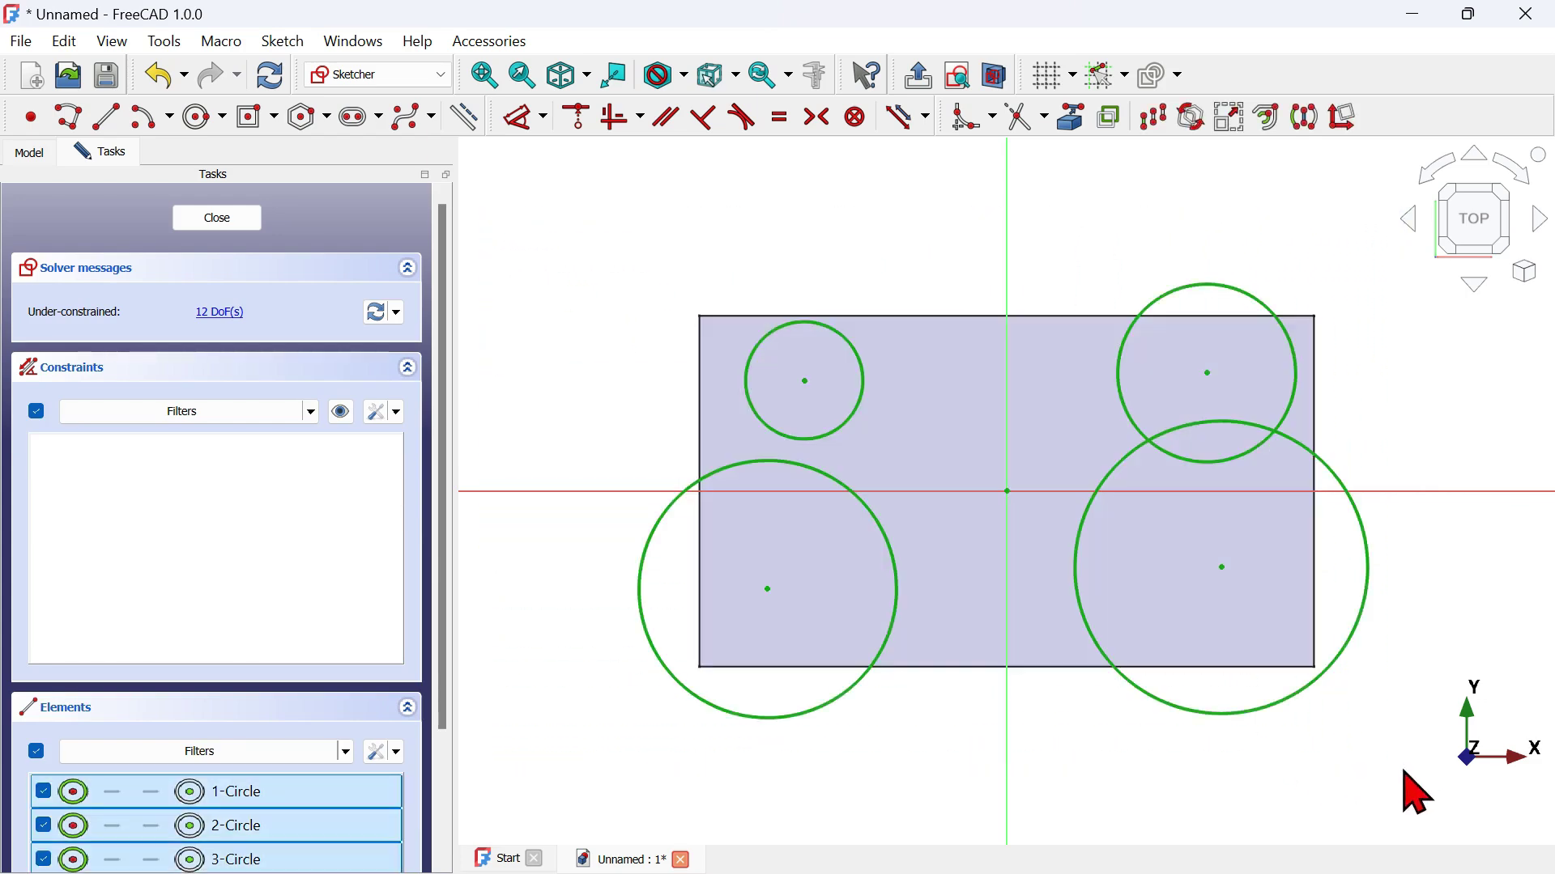
click(547, 116)
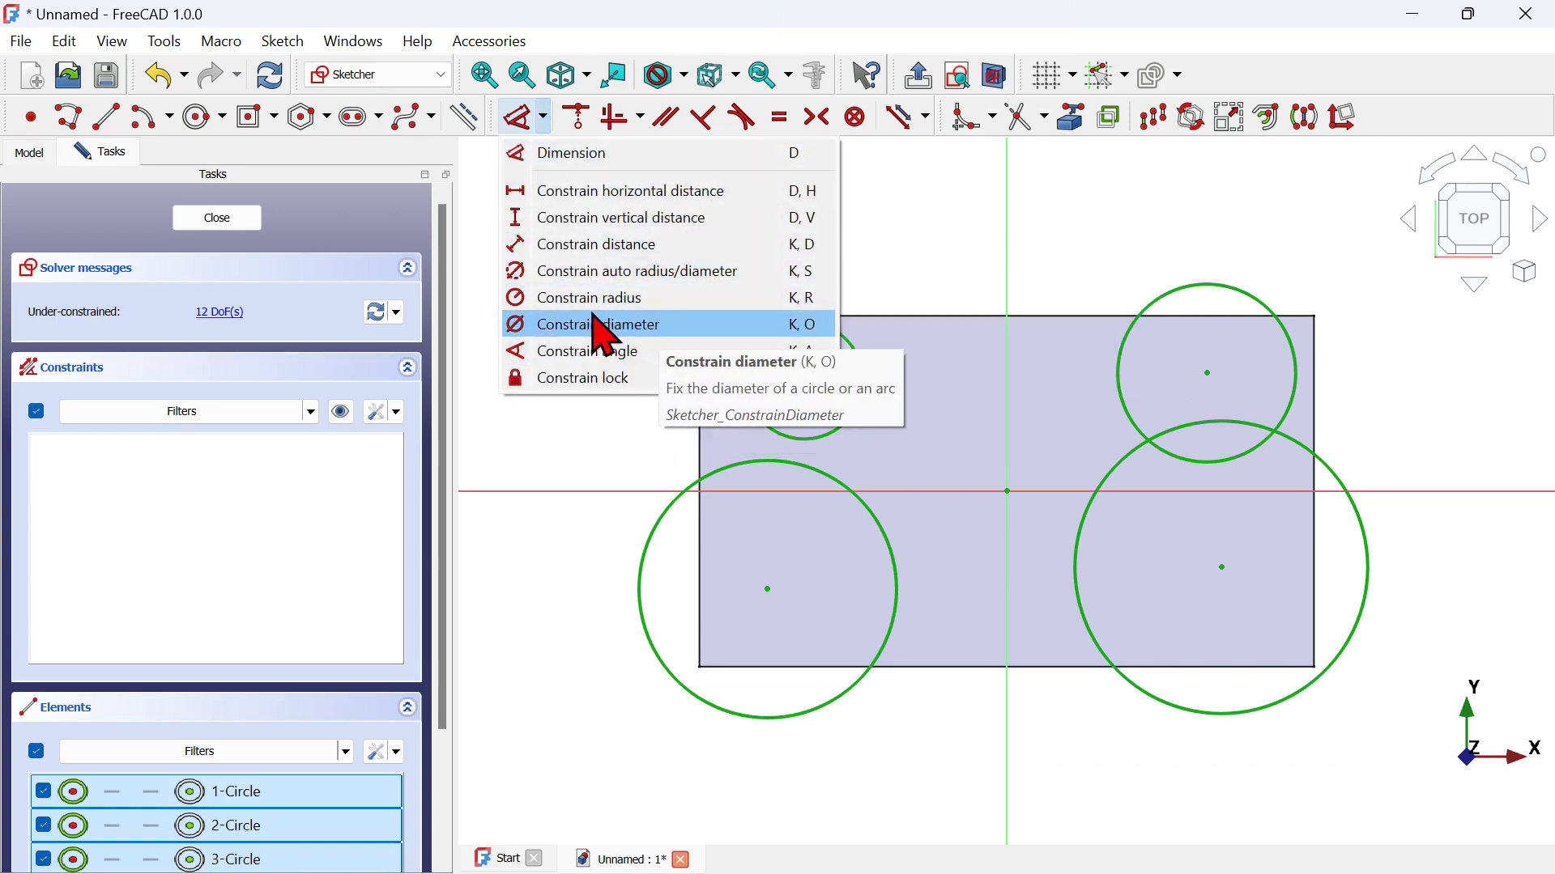
click(717, 328)
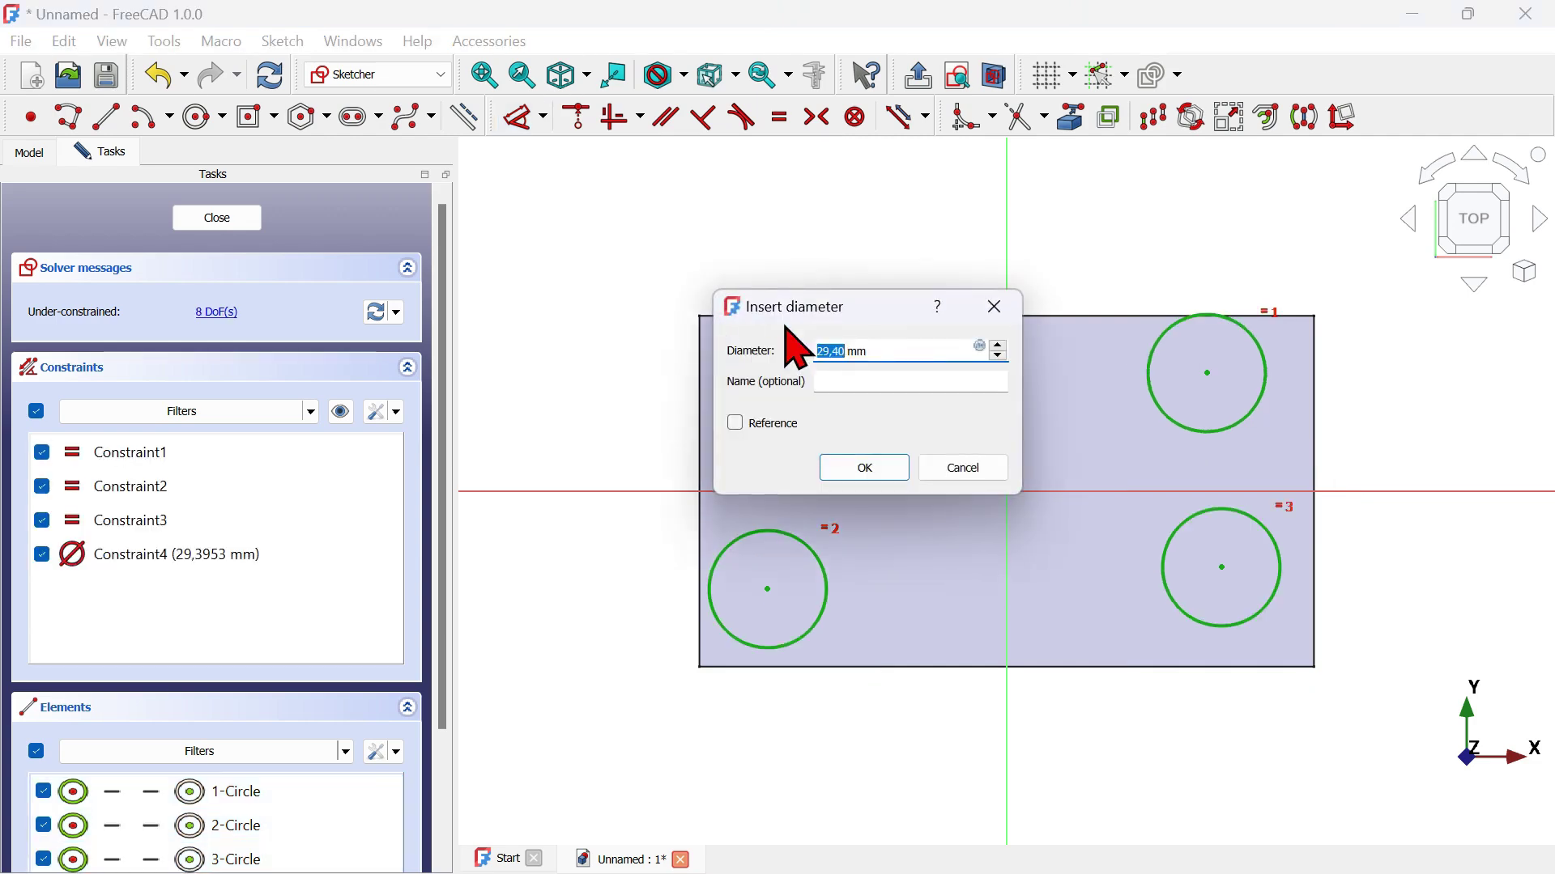
drag(863, 299, 721, 191)
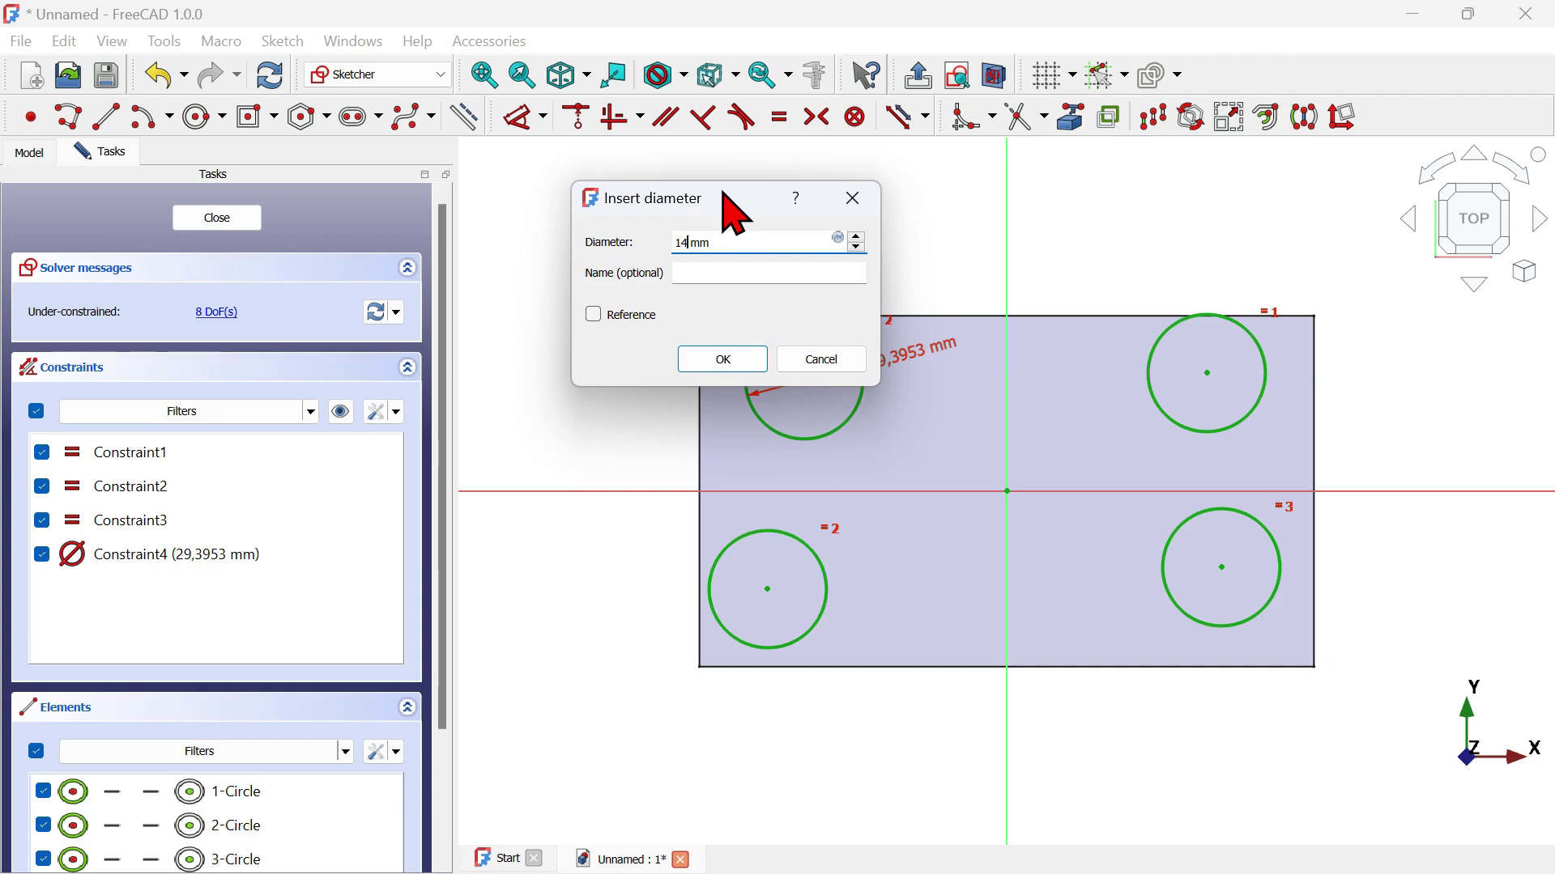
key(Return)
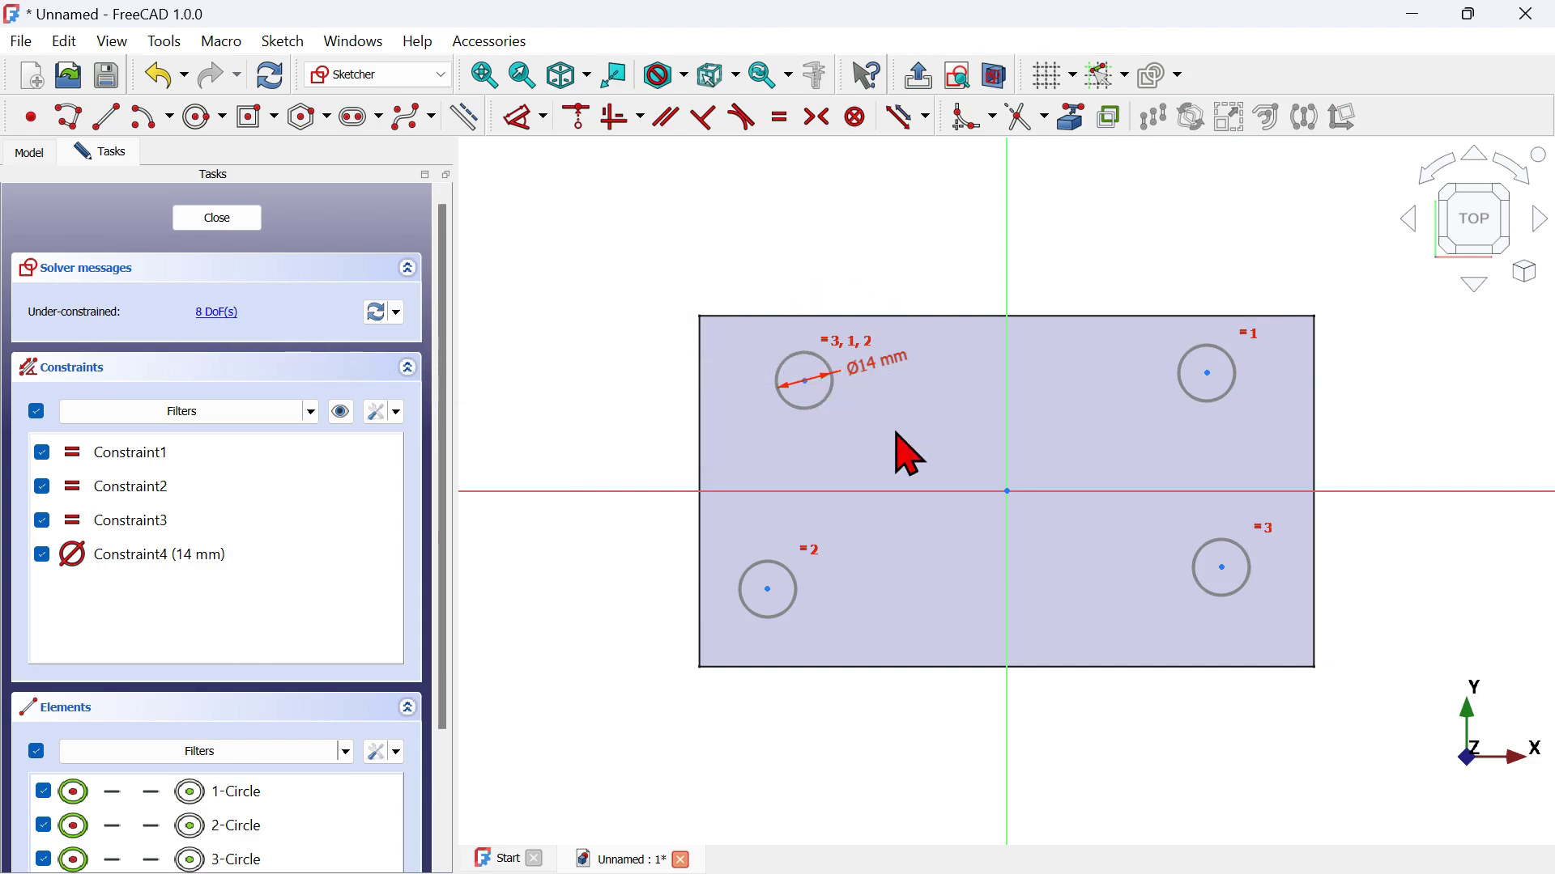
Make the two upper circle centres symmetric about the vertical axis
click(818, 118)
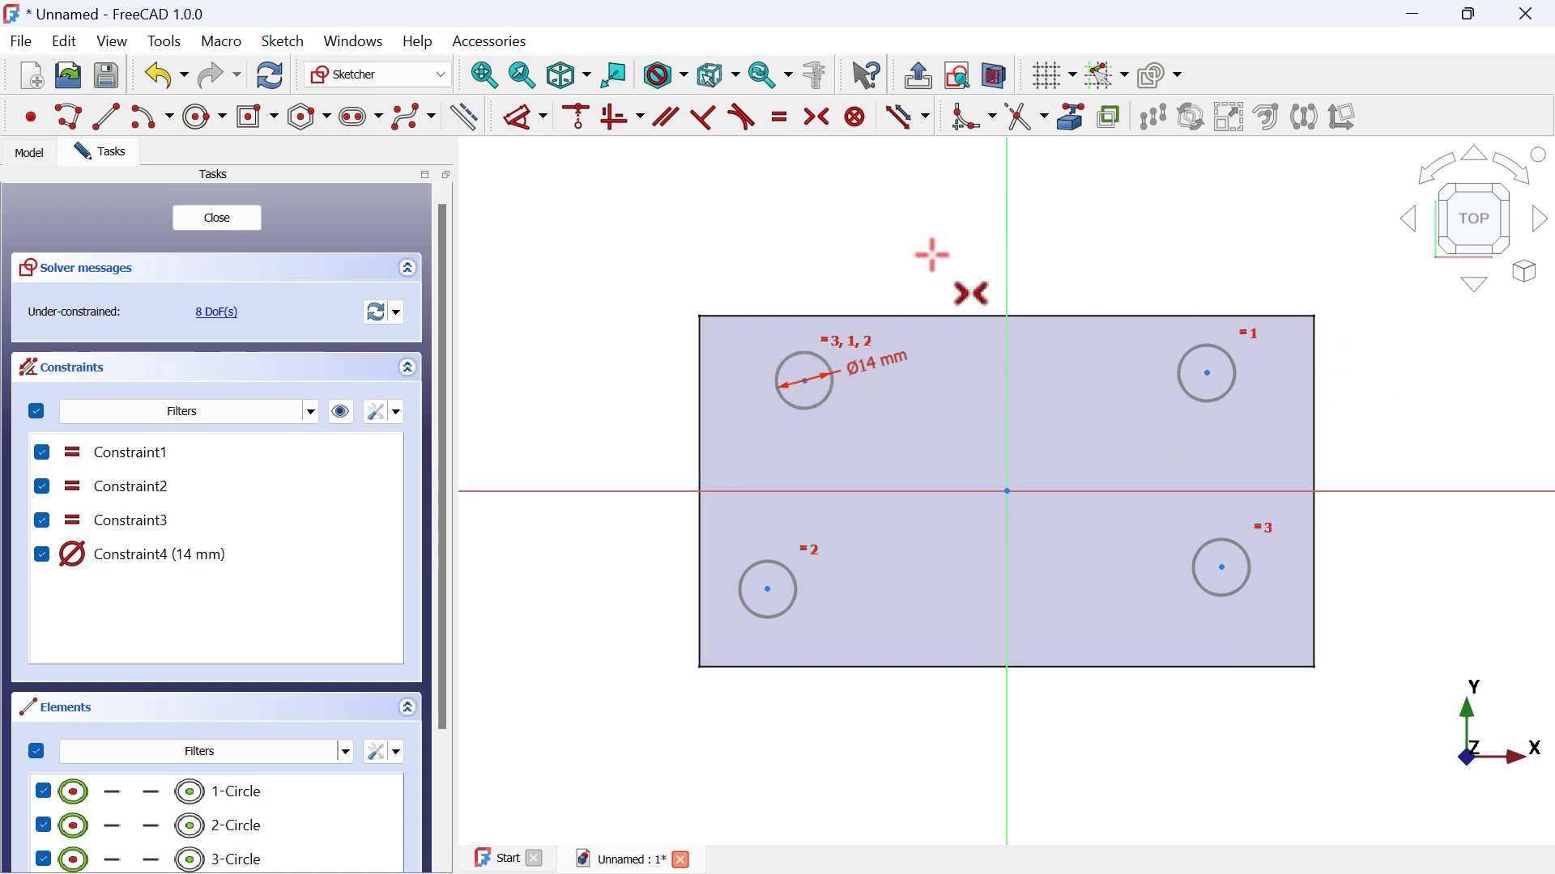
click(786, 357)
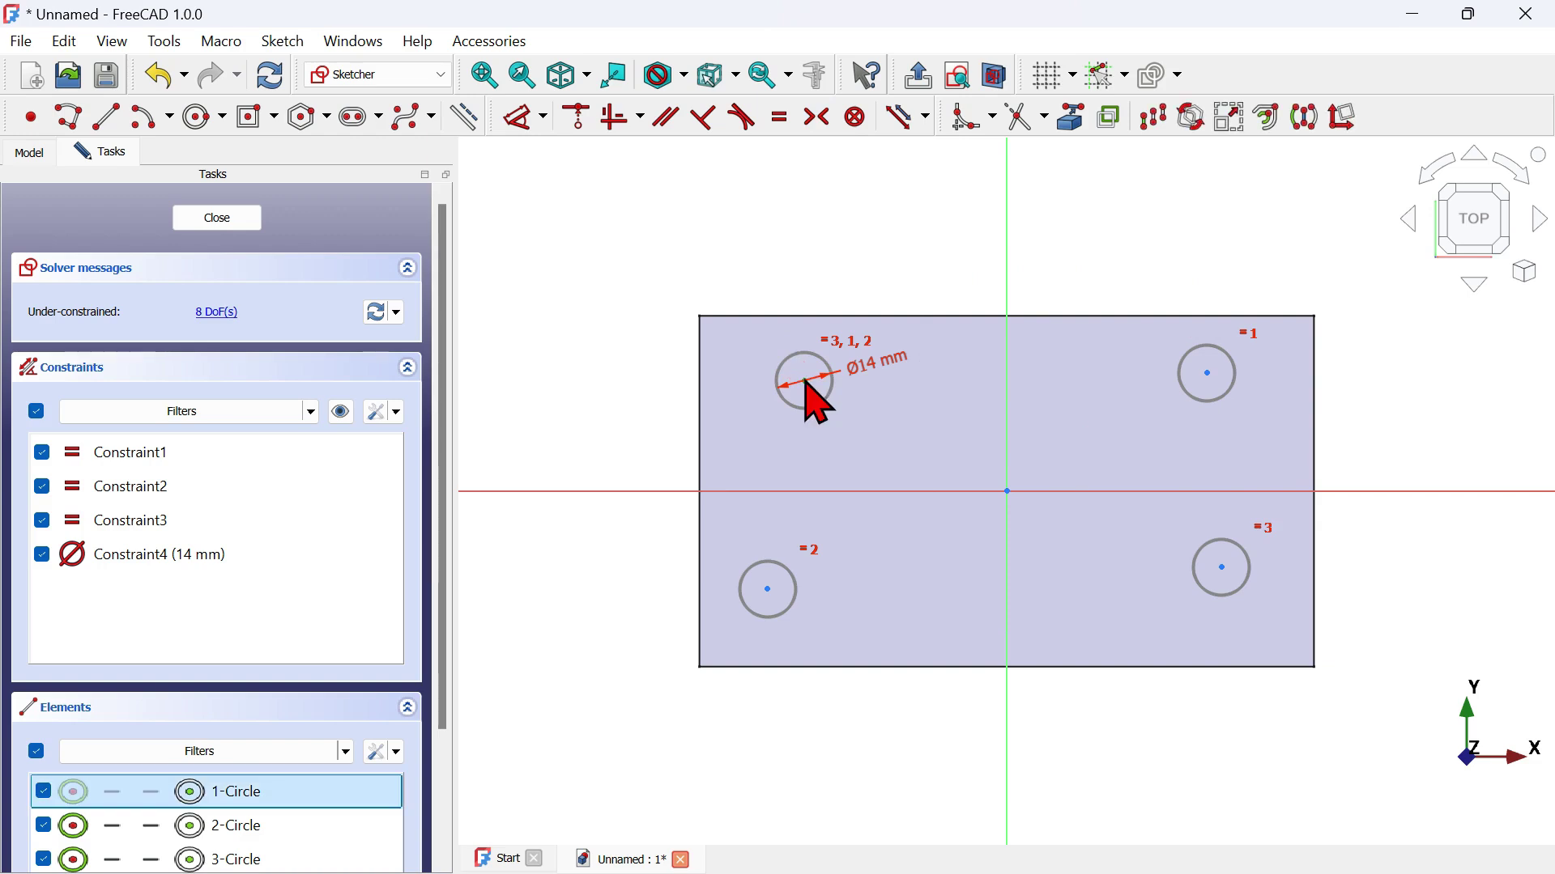
click(1206, 374)
click(1007, 262)
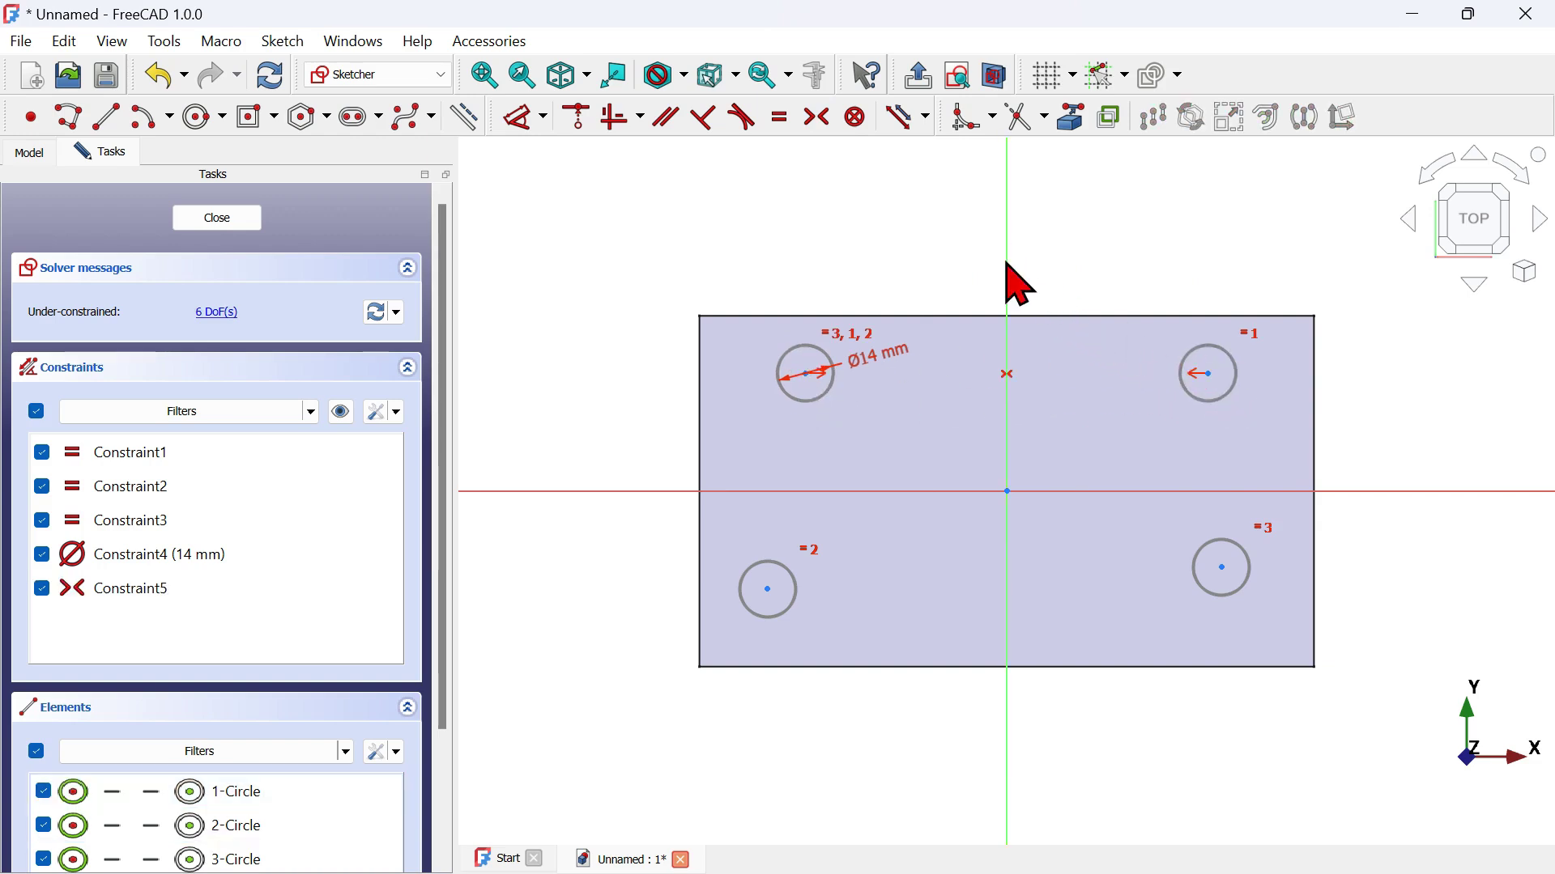
key(s)
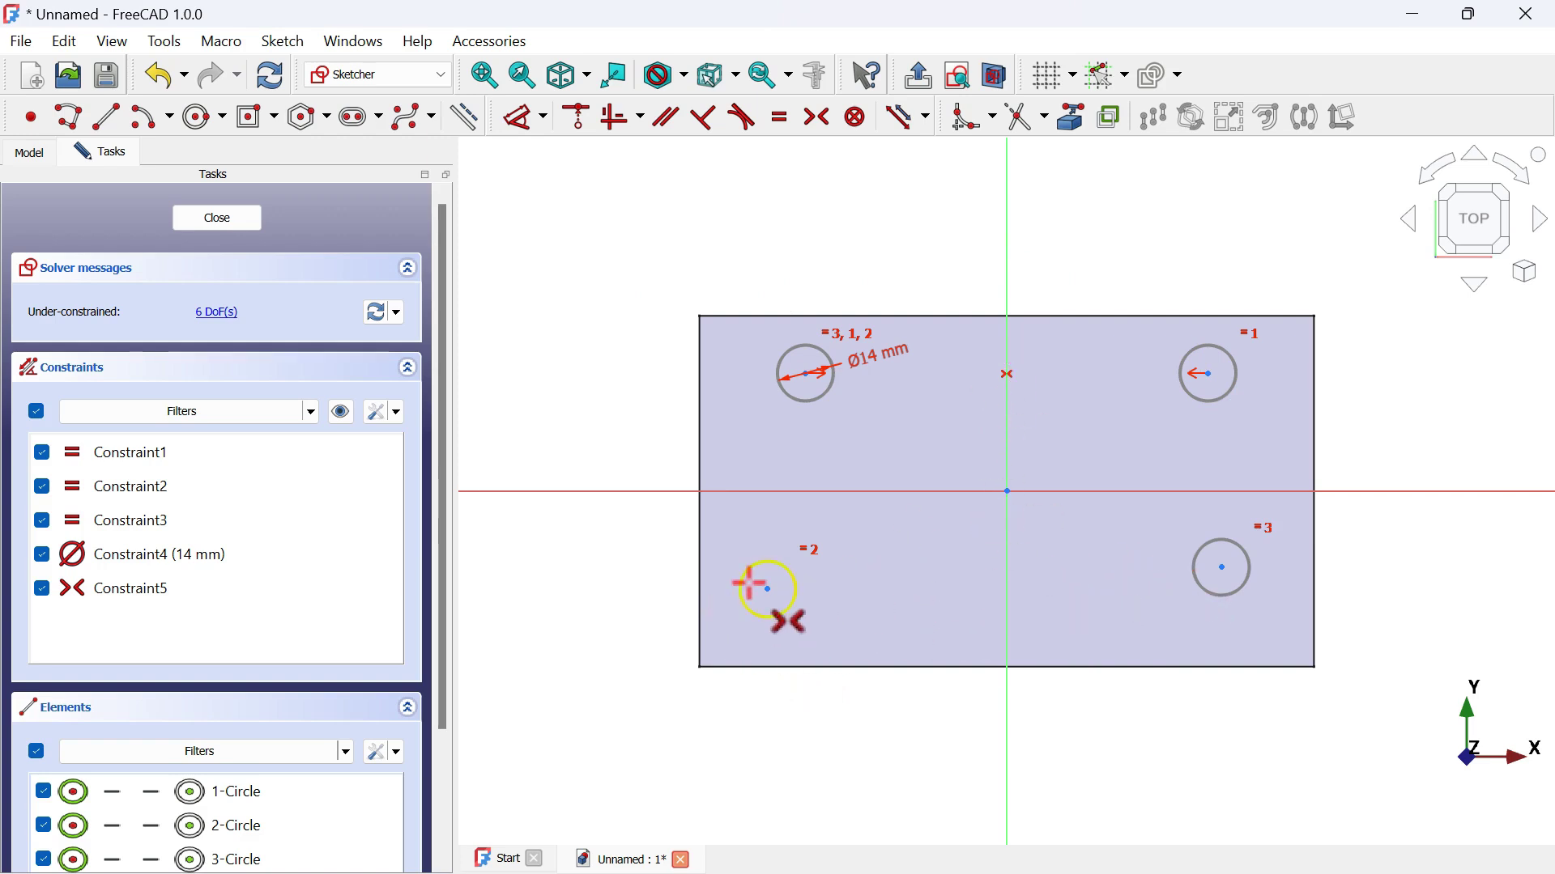
Make the two lower circle centres symmetric about the vertical axis
click(765, 588)
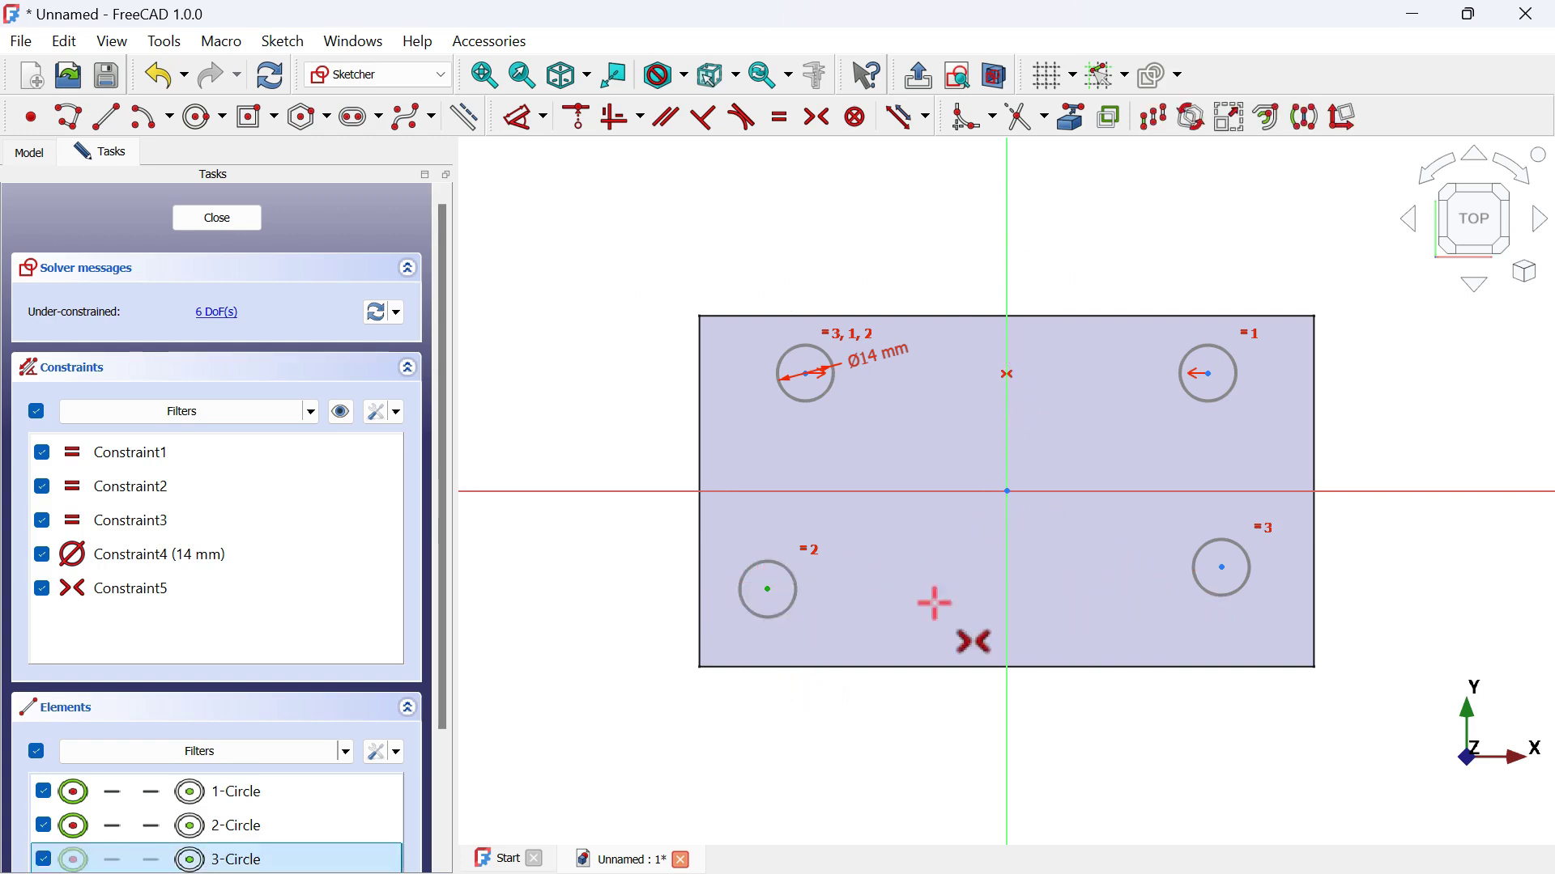
click(1221, 567)
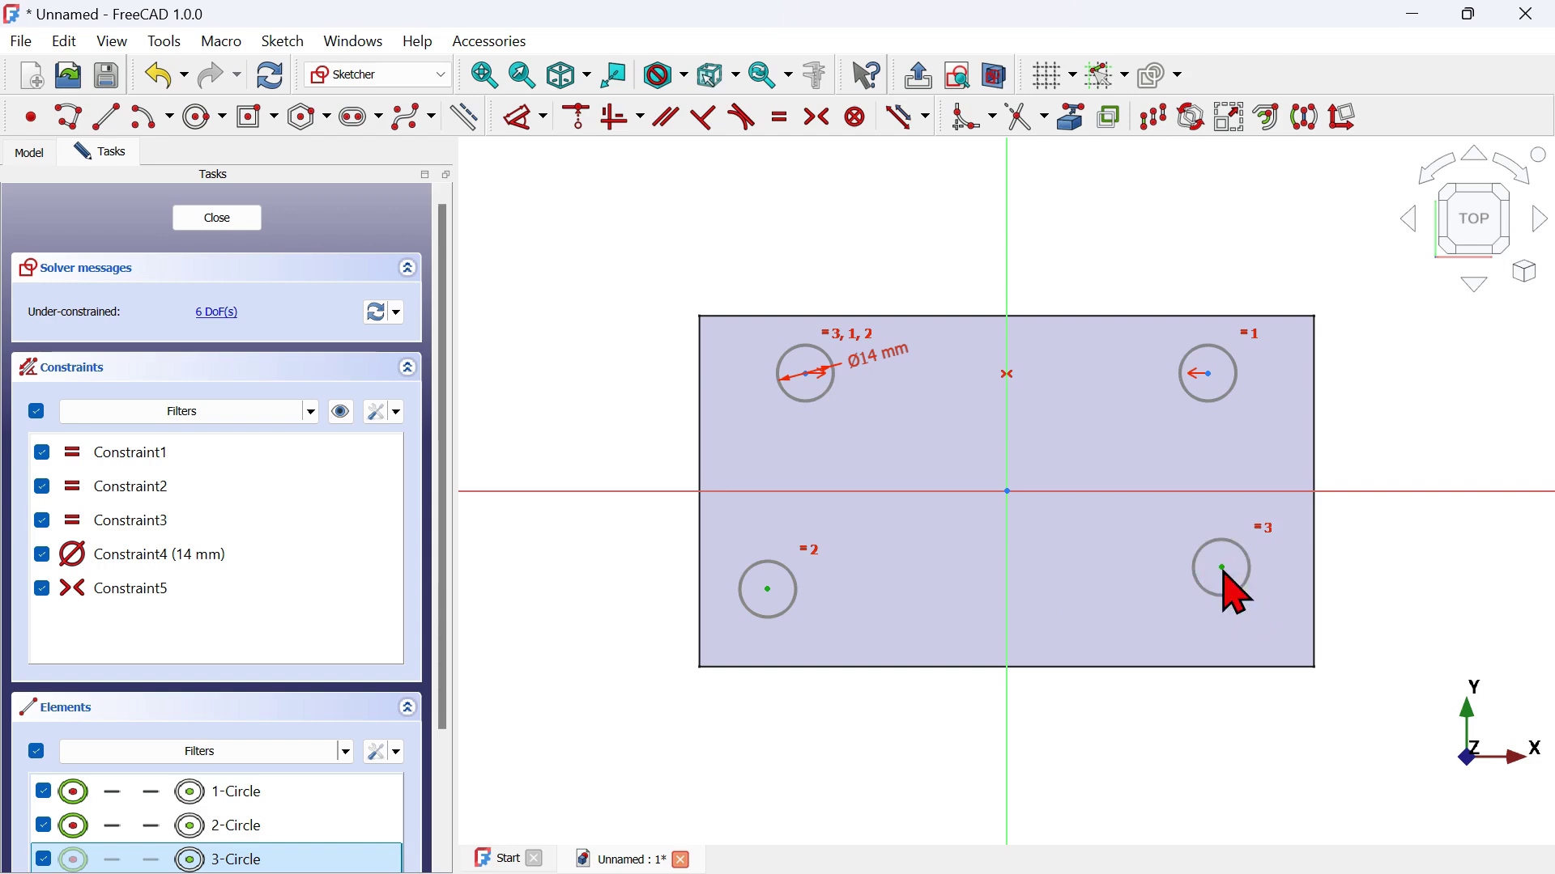
click(1008, 567)
Vertically align the upper-left and lower-left circle centres
click(639, 117)
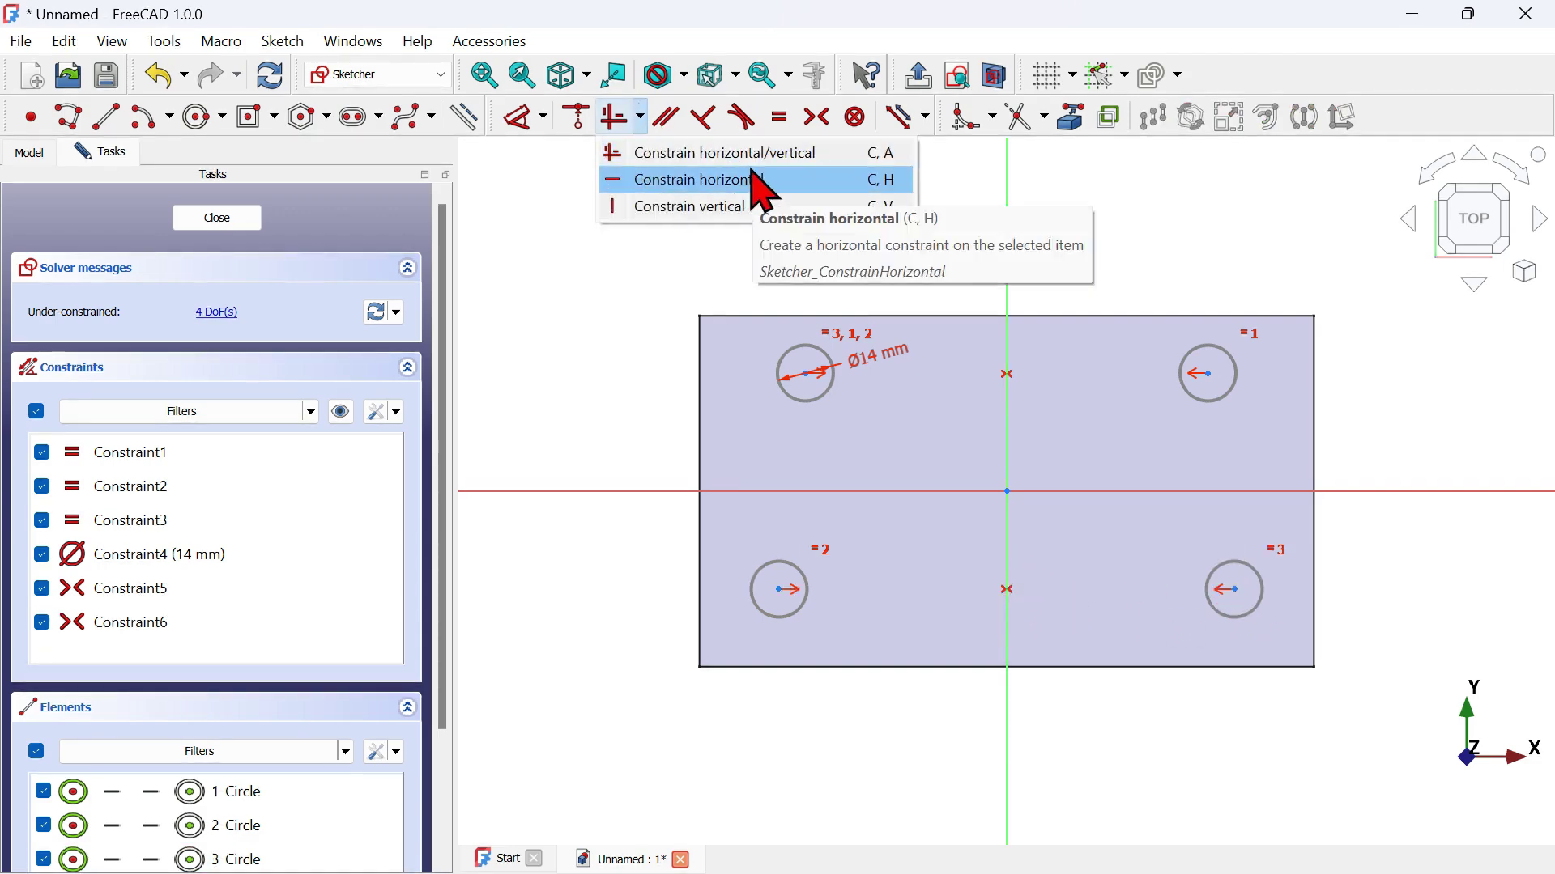
click(735, 208)
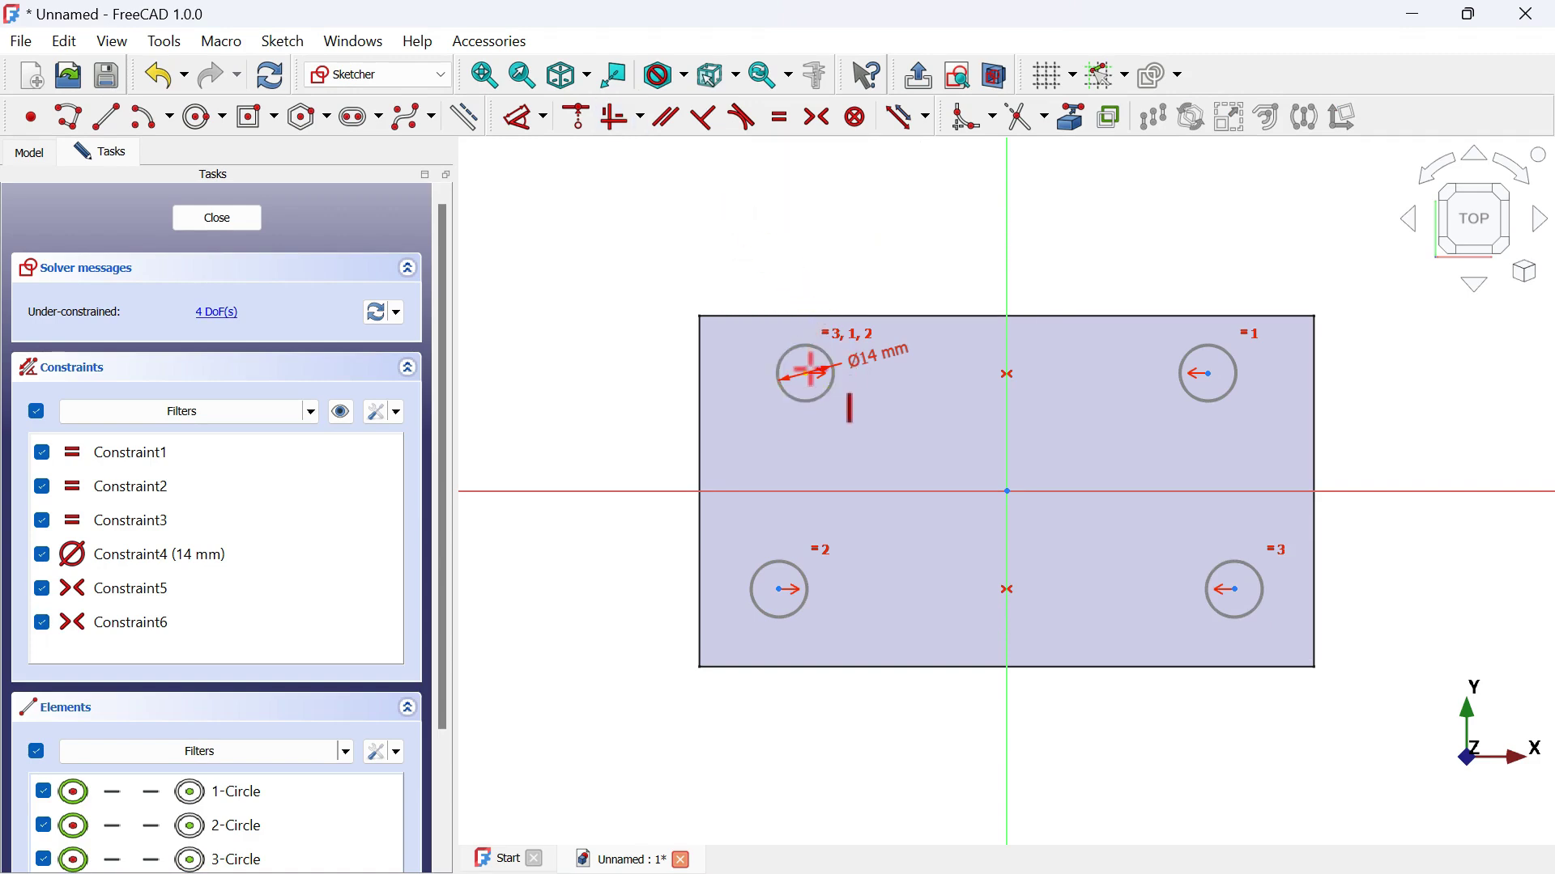
click(823, 392)
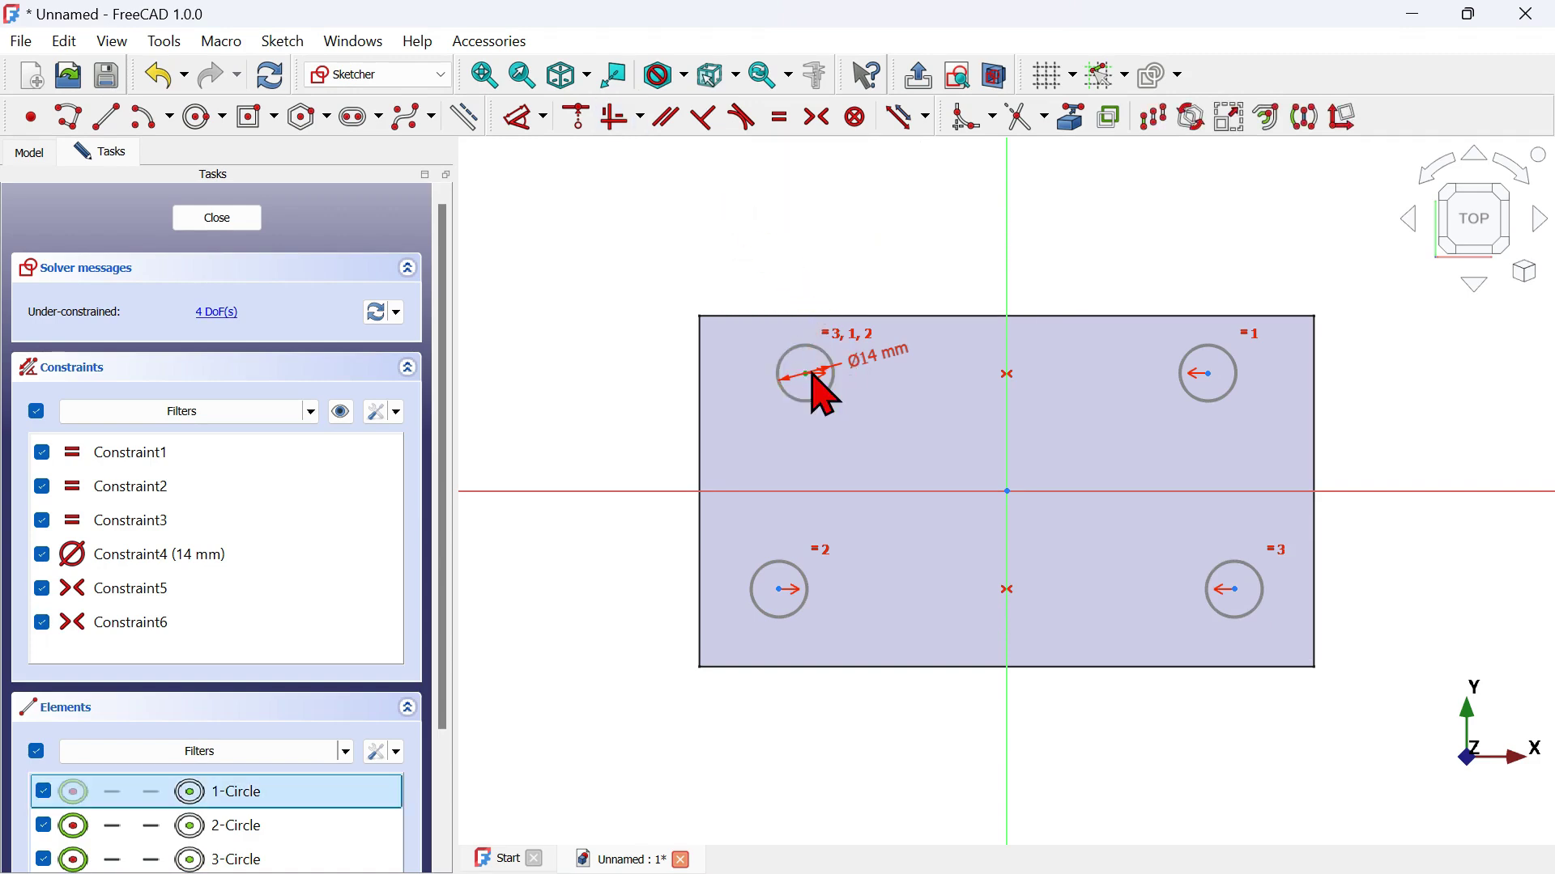
click(782, 588)
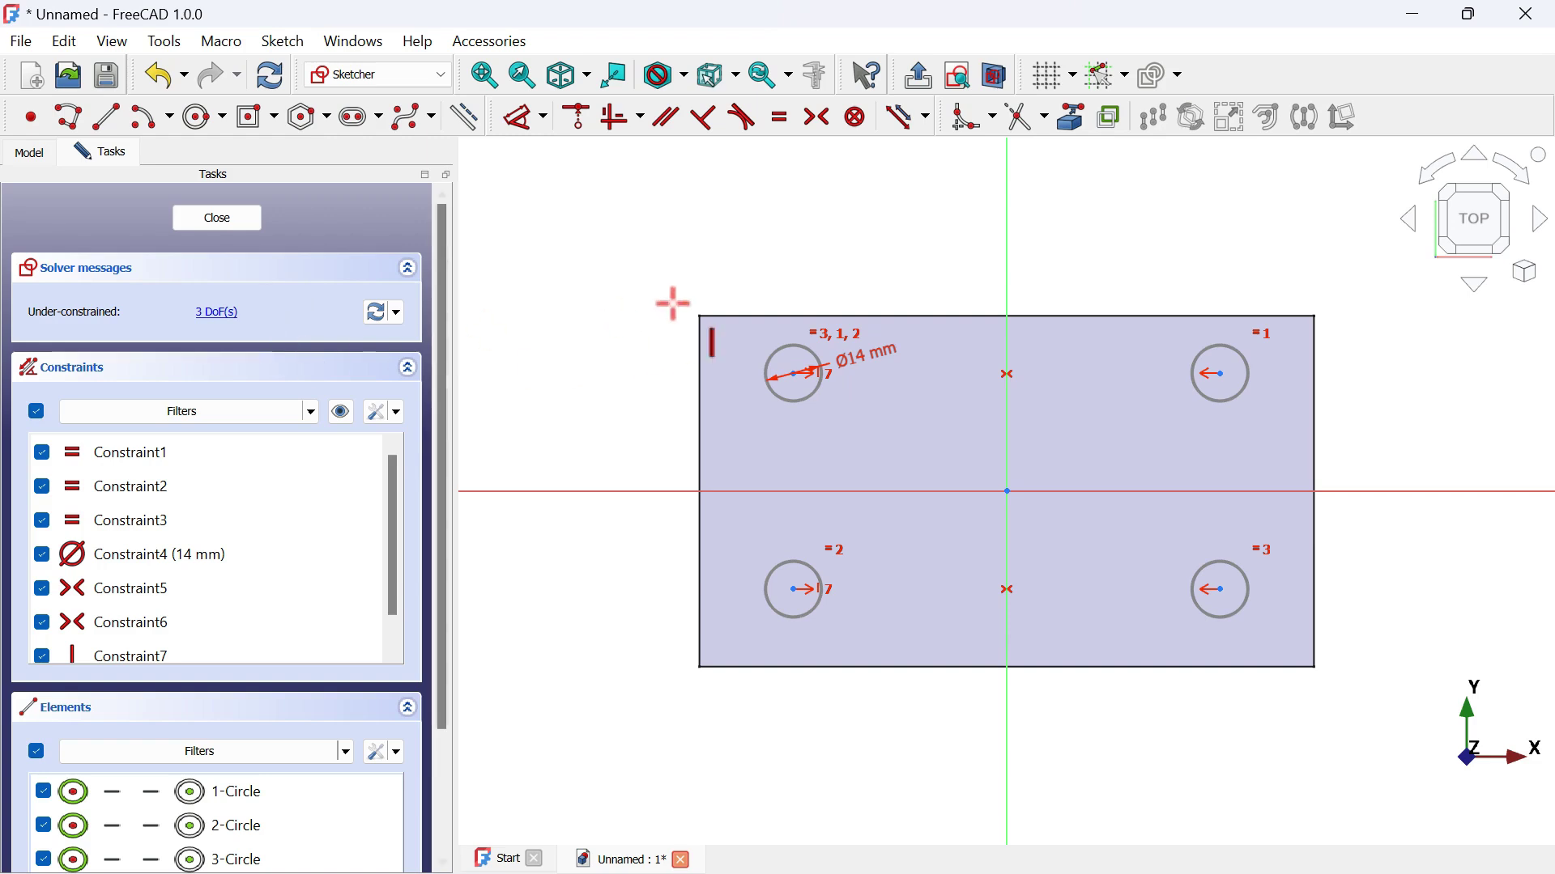
Make the left circle centres symmetric about the horizontal axis
click(818, 115)
click(790, 372)
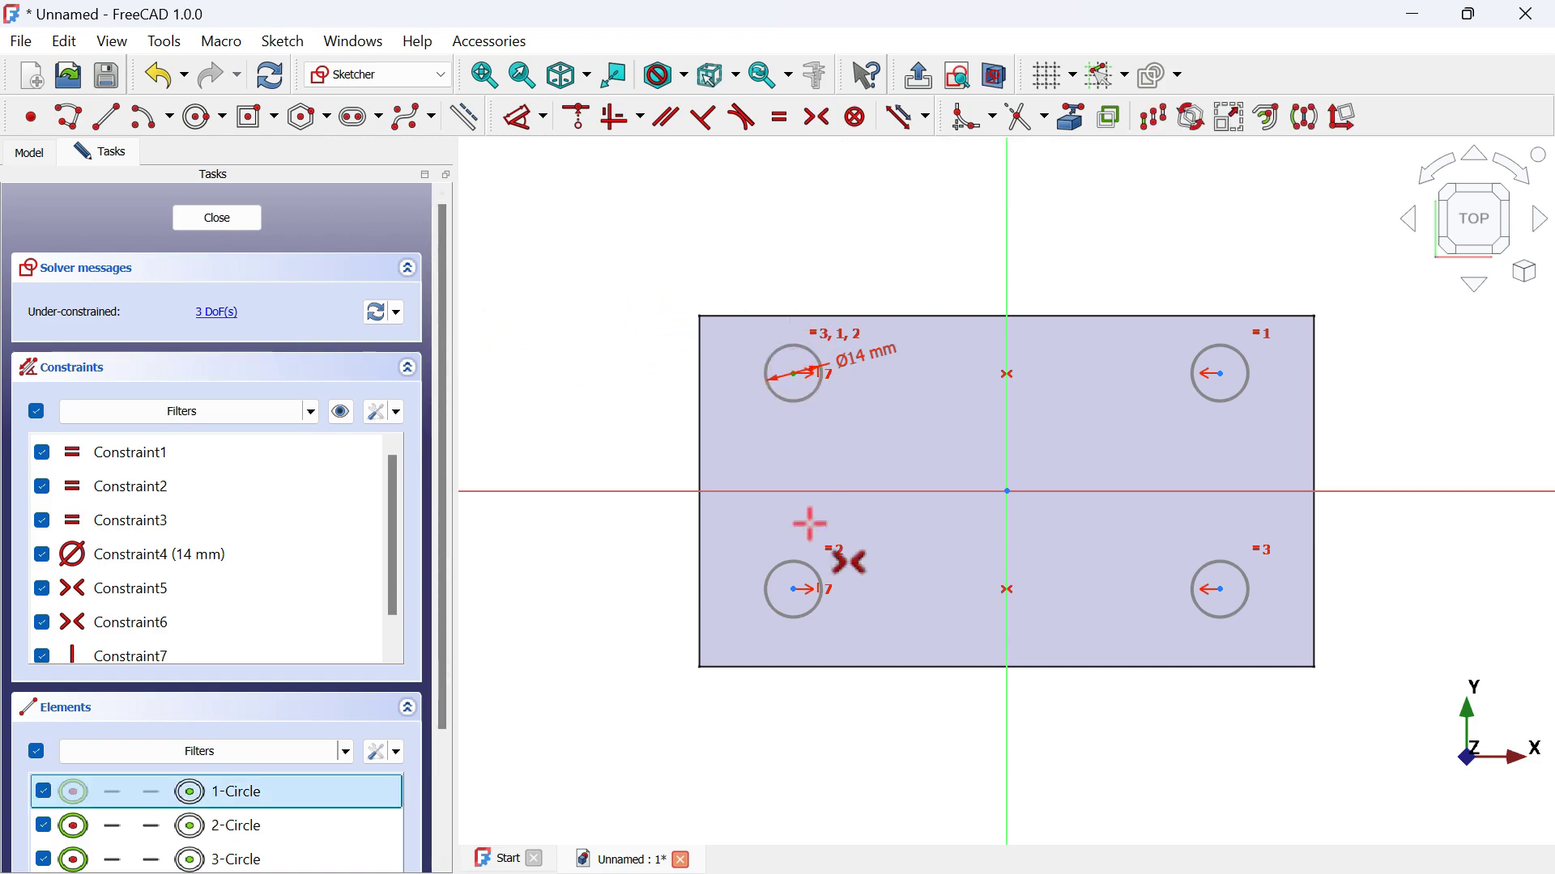
click(792, 595)
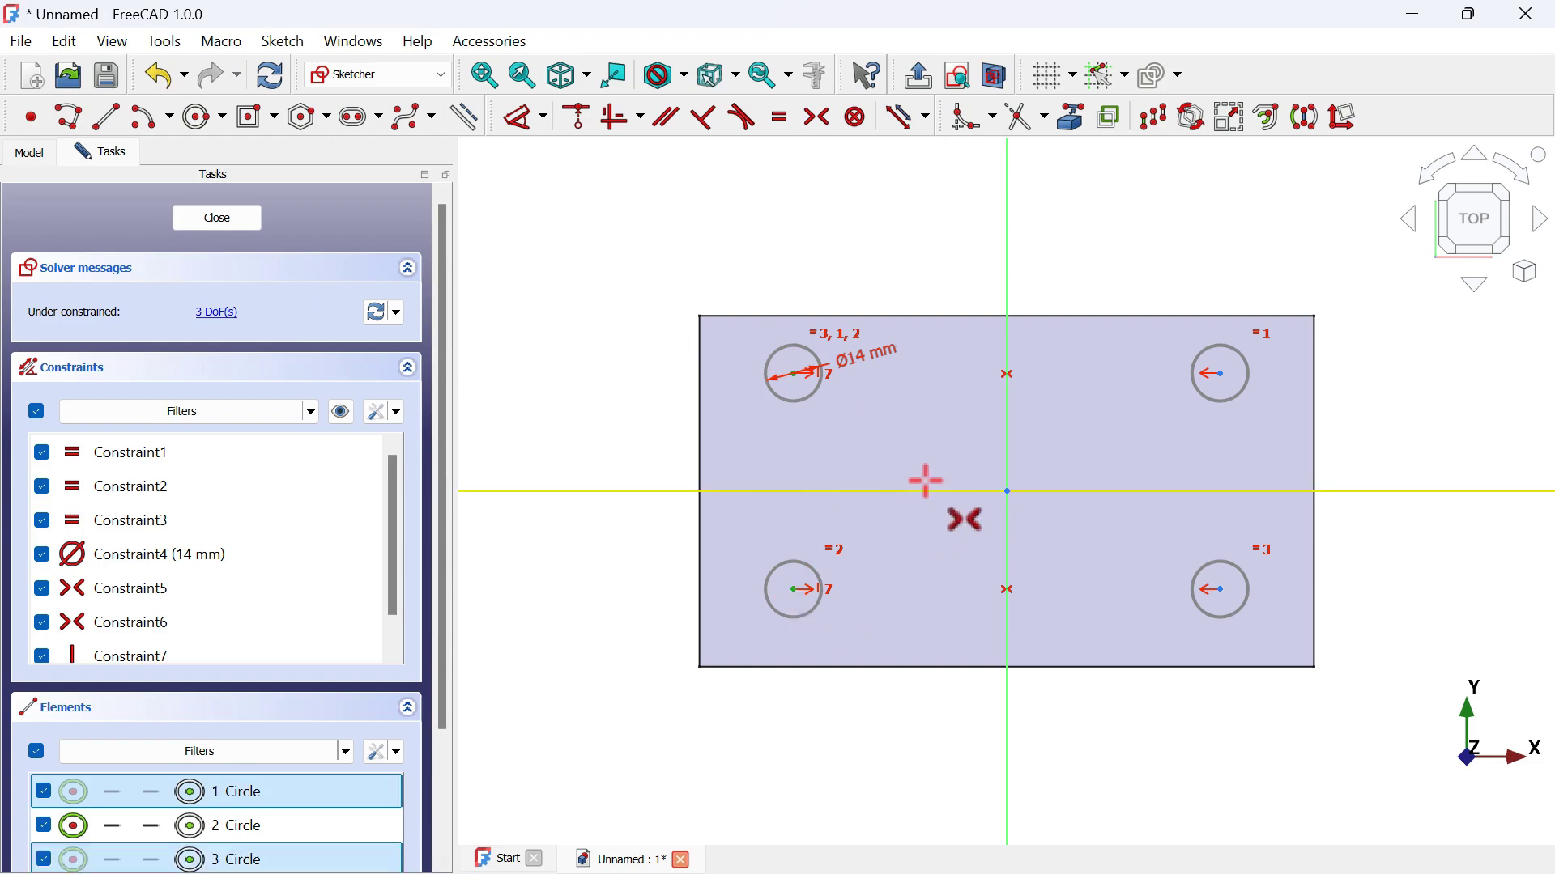
click(925, 488)
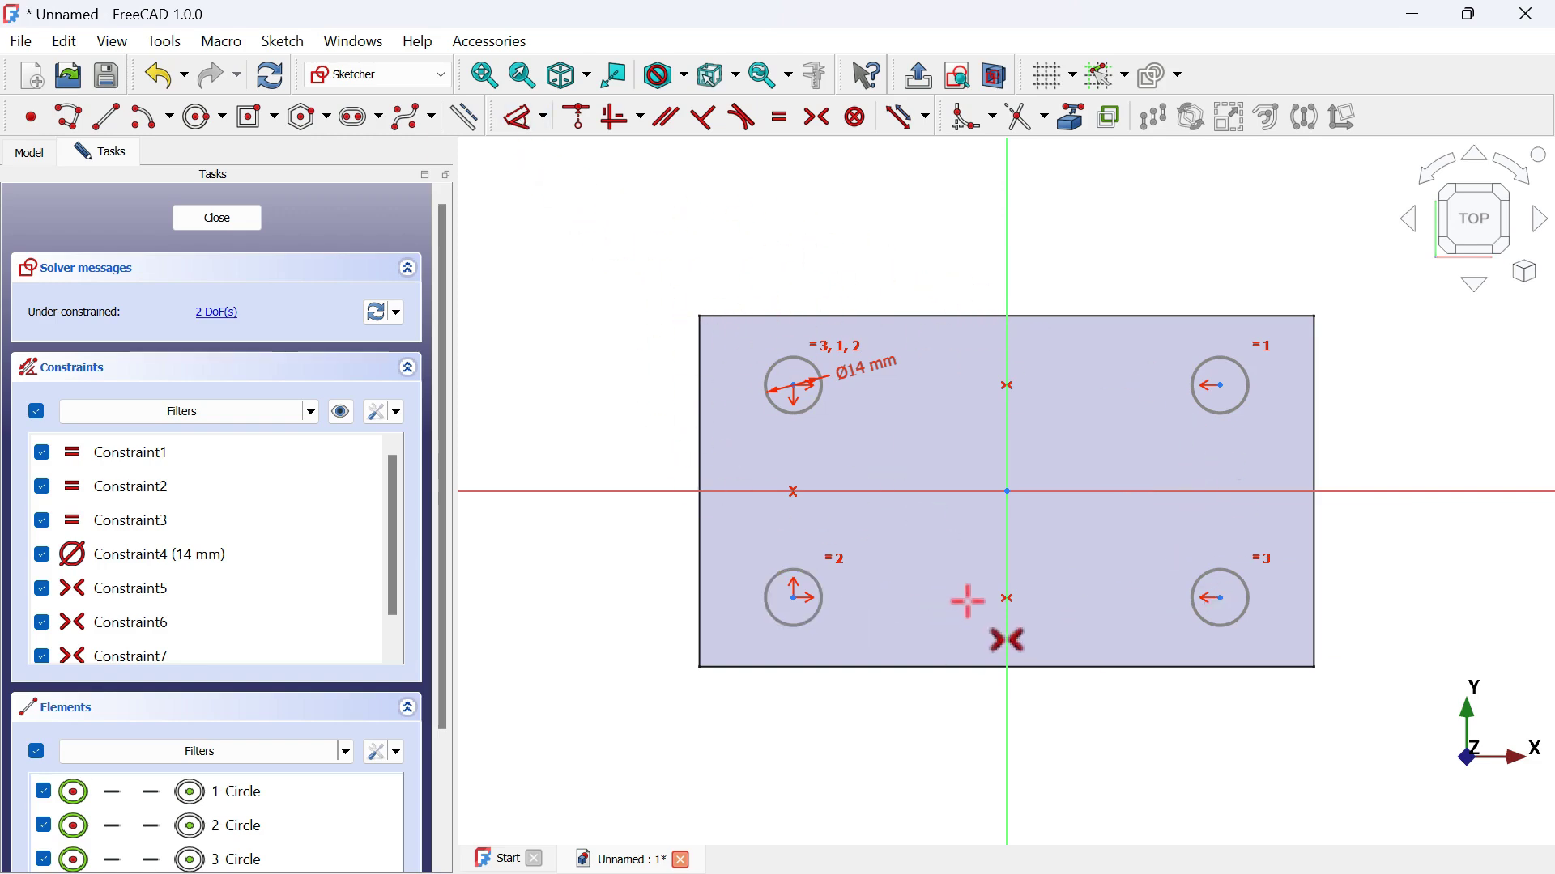
Set the horizontal spacing between the upper hole centres to 124 mm
click(521, 130)
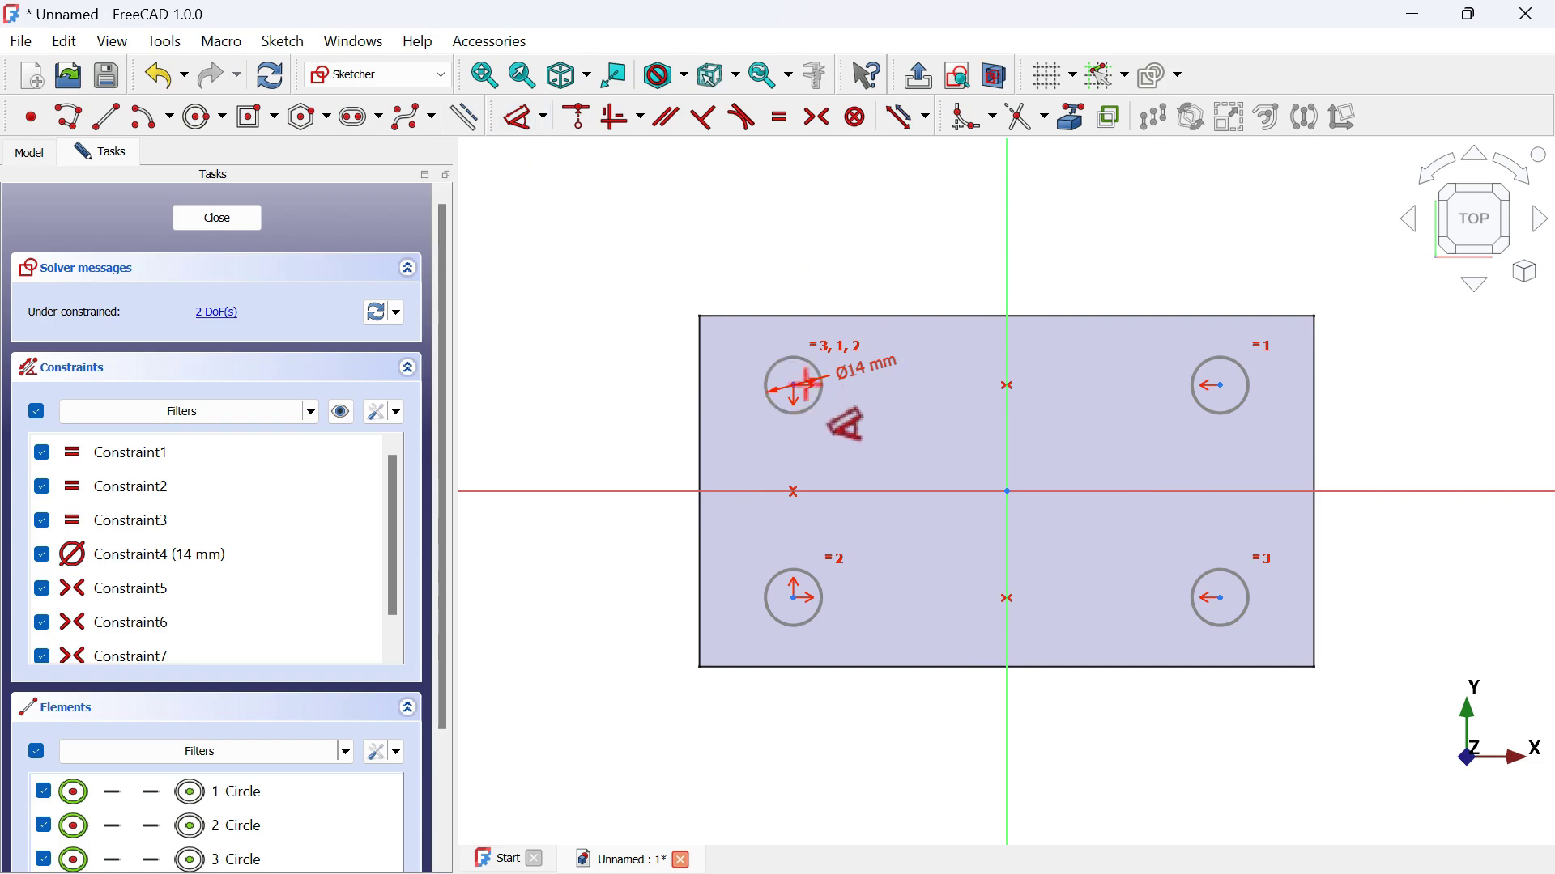
click(797, 389)
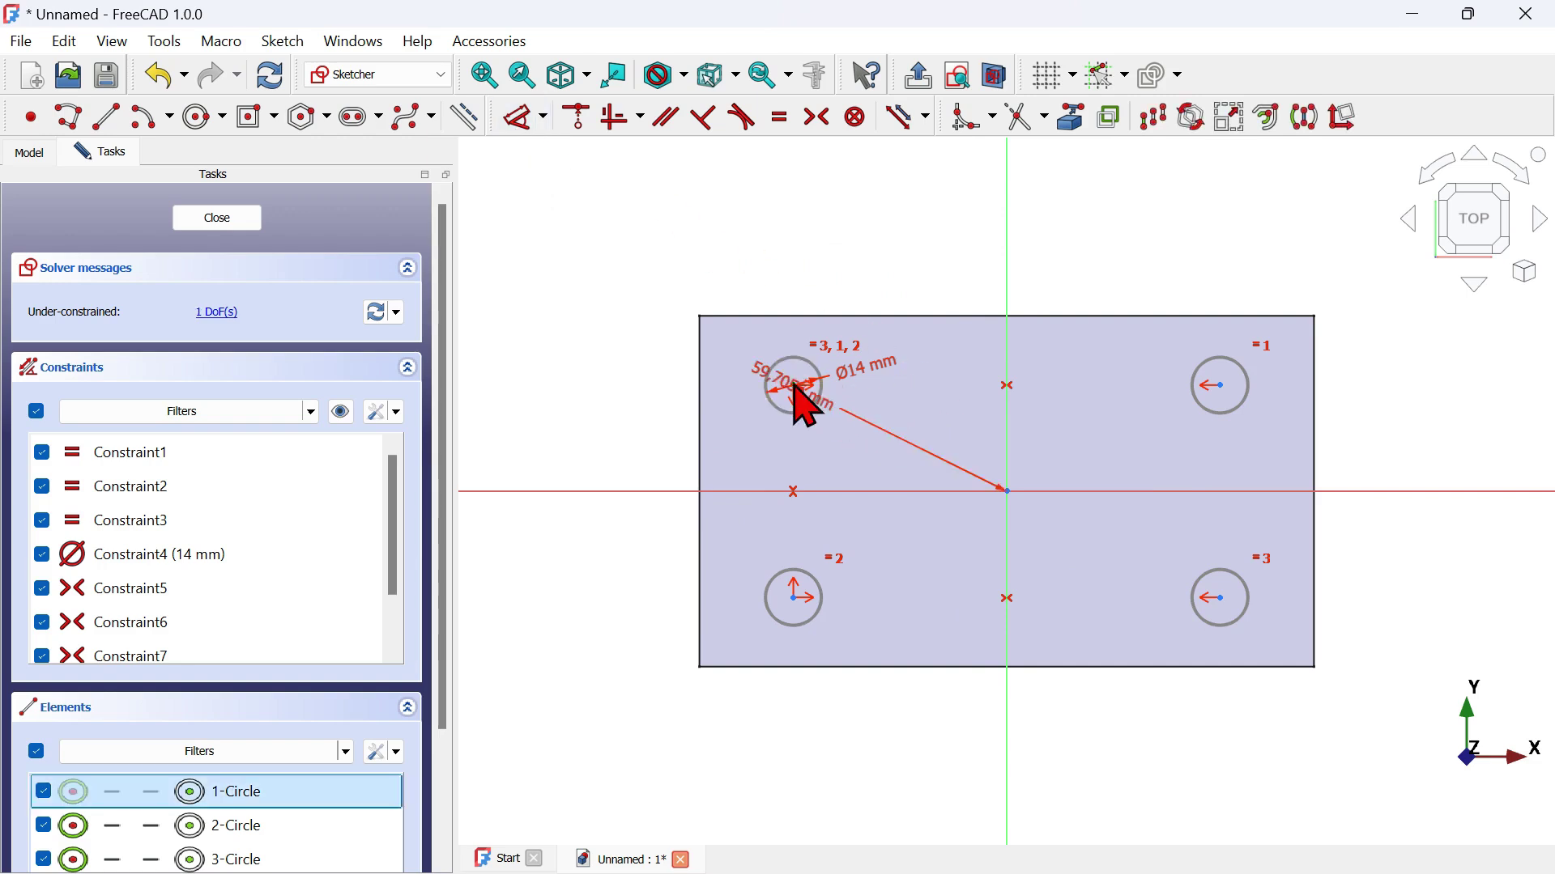
click(1223, 384)
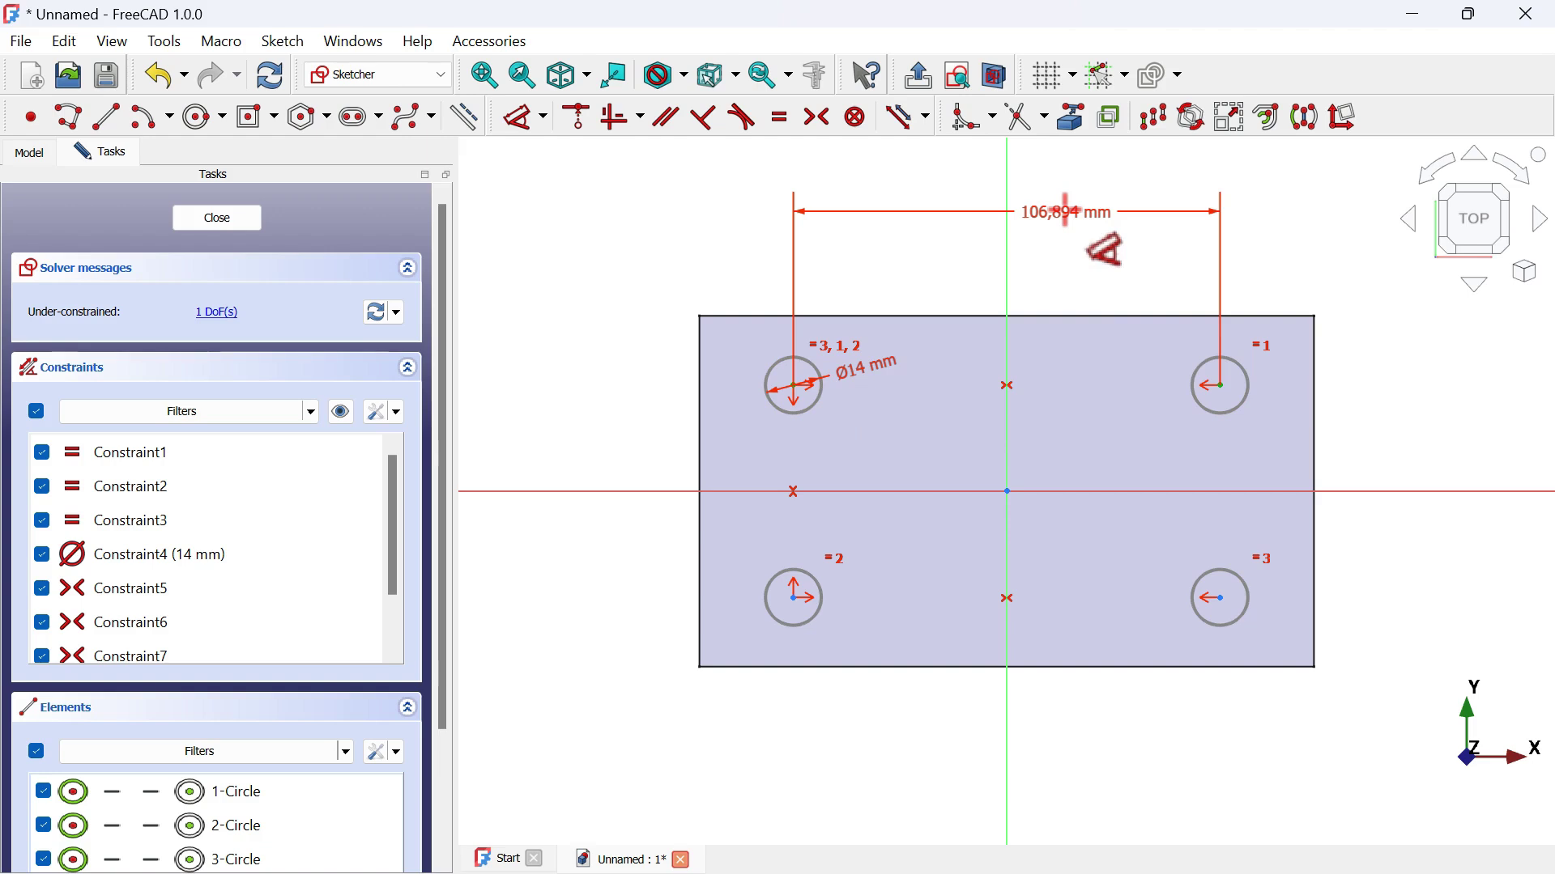
click(1065, 211)
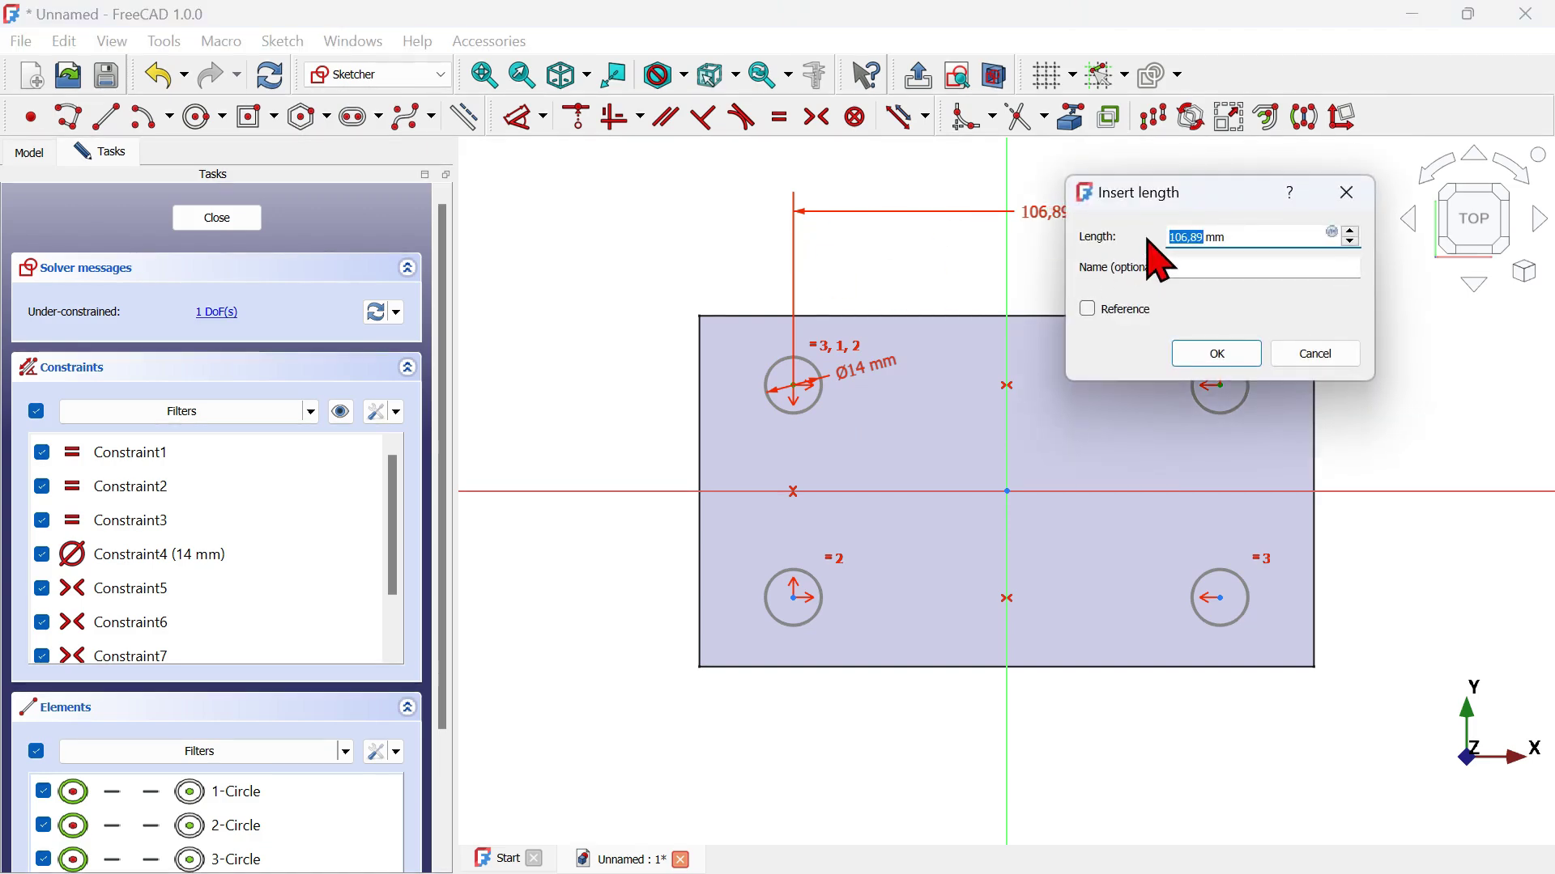
key(Return)
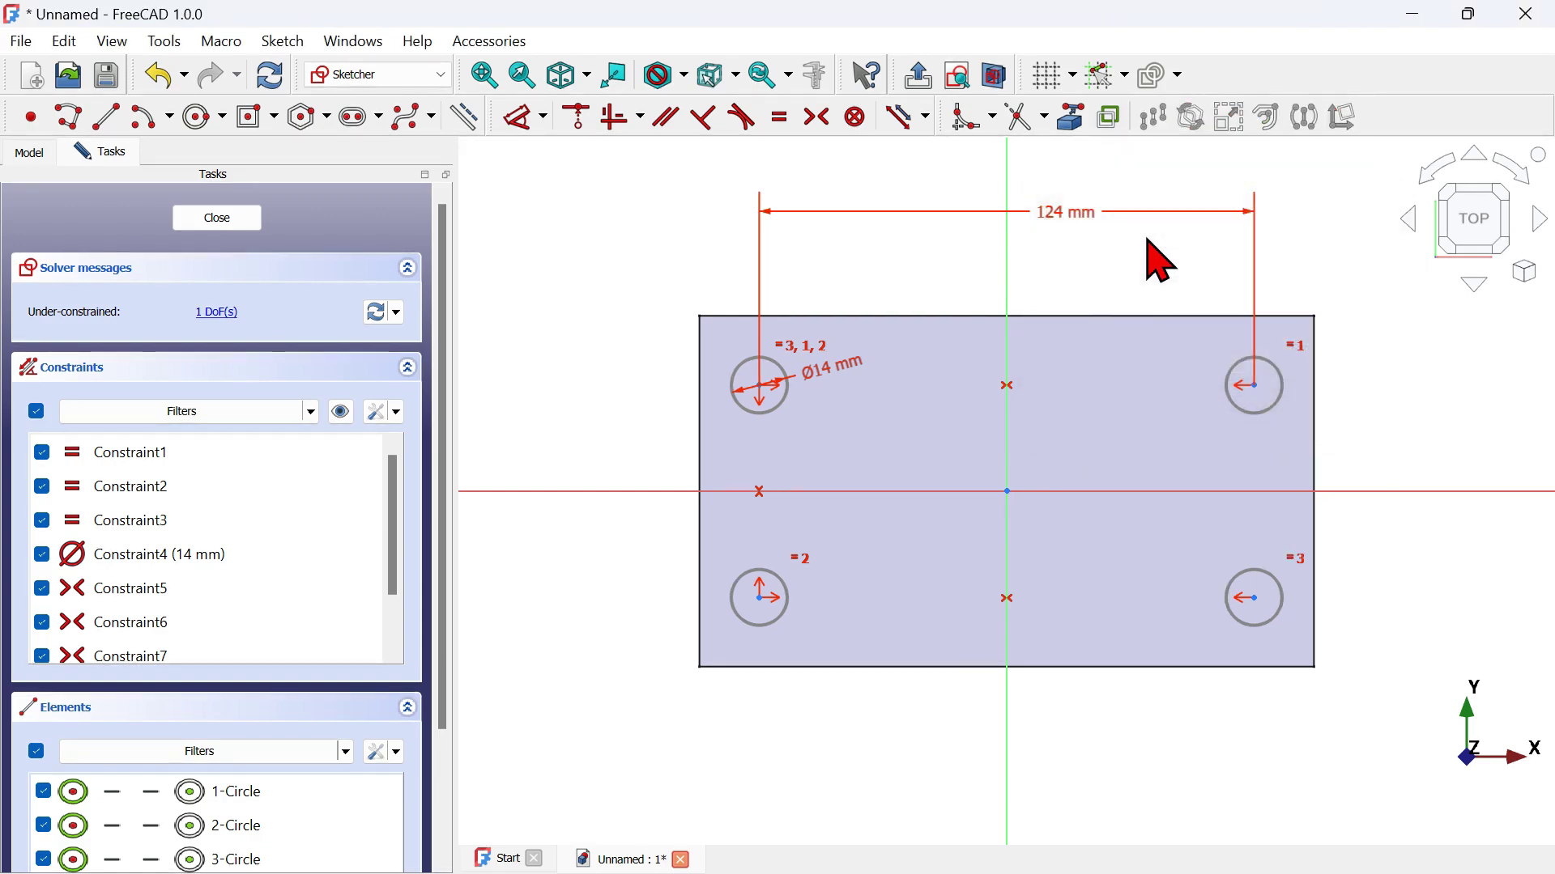
Set the vertical hole-centre spacing to 40 mm and close the sketch
click(758, 386)
click(1006, 491)
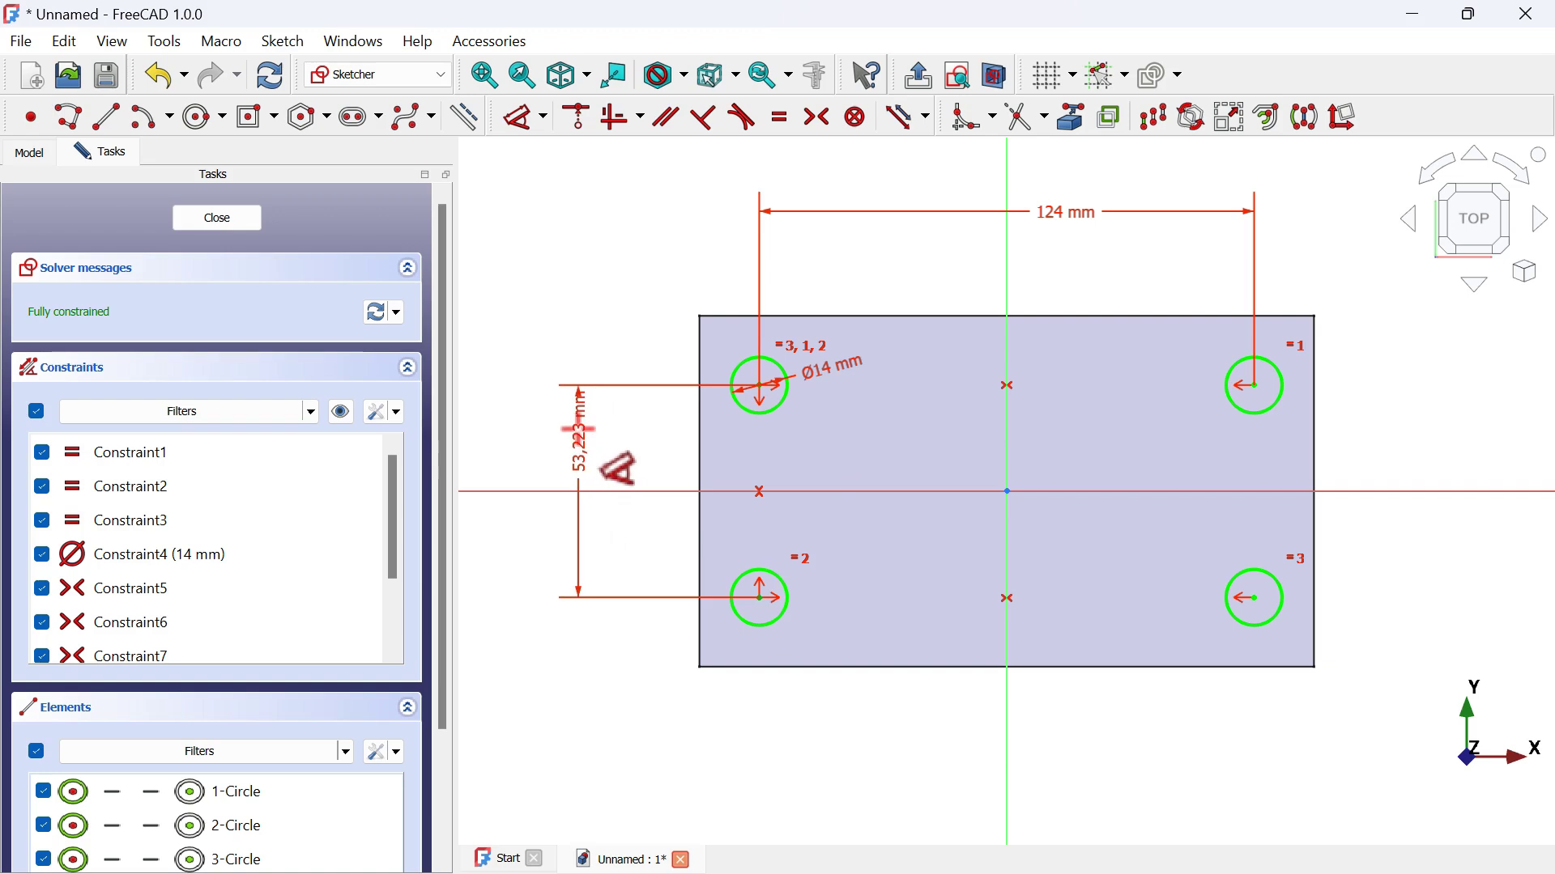
click(583, 445)
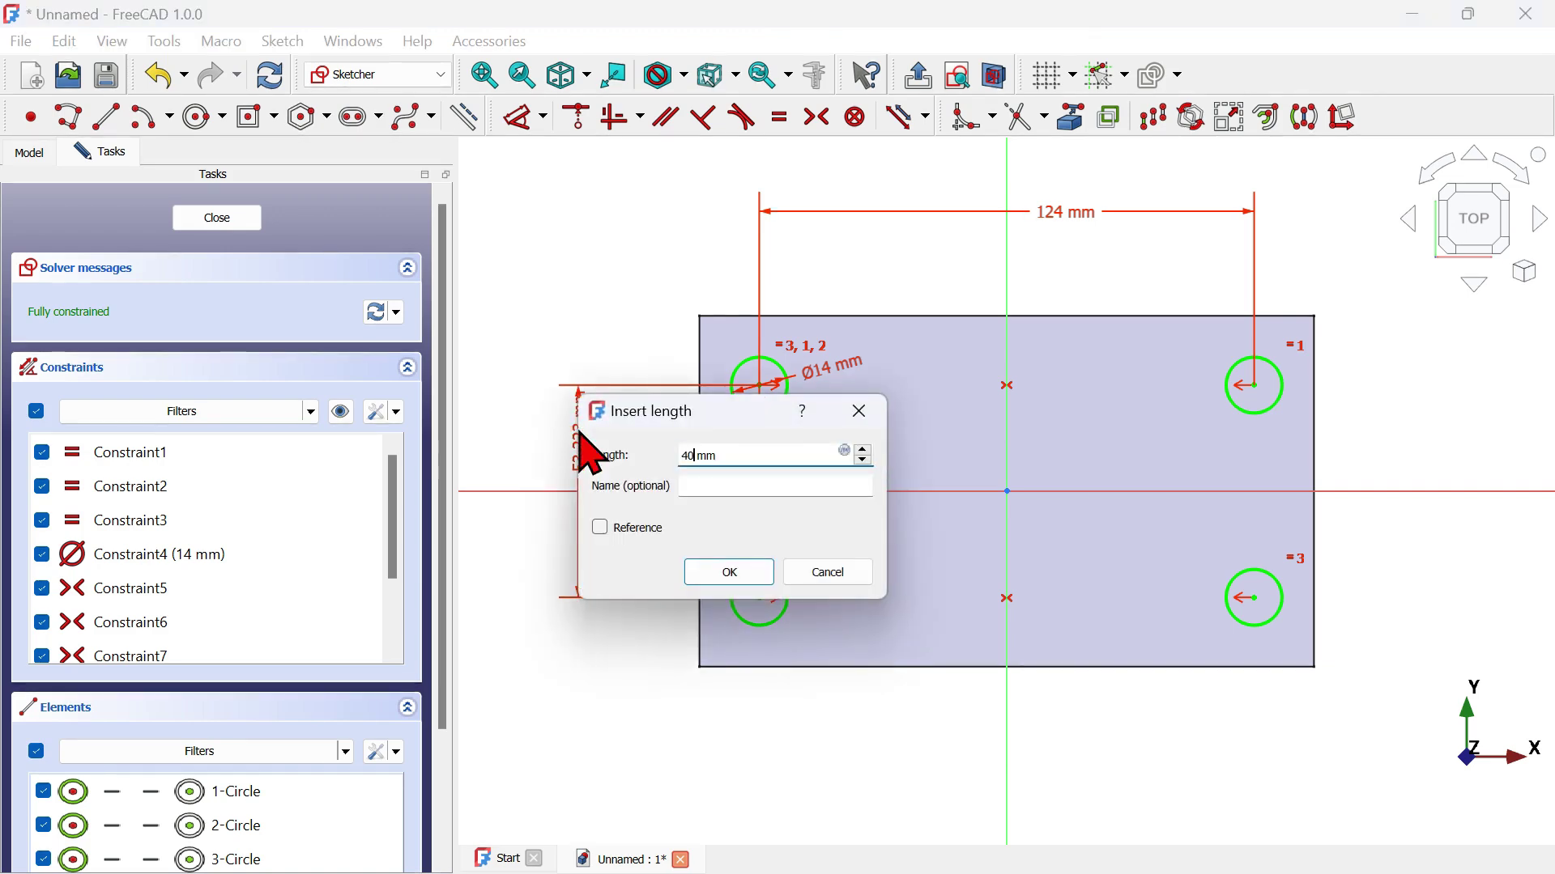
text(40)
key(Return)
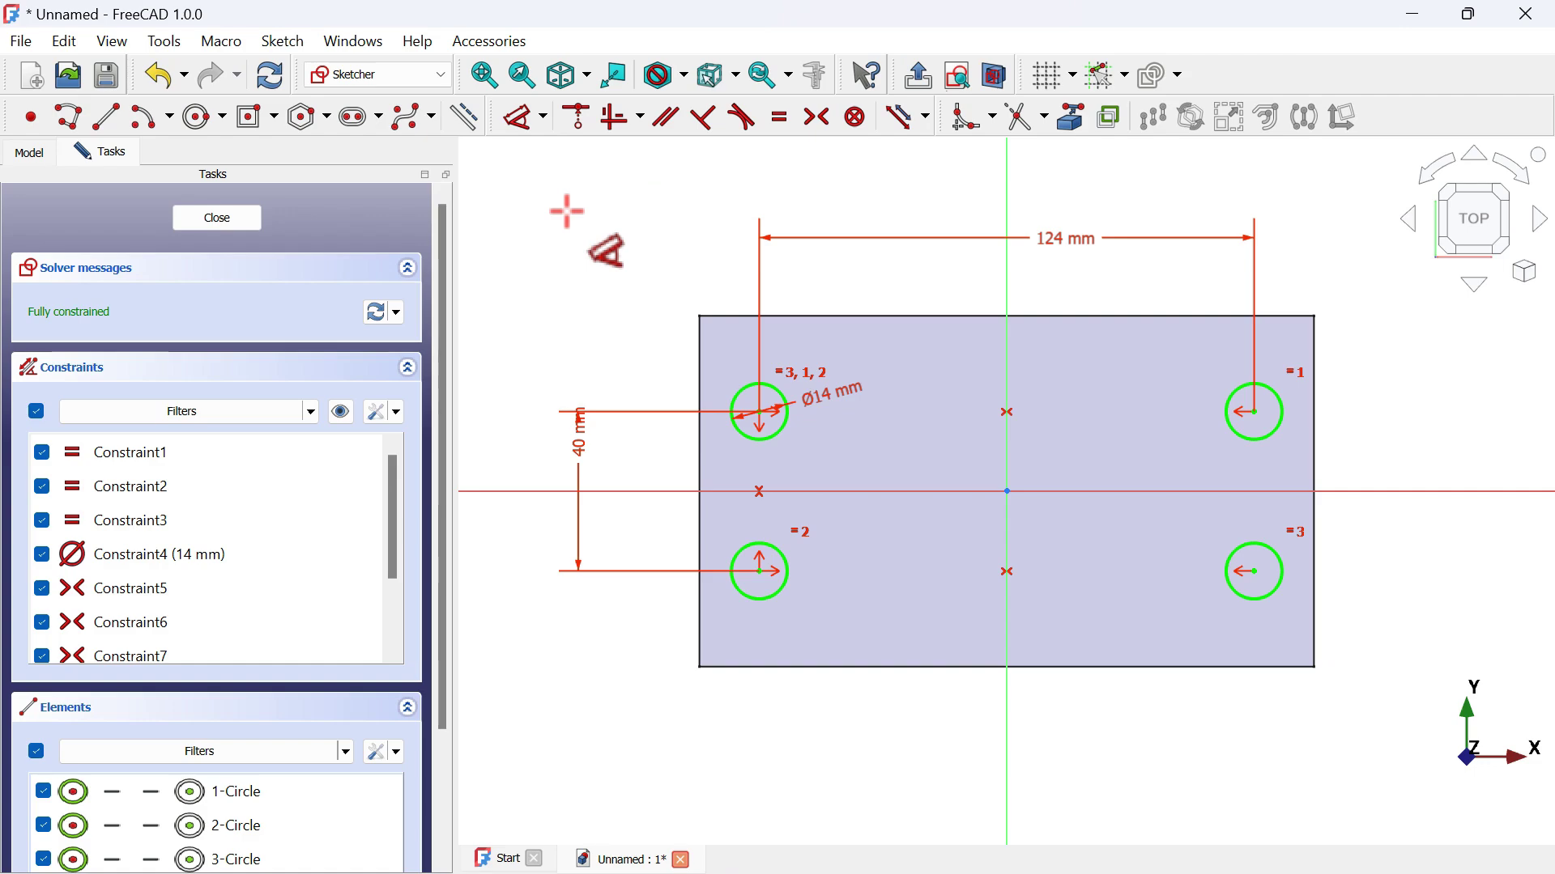
key(Escape)
key(Escape)
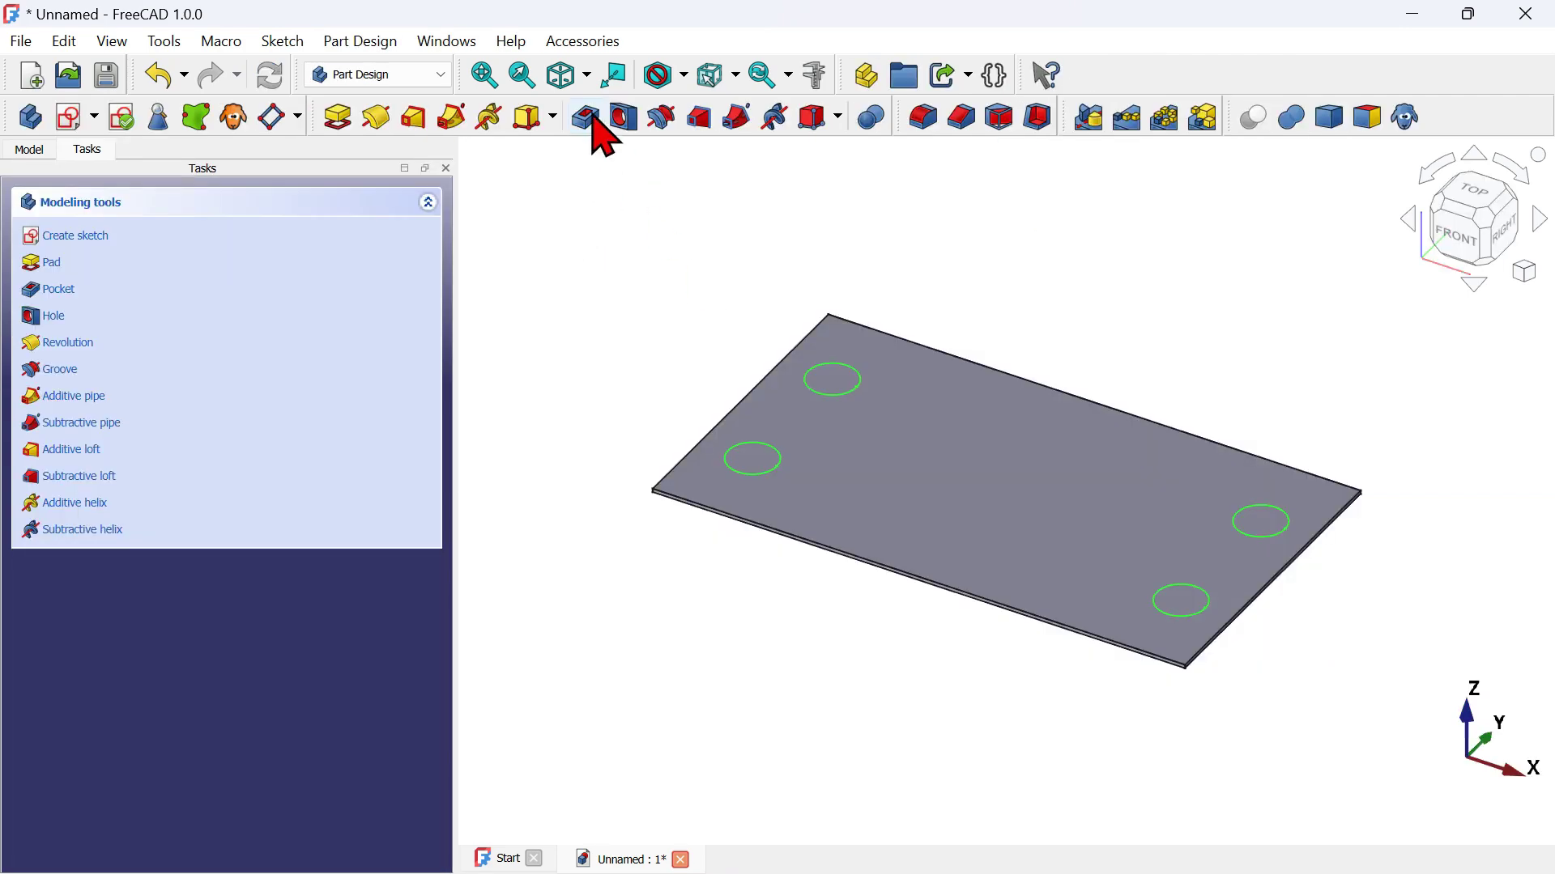
Pocket the four 14 mm circles through the plate, then select the hole rim edges
click(585, 117)
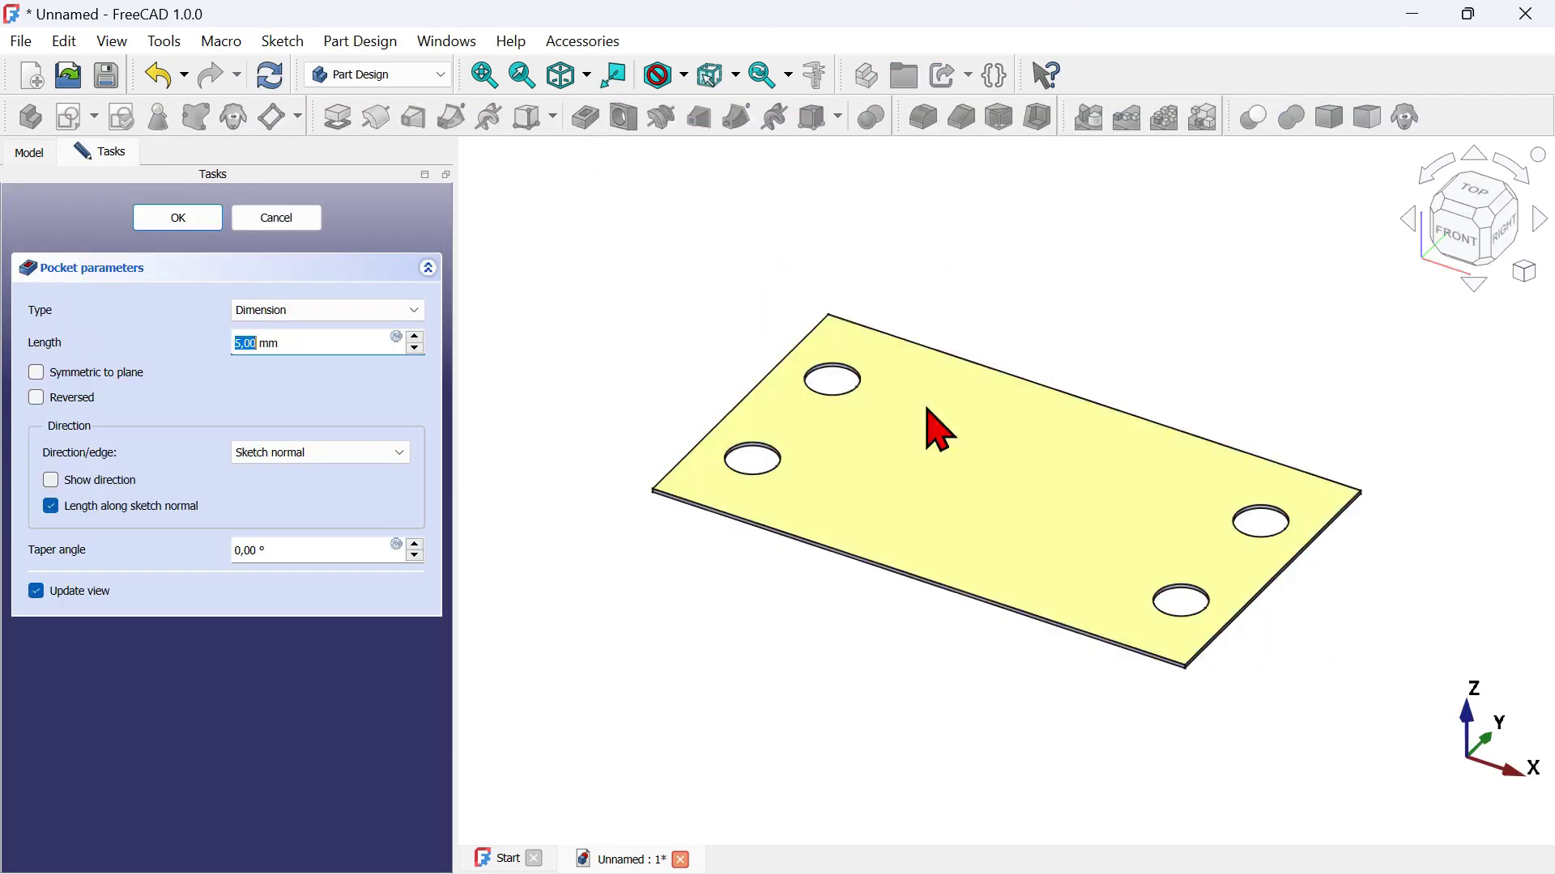
click(178, 218)
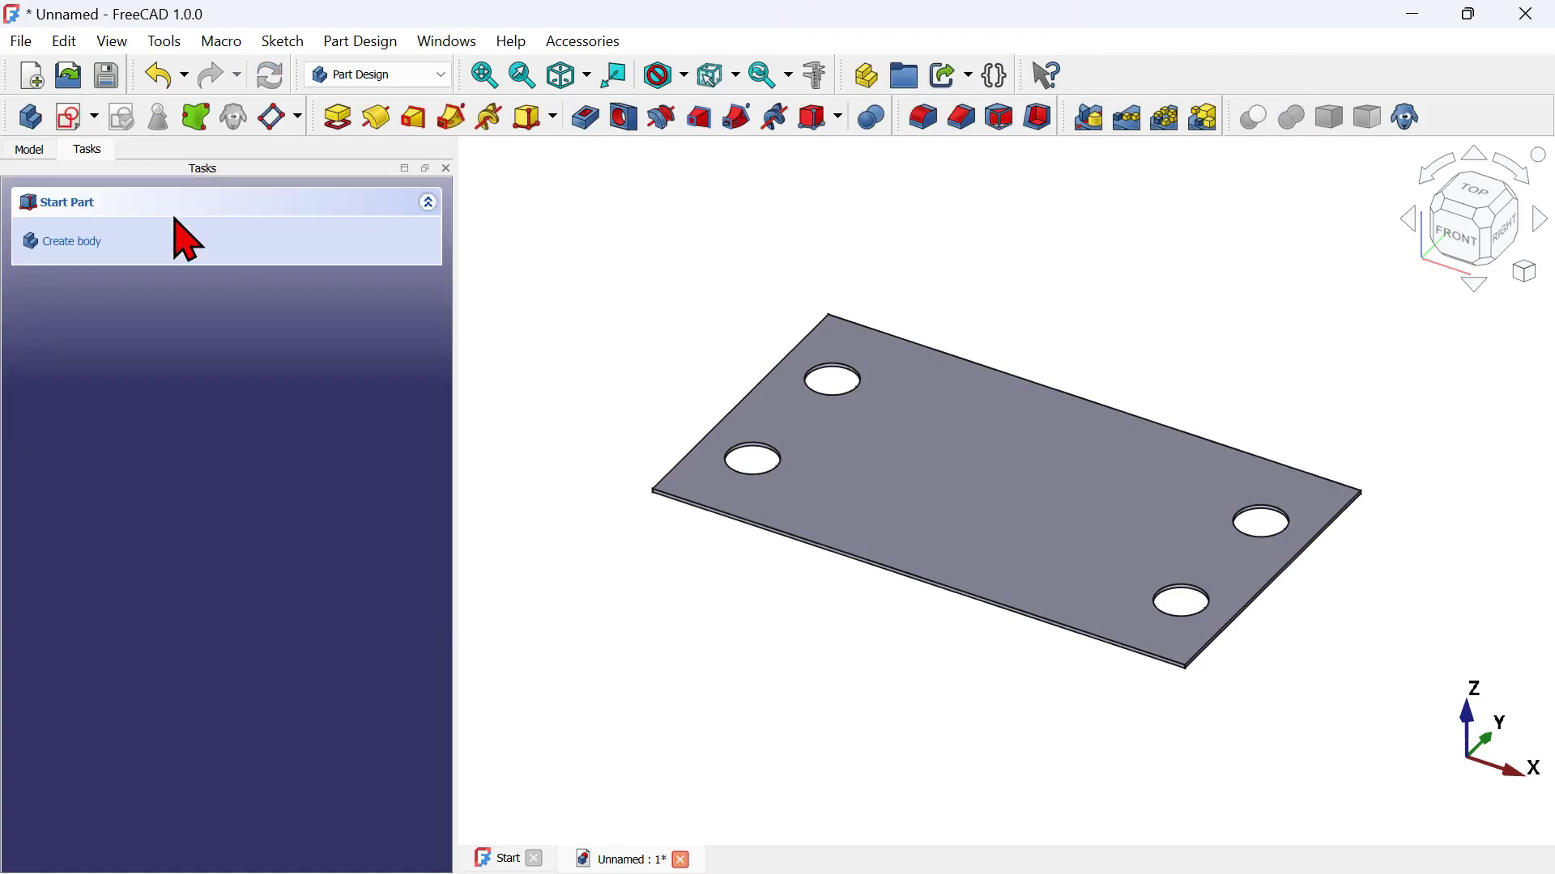
scroll(1340, 538, up, 1)
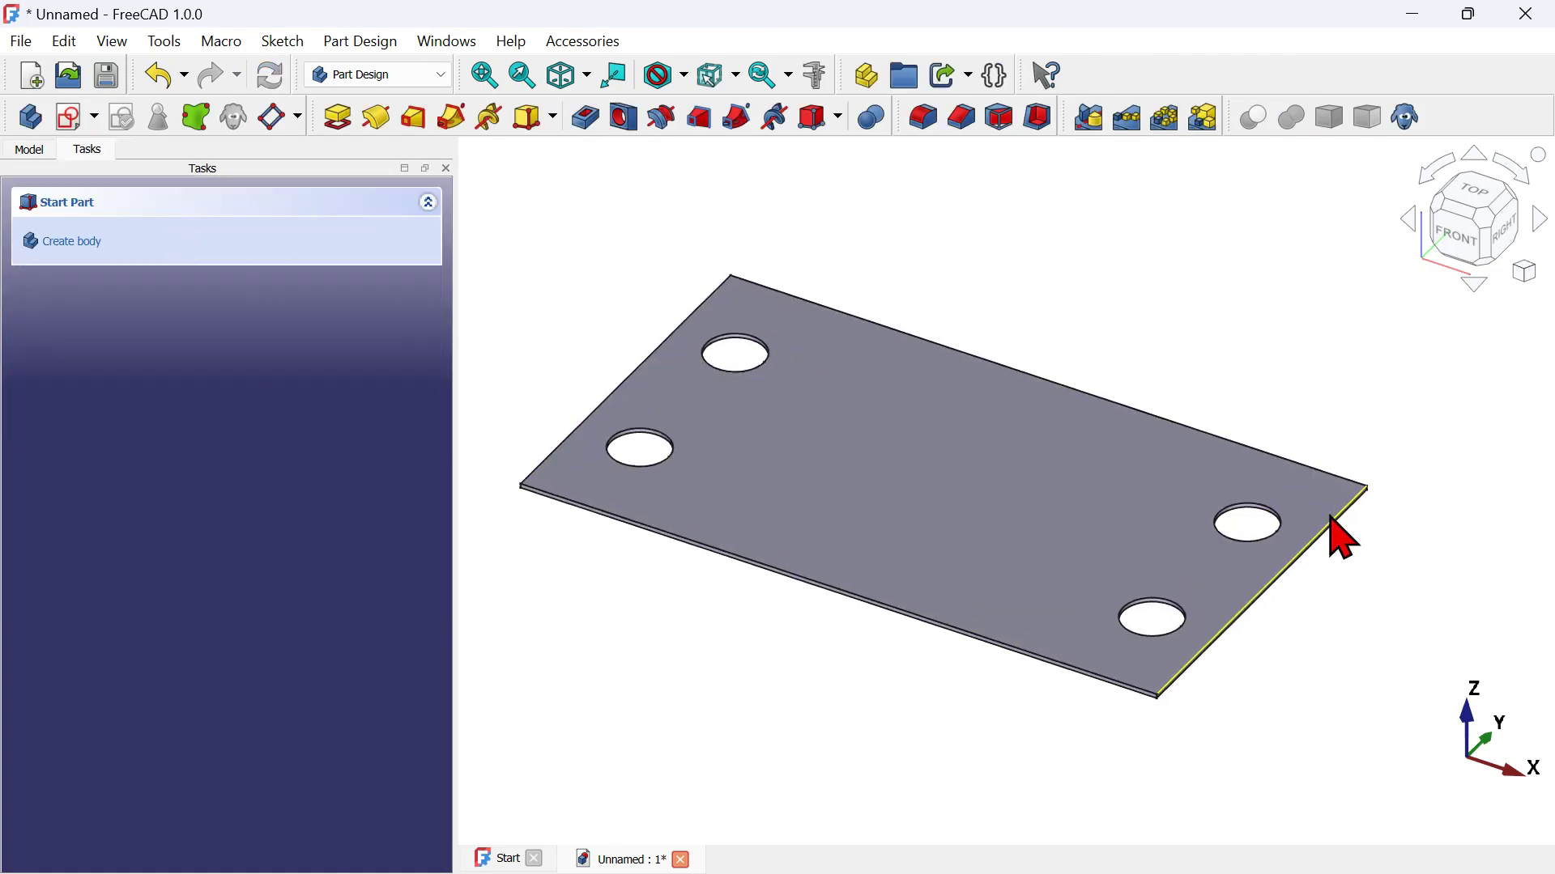
scroll(1340, 539, up, 1)
scroll(1340, 536, down, 2)
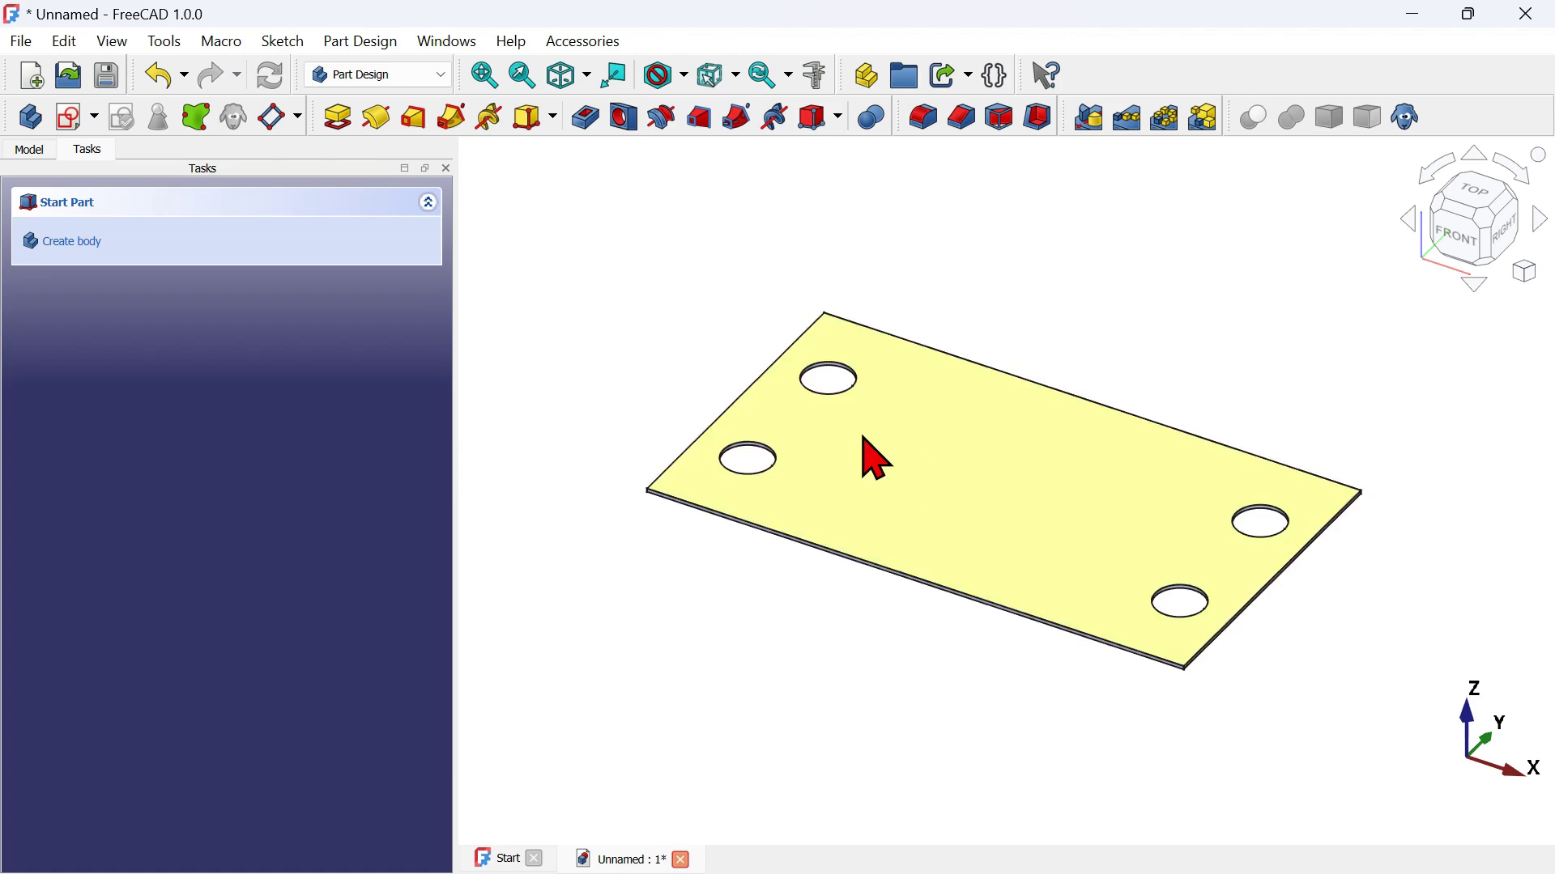
scroll(876, 458, up, 1)
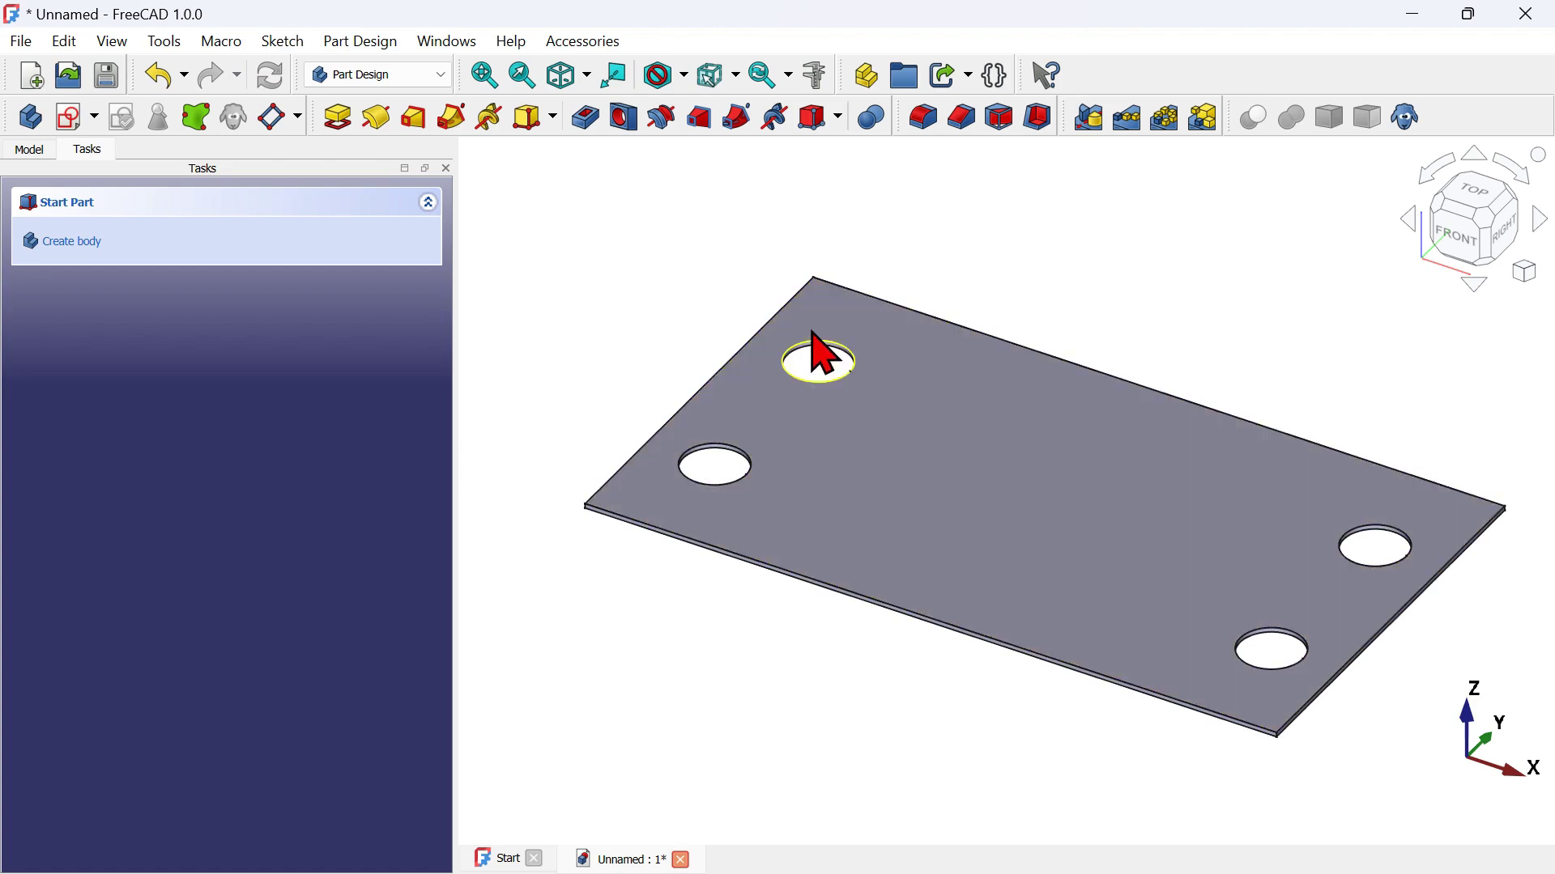
click(816, 341)
ctrl+click(718, 444)
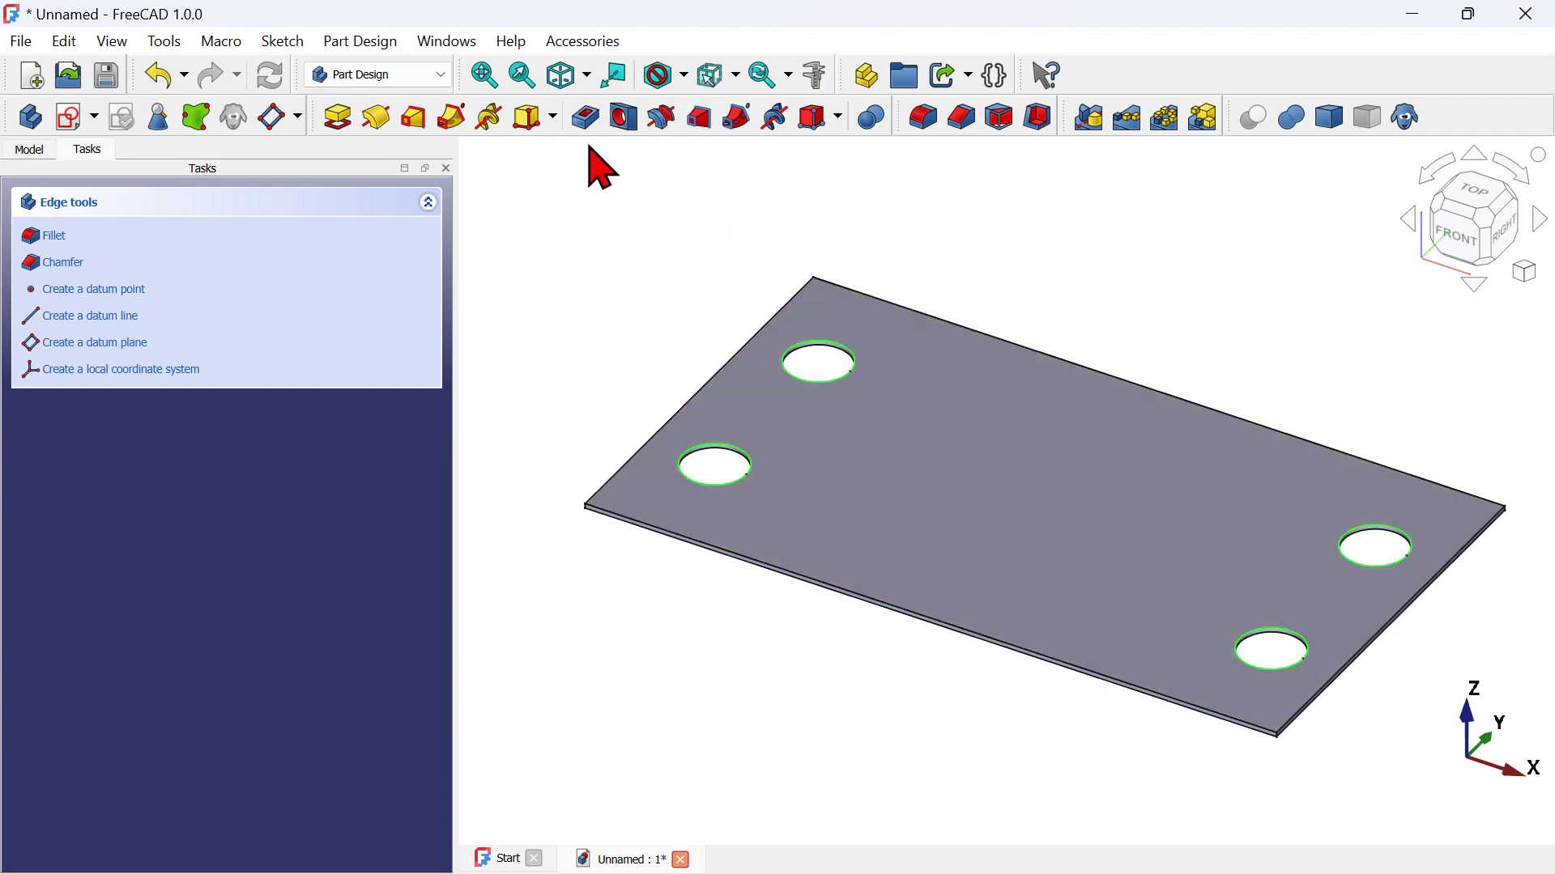
Chamfer the selected hole rims with a 0.5 mm size
click(961, 119)
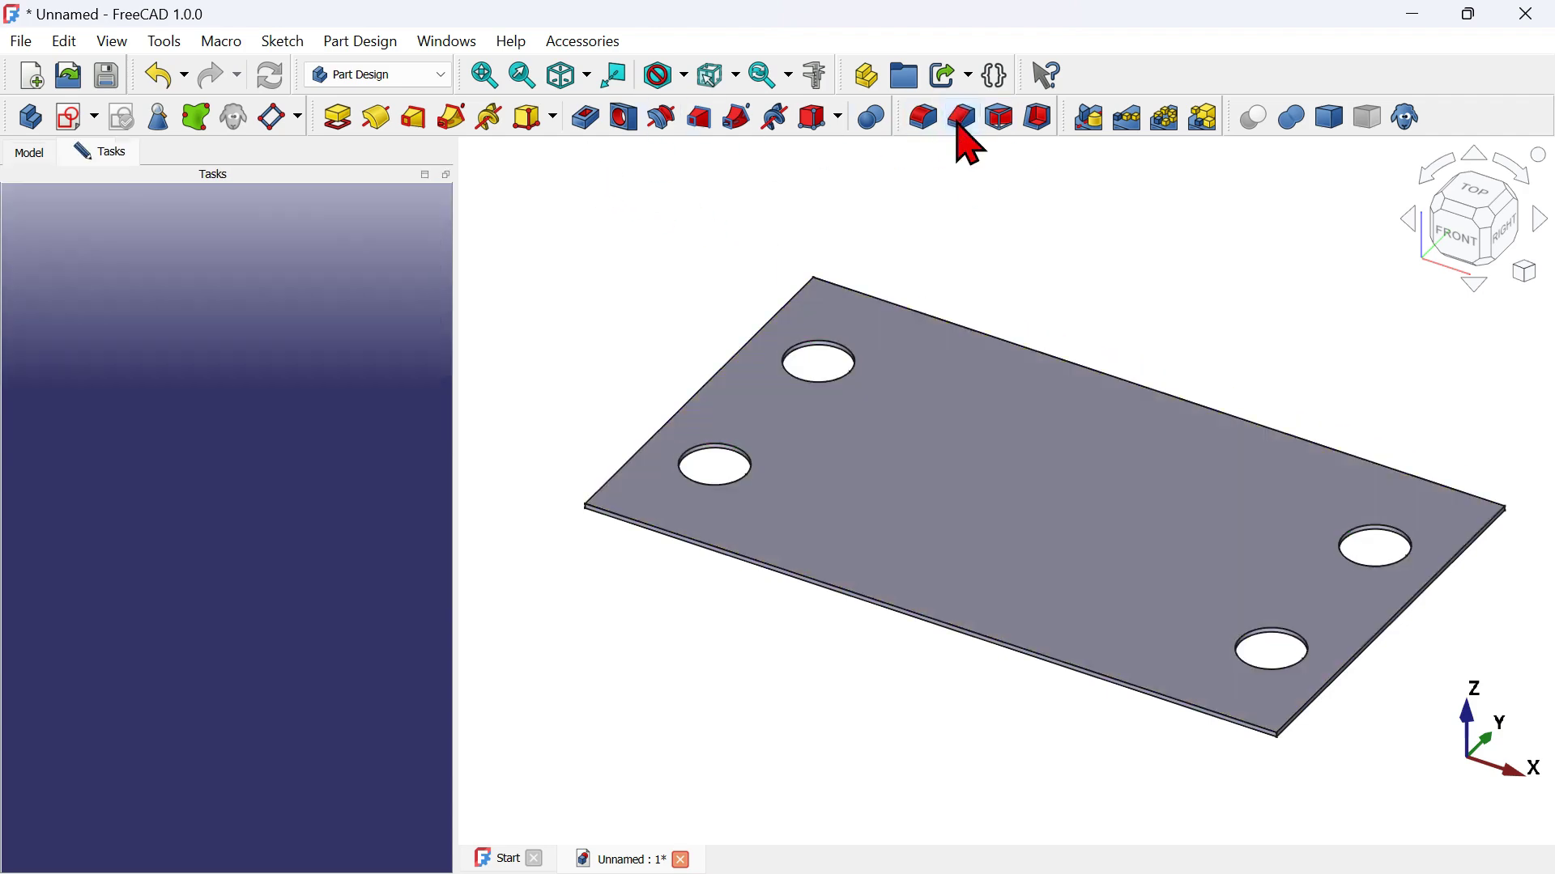
scroll(792, 347, up, 4)
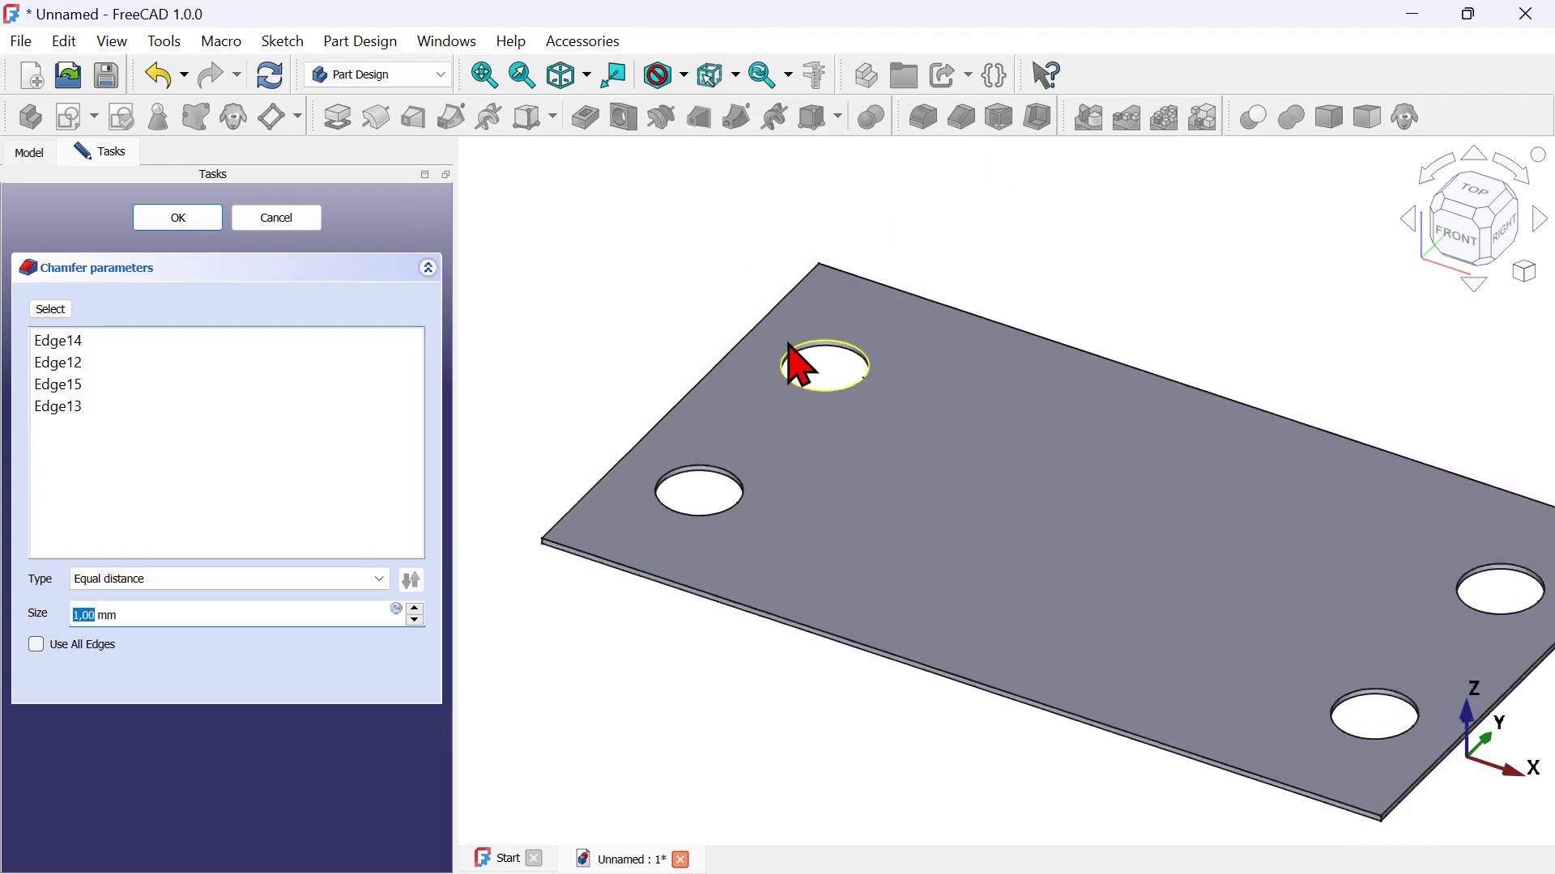
scroll(794, 364, down, 4)
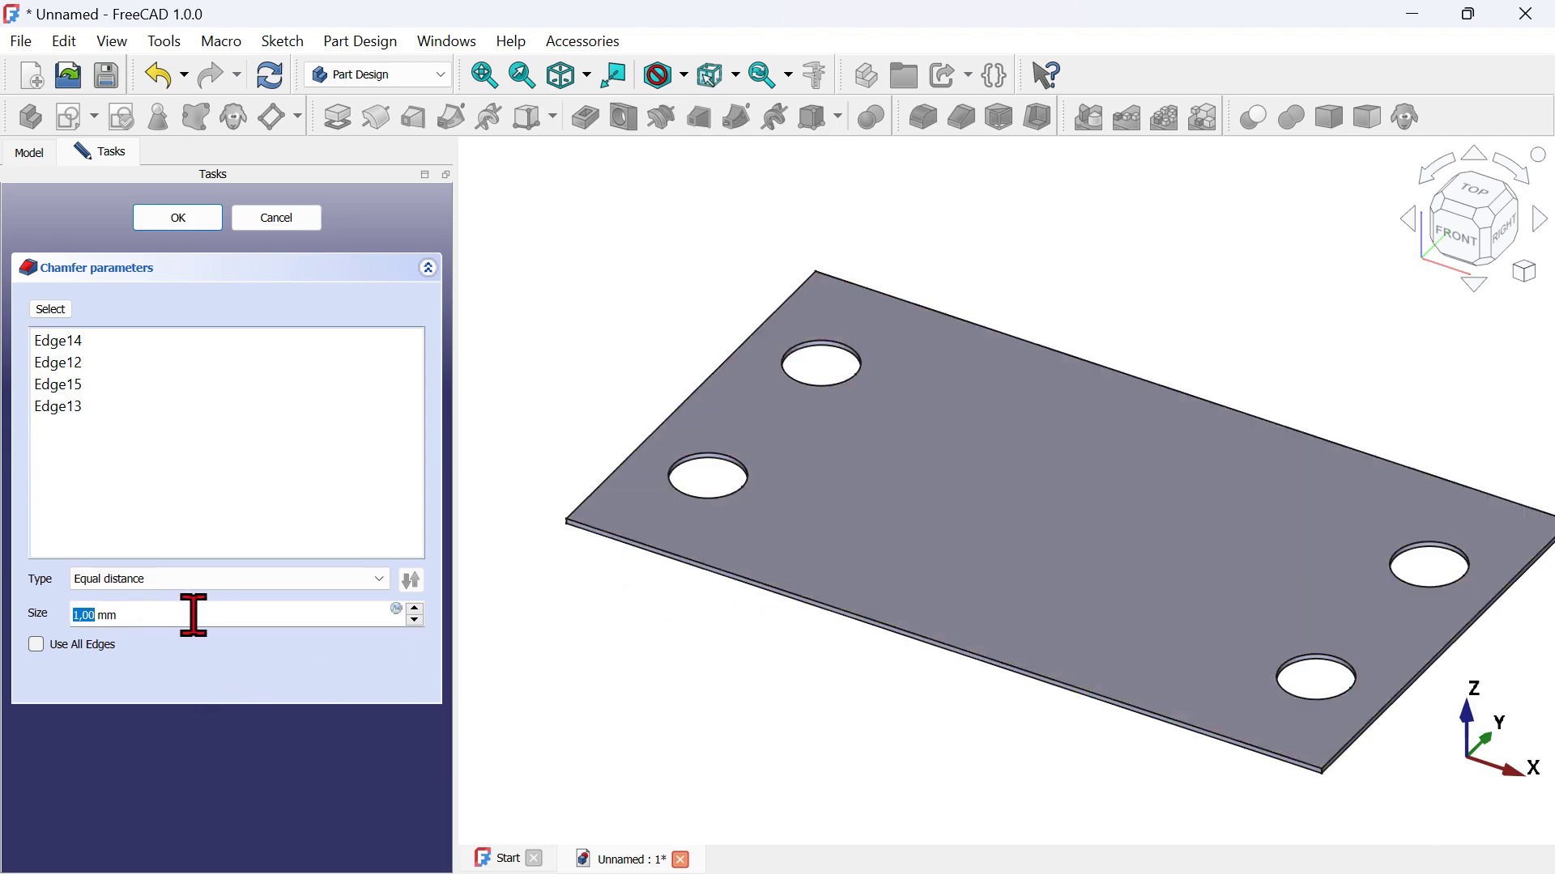
key(ctrl+a)
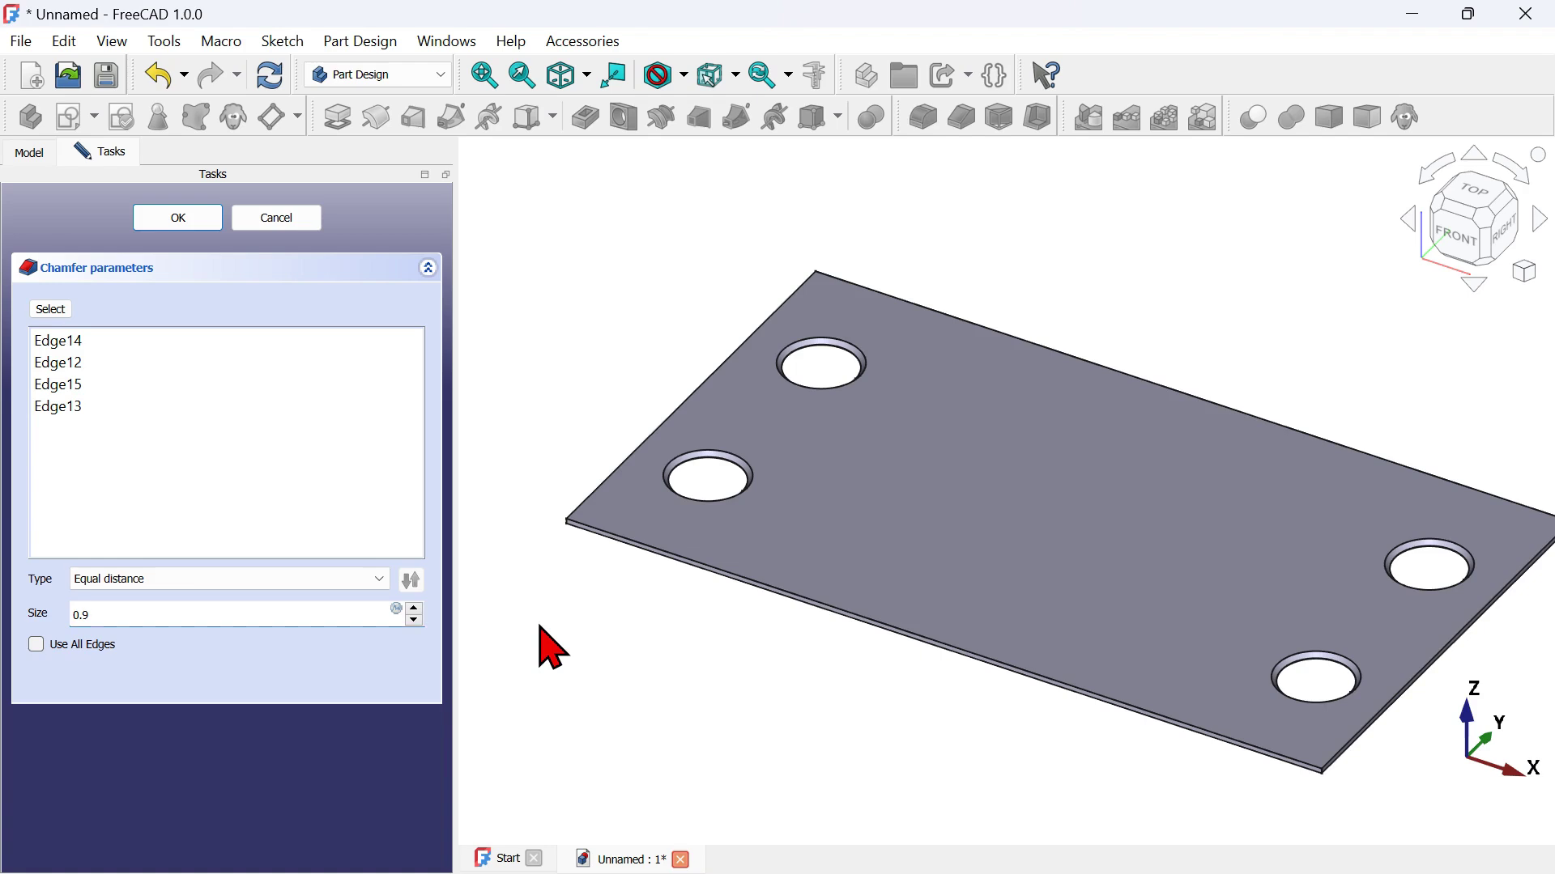
scroll(747, 413, up, 3)
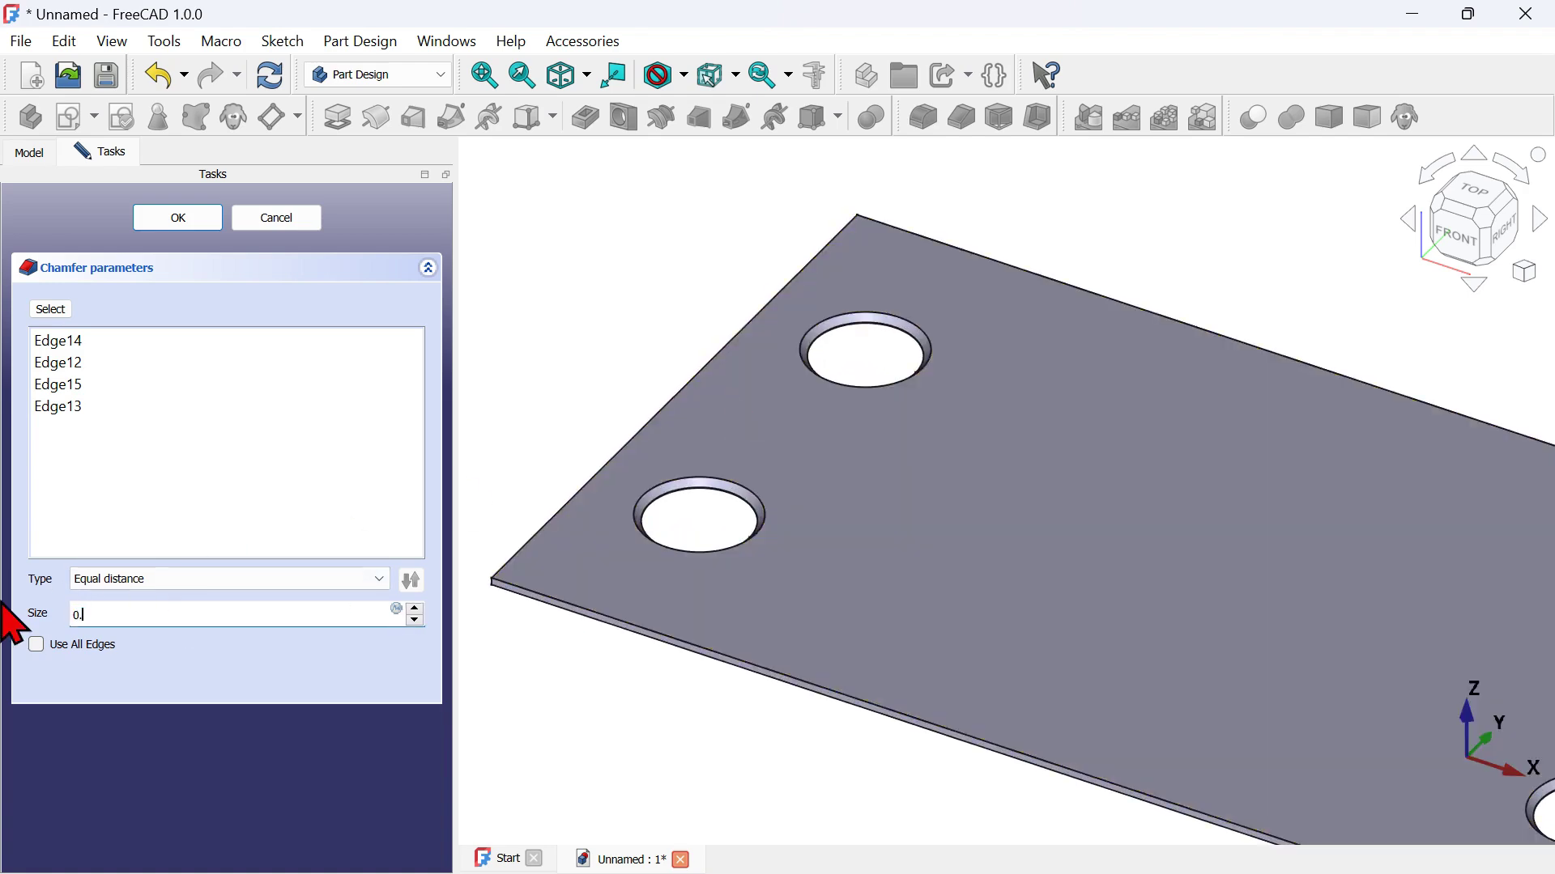
key(Return)
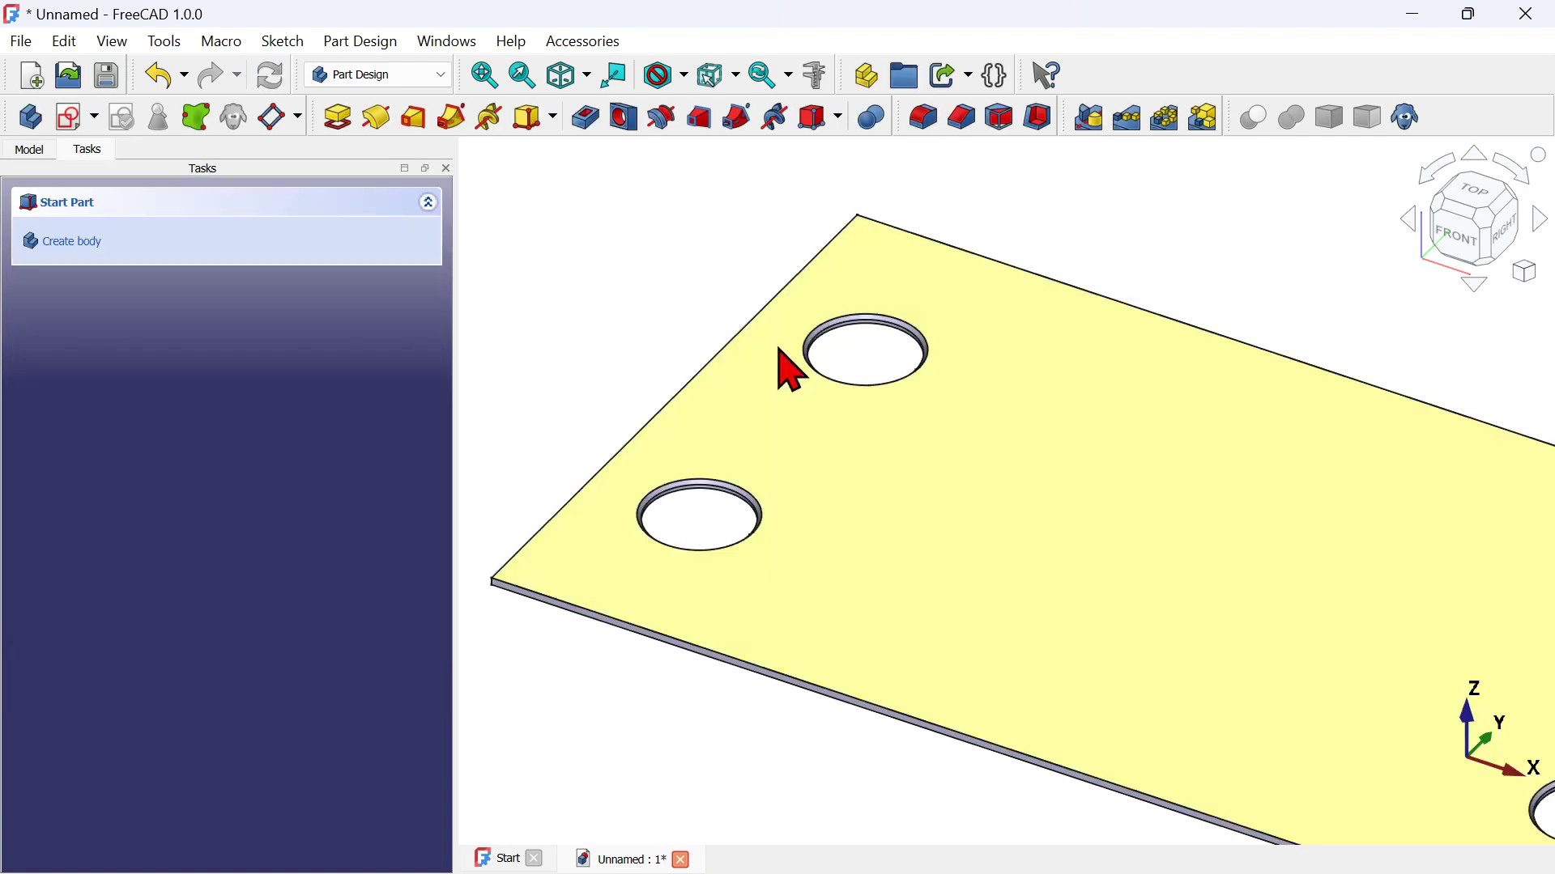
scroll(780, 364, down, 5)
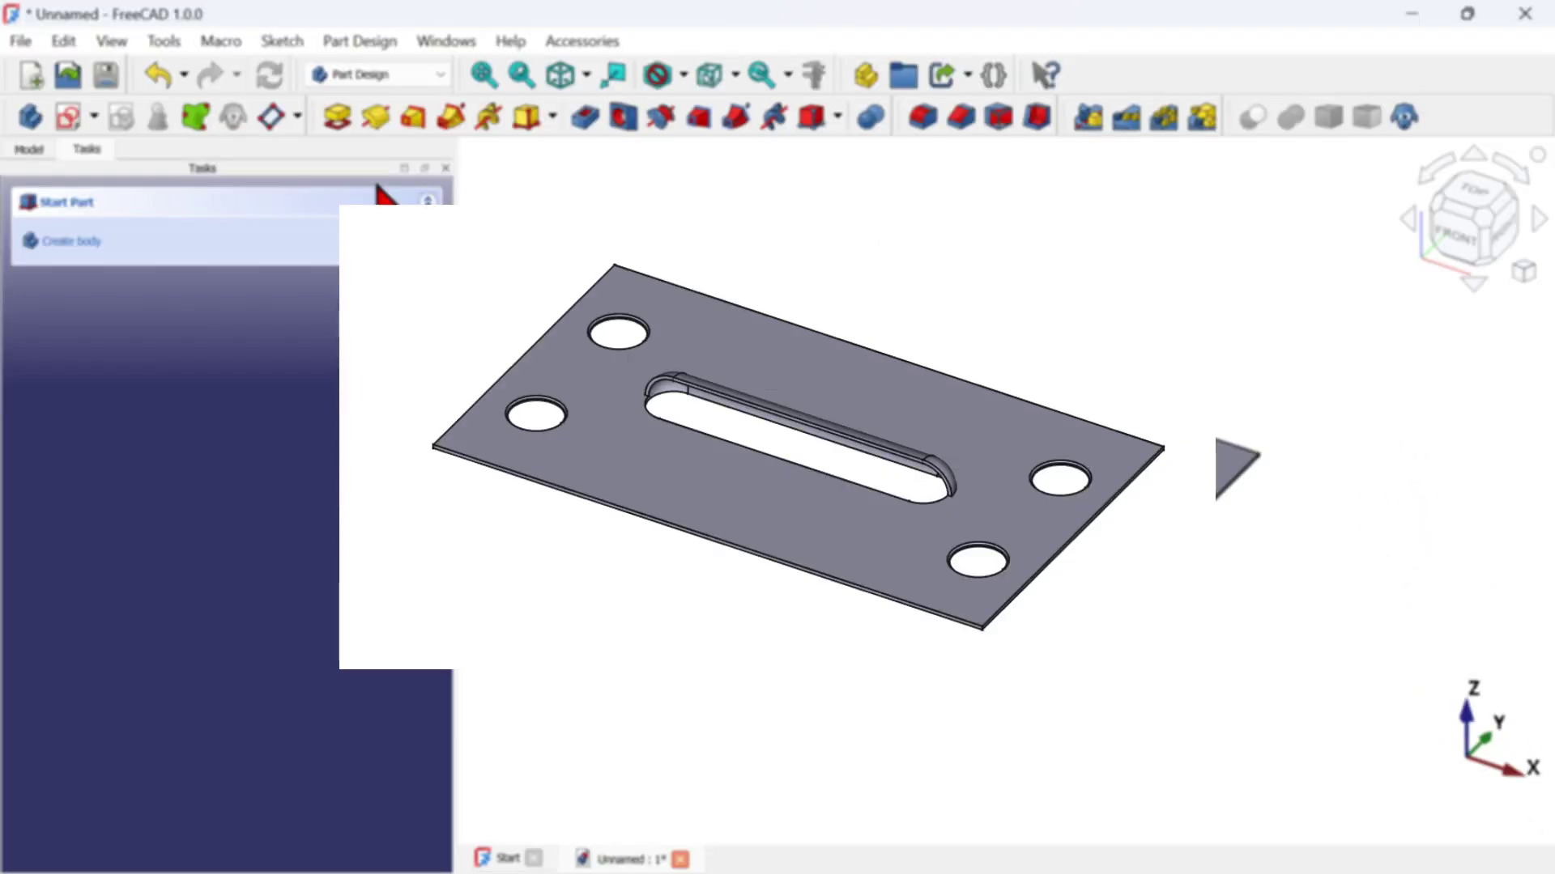
Start a new sketch on the YZ plane, with the view sectioned at the sketch plane
click(65, 116)
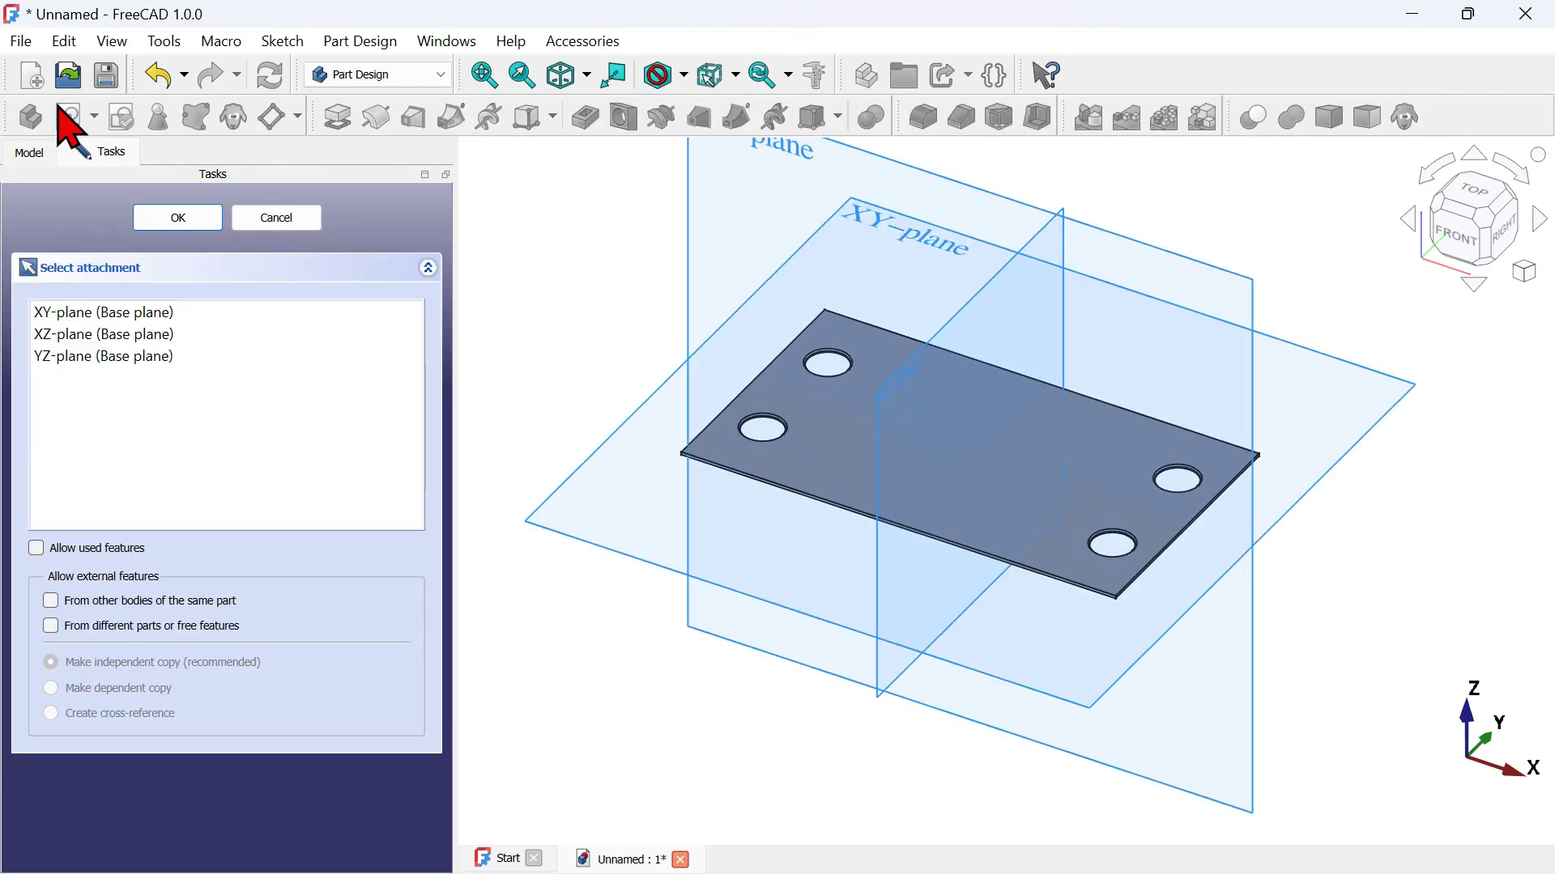
scroll(798, 572, down, 3)
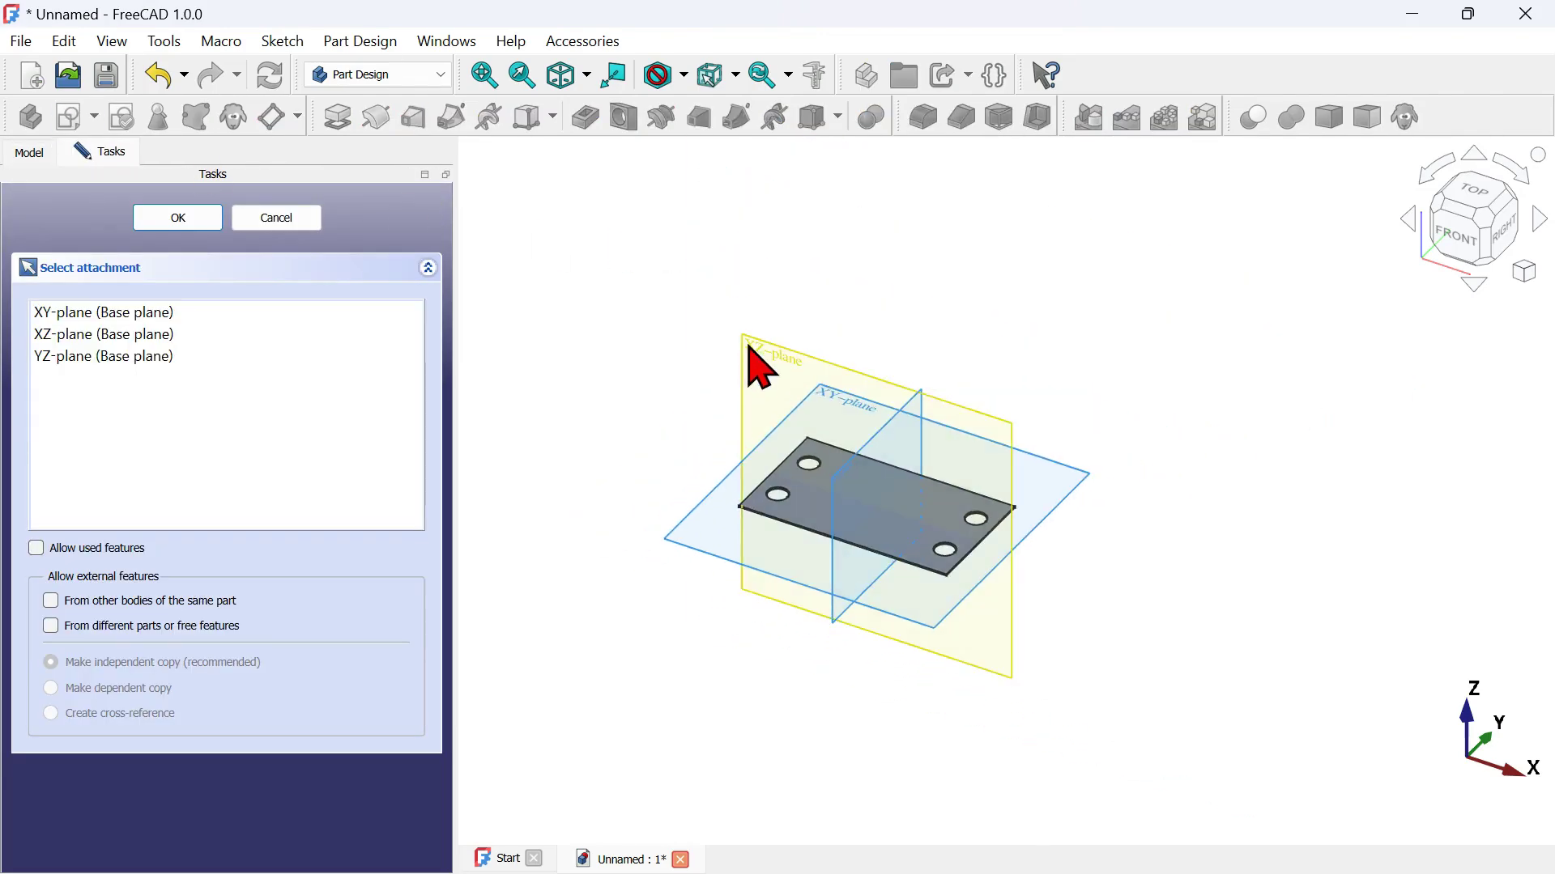
click(759, 368)
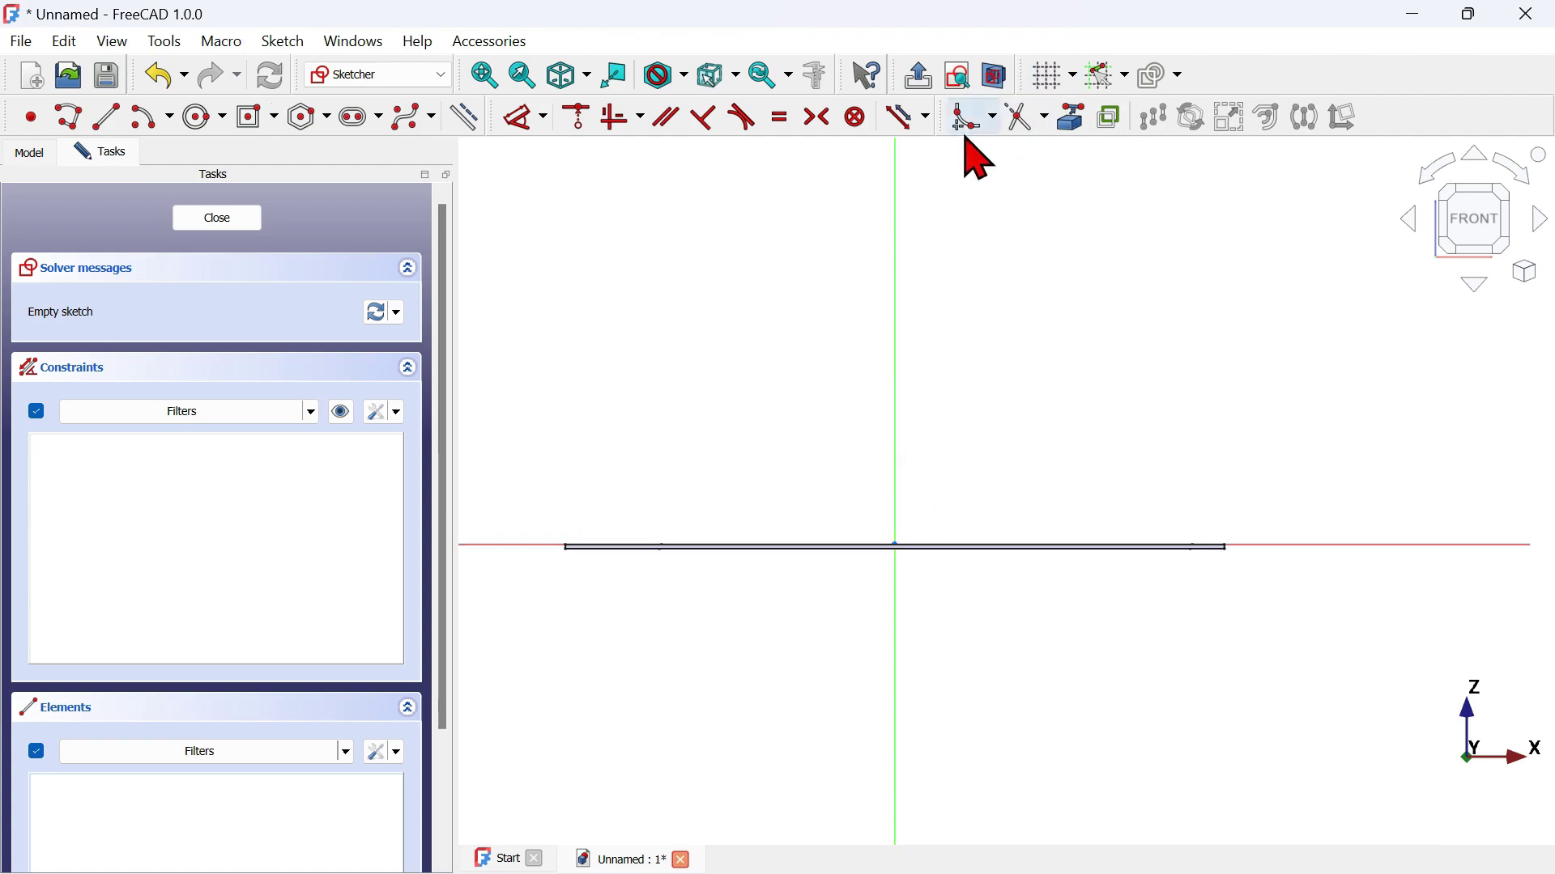
click(1001, 76)
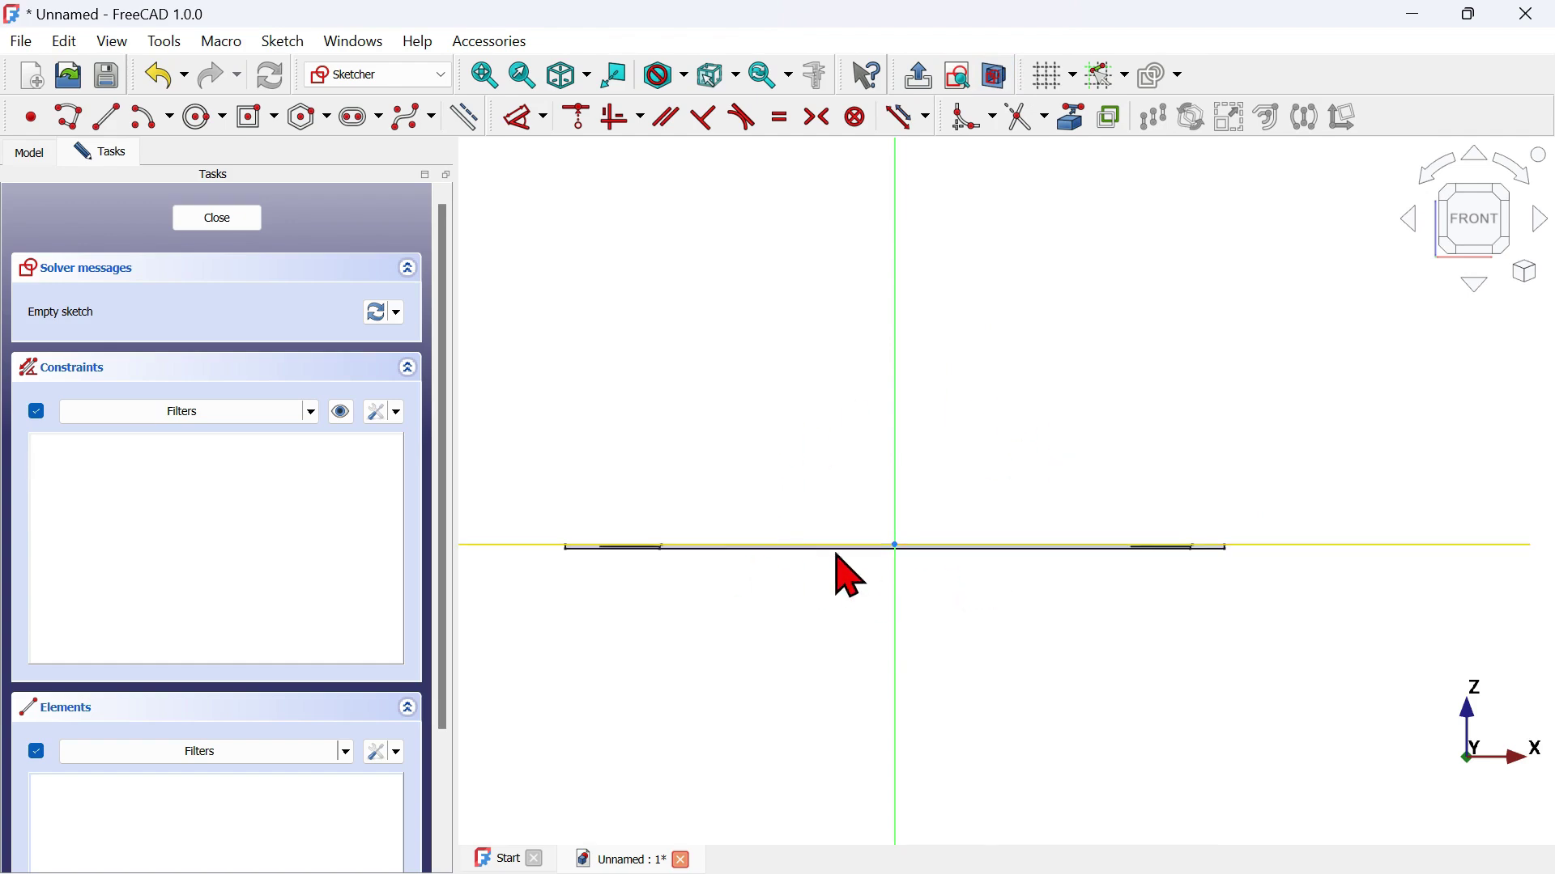
scroll(795, 569, up, 3)
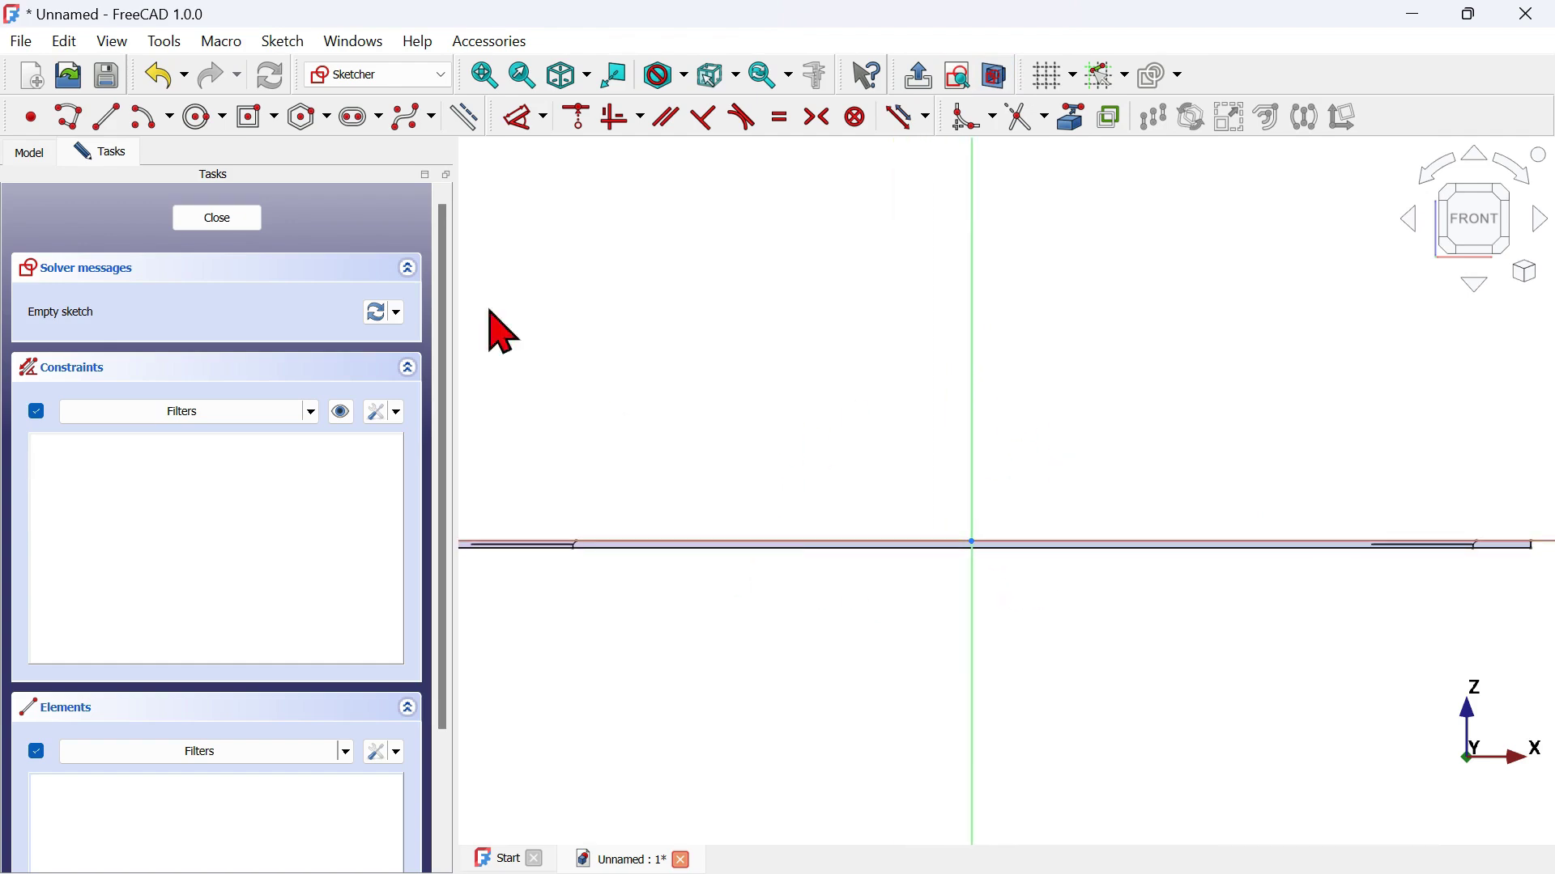
Draw a slot centred on the horizontal axis and delete its two lower tangency constraints
click(350, 118)
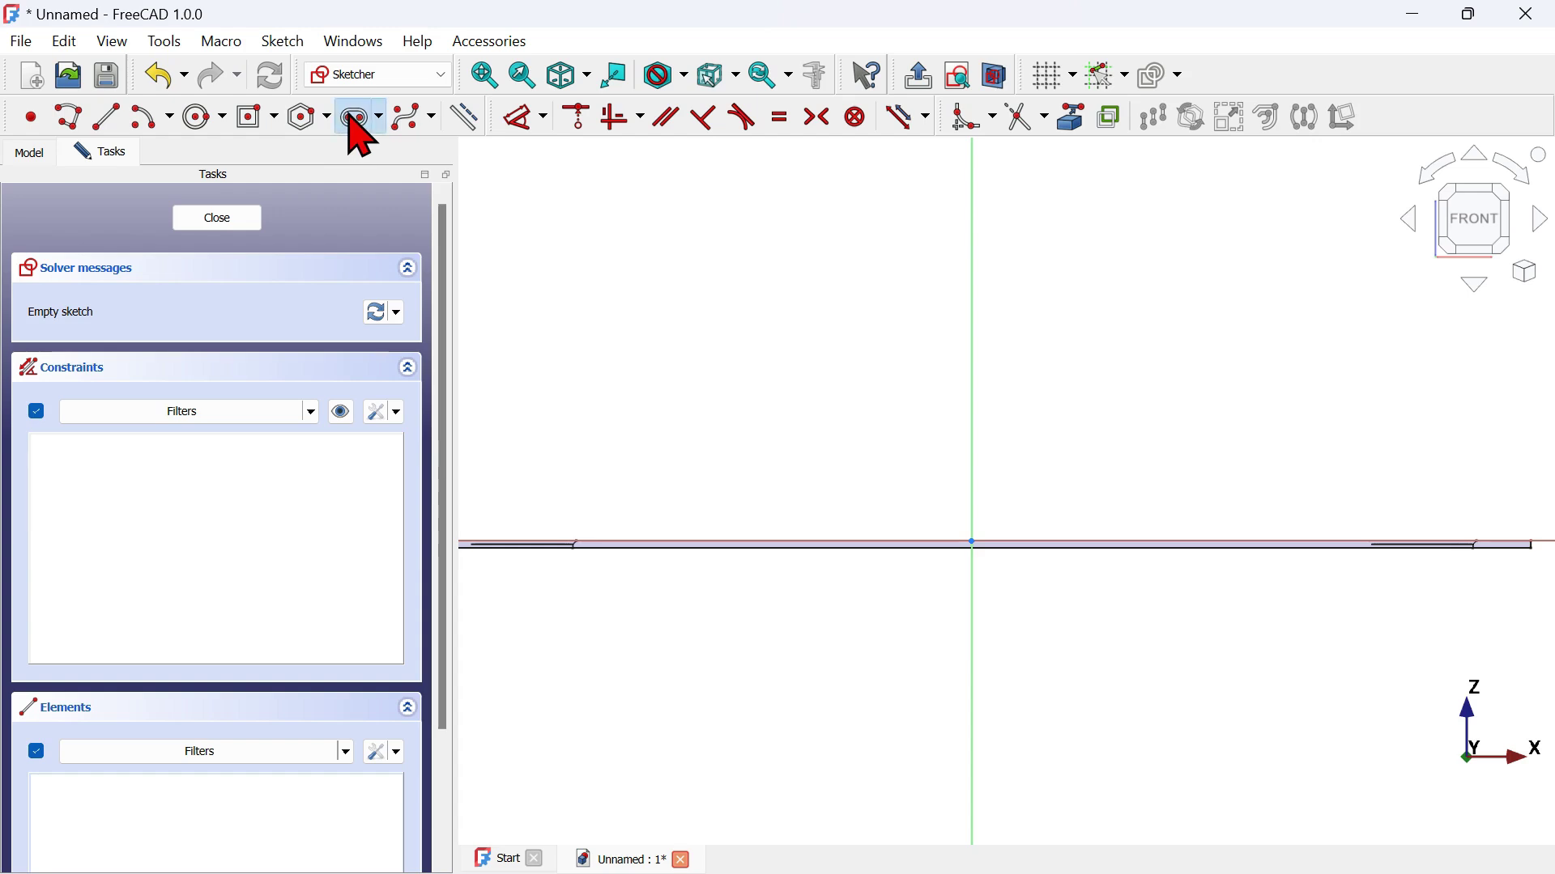
click(753, 532)
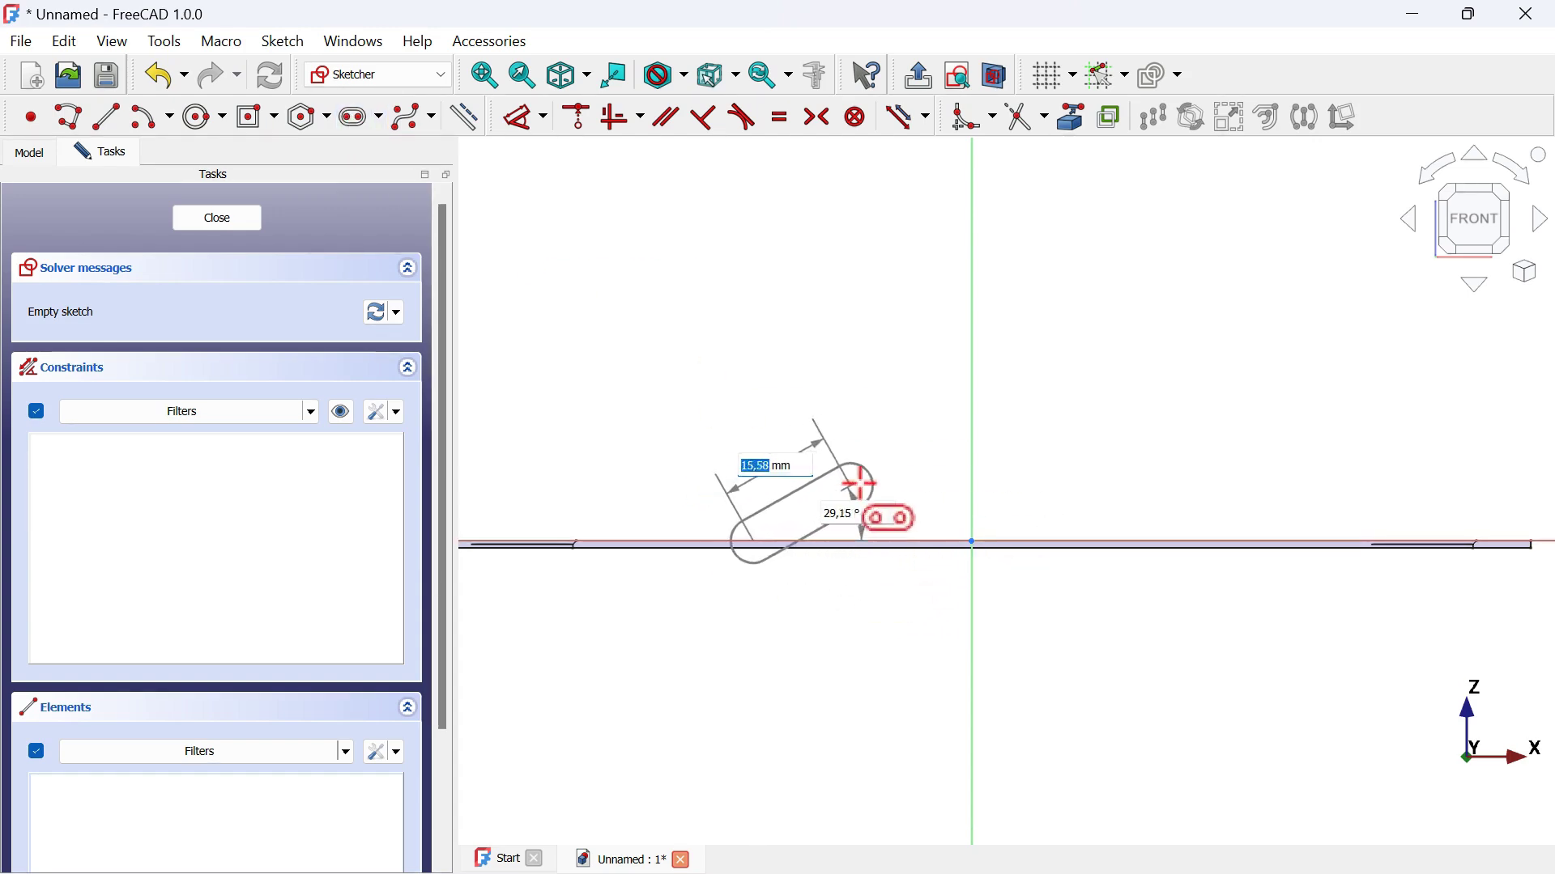
click(1229, 542)
click(1237, 456)
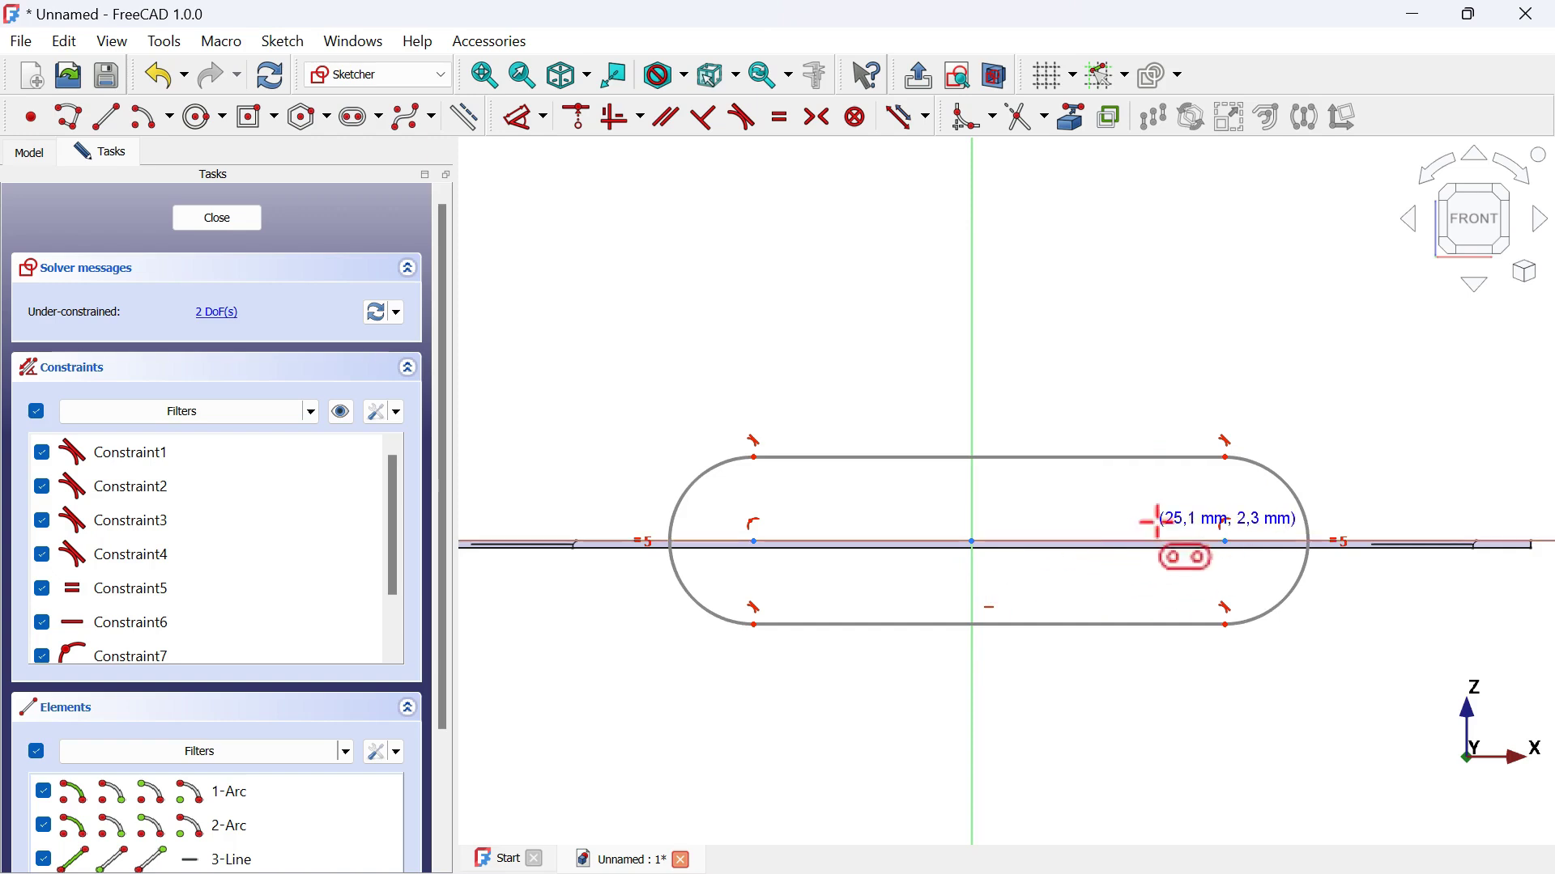
right_click(1119, 491)
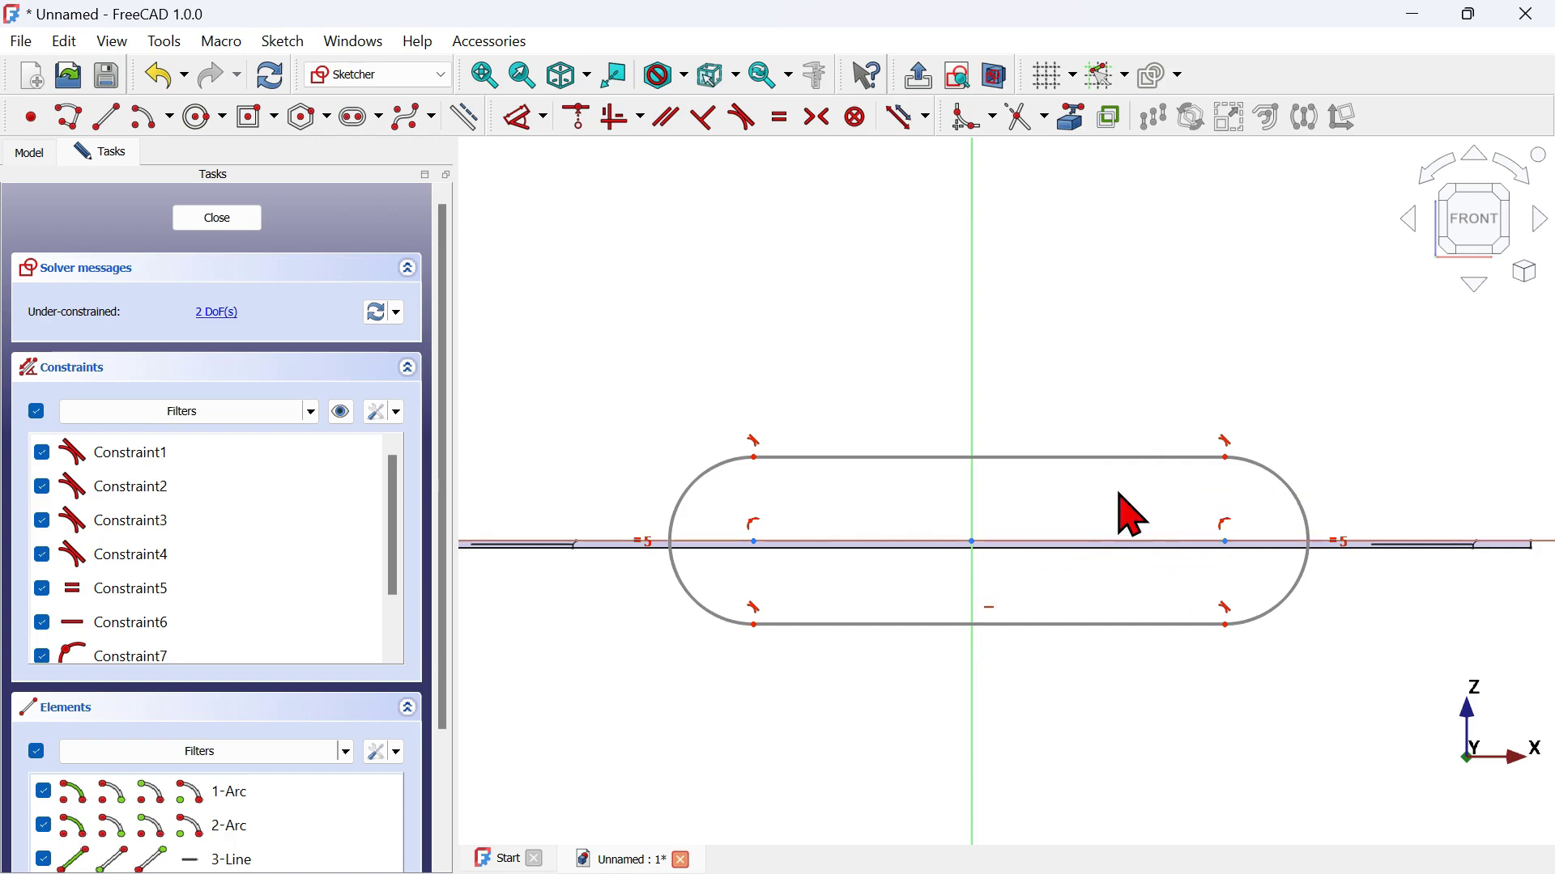
click(755, 608)
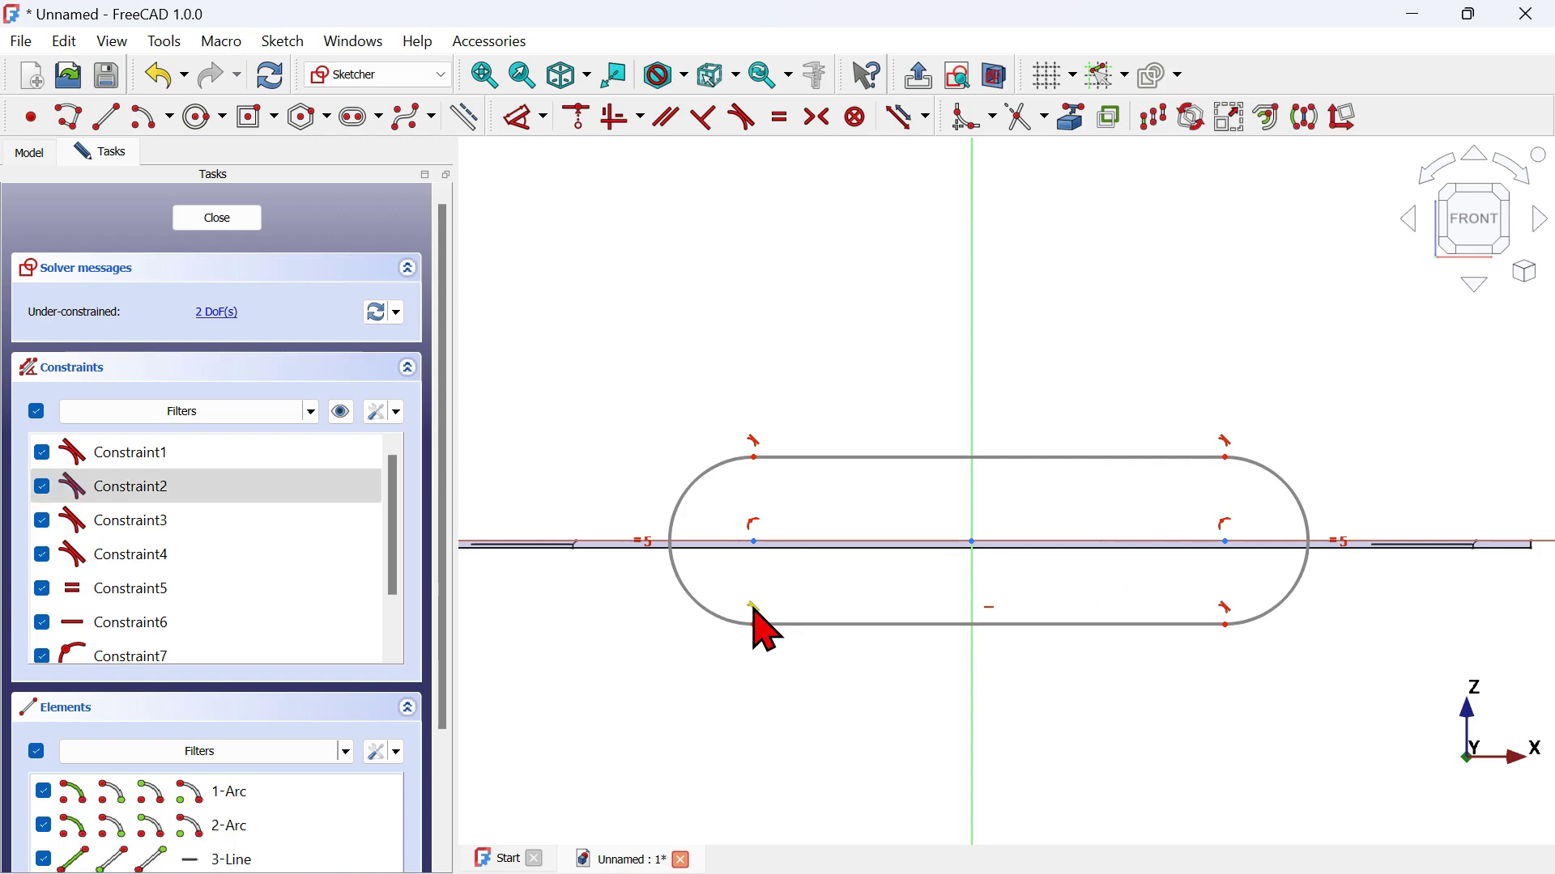
click(1229, 612)
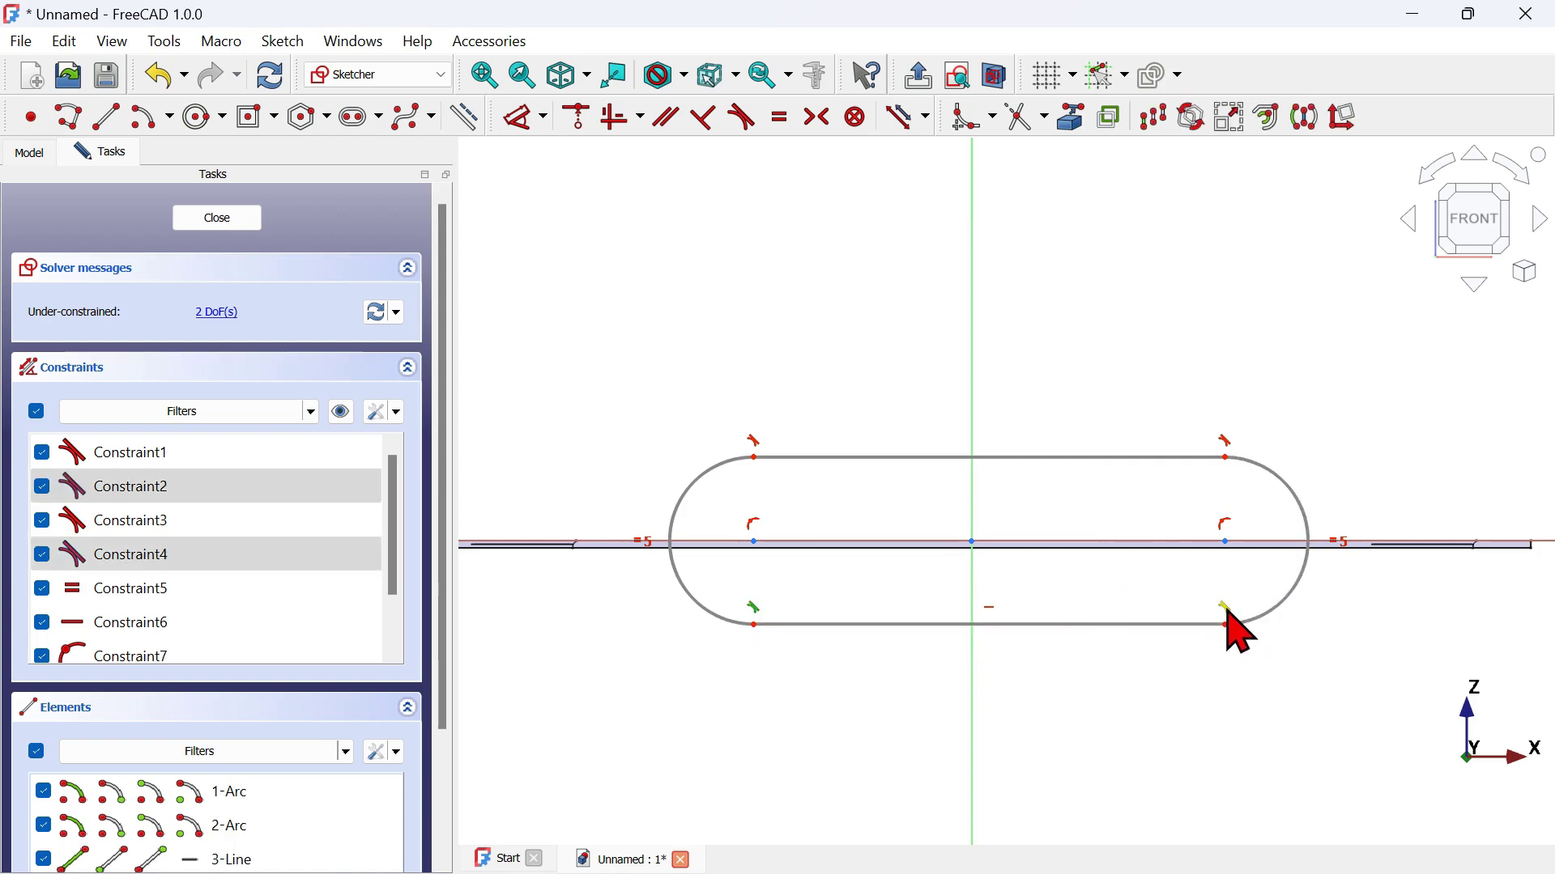
key(Delete)
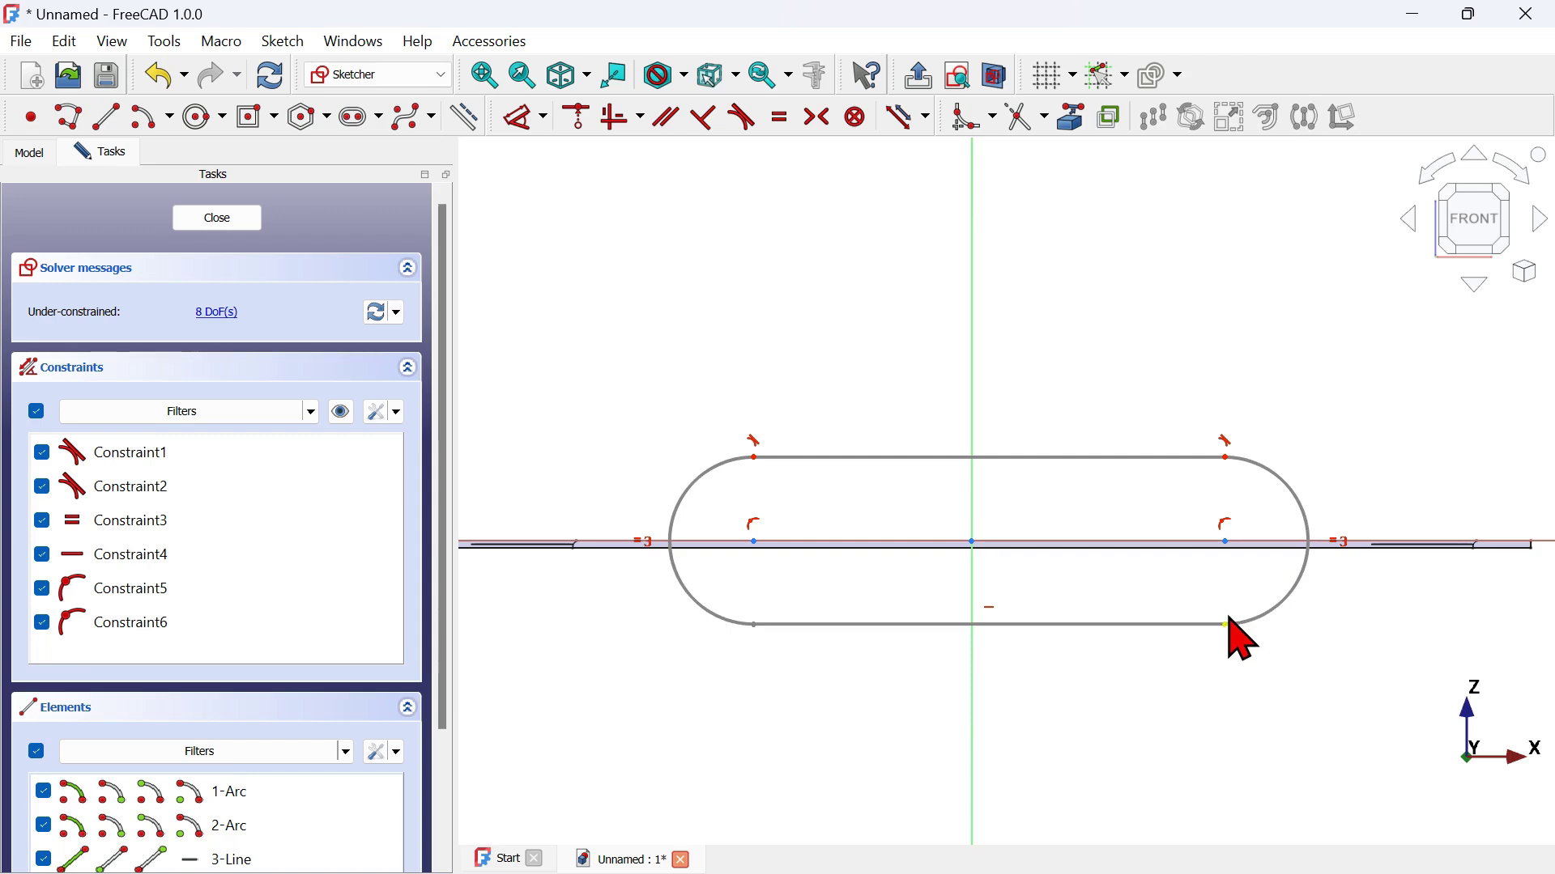
Drag both arcs' lower ends and the bottom line into new positions
mouse_move(1235, 625)
mouse_down()
mouse_move(1319, 628)
mouse_move(1328, 496)
mouse_up()
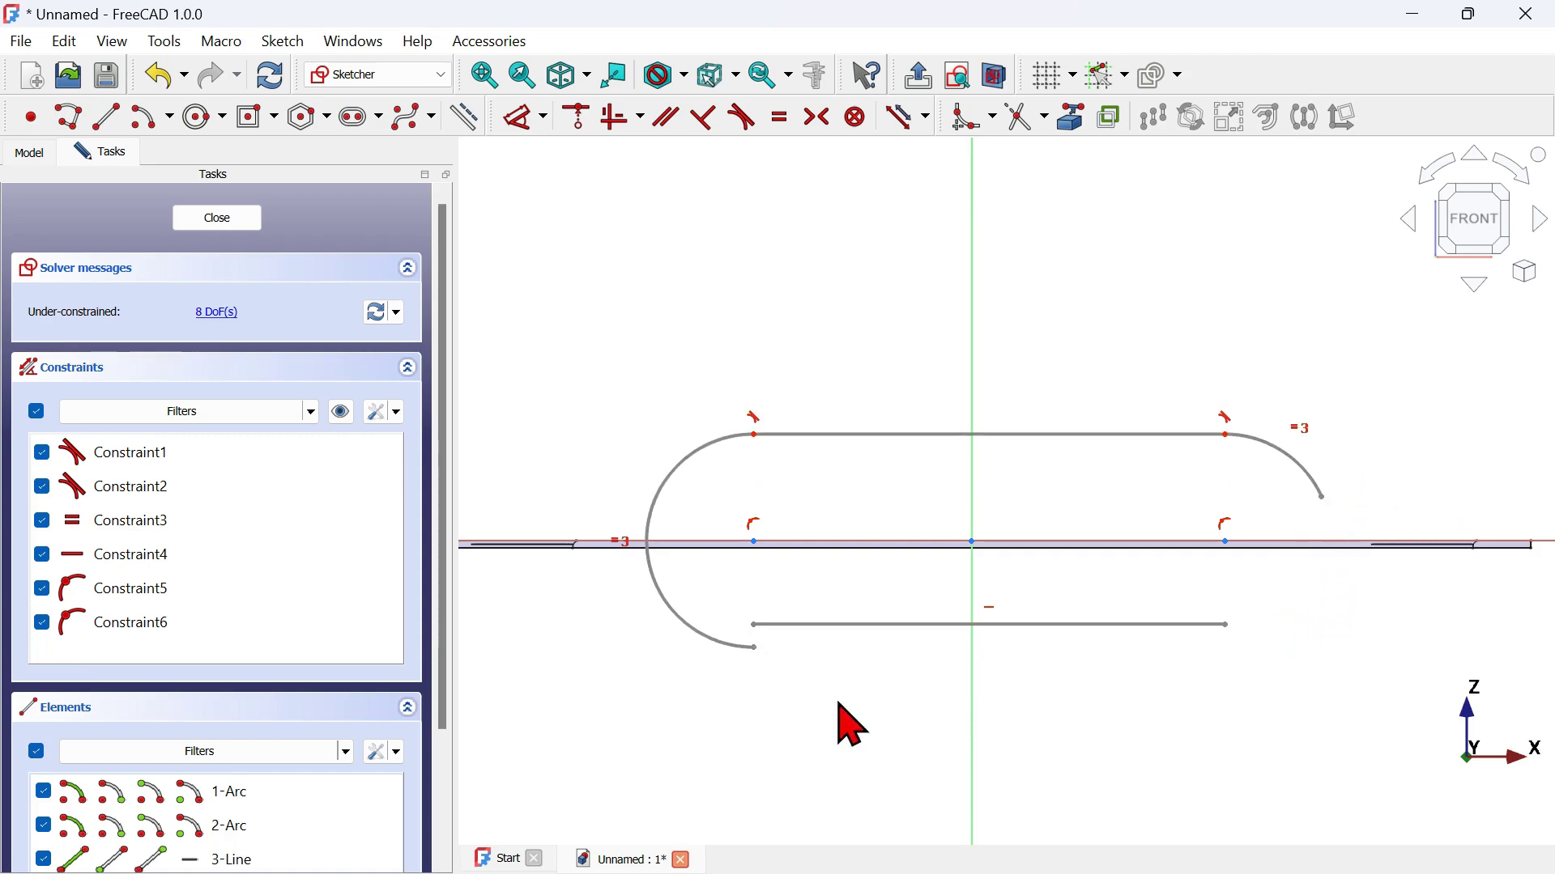
mouse_move(755, 647)
mouse_down()
mouse_move(697, 634)
mouse_move(645, 545)
mouse_move(672, 512)
mouse_up()
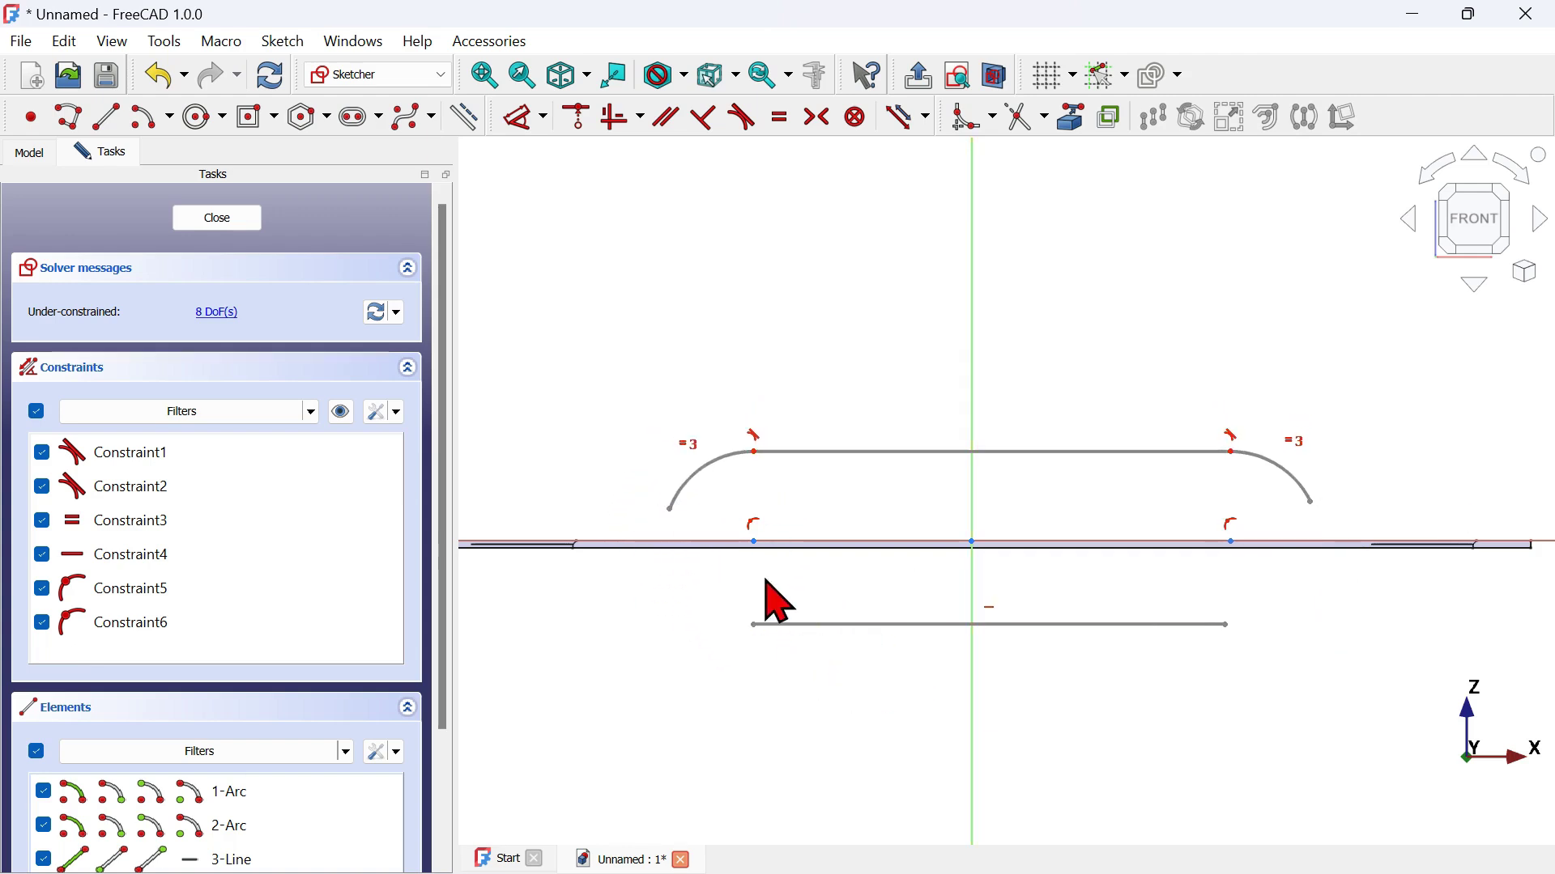
scroll(777, 600, up, 2)
drag(750, 642, 558, 580)
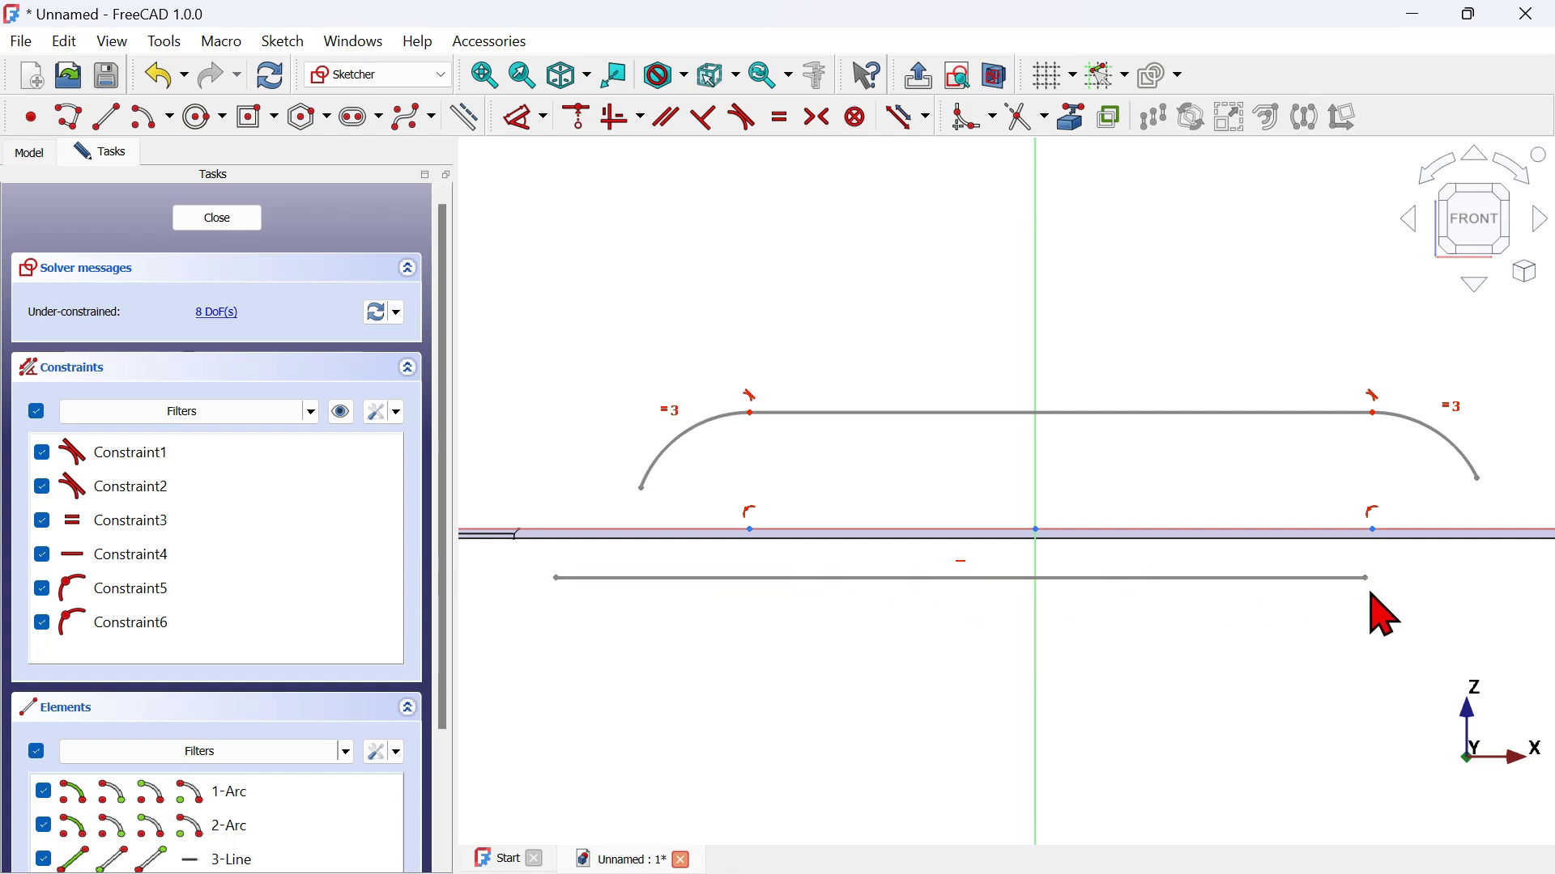
drag(1368, 579, 1492, 567)
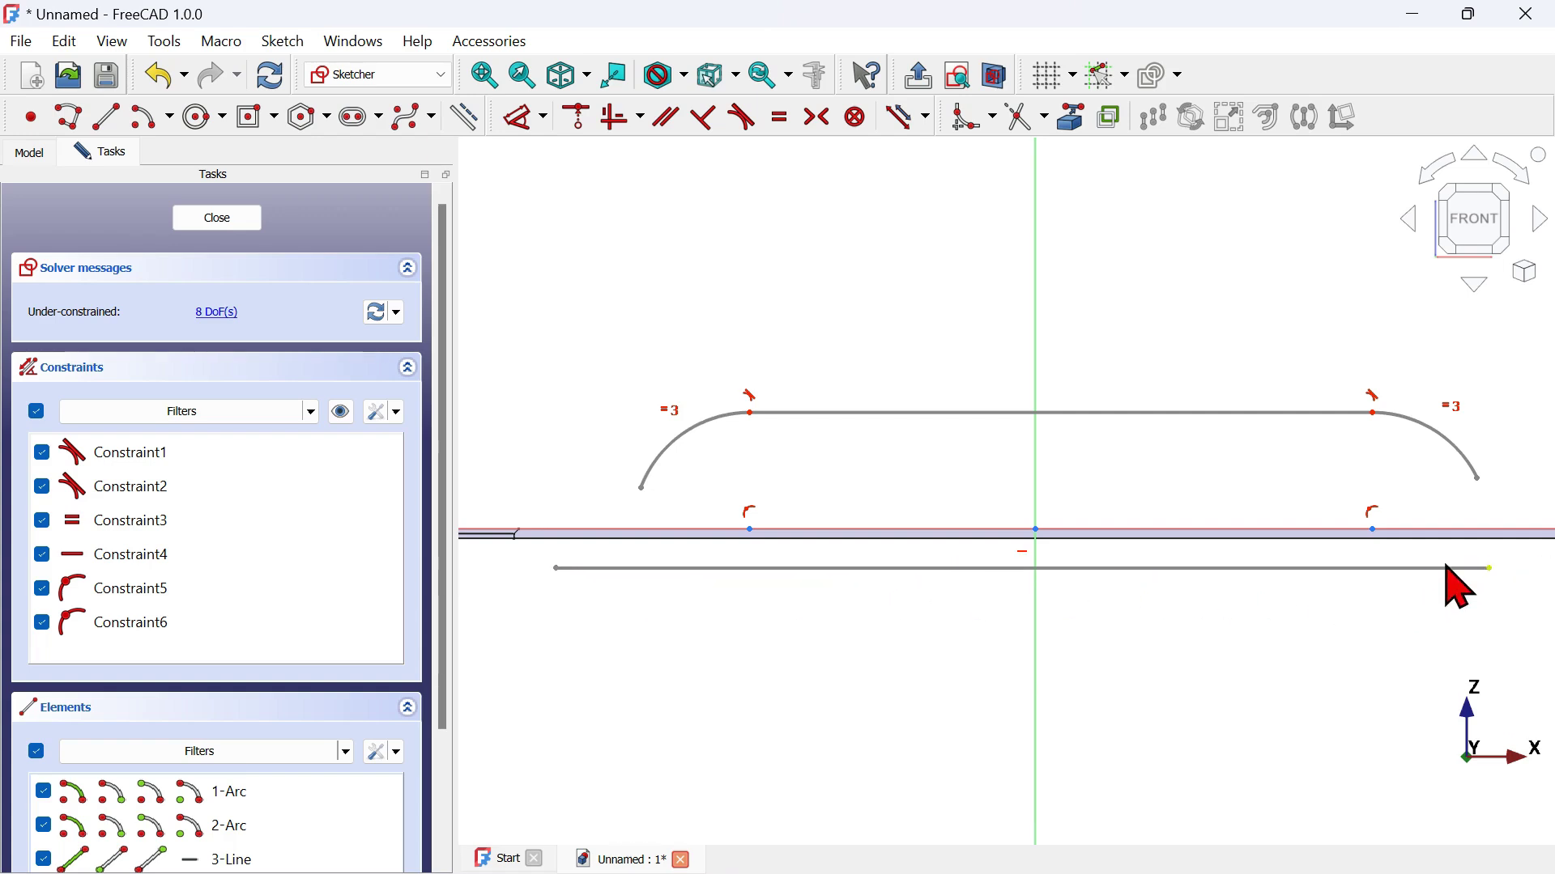
drag(1200, 569, 1246, 512)
Constrain the left arc's lower end onto the bottom line, then select the right arc's lower end
drag(555, 430, 703, 576)
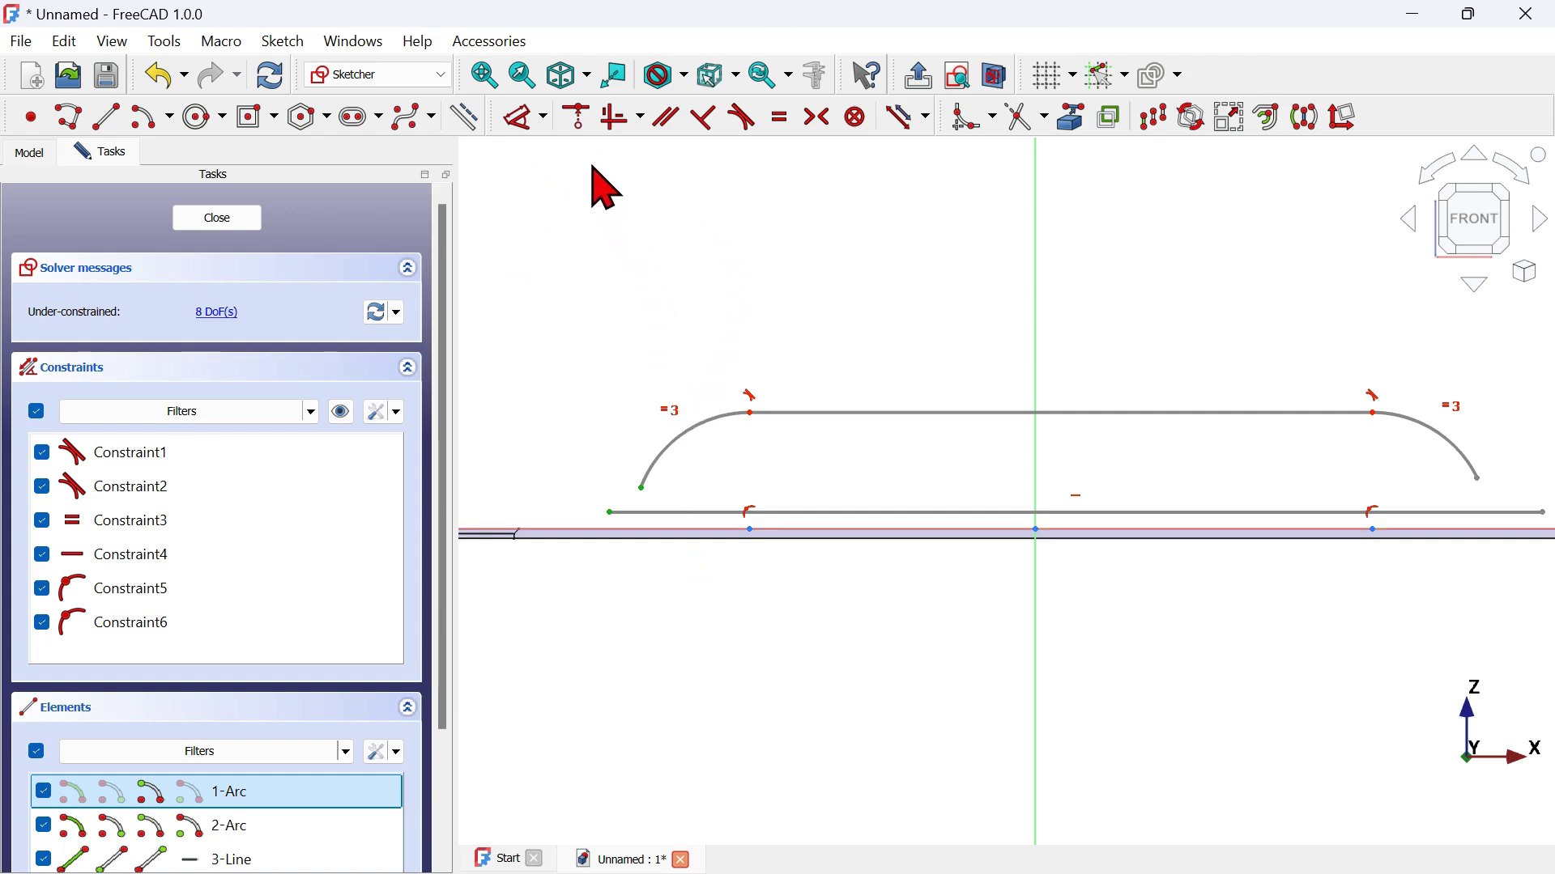
click(581, 121)
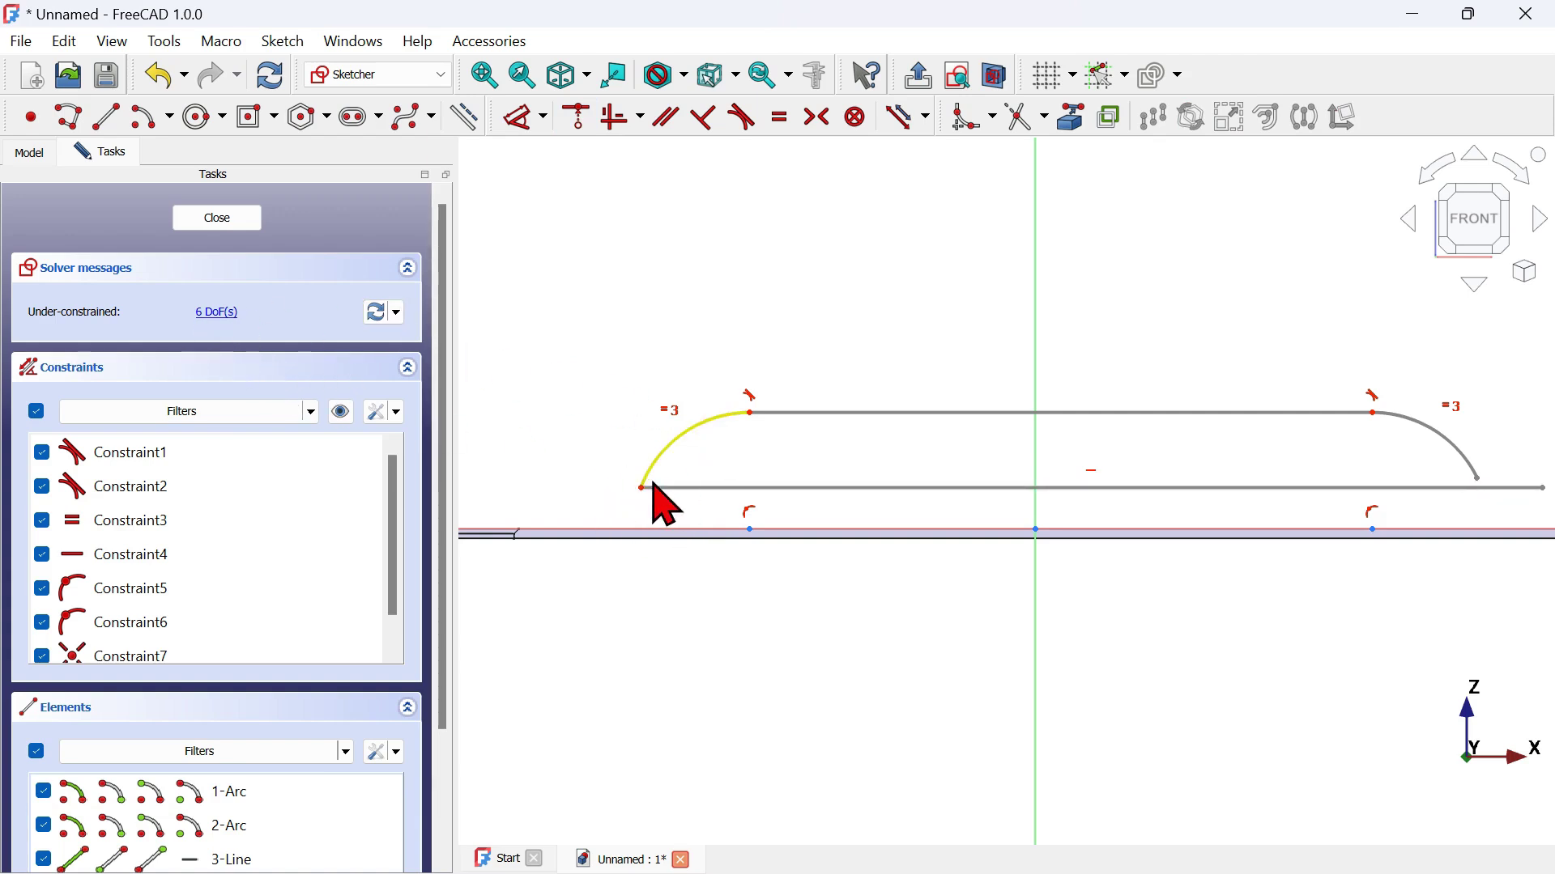
scroll(659, 503, down, 1)
scroll(1443, 490, up, 3)
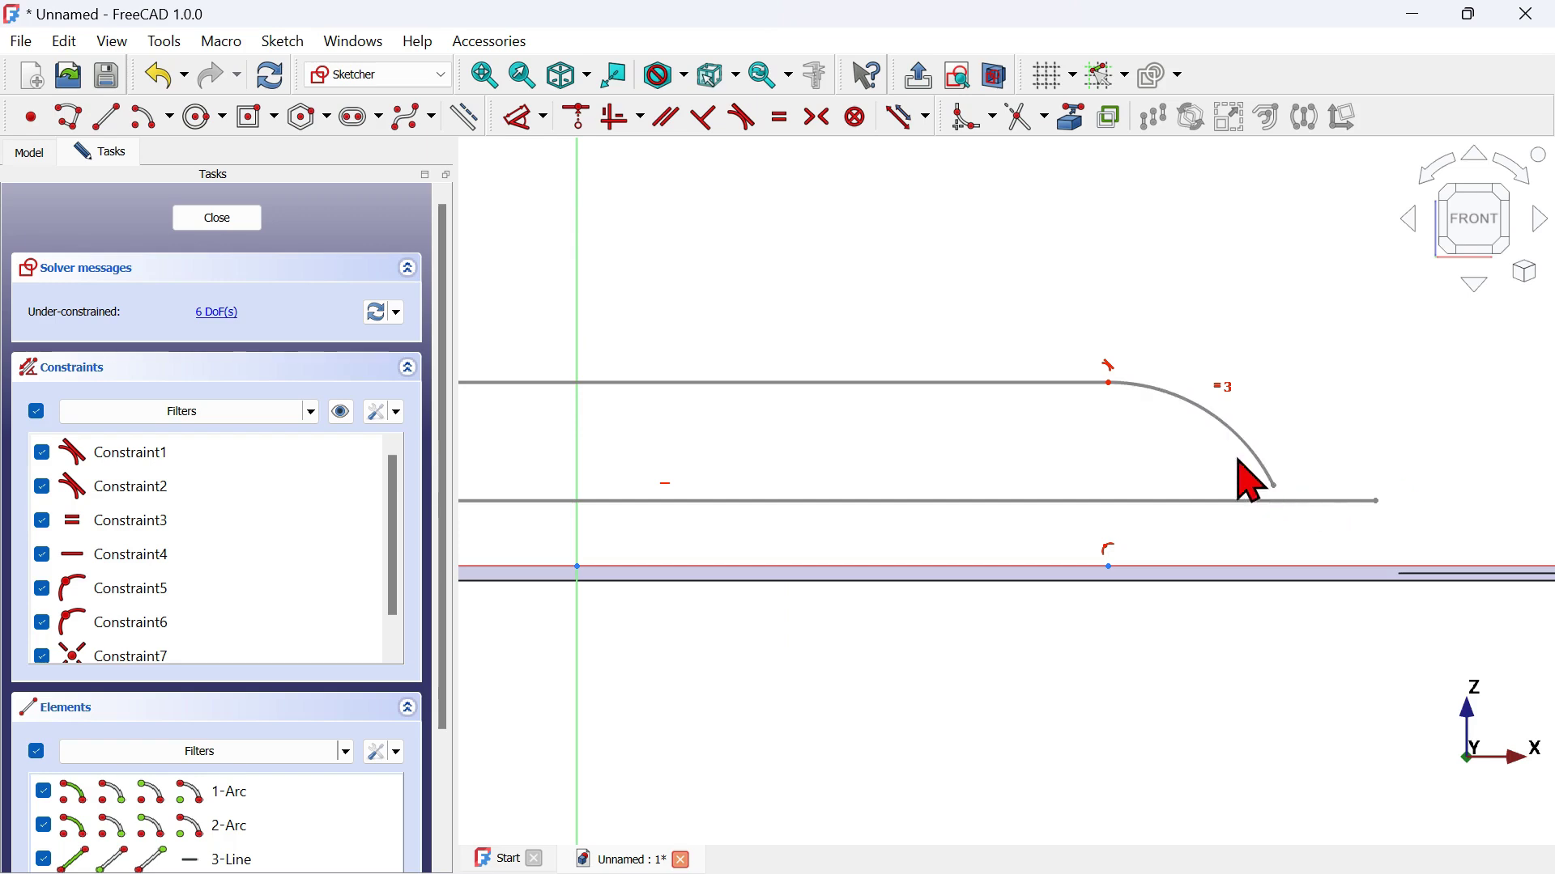
drag(1201, 444, 1444, 554)
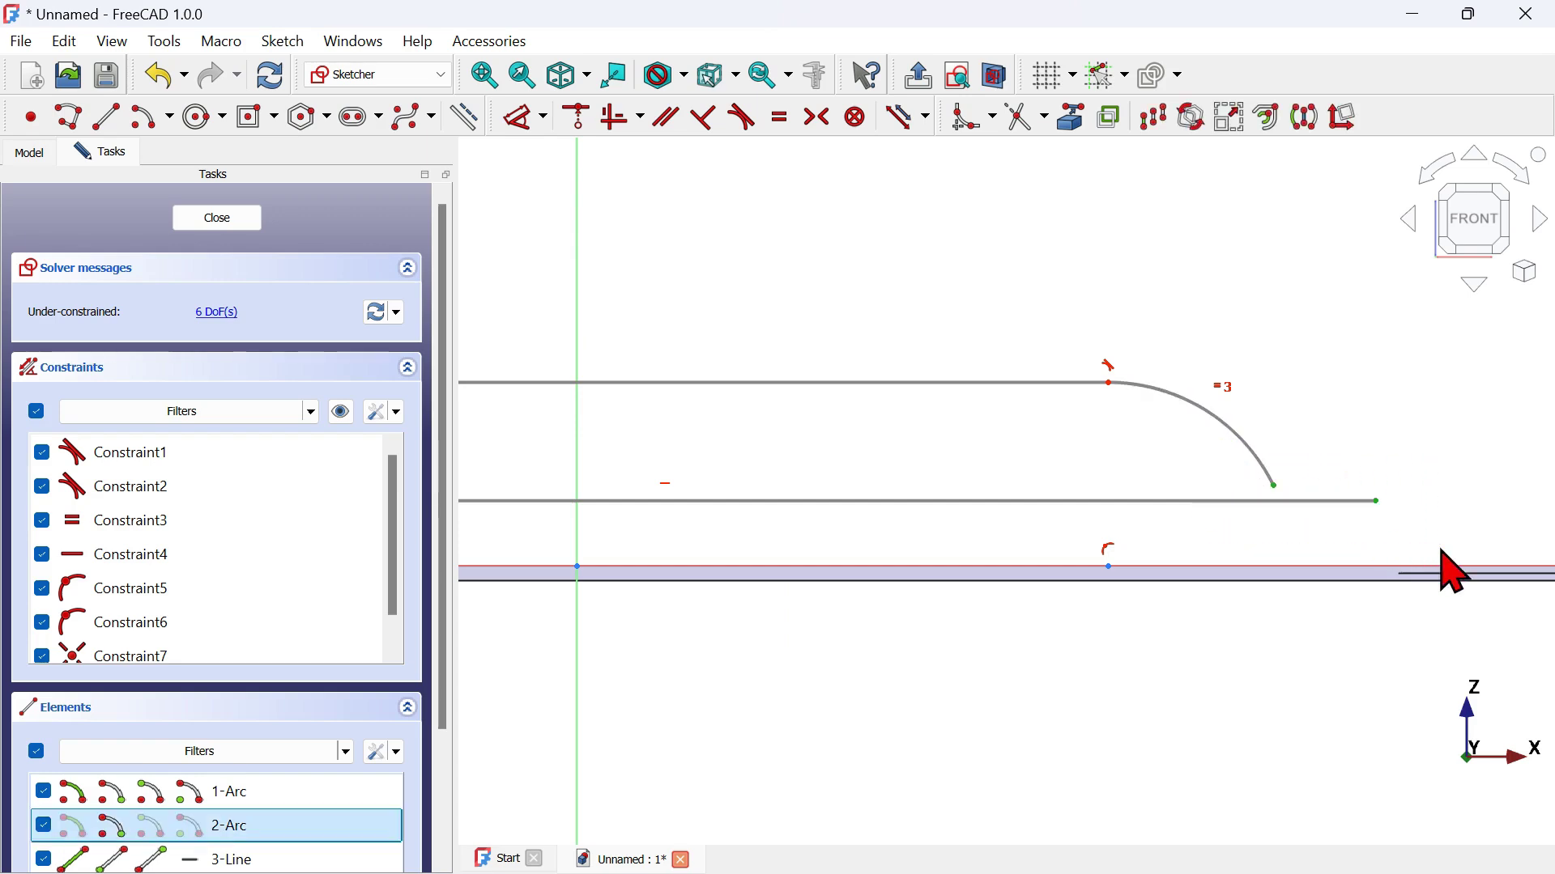
Join the bottom line to the right arc's end and place the lower-left corner on the horizontal axis
click(588, 119)
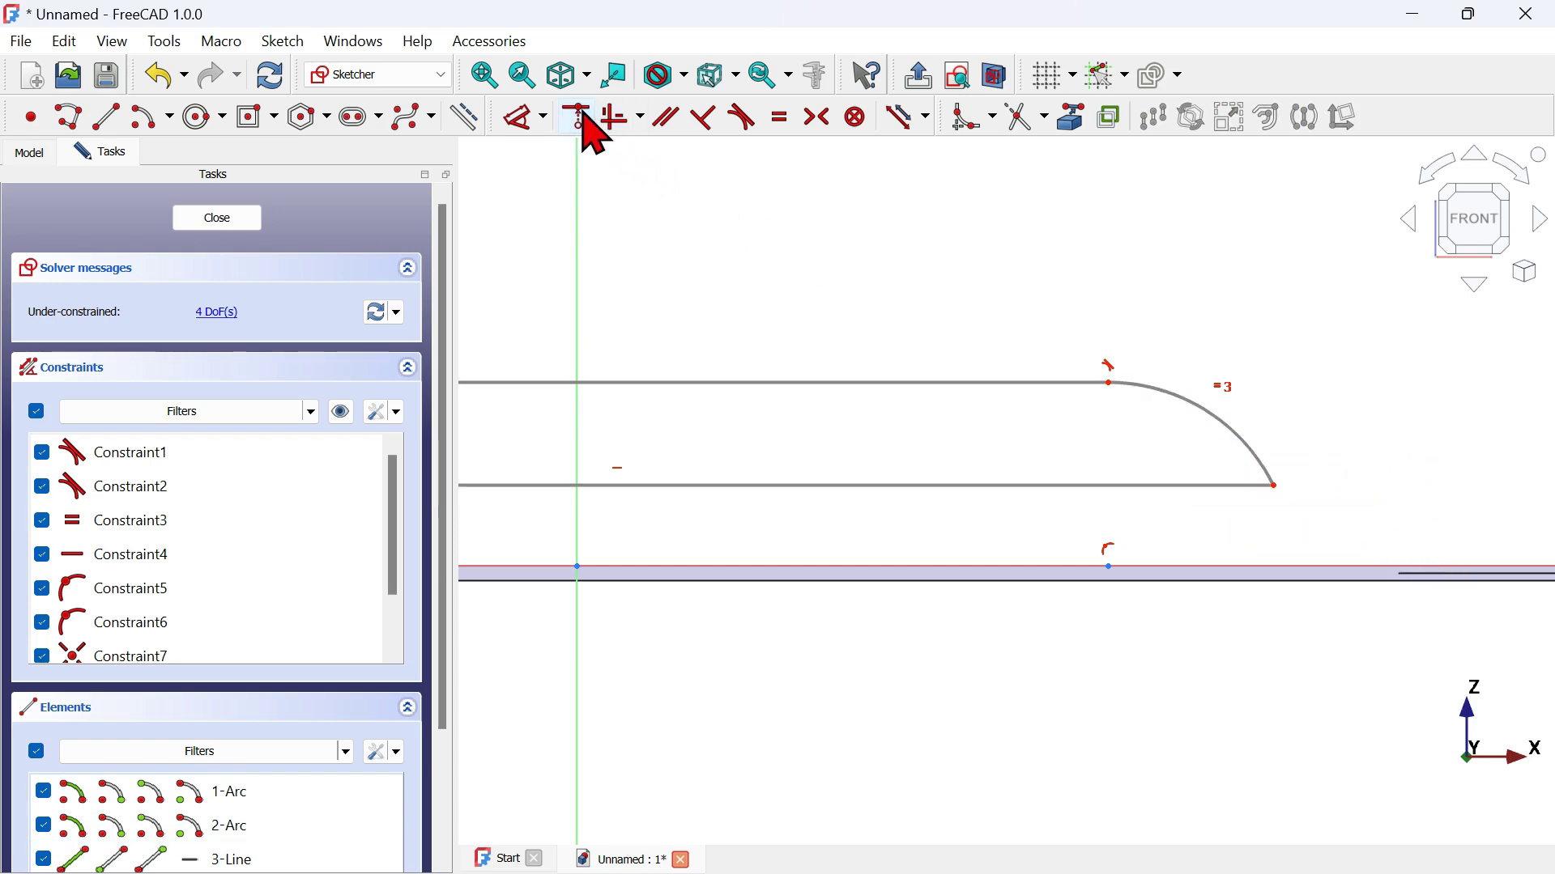
scroll(1383, 481, down, 5)
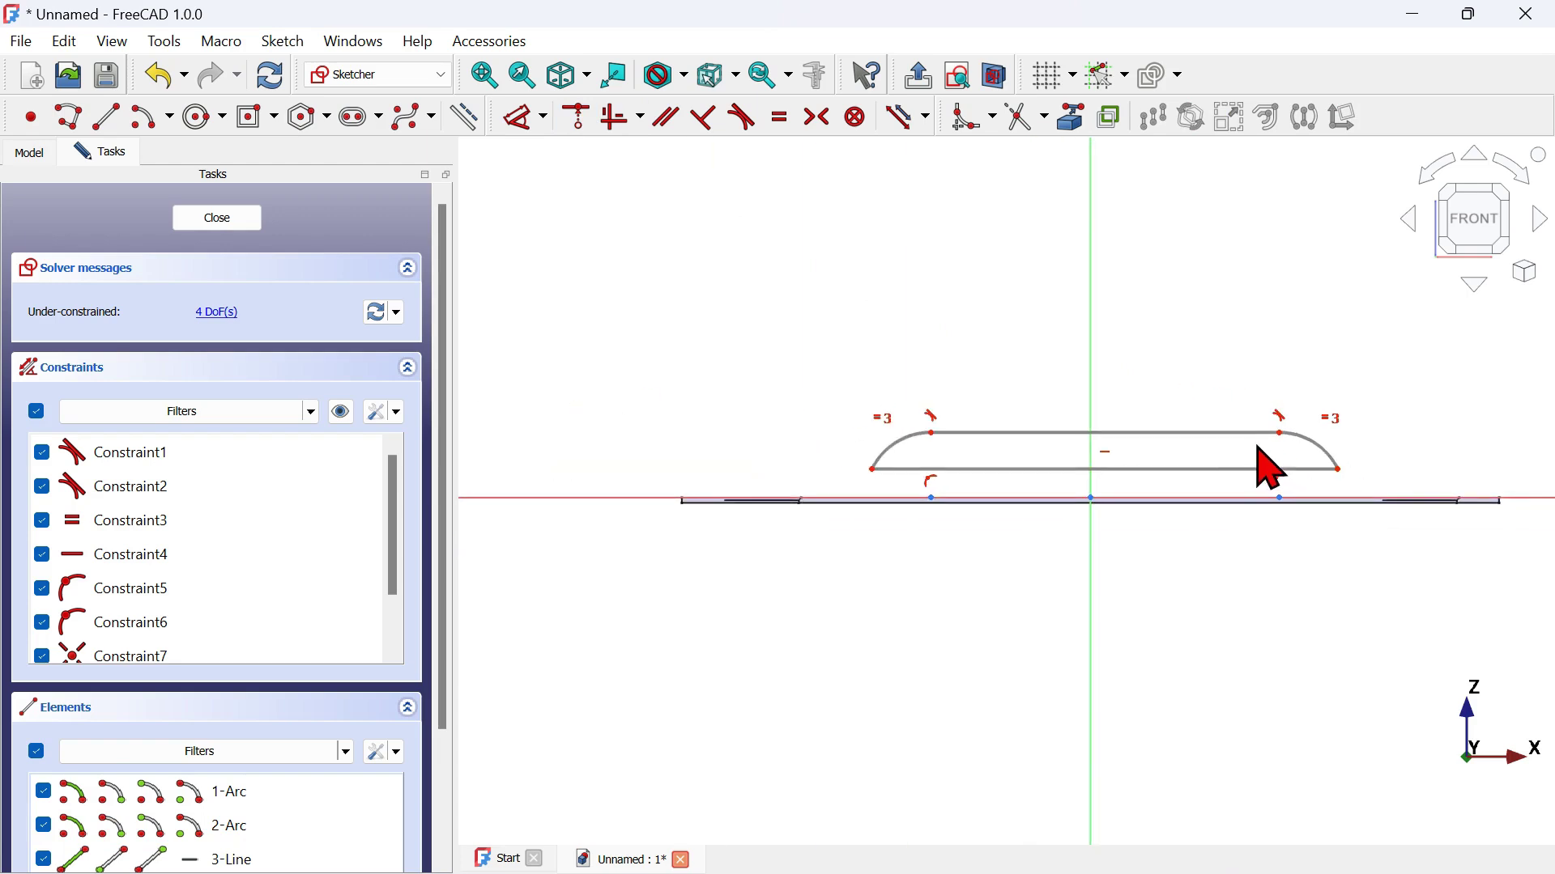
scroll(1273, 470, up, 3)
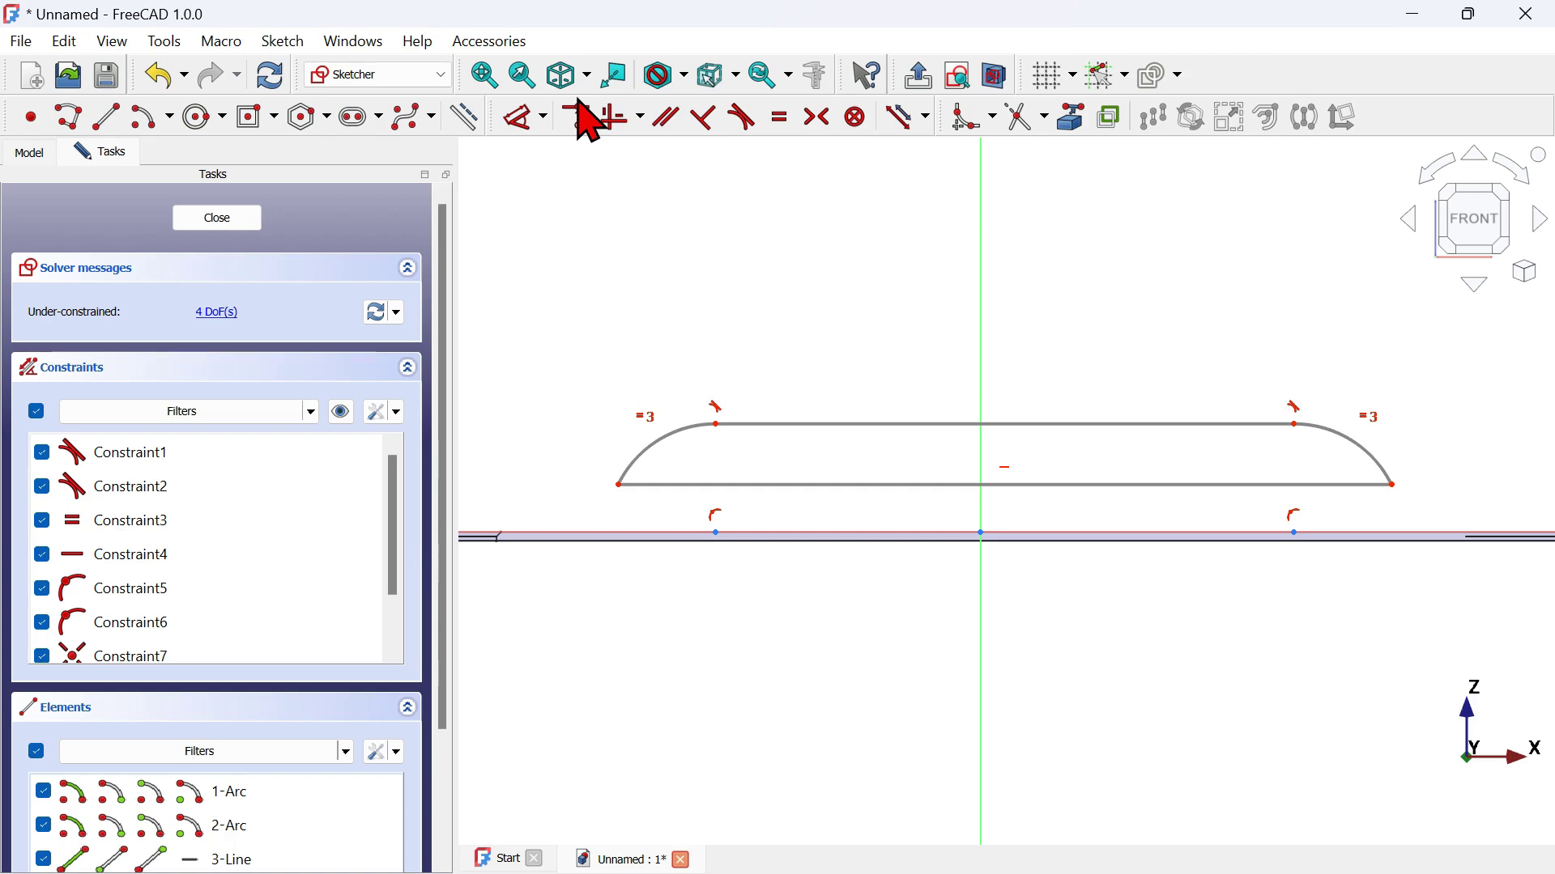
click(589, 126)
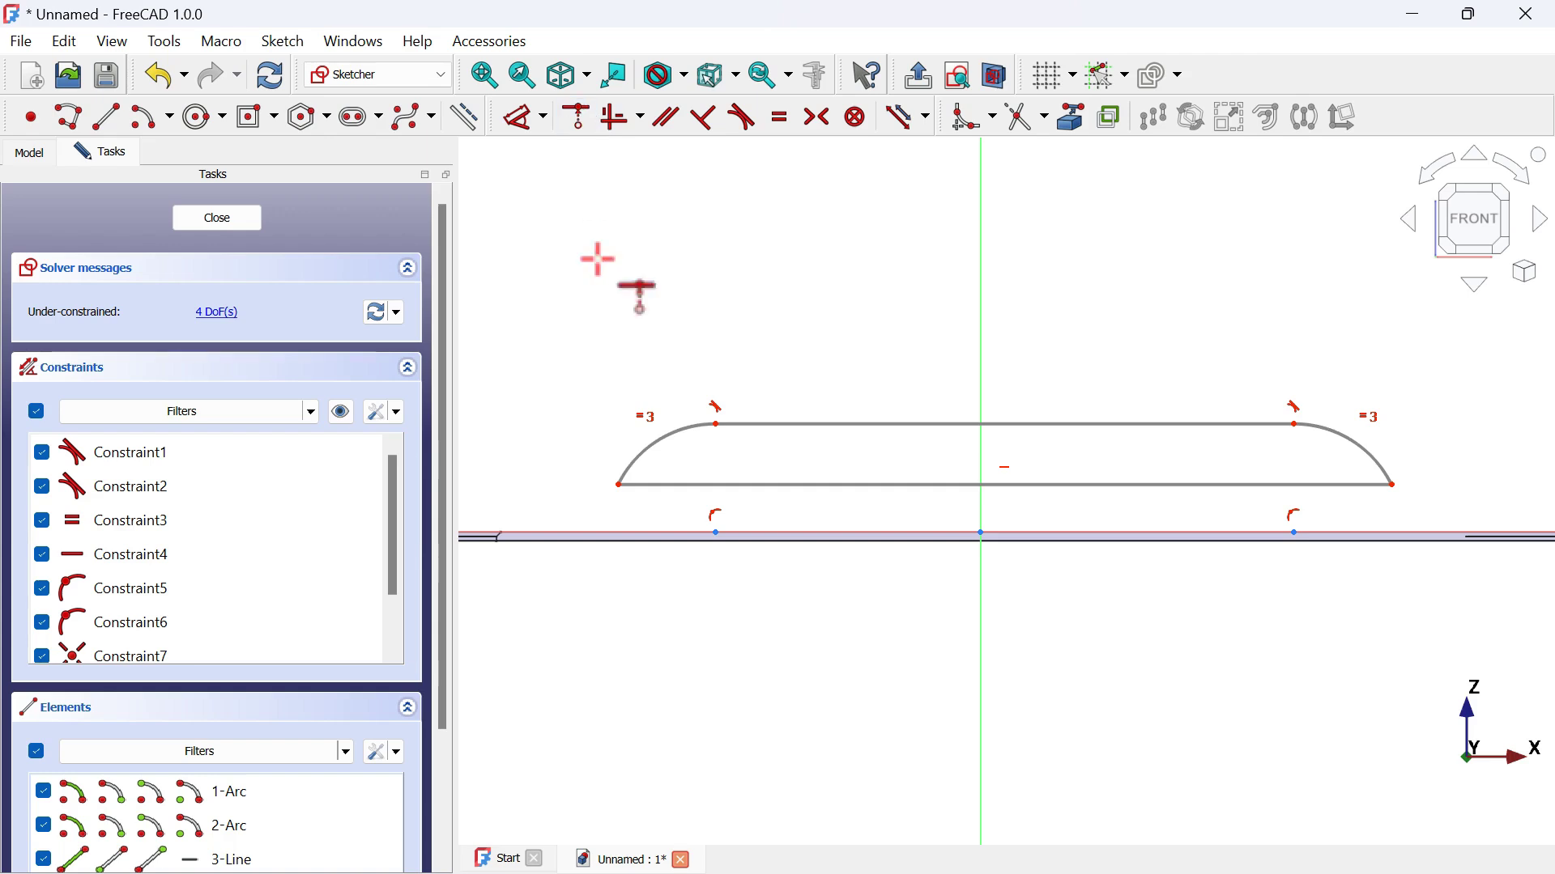
click(620, 486)
click(619, 536)
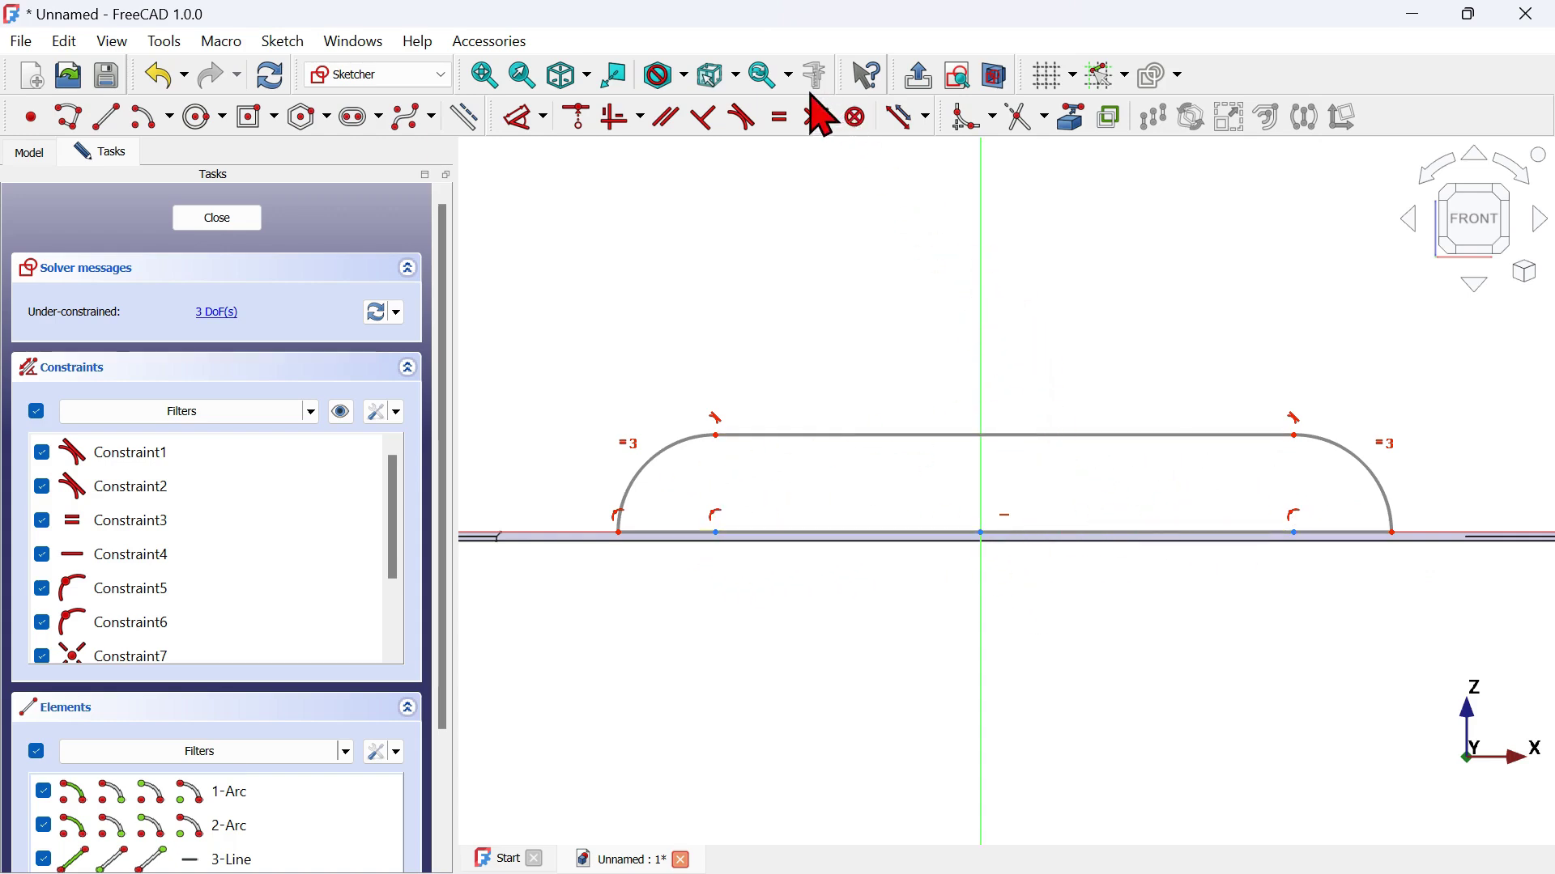
Make the two arc bottom ends symmetric about the vertical axis
click(818, 118)
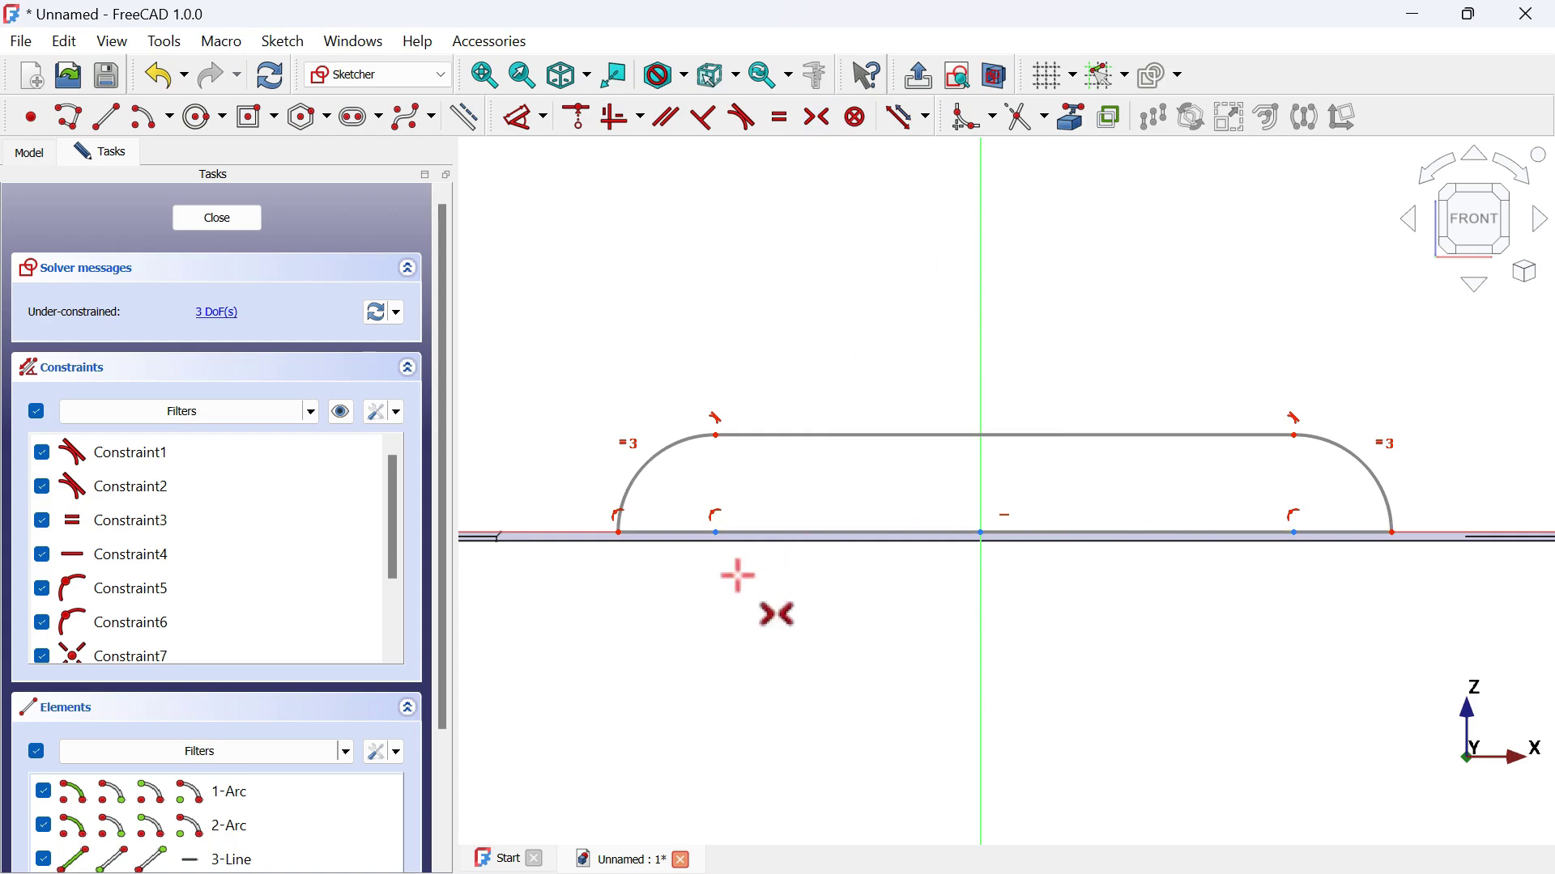
click(717, 532)
click(1294, 532)
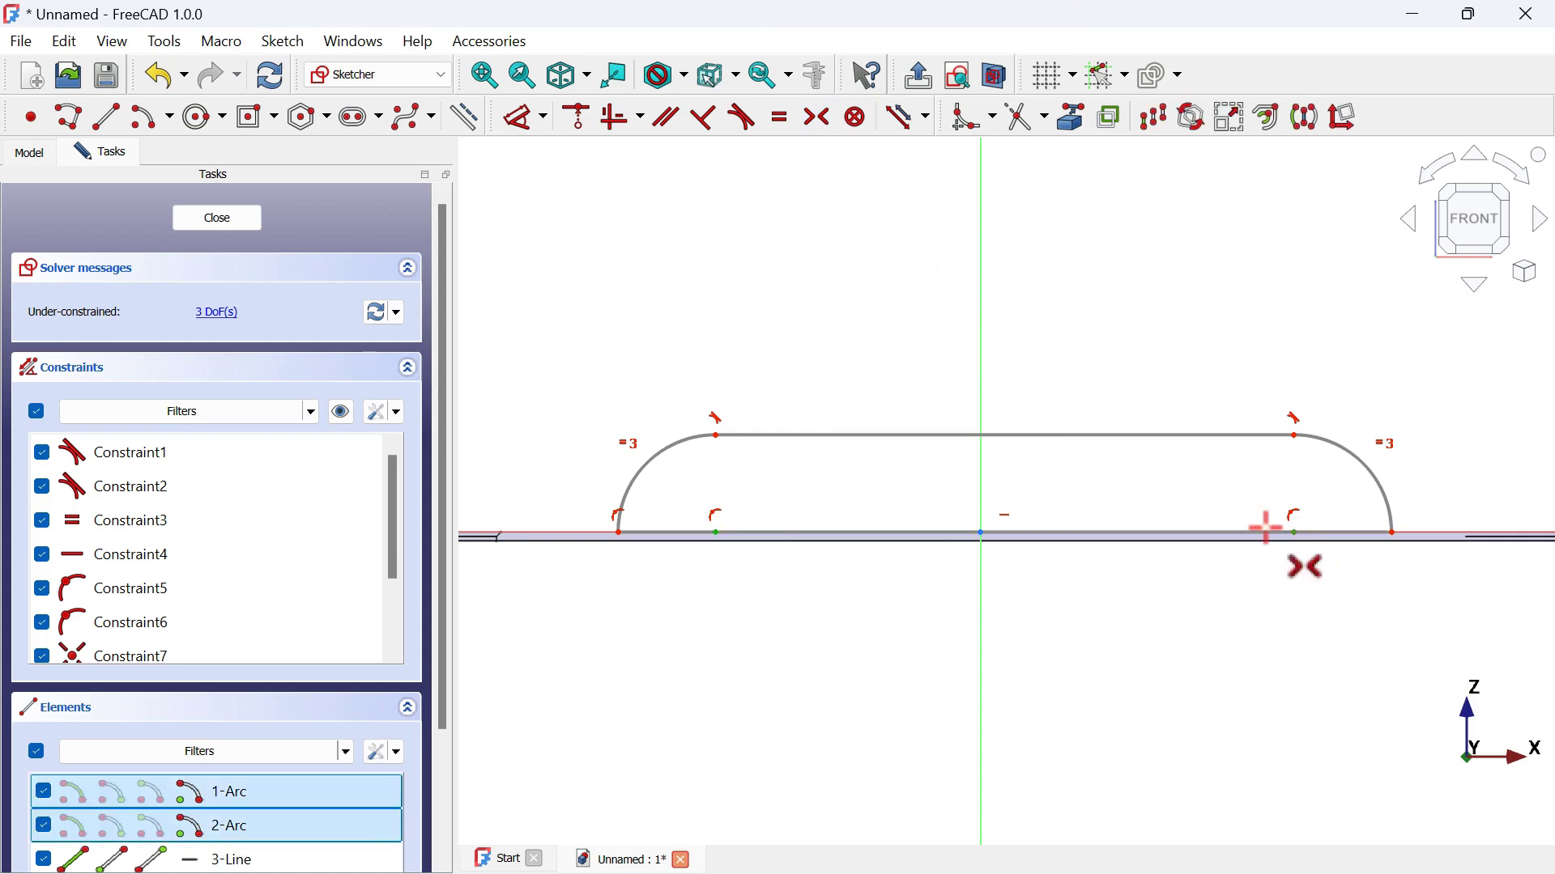
click(982, 337)
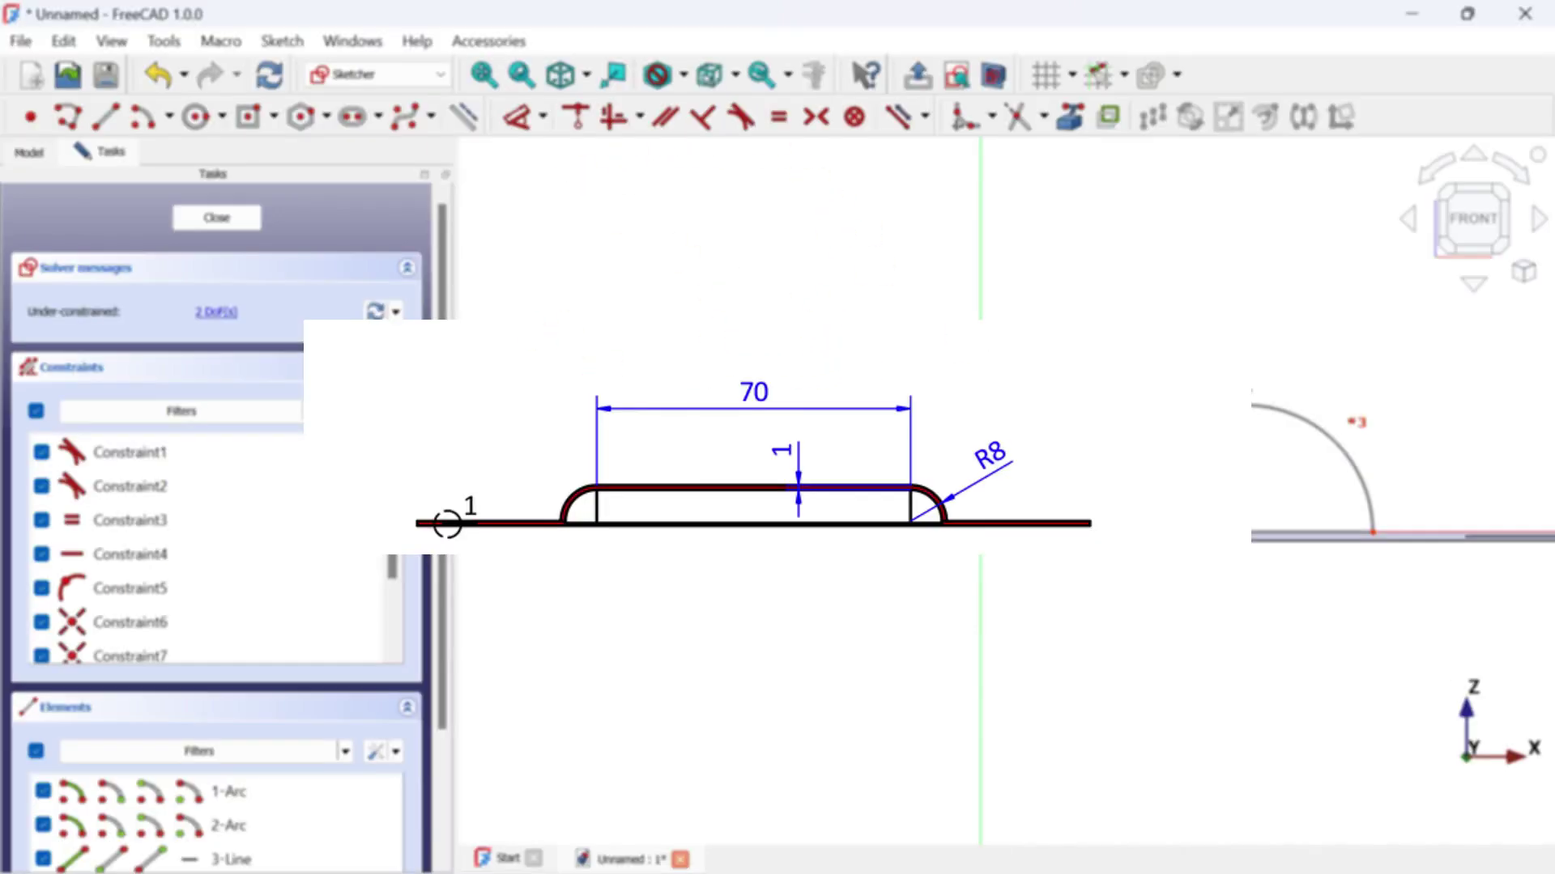
Give the right arc an 8 mm radius
scroll(773, 614, down, 2)
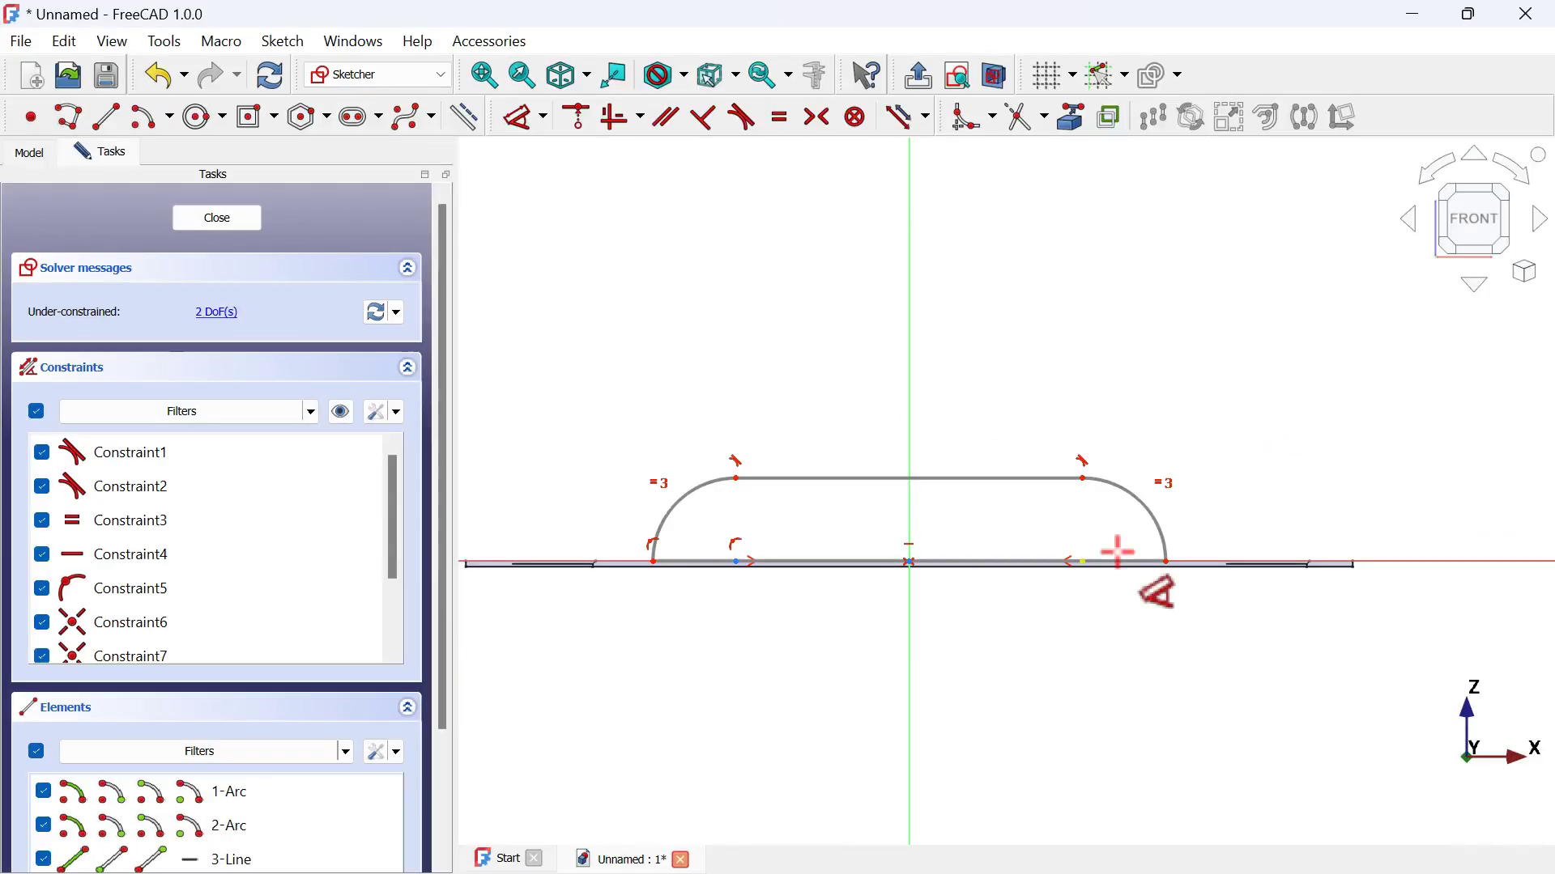
click(1142, 501)
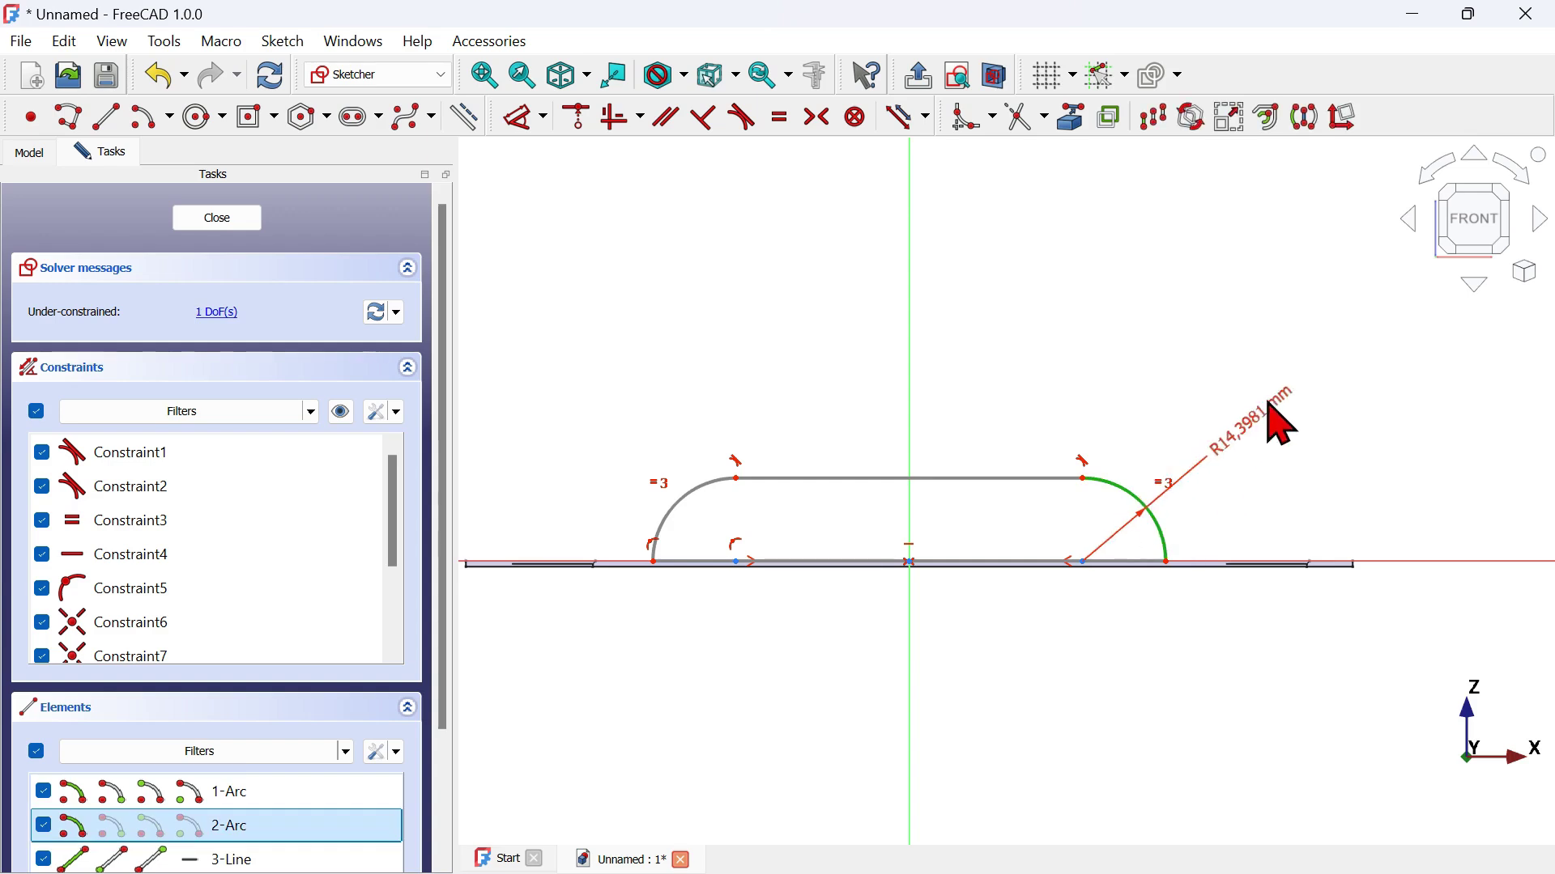
click(1269, 397)
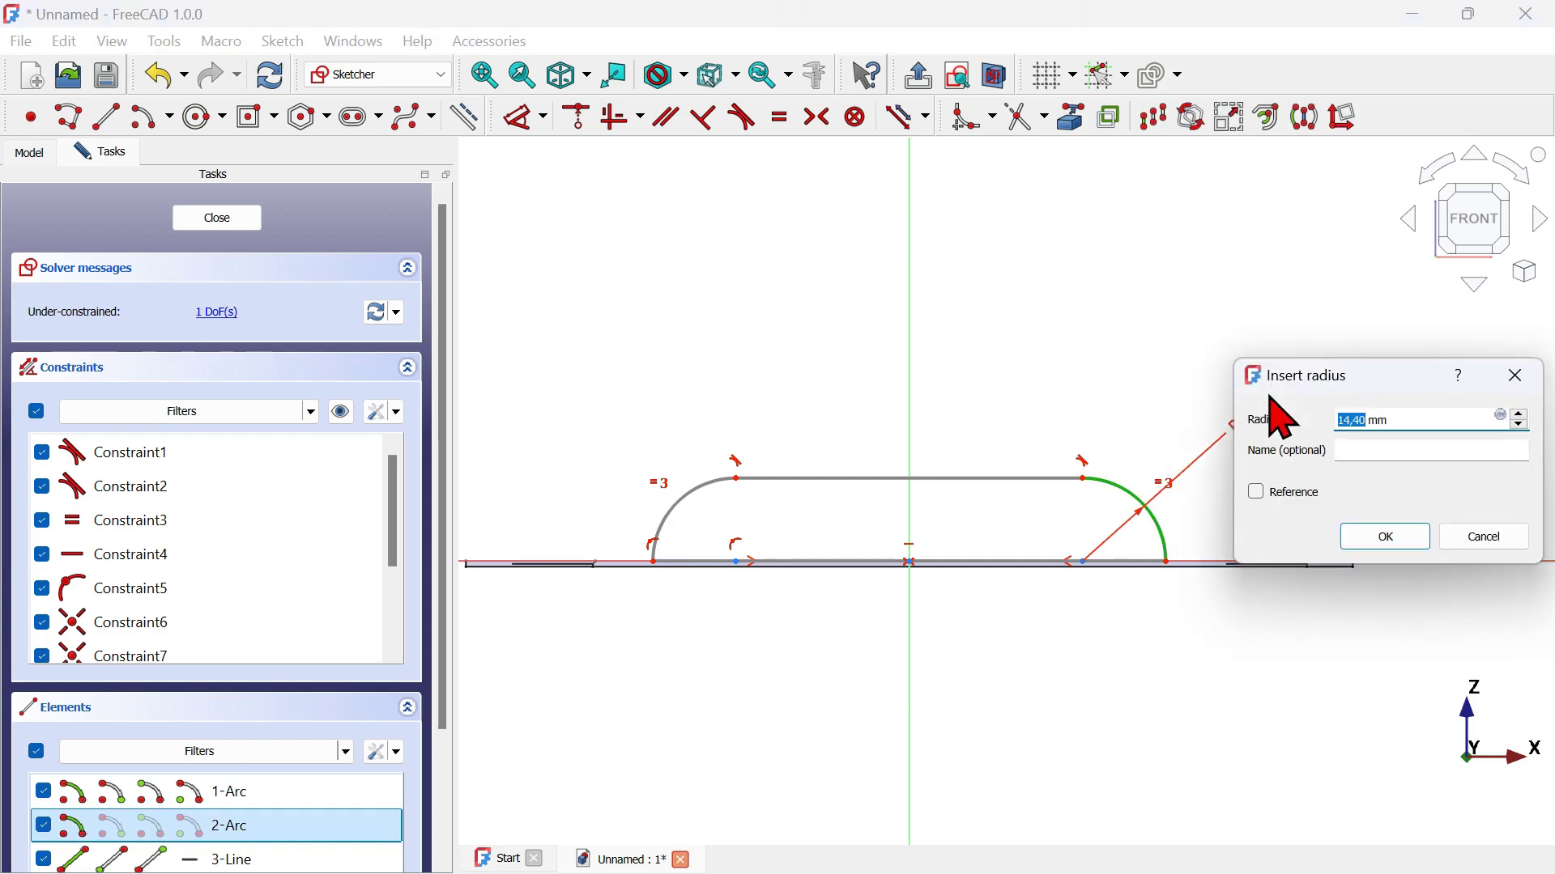
text(8)
key(Return)
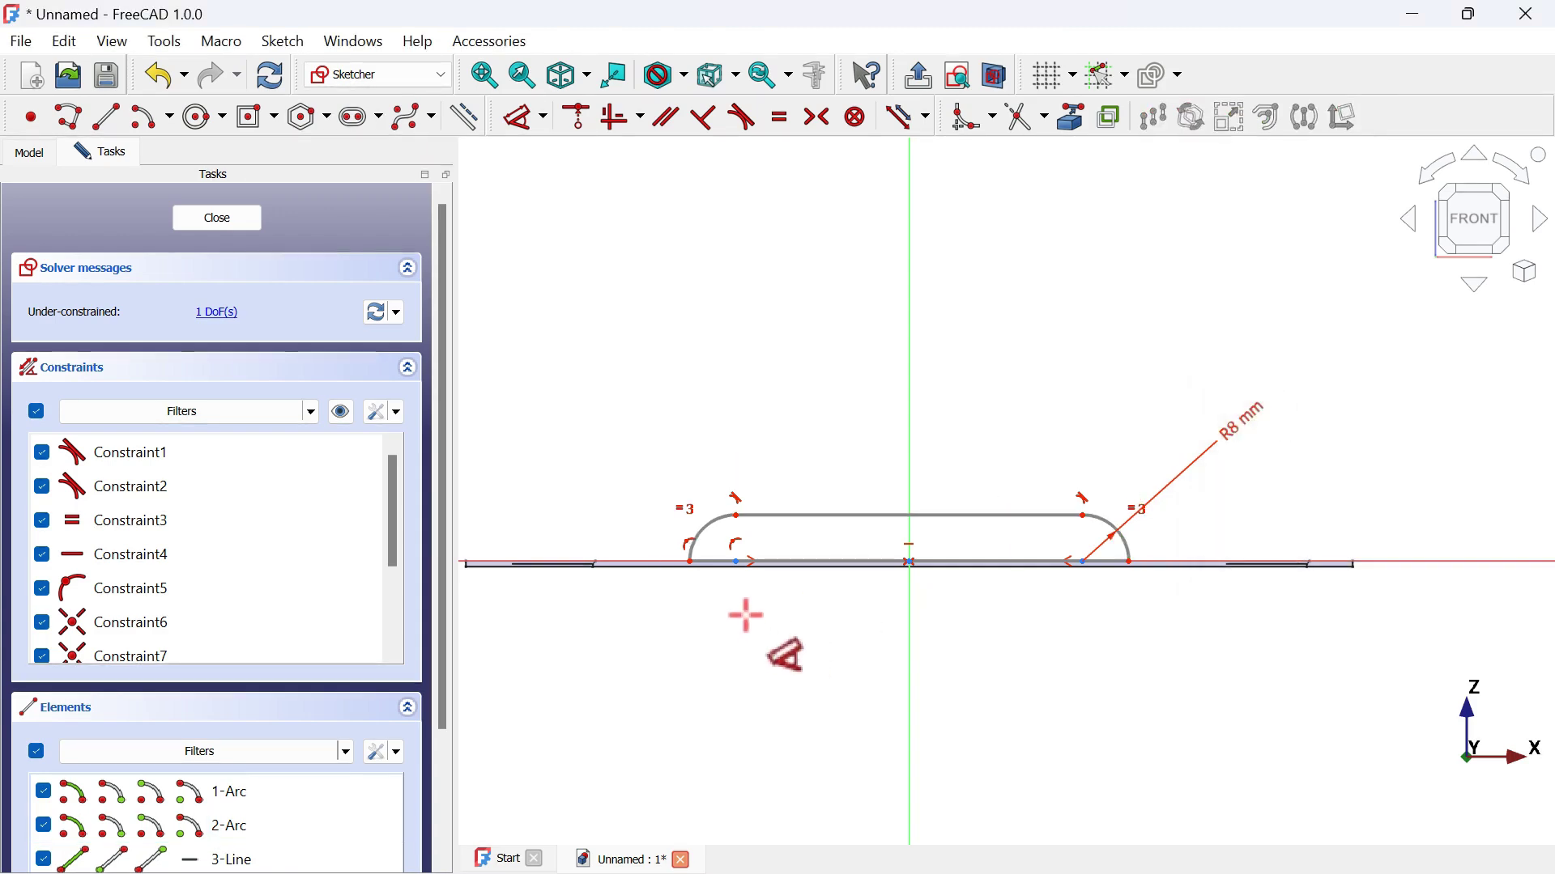
Dimension the top line at 70 mm and close the sketch
scroll(834, 558, up, 3)
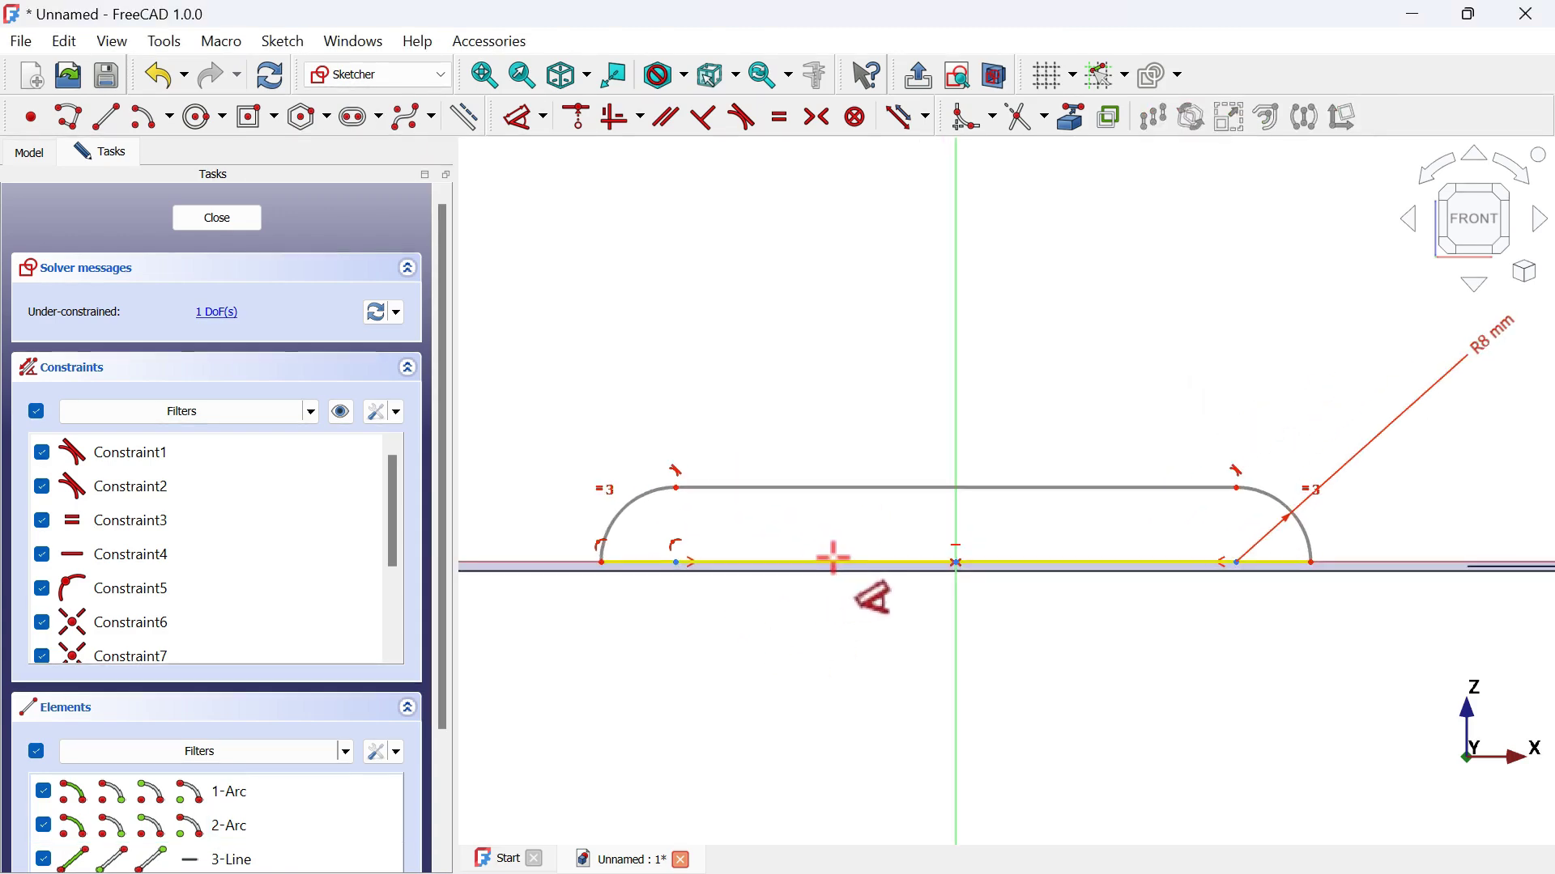
click(1048, 488)
click(1039, 325)
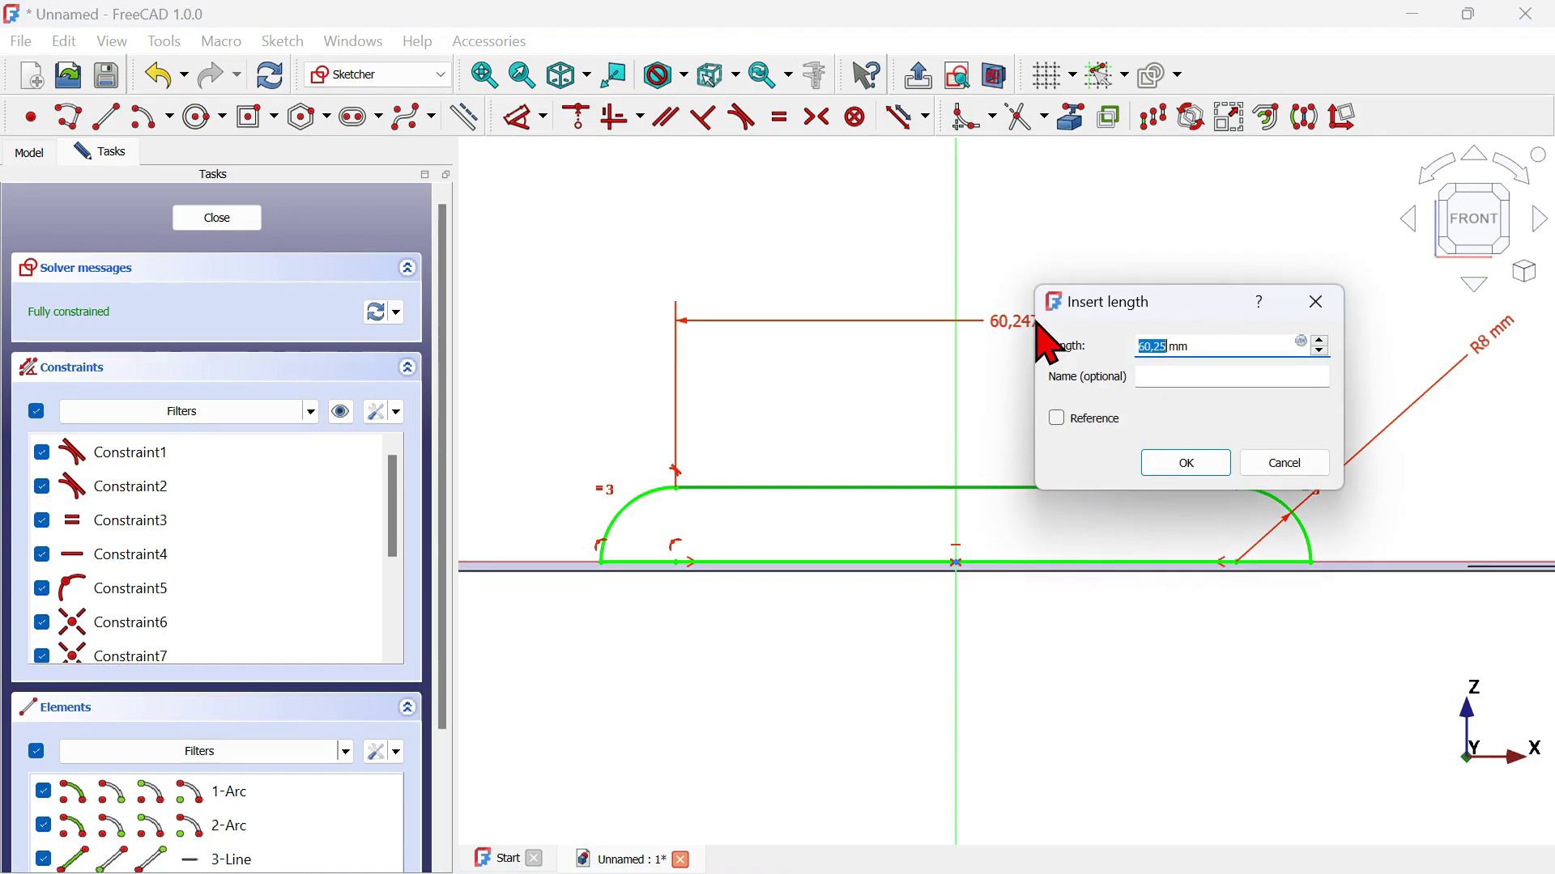
key(Return)
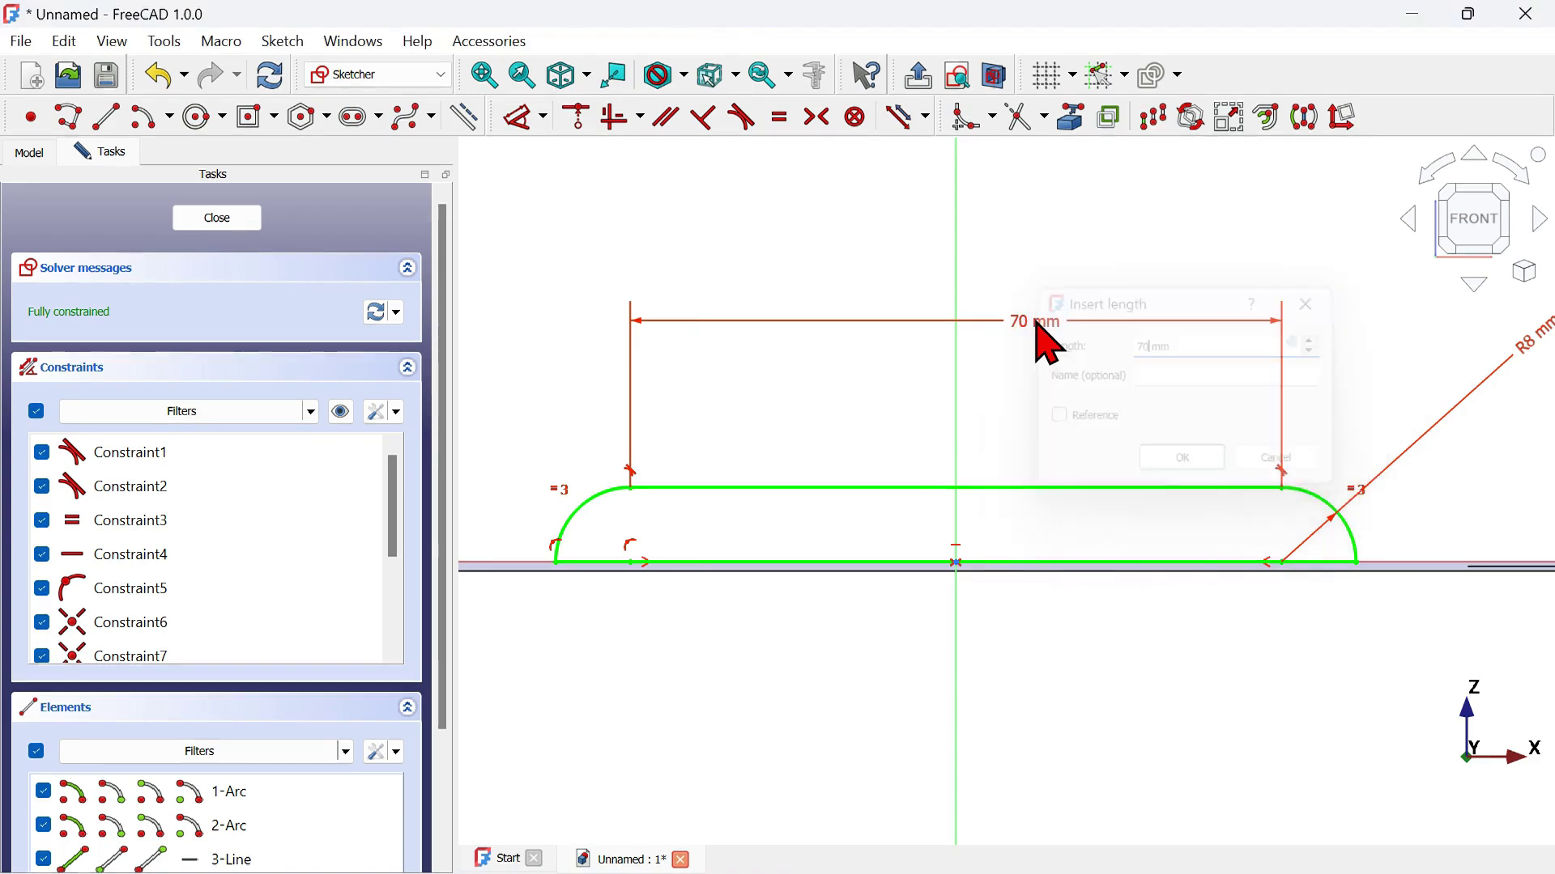
scroll(869, 718, down, 3)
scroll(869, 718, down, 1)
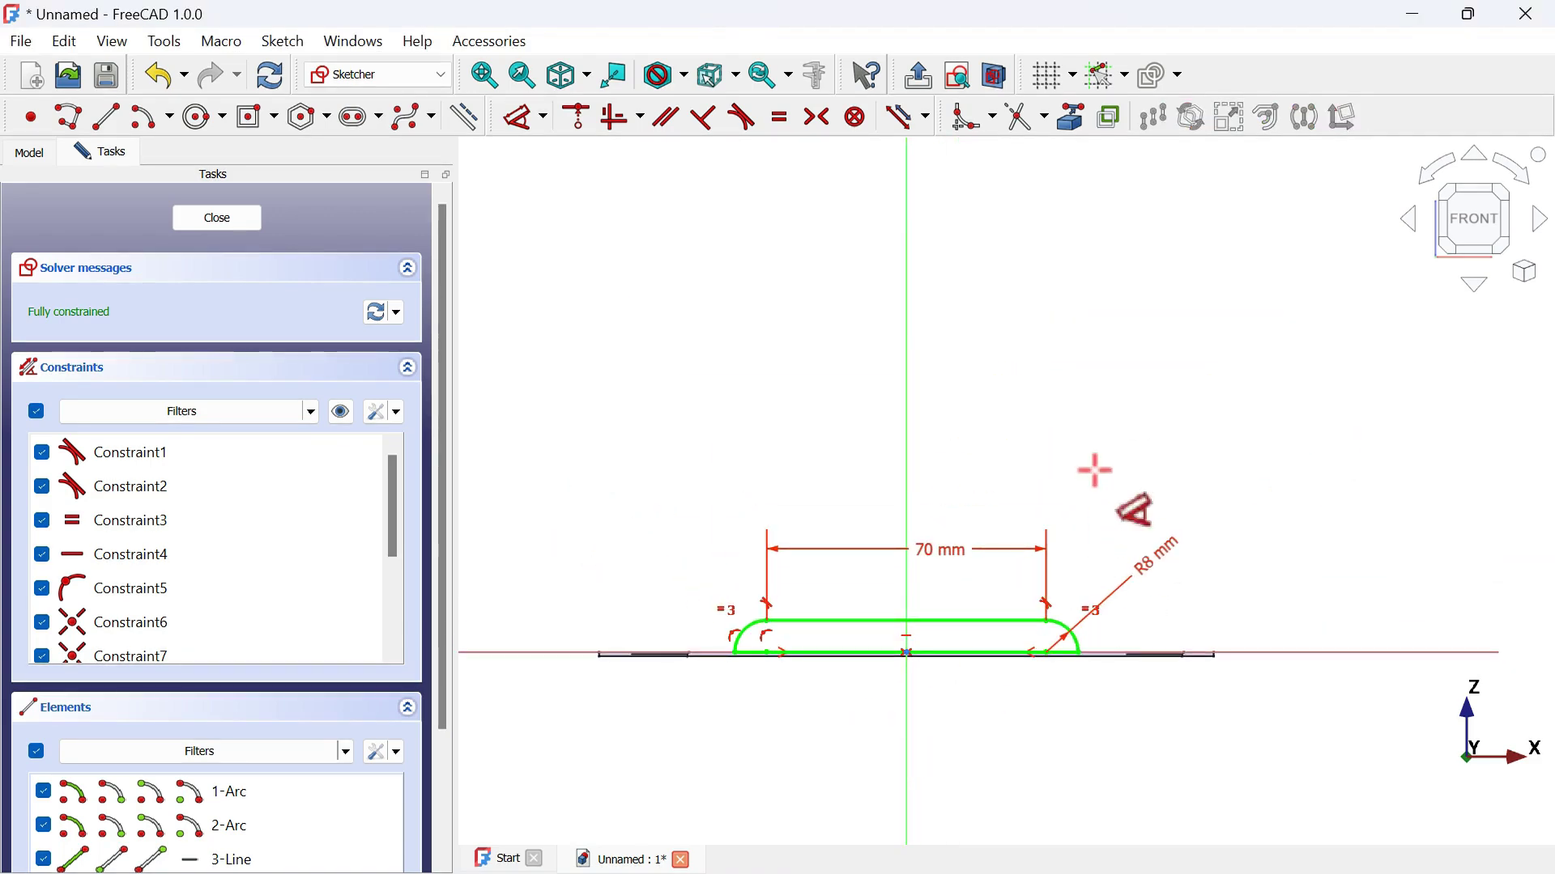
key(Escape)
key(Escape)
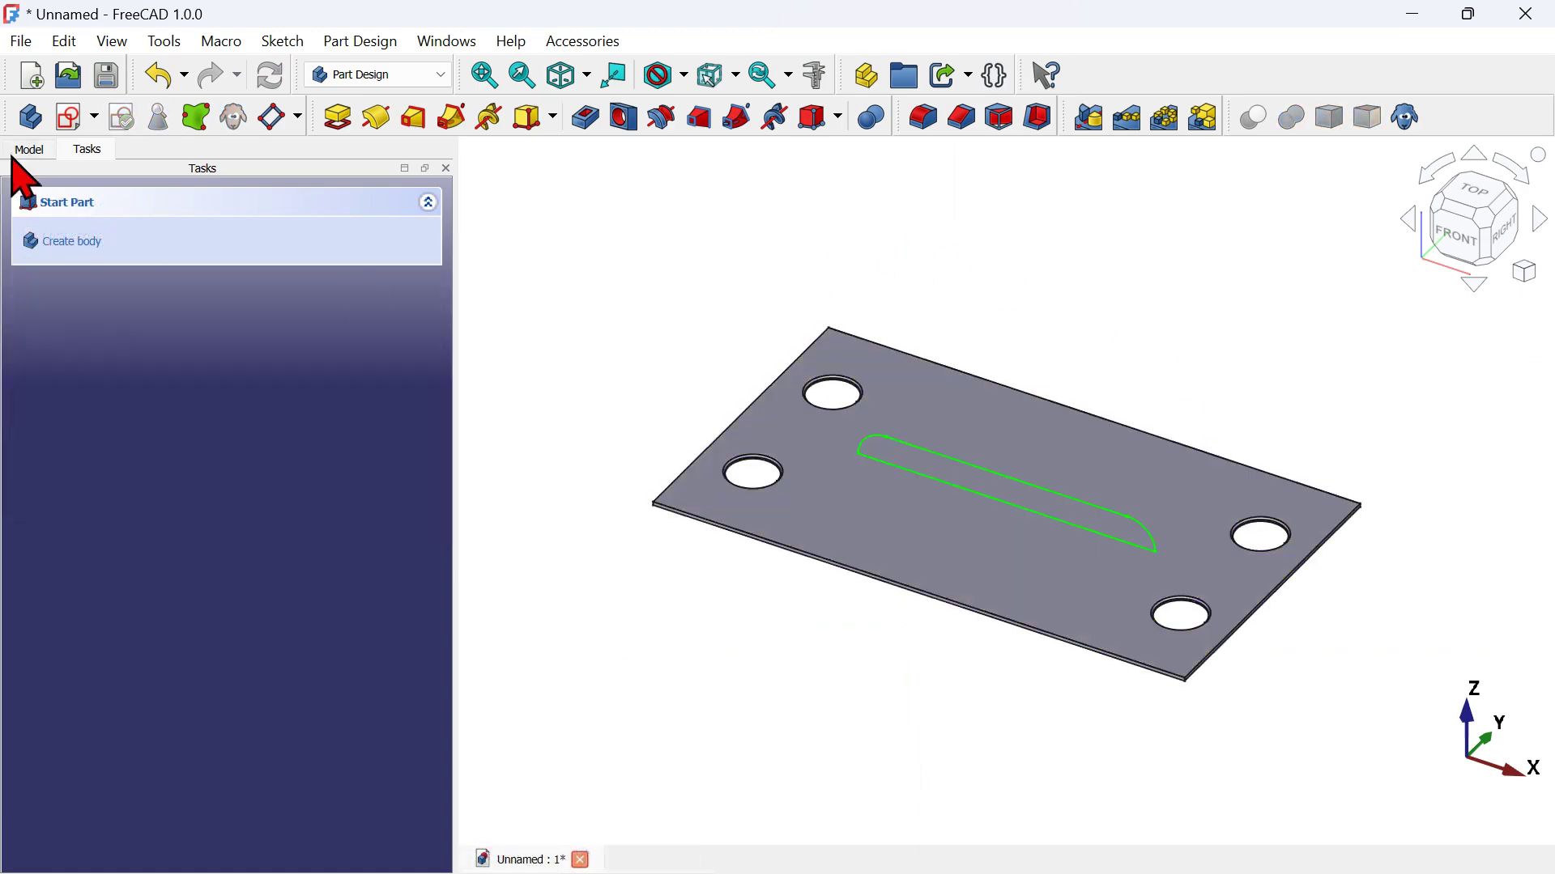
Revolve Sketch002 90° about the base X axis, reversed
click(16, 149)
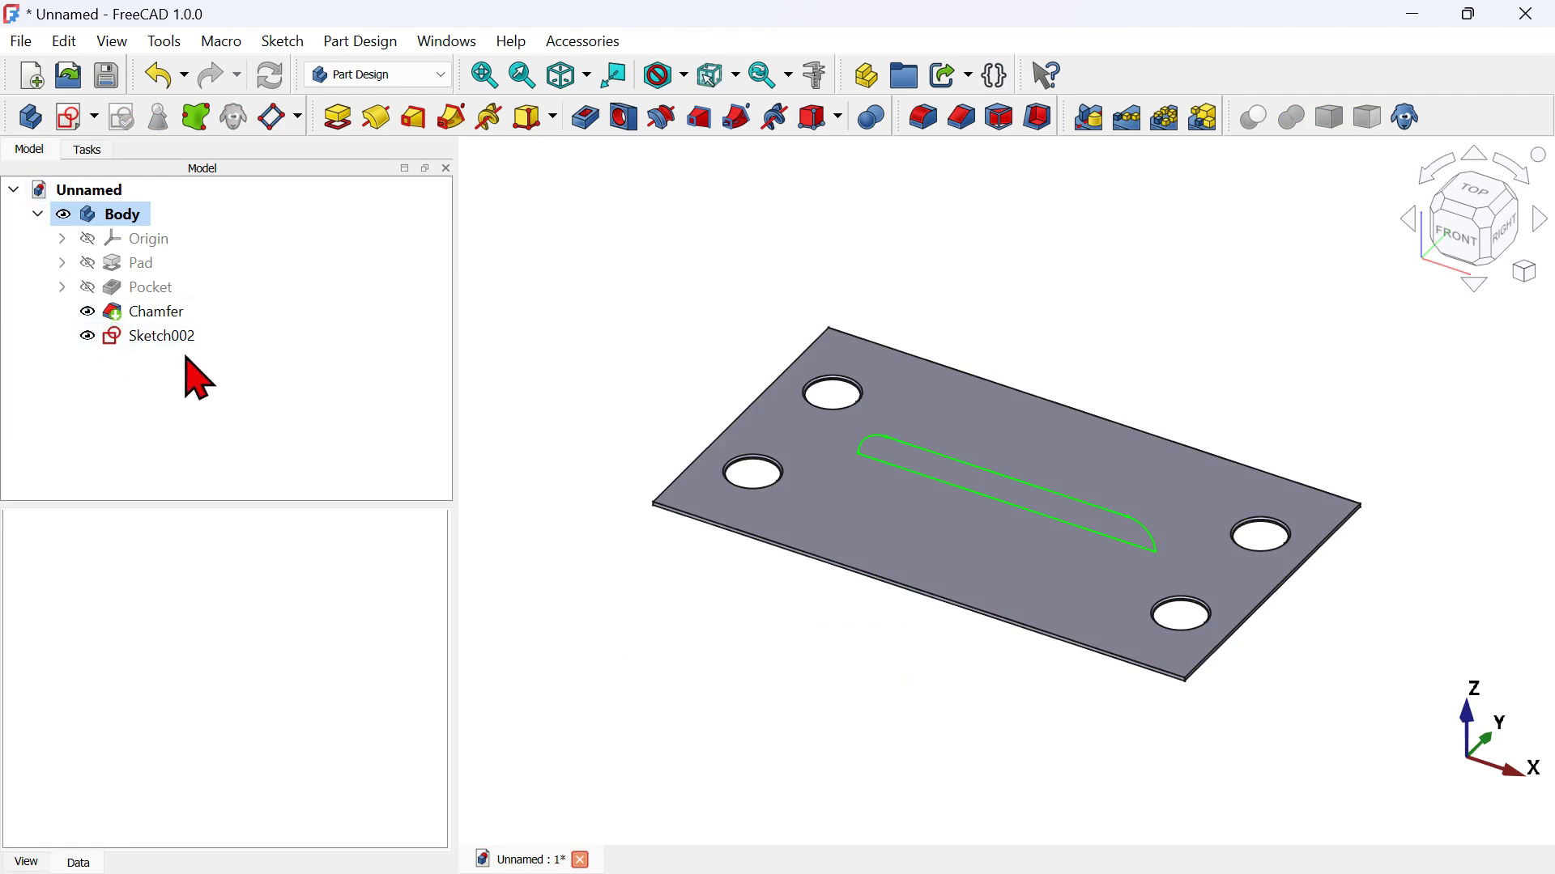
click(156, 338)
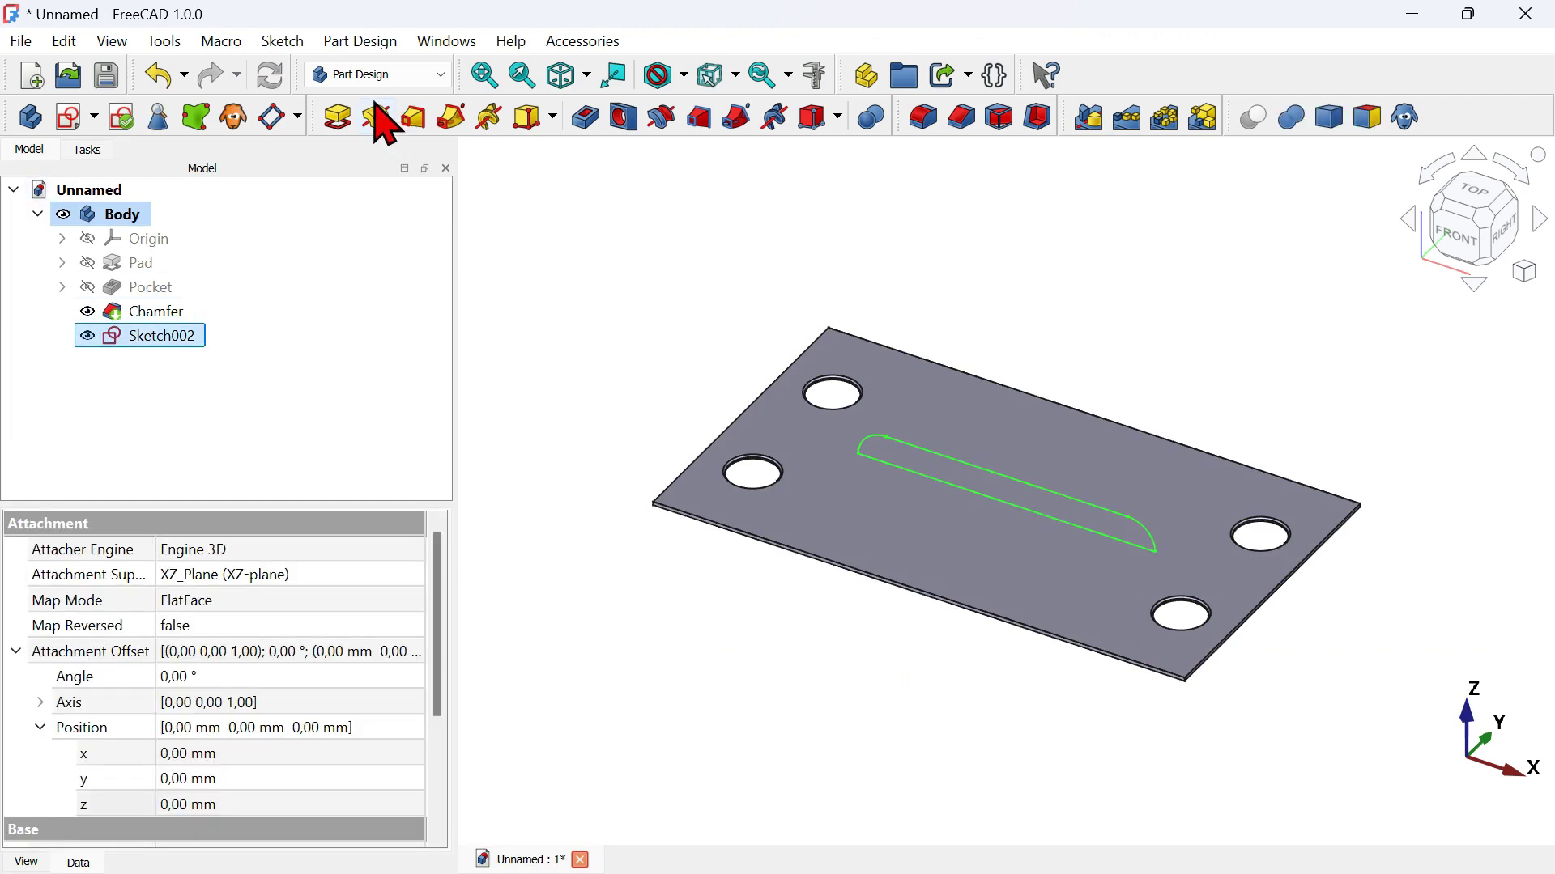
click(375, 113)
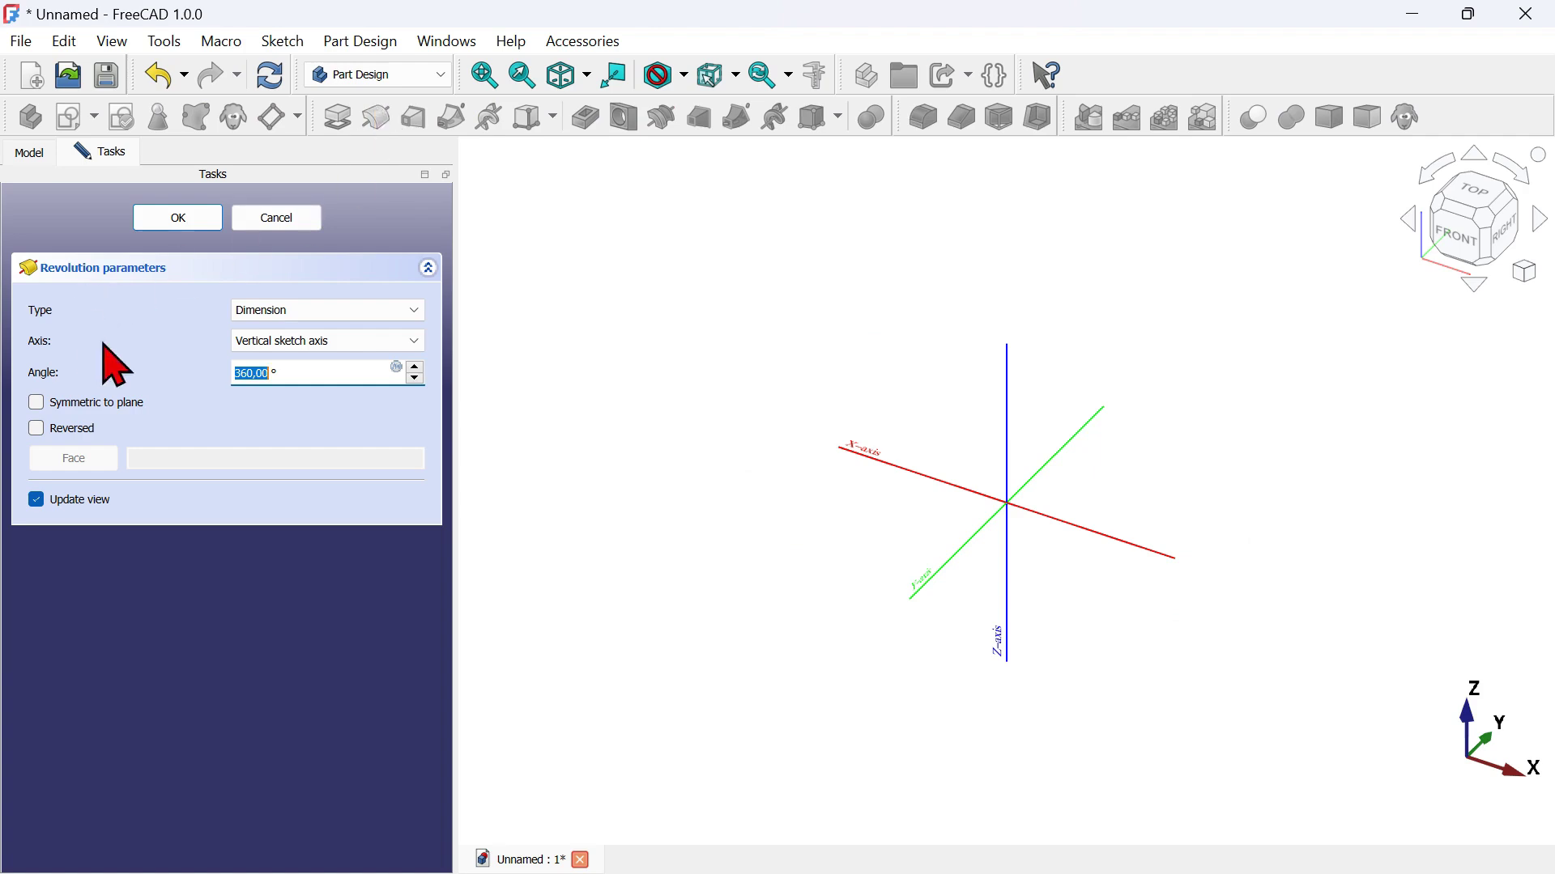
click(356, 341)
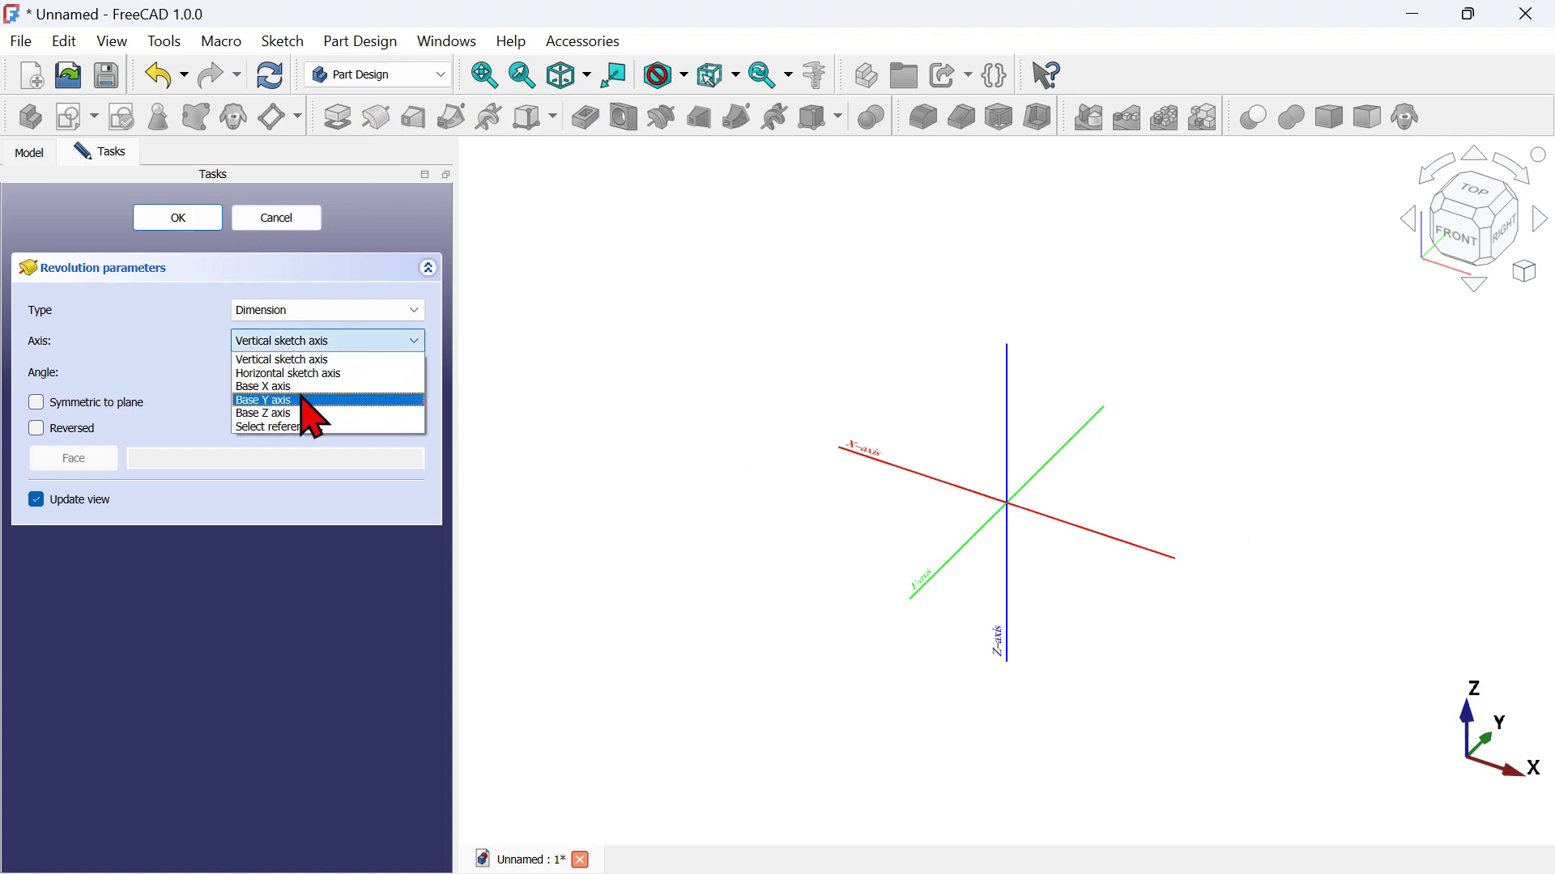
click(293, 388)
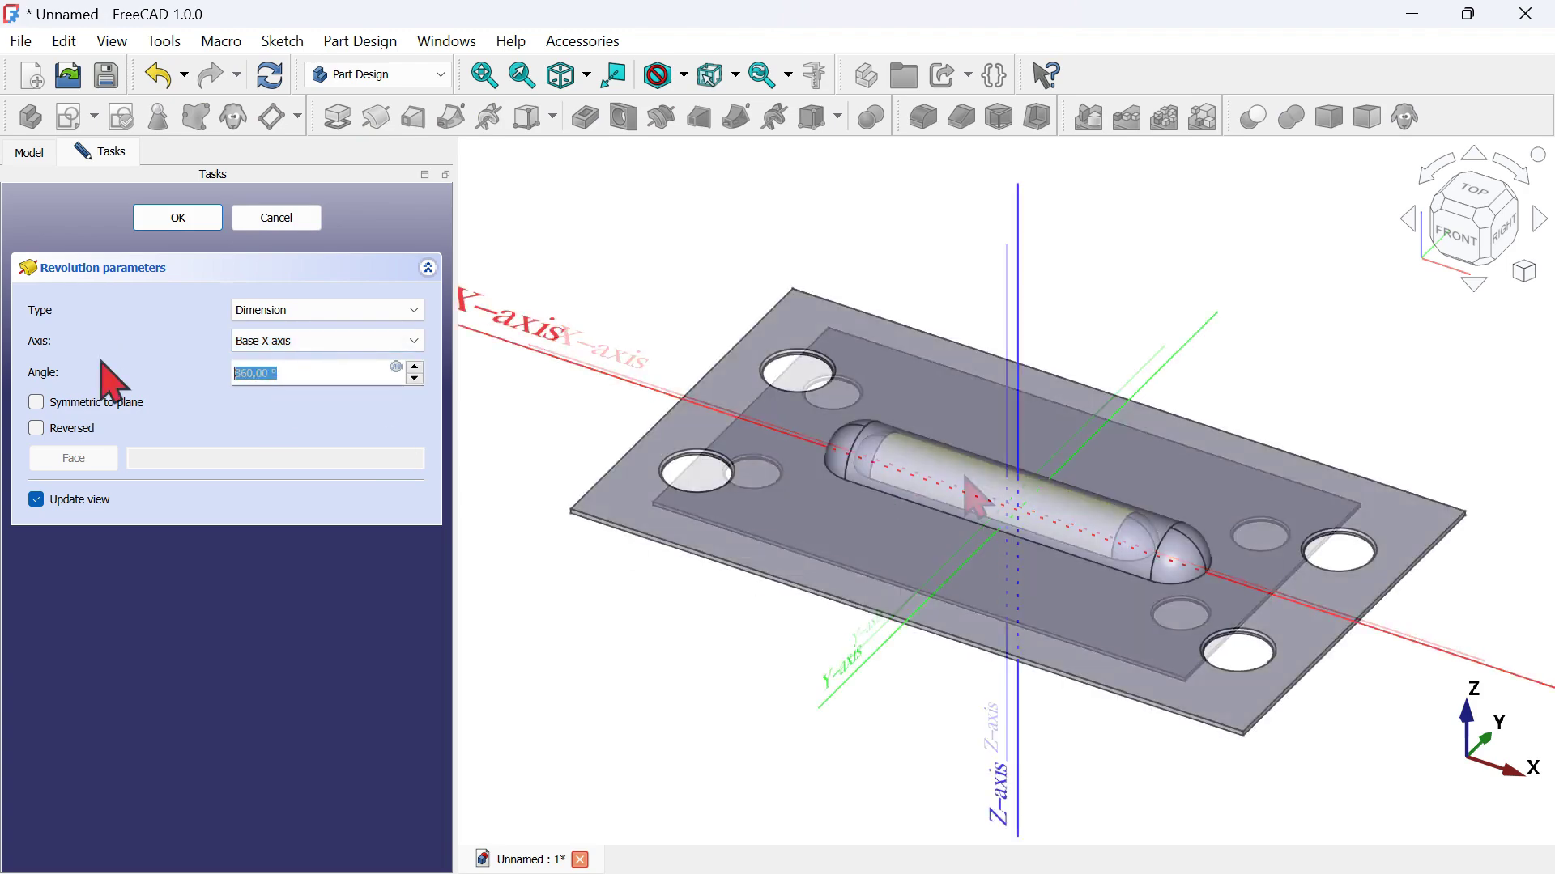
key(Tab)
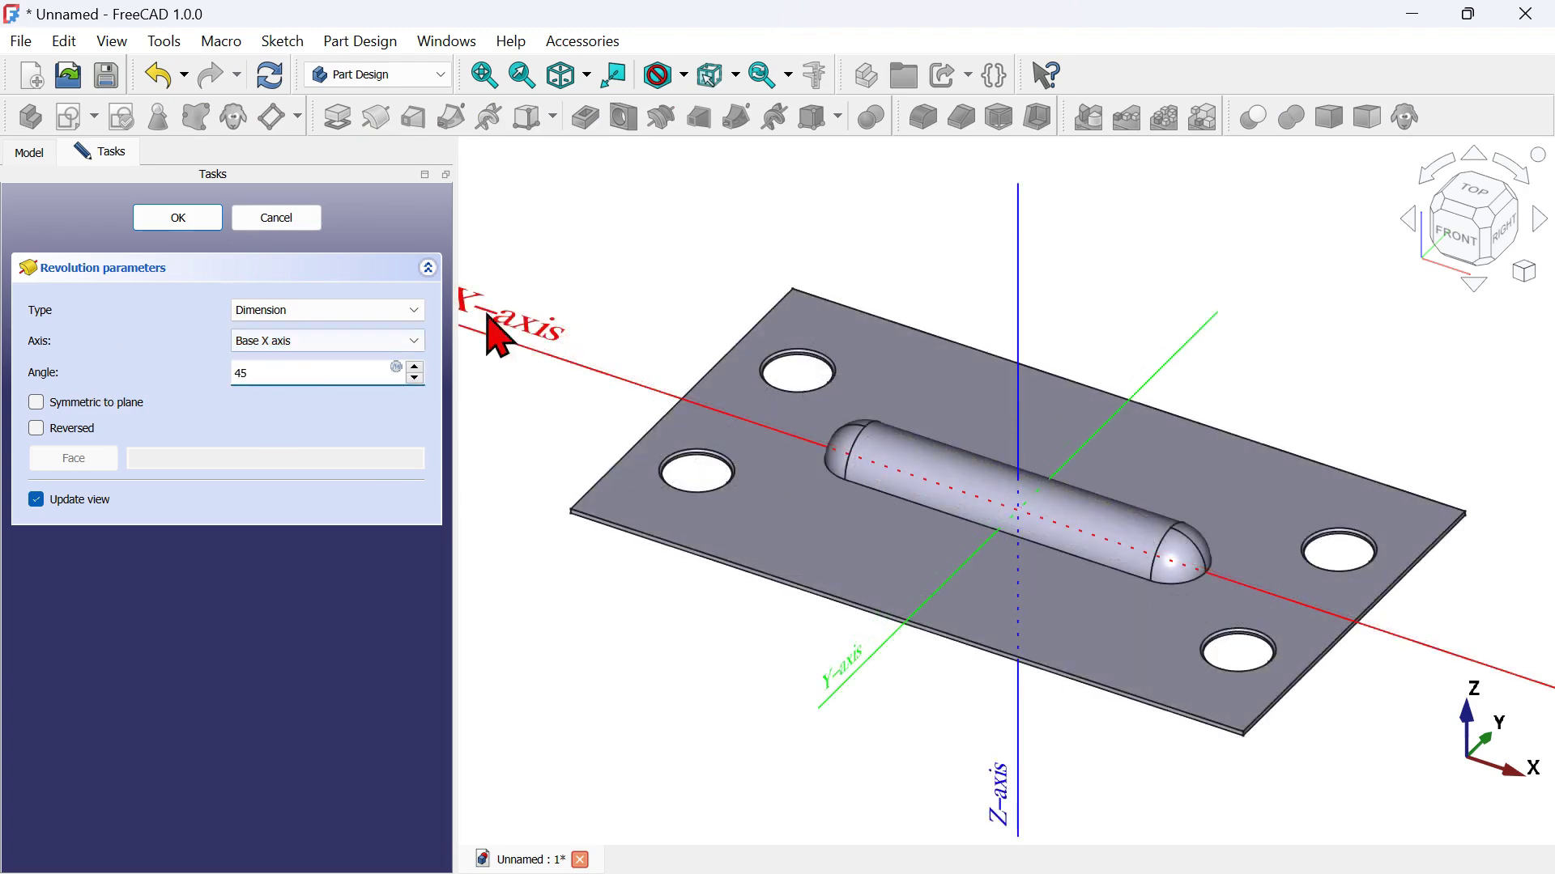
click(72, 431)
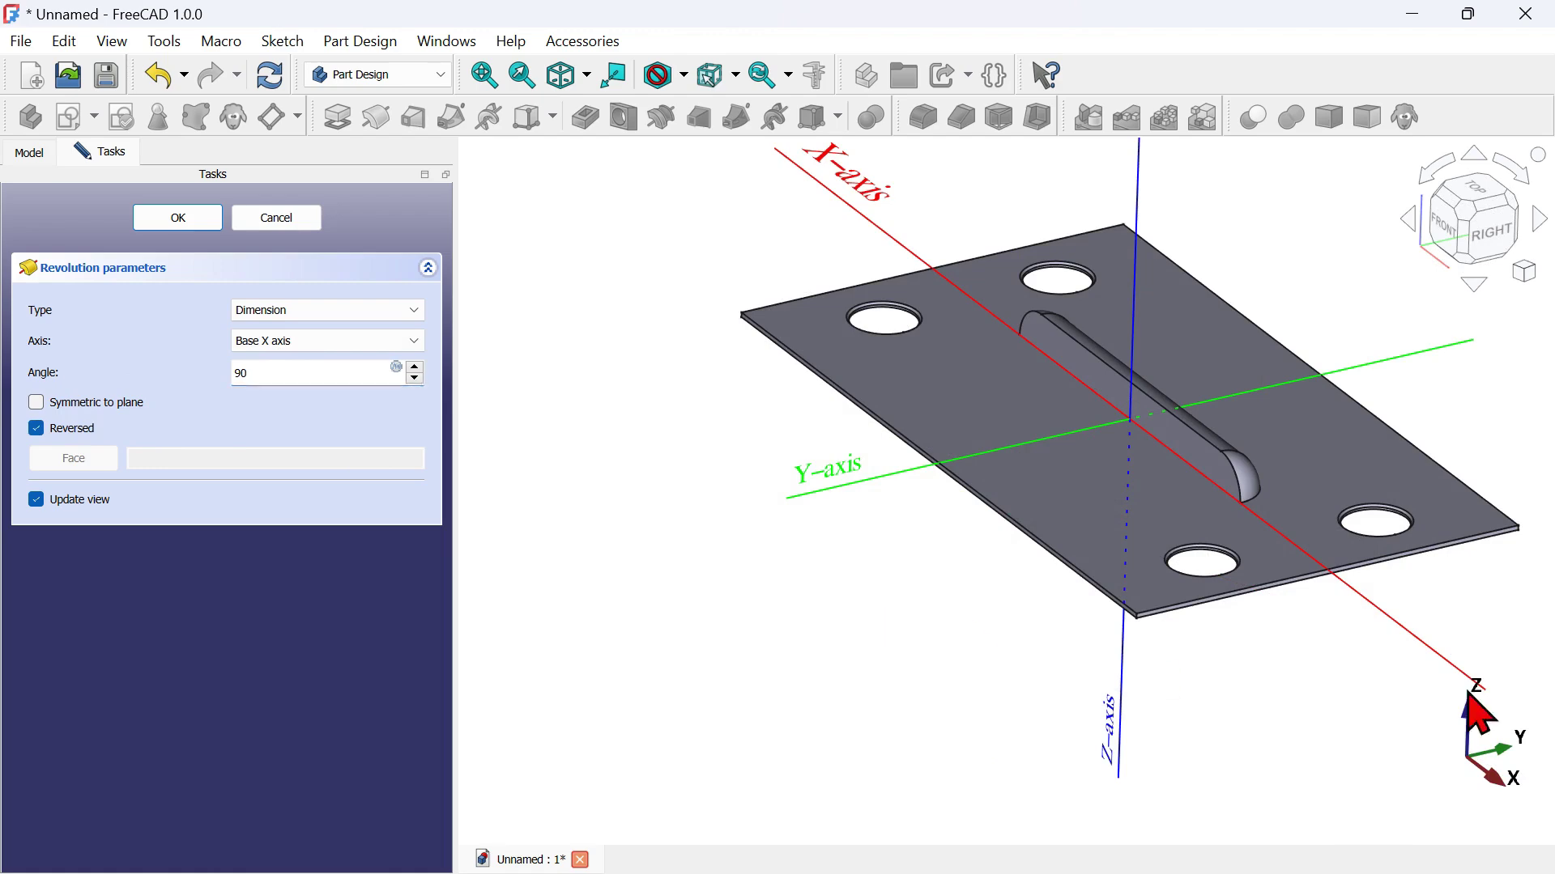
middle_drag(1476, 713, 1454, 753)
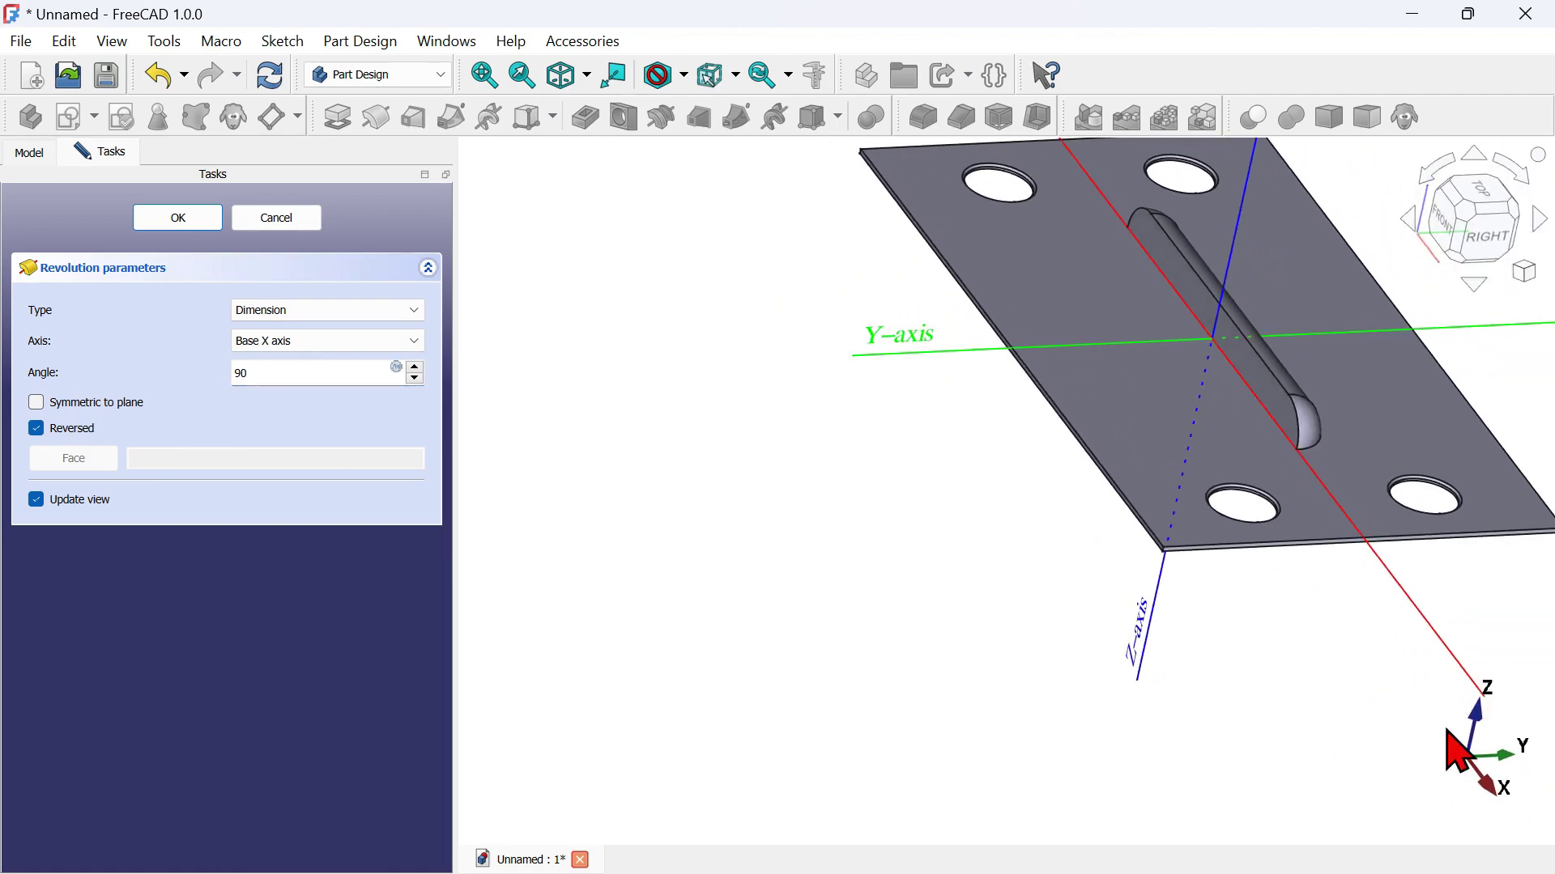
Accept the revolution, then copy and paste Sketch002 with only the original selection
click(182, 219)
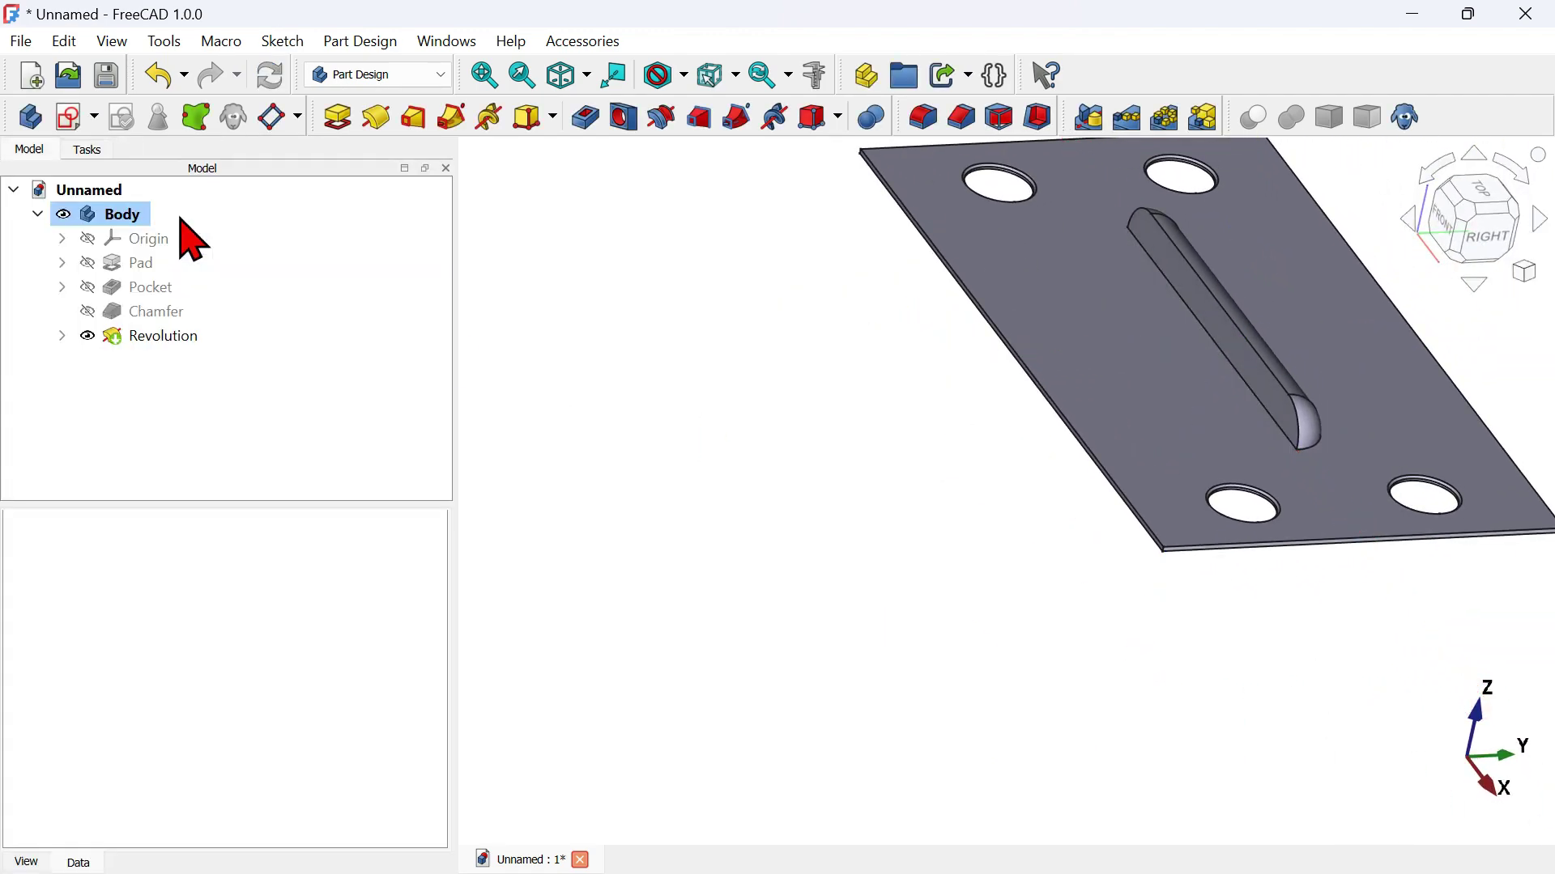
key(0)
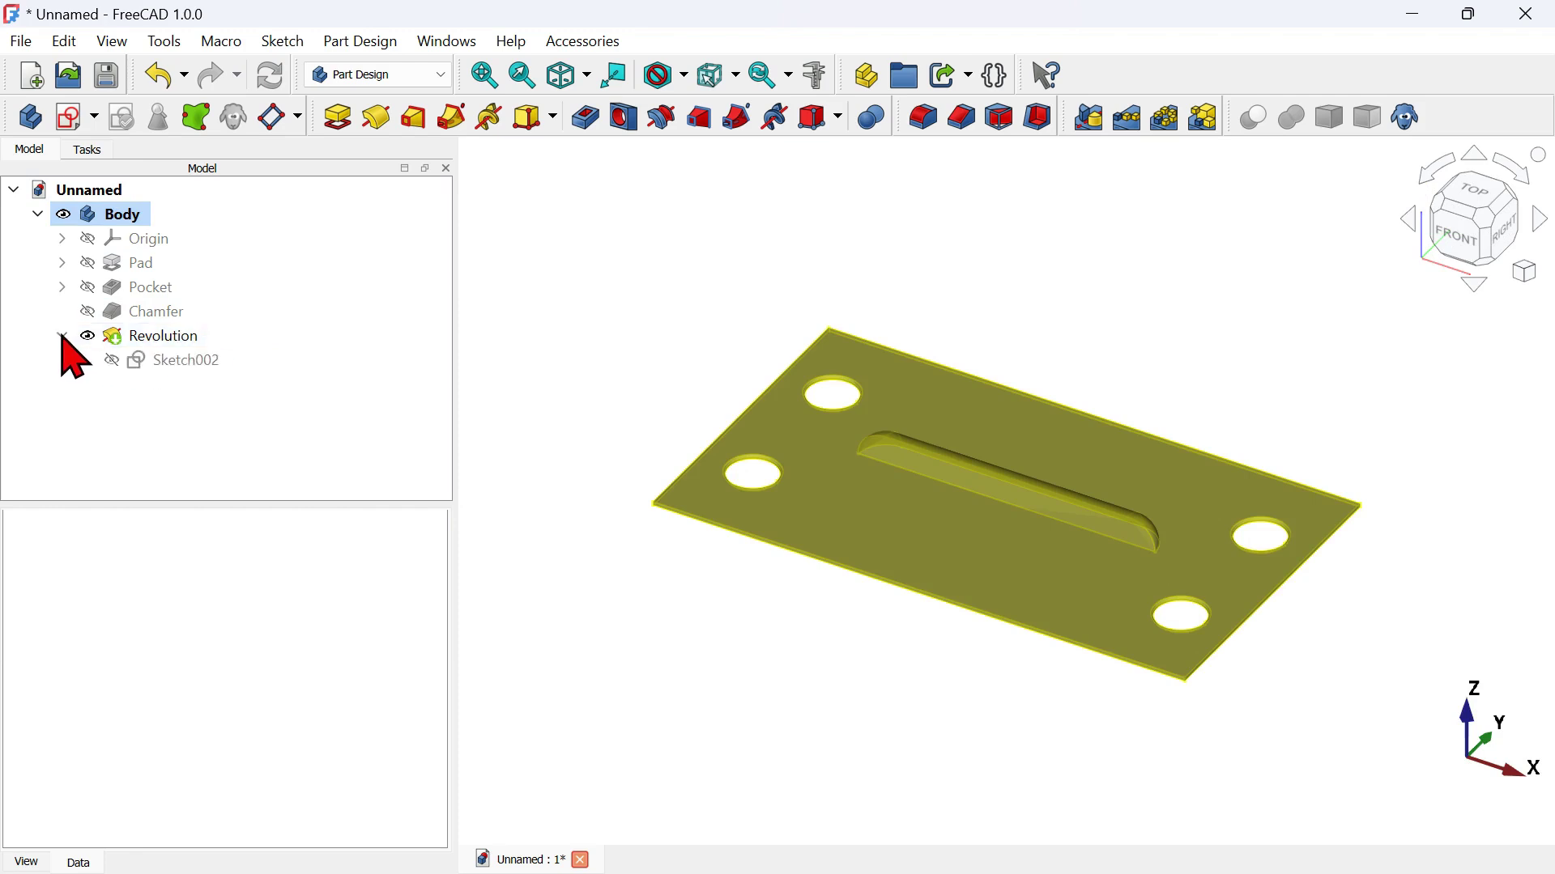
click(180, 362)
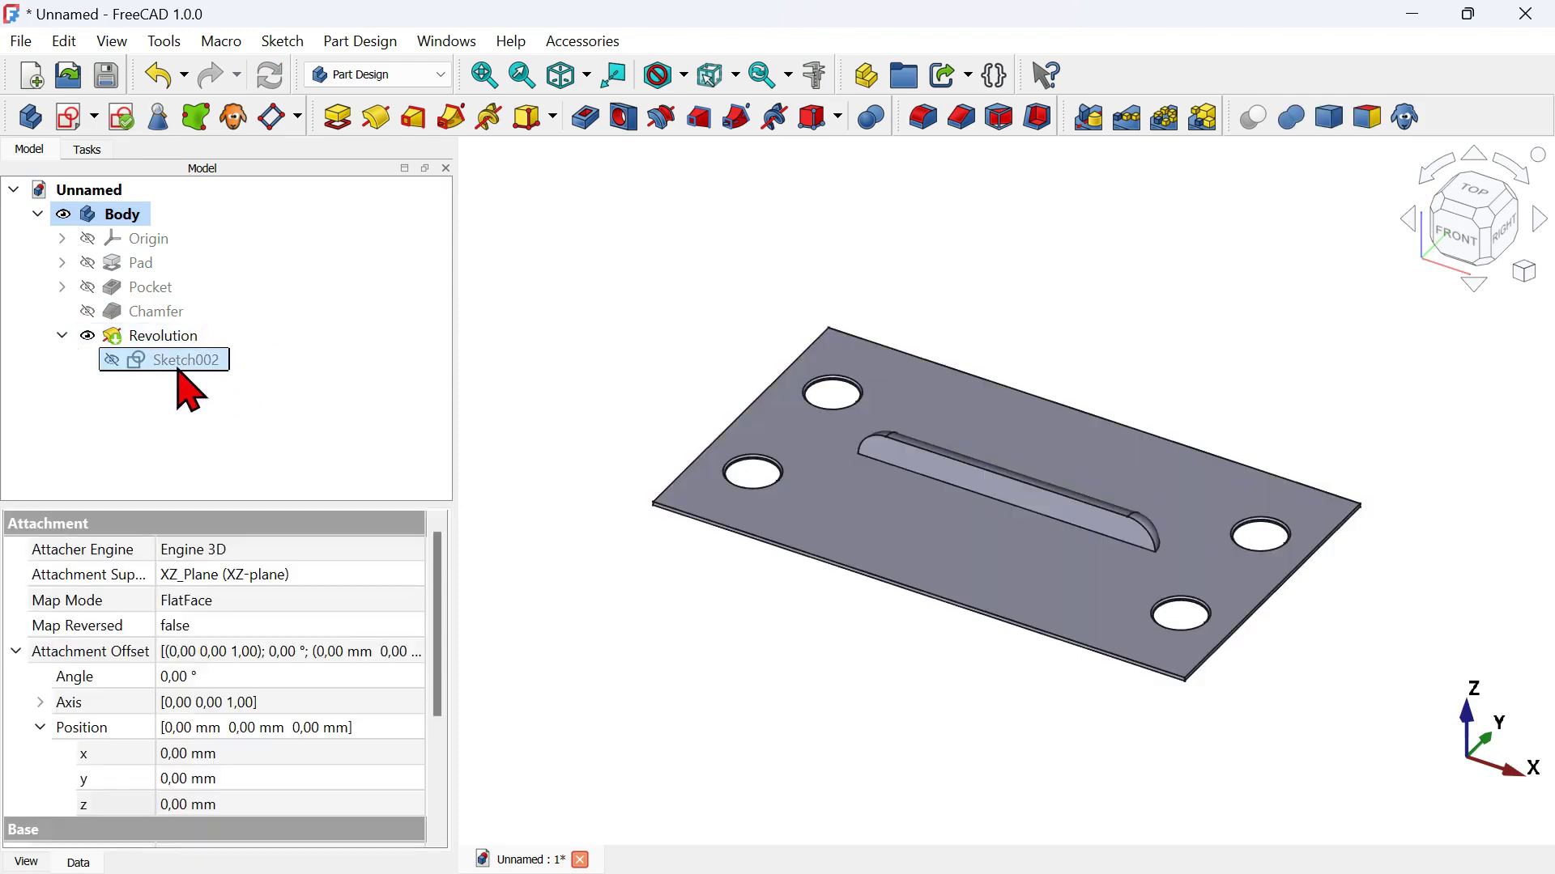
key(ctrl+c)
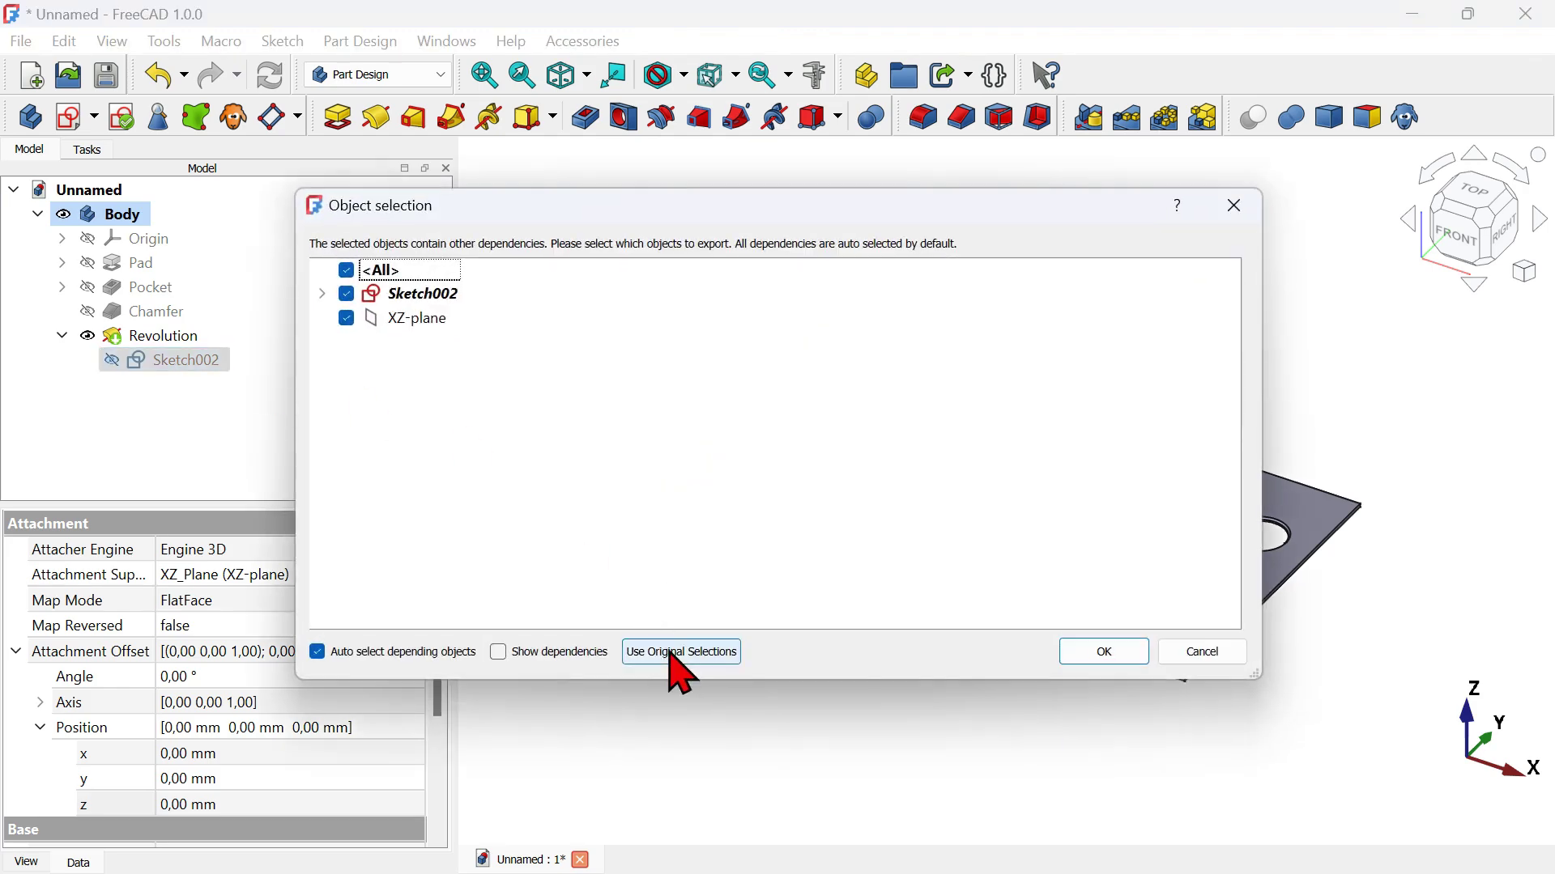
click(672, 657)
click(151, 432)
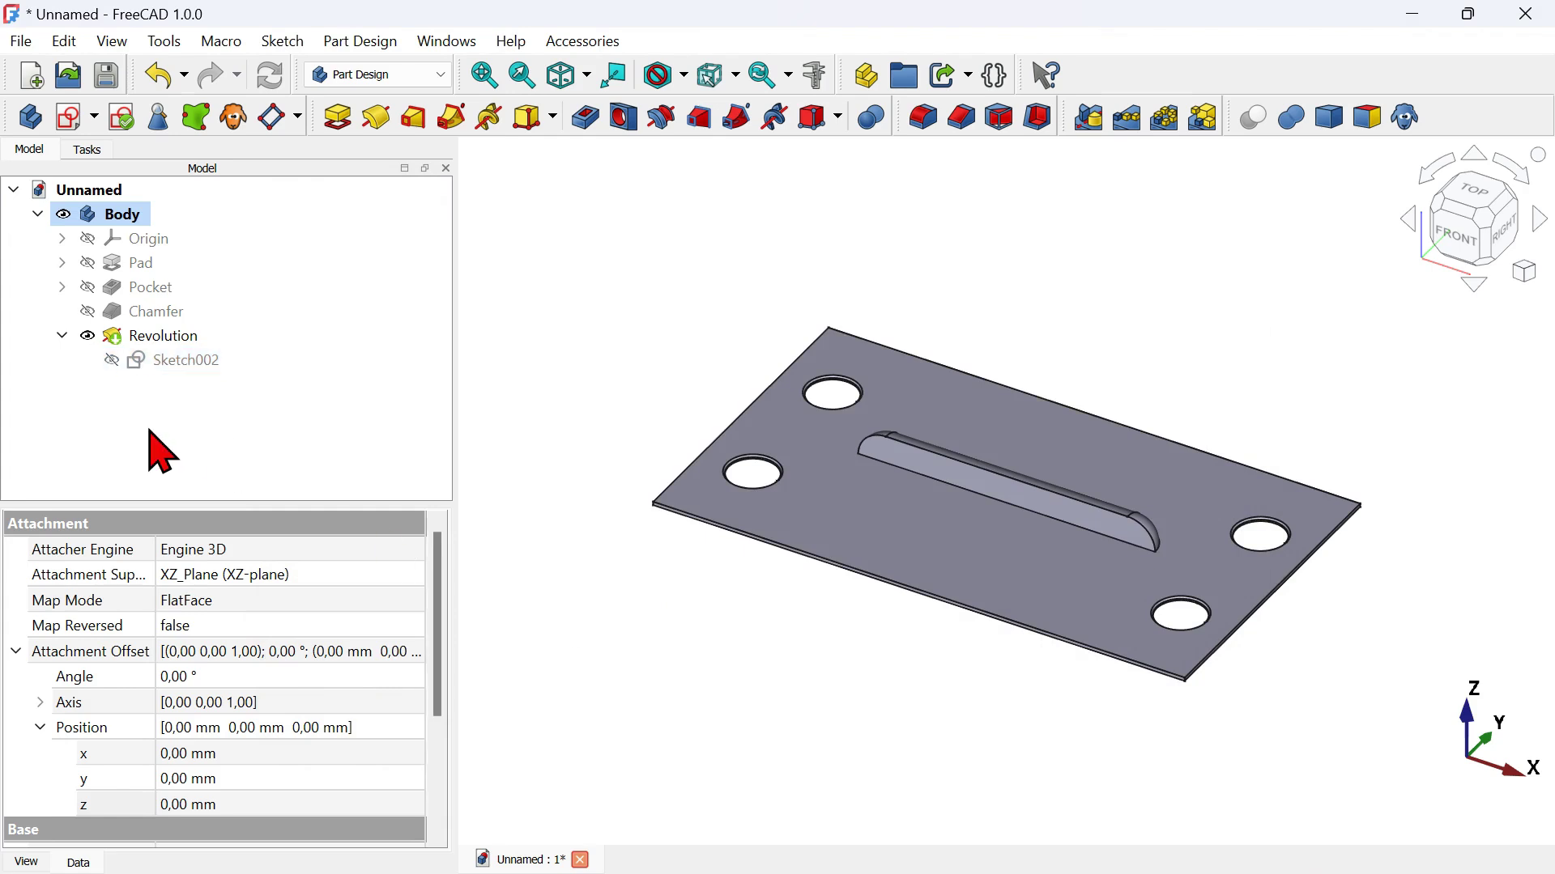
Move the Sketch003 copy into Body and open it for editing
click(121, 386)
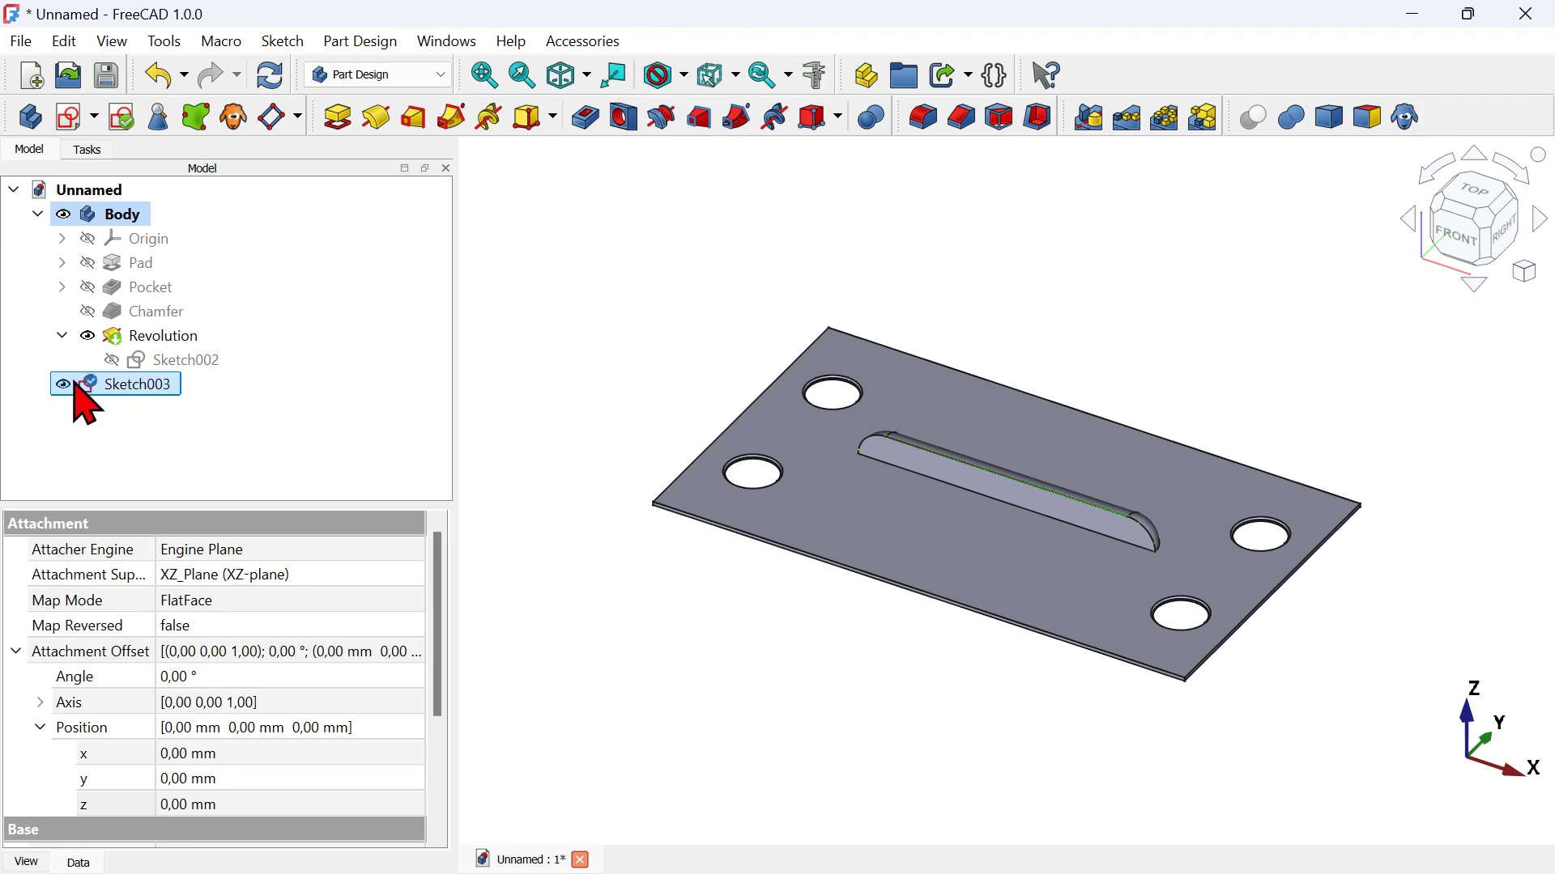
mouse_move(156, 392)
mouse_down()
mouse_move(243, 237)
mouse_move(202, 232)
mouse_up()
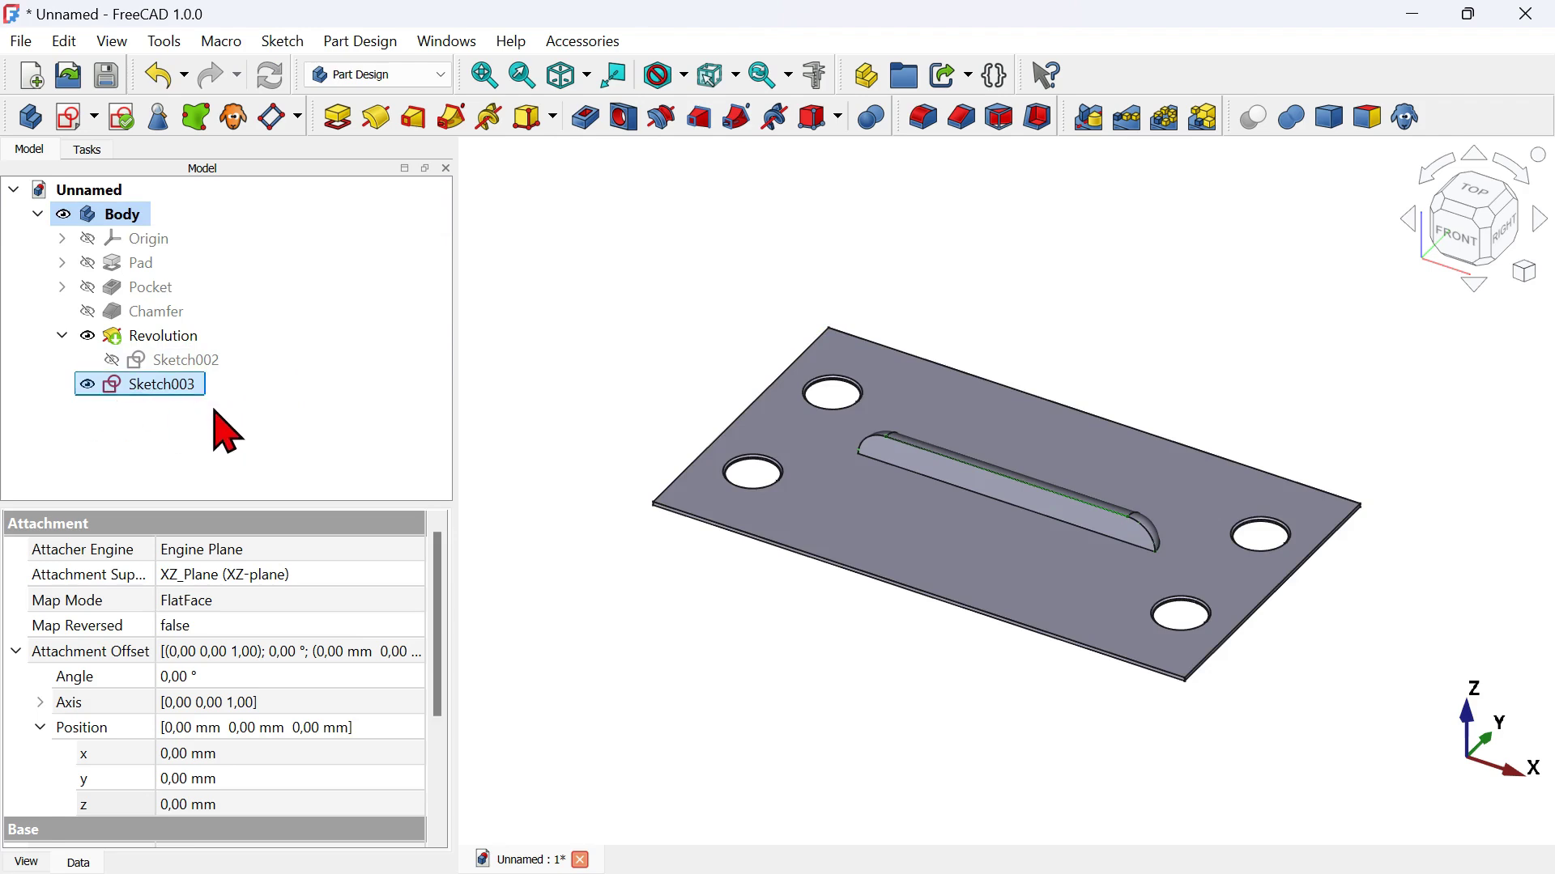
double_click(157, 384)
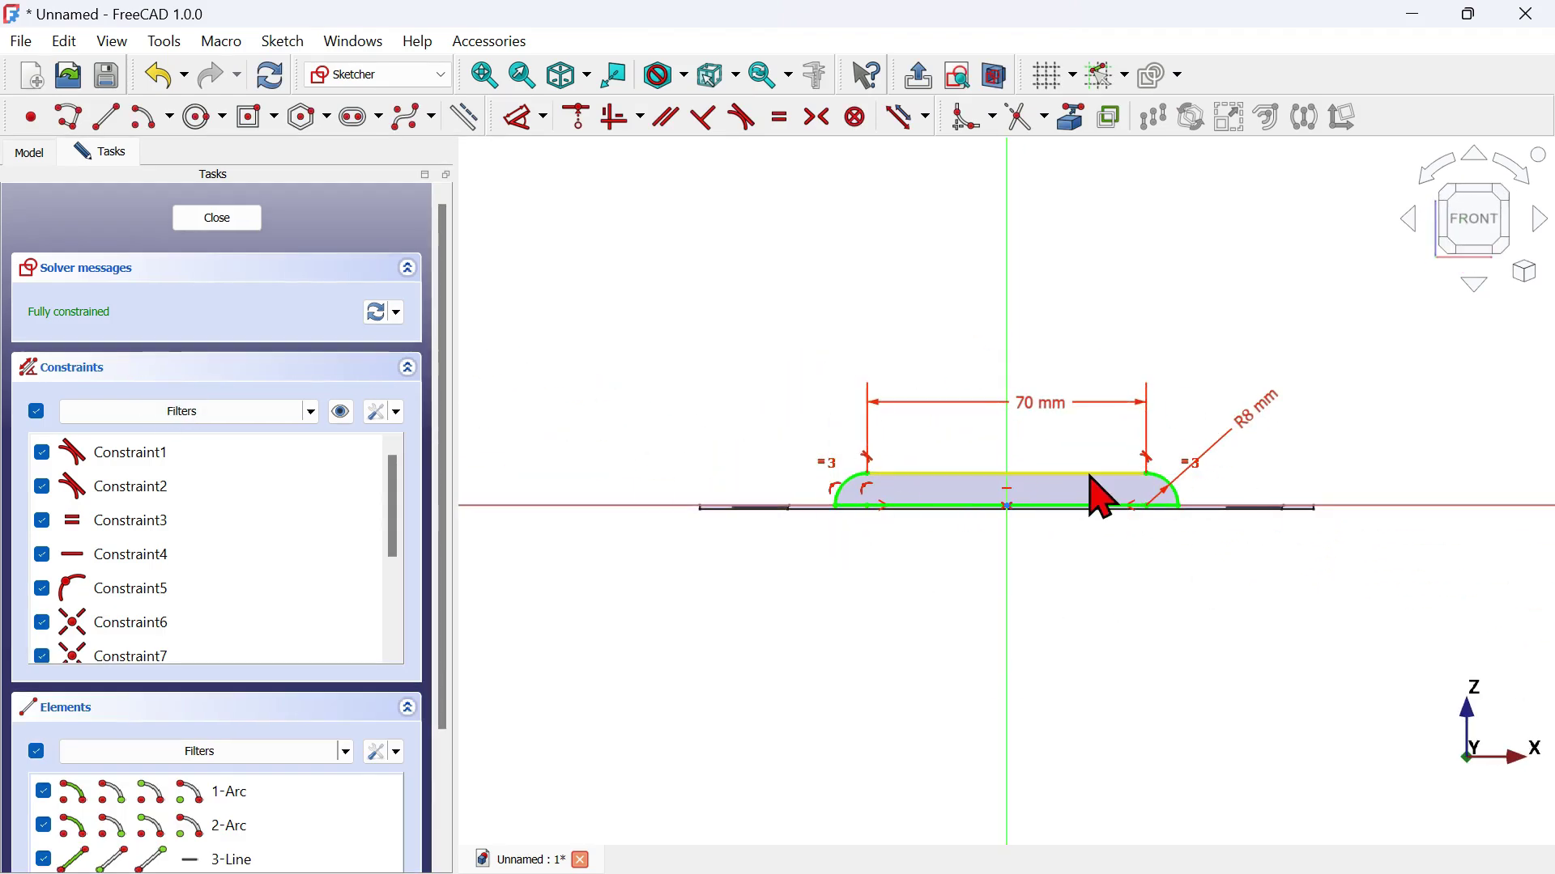
scroll(1097, 492, up, 3)
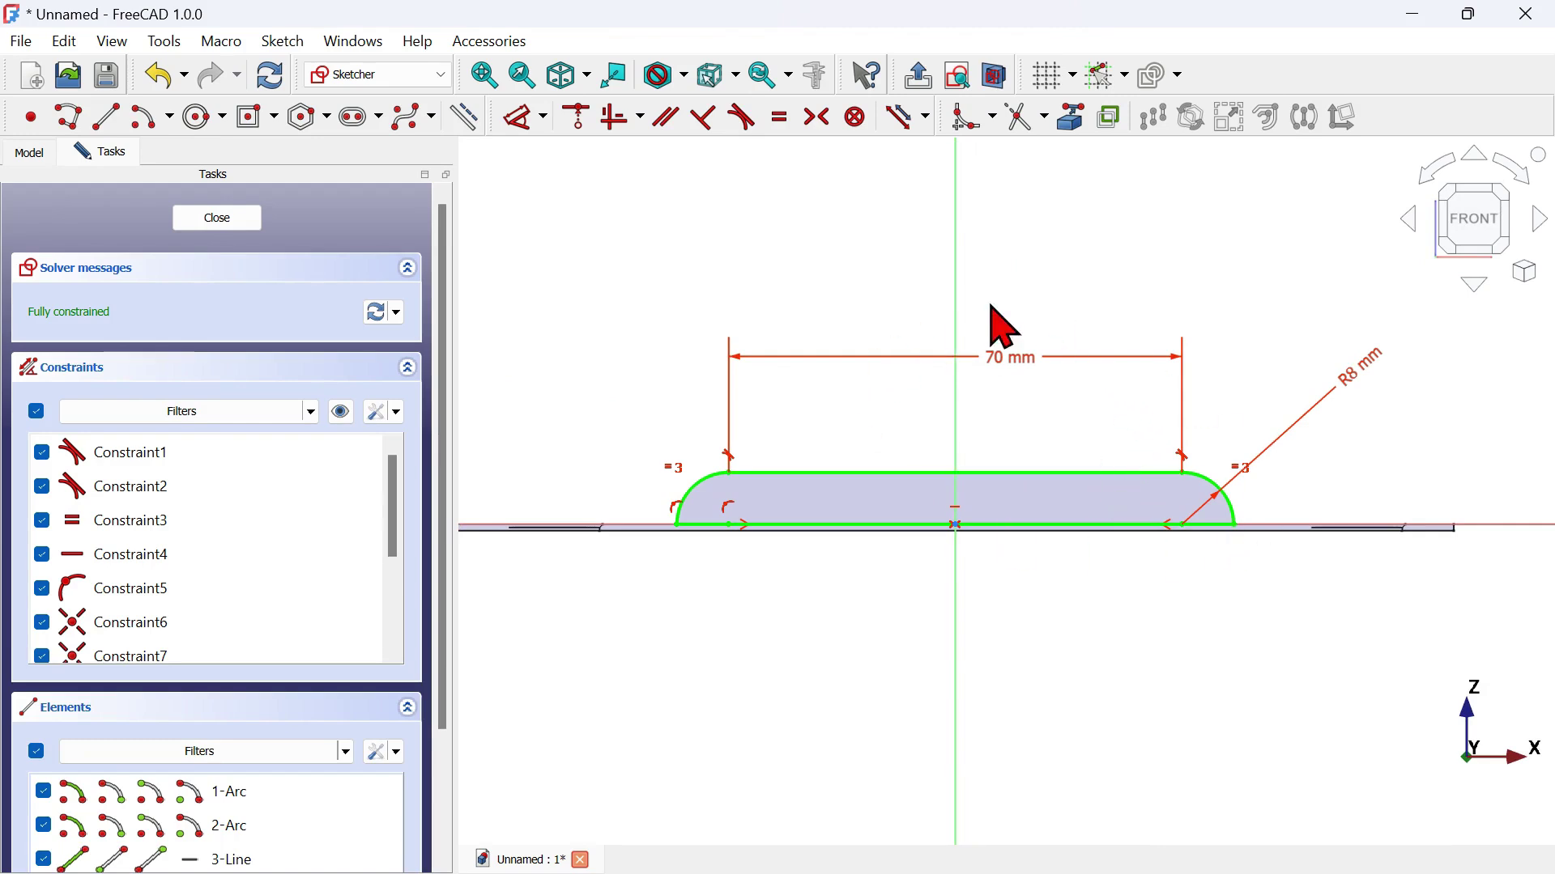
Delete the 70 mm and R8 dimensions and drag the top line down inside the outline
scroll(964, 451, up, 1)
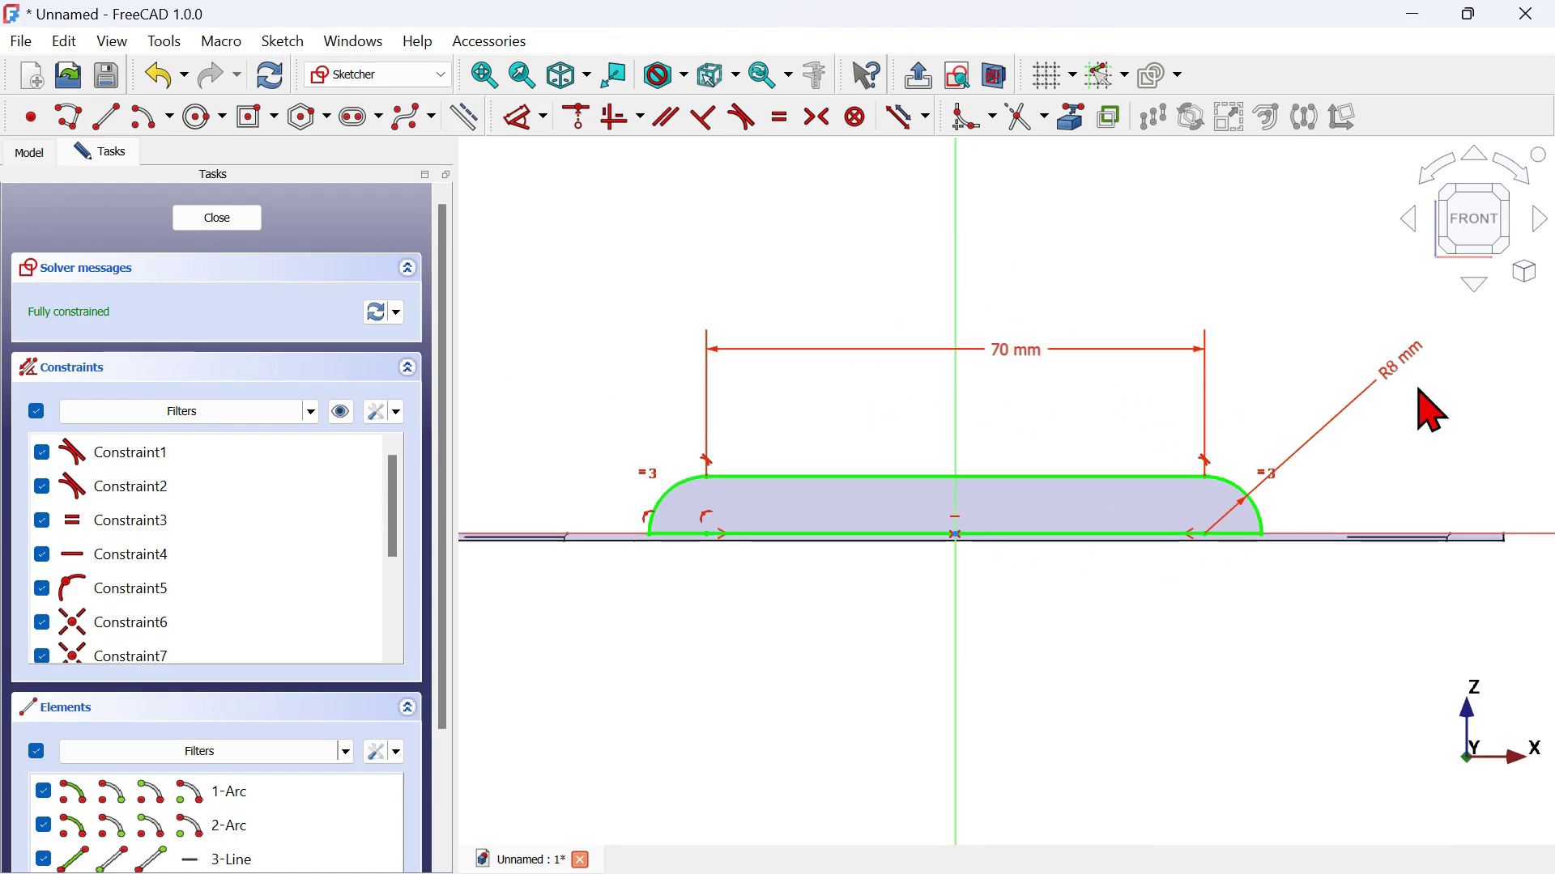
click(1009, 359)
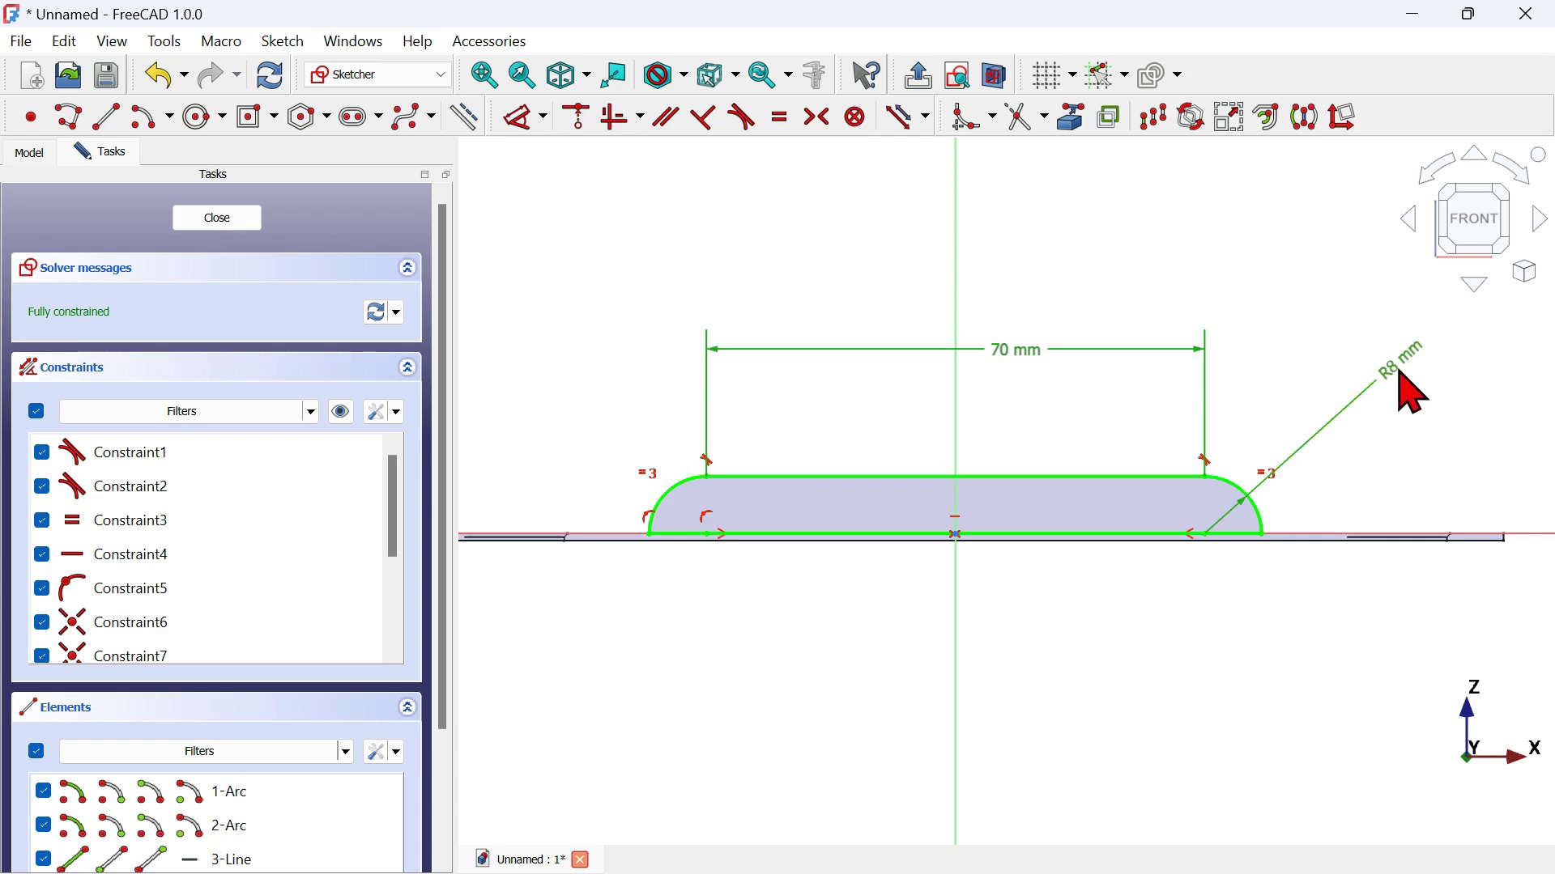
key(Delete)
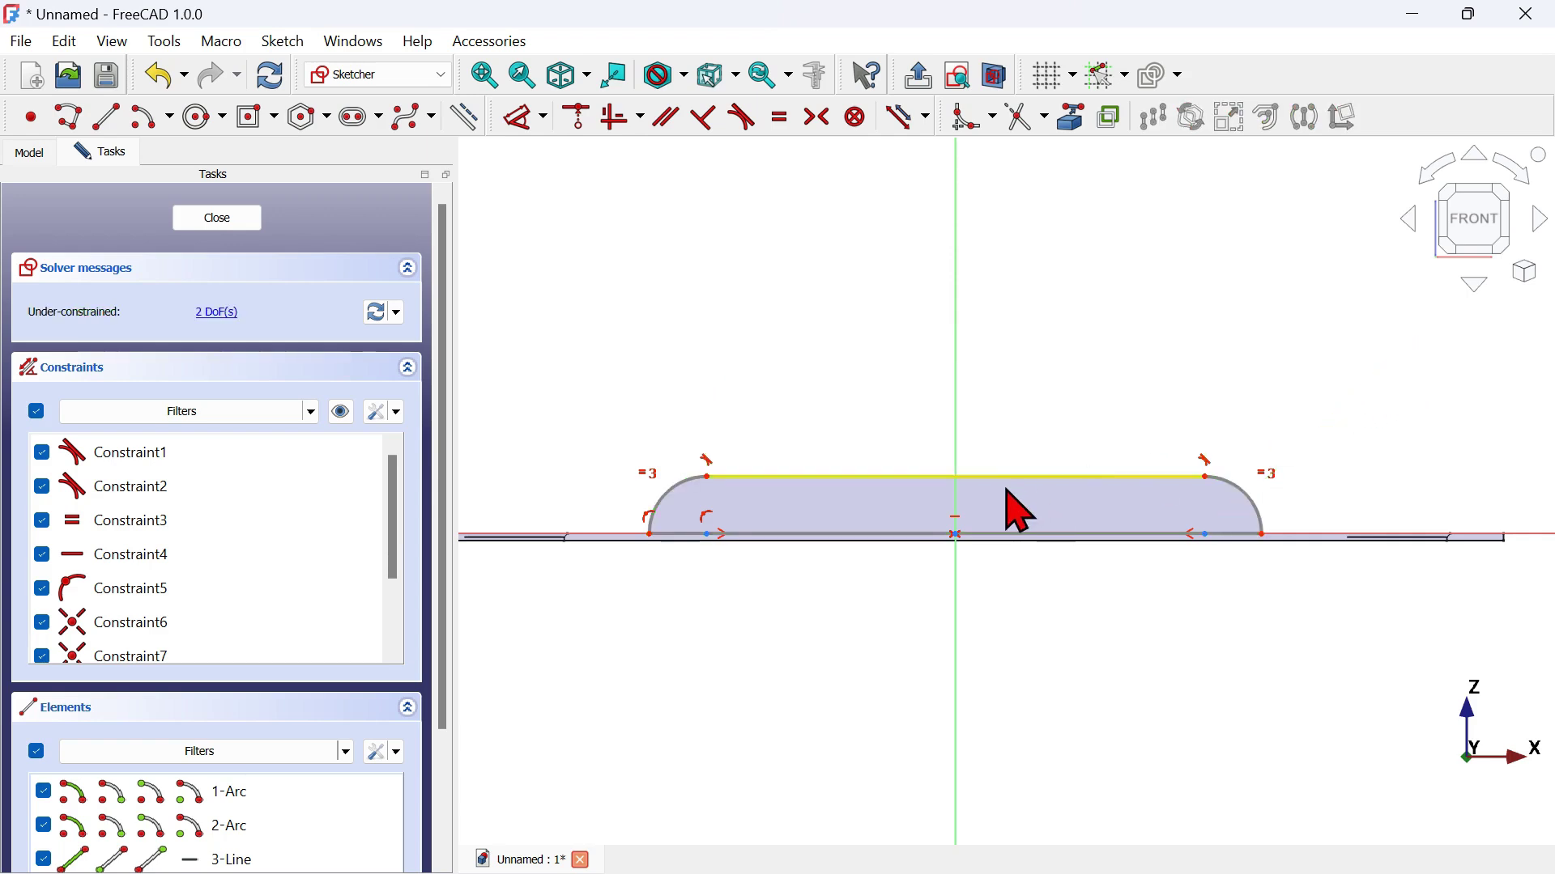
scroll(1010, 495, up, 1)
drag(1002, 468, 1002, 497)
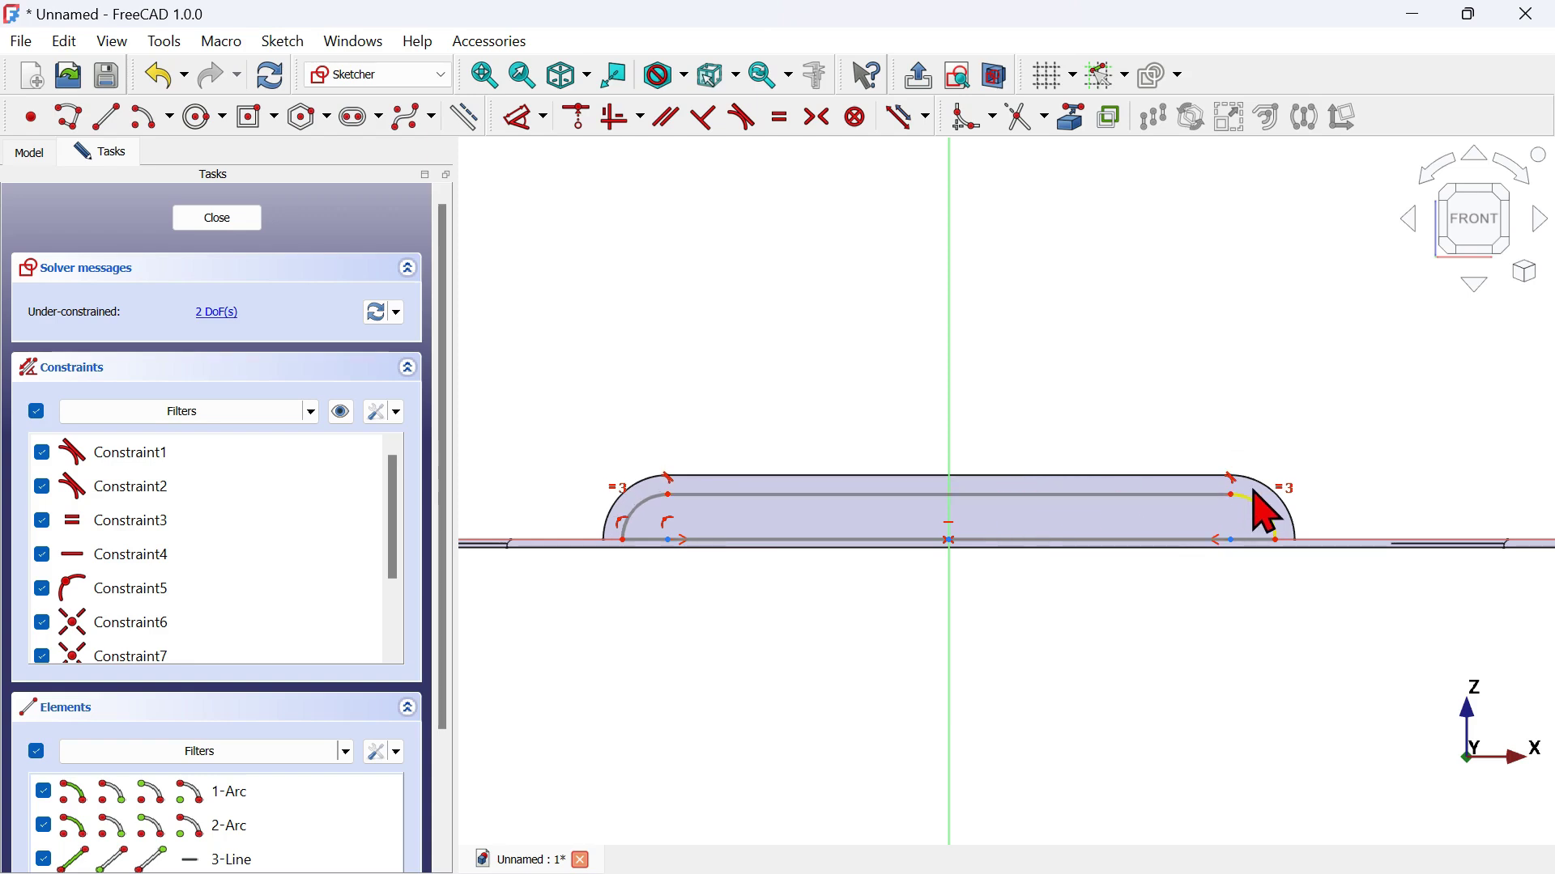
scroll(1267, 512, up, 2)
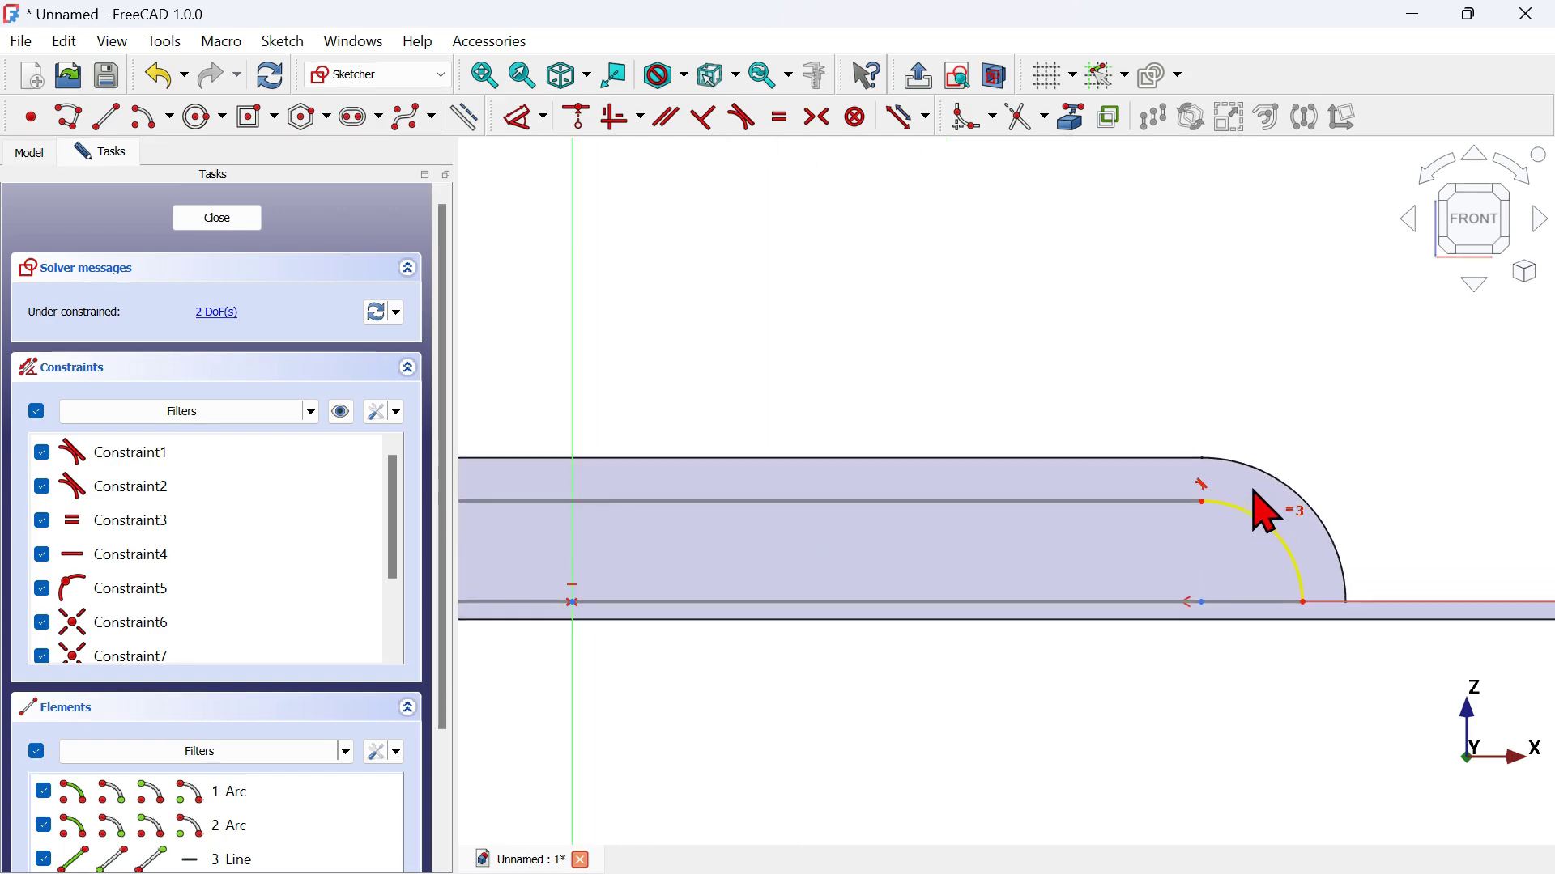
Reference the original top edge as external geometry and measure its distance to the inner top line
click(1075, 119)
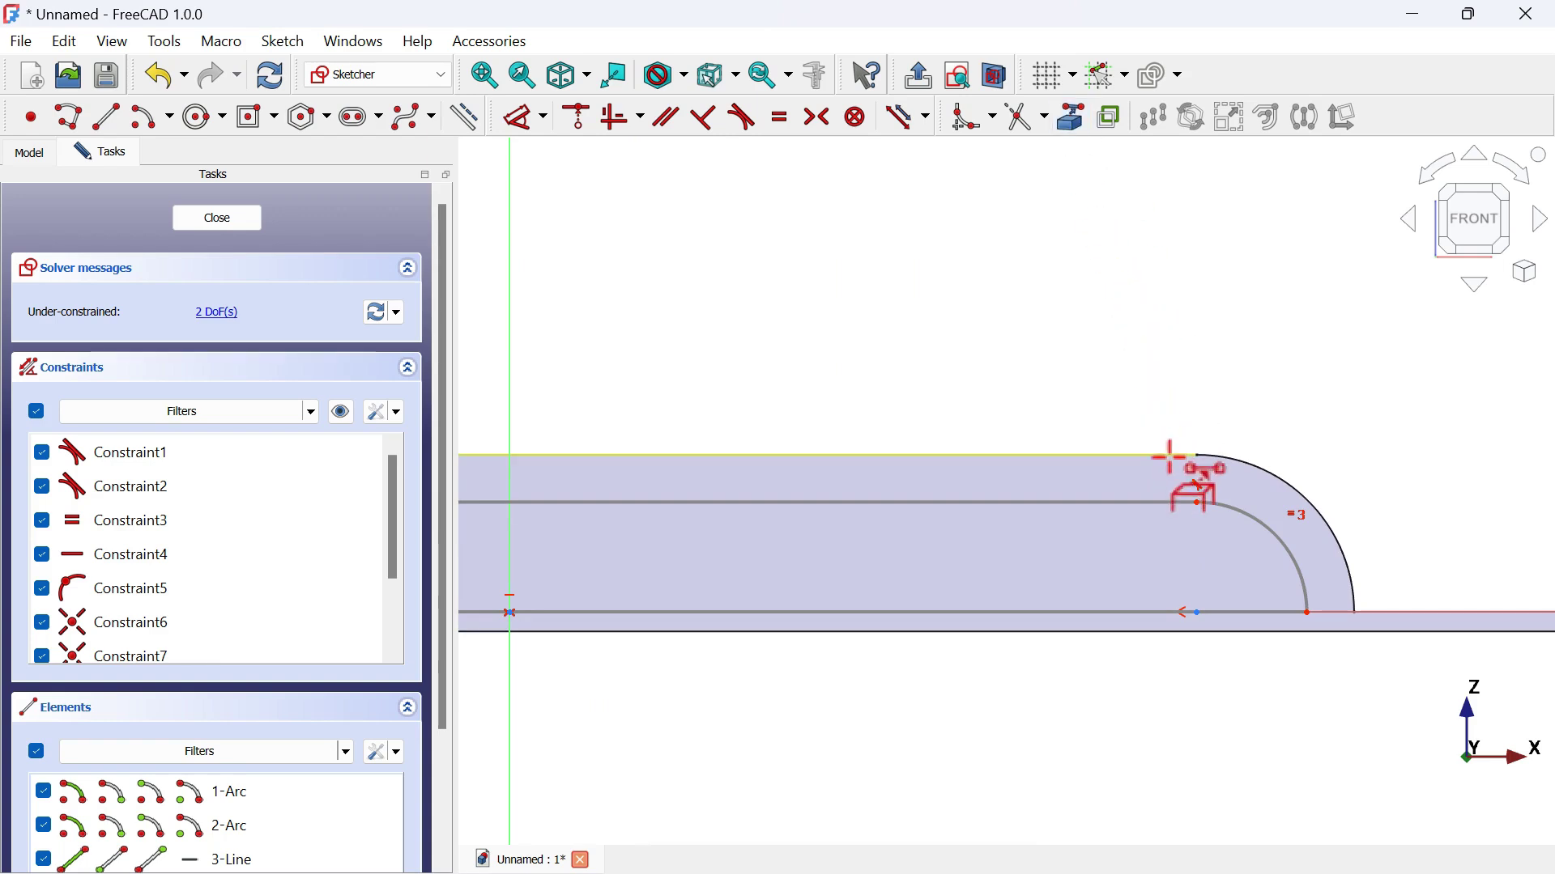
click(1173, 468)
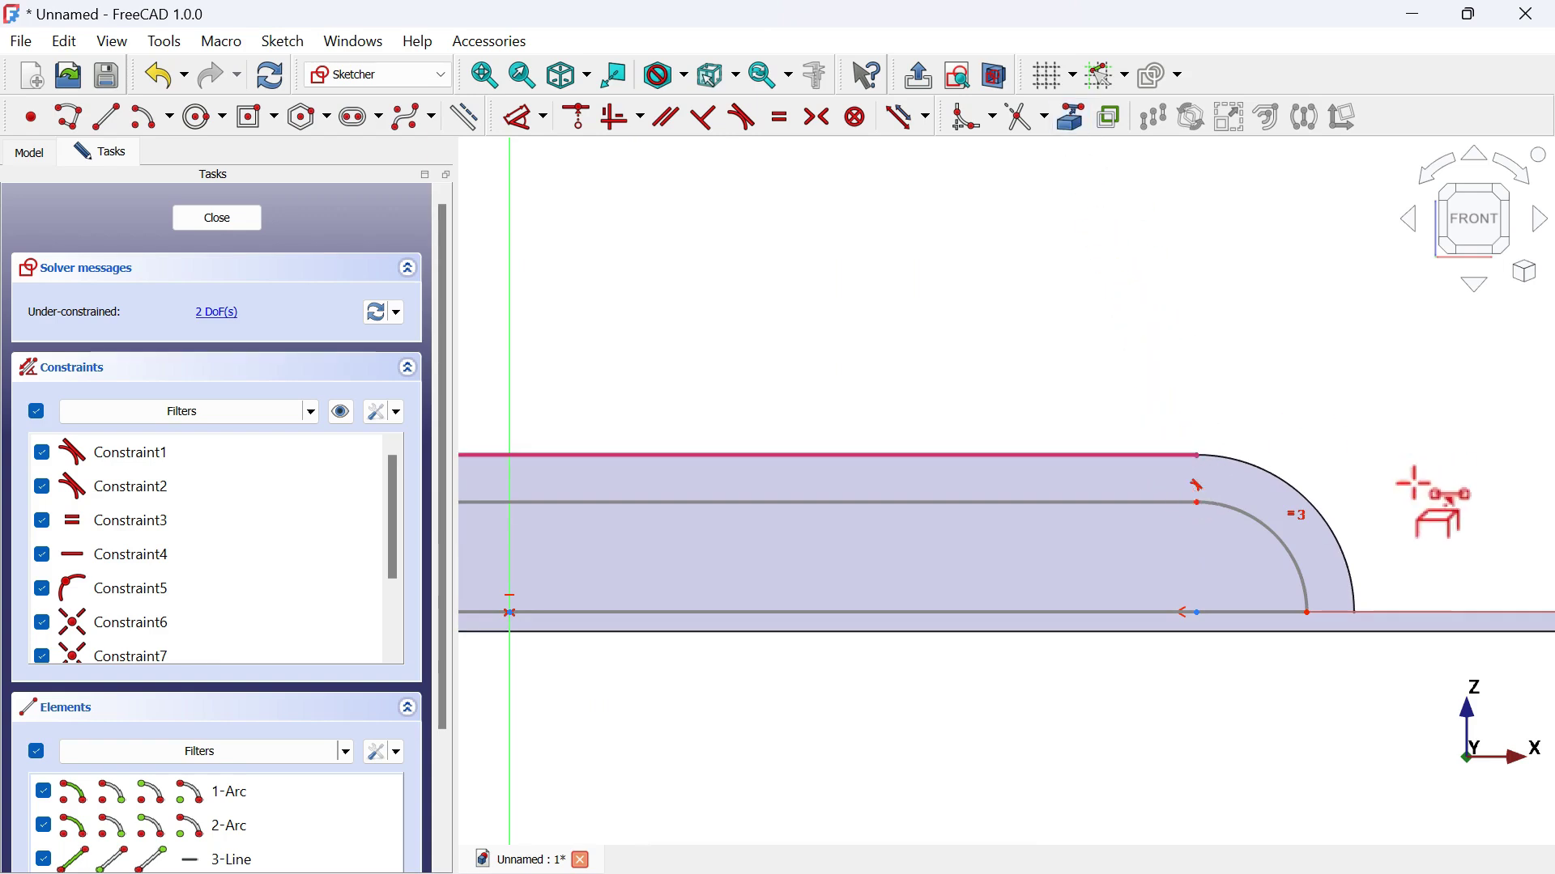
scroll(1407, 486, up, 2)
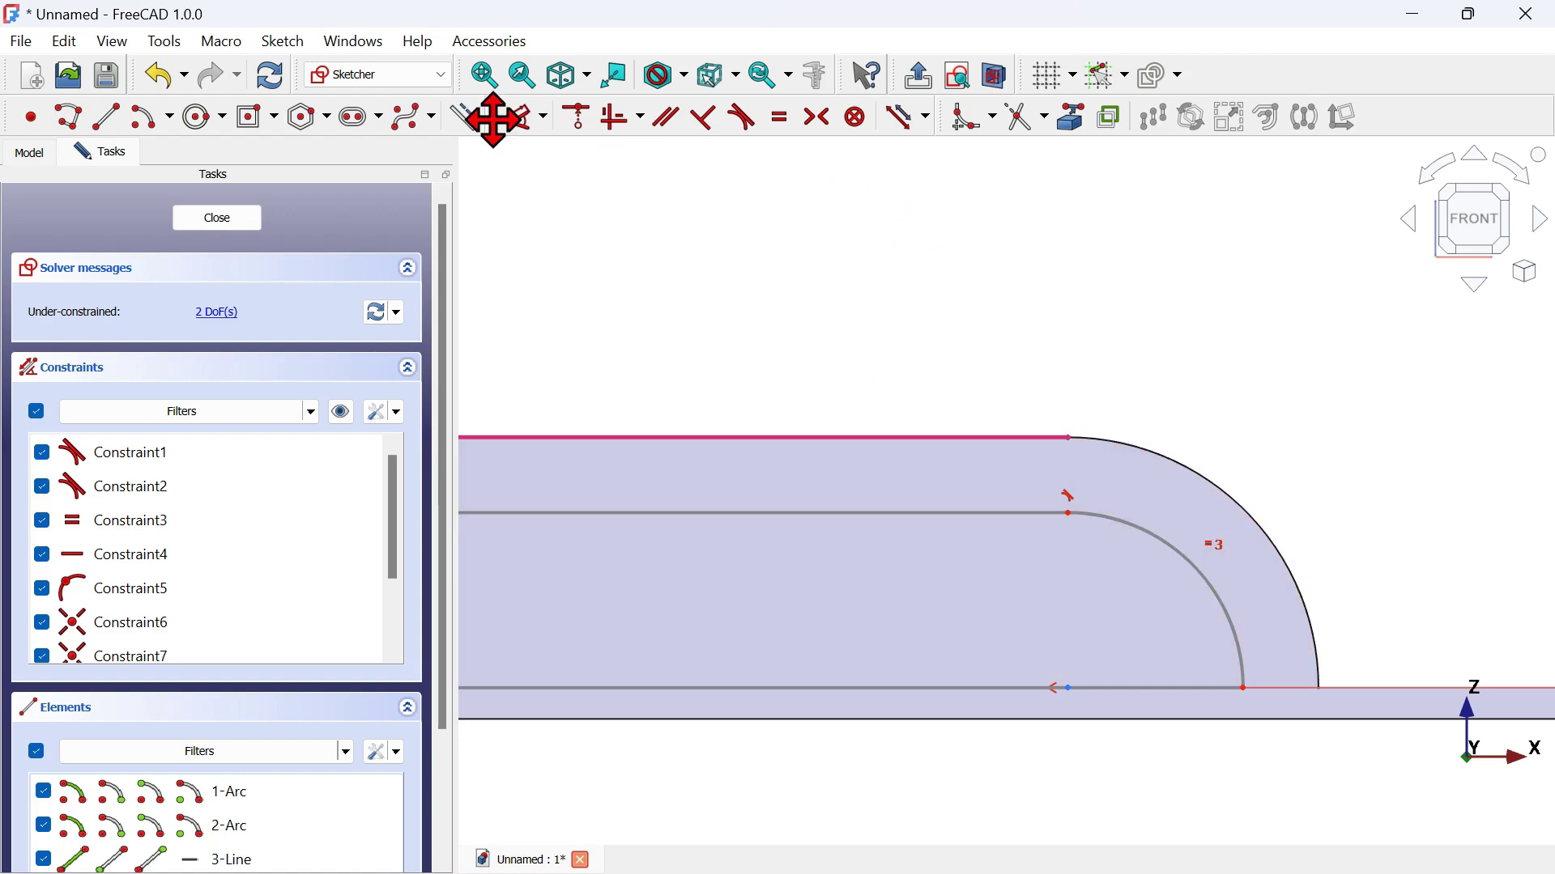
click(522, 121)
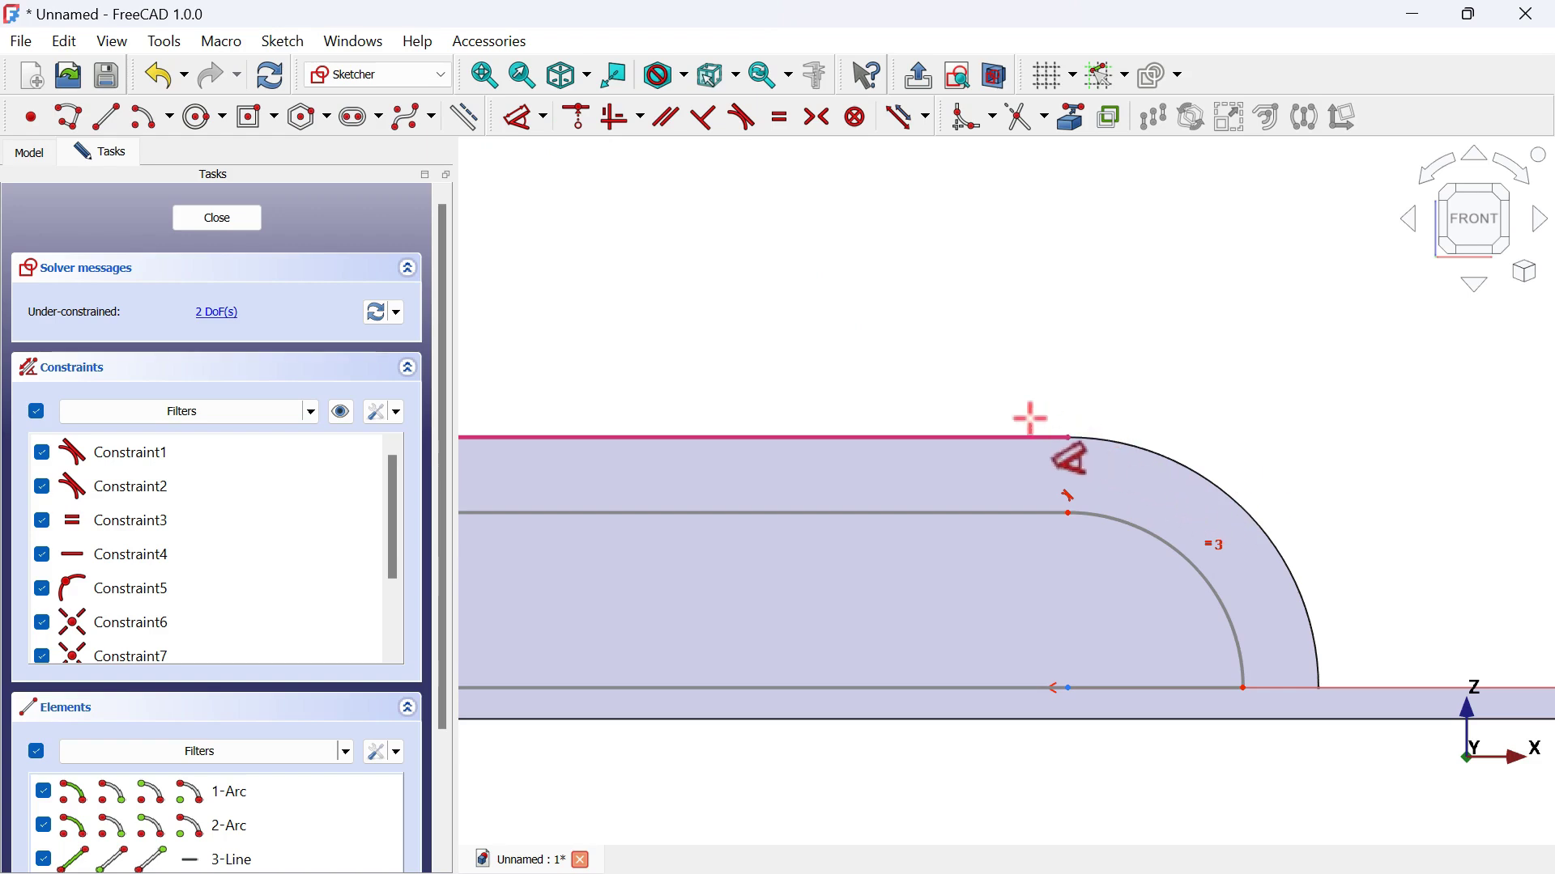
click(976, 435)
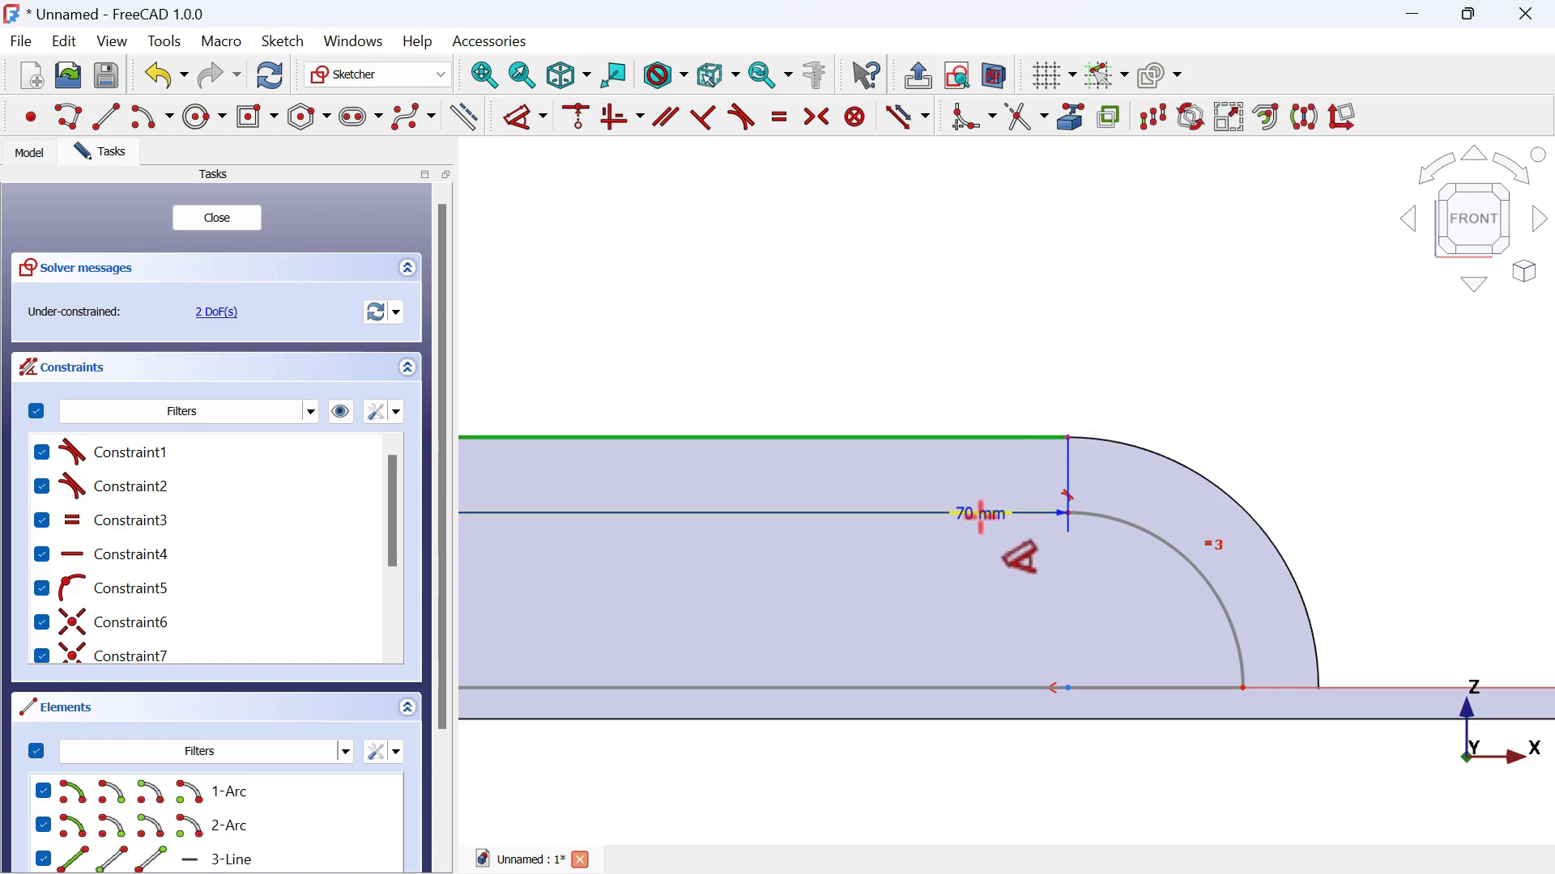
click(983, 515)
Set the offset between the original and inner top edges to 1 mm
click(991, 279)
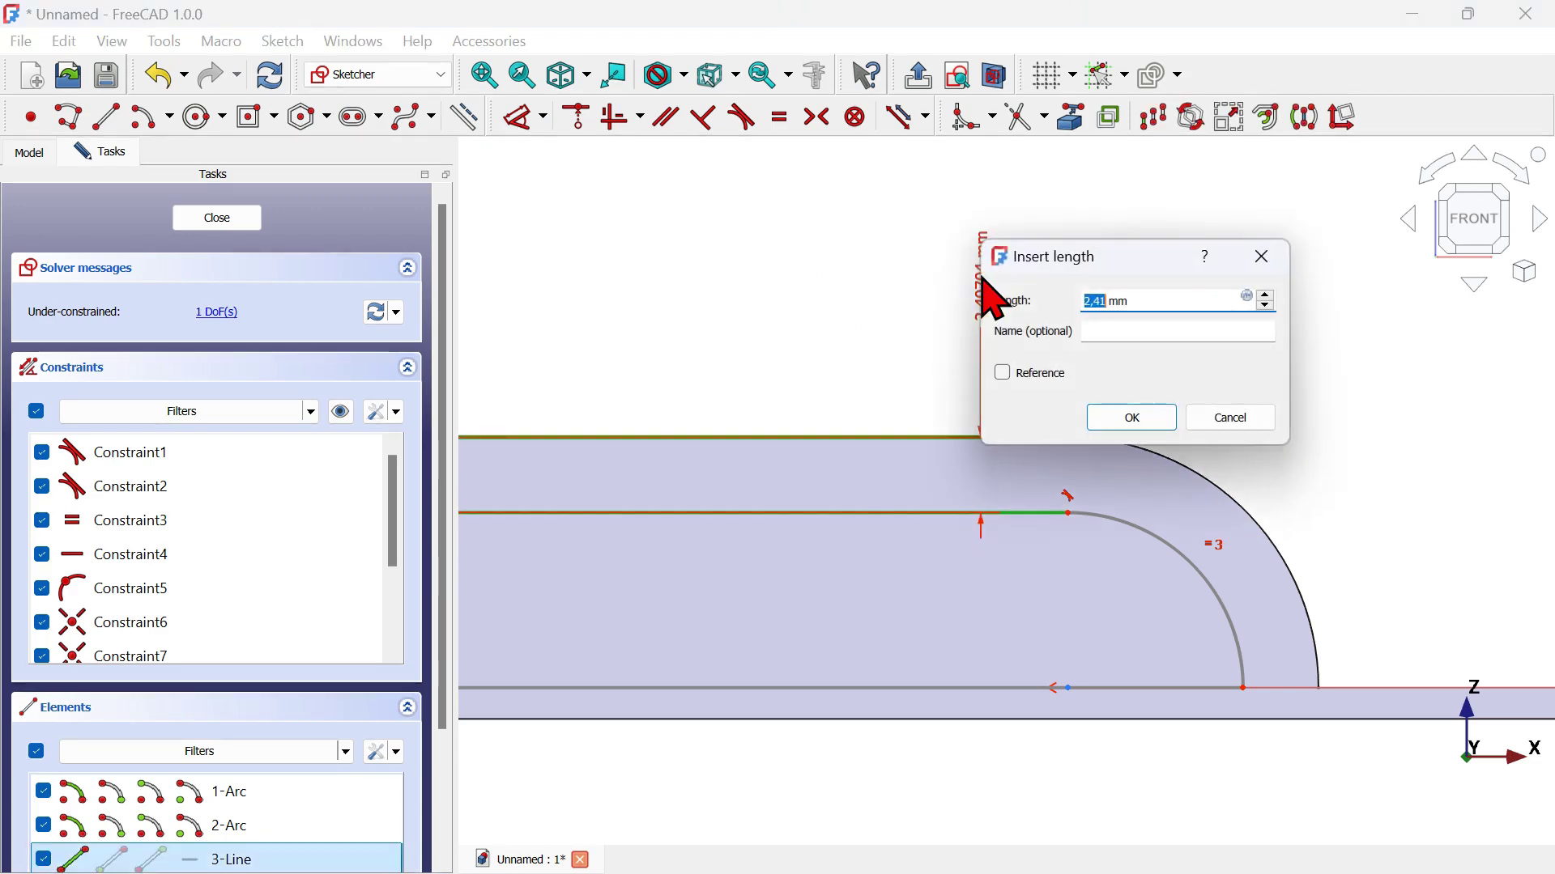
text(1)
key(Return)
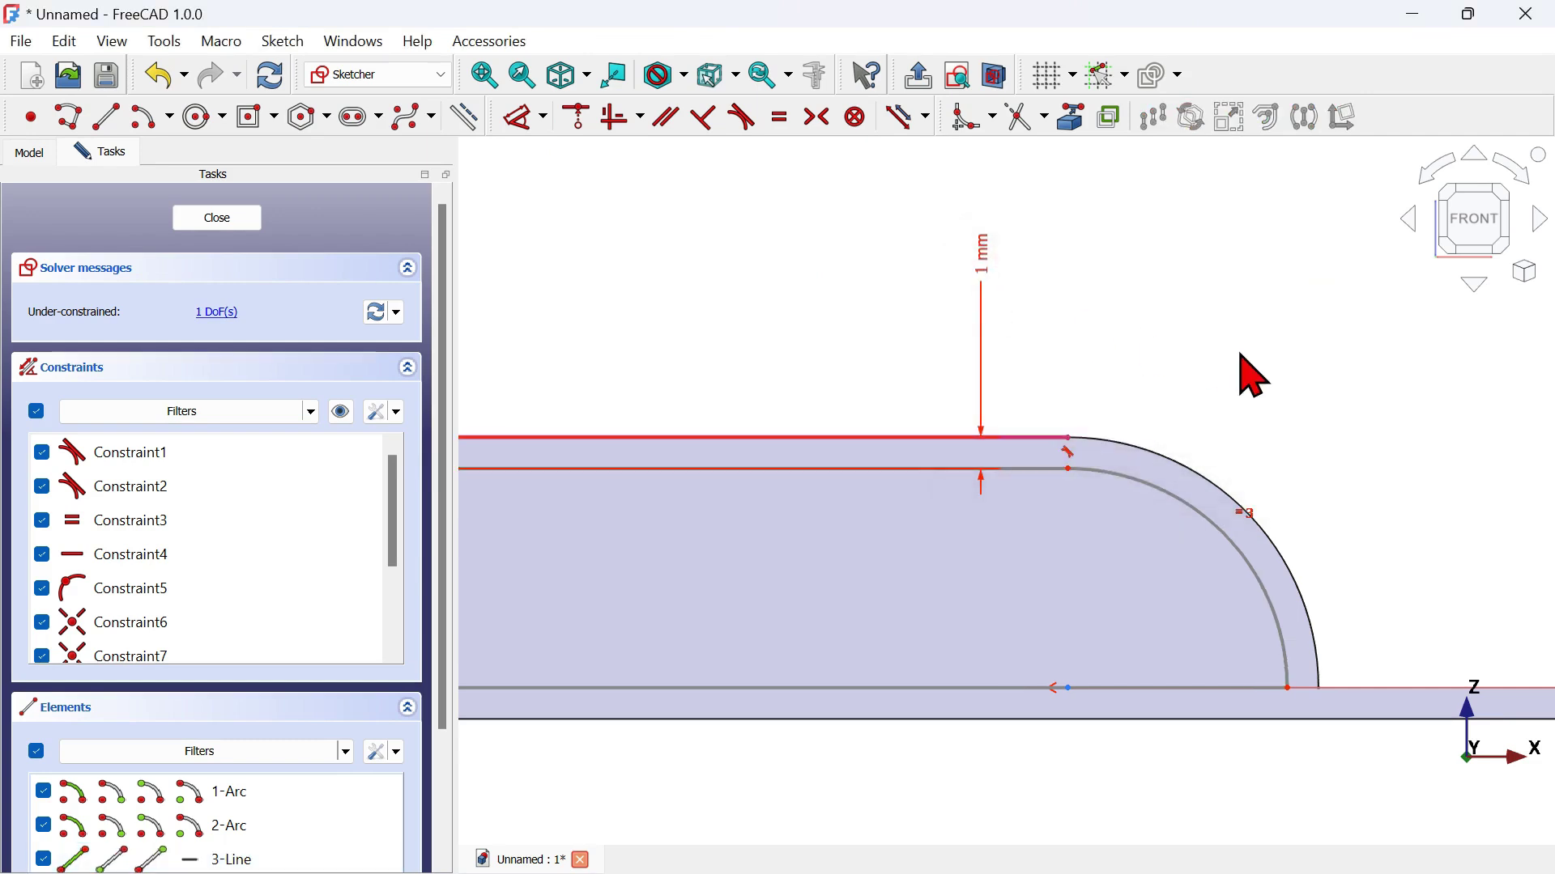
scroll(1247, 374, down, 2)
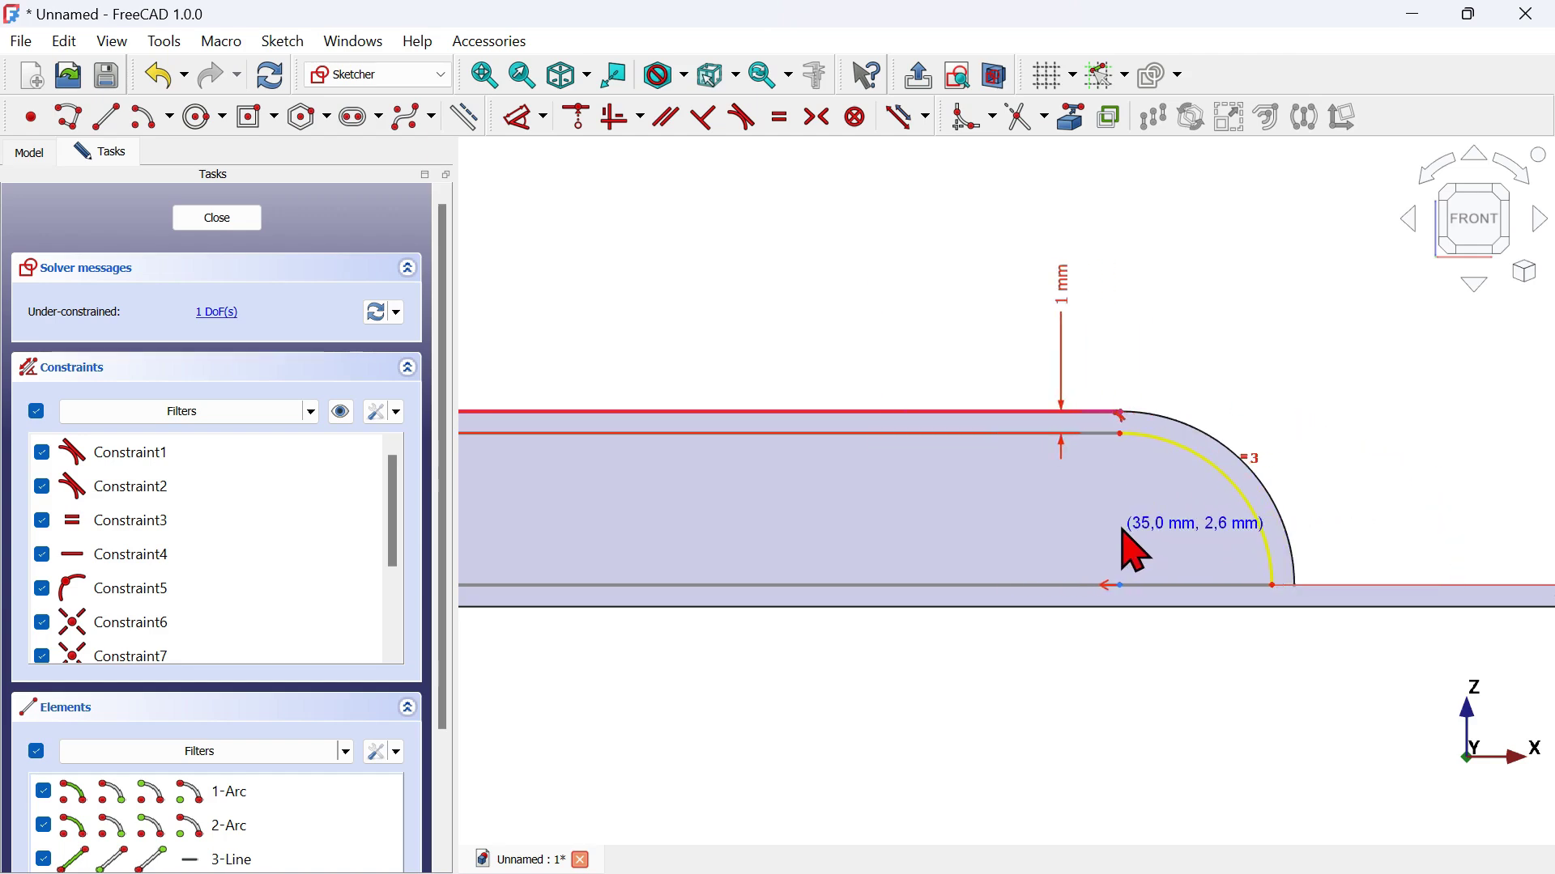
Drag the inner arc outward, constrain its corner points vertically, and close the sketch
drag(1122, 531, 1301, 505)
drag(1041, 289, 1237, 543)
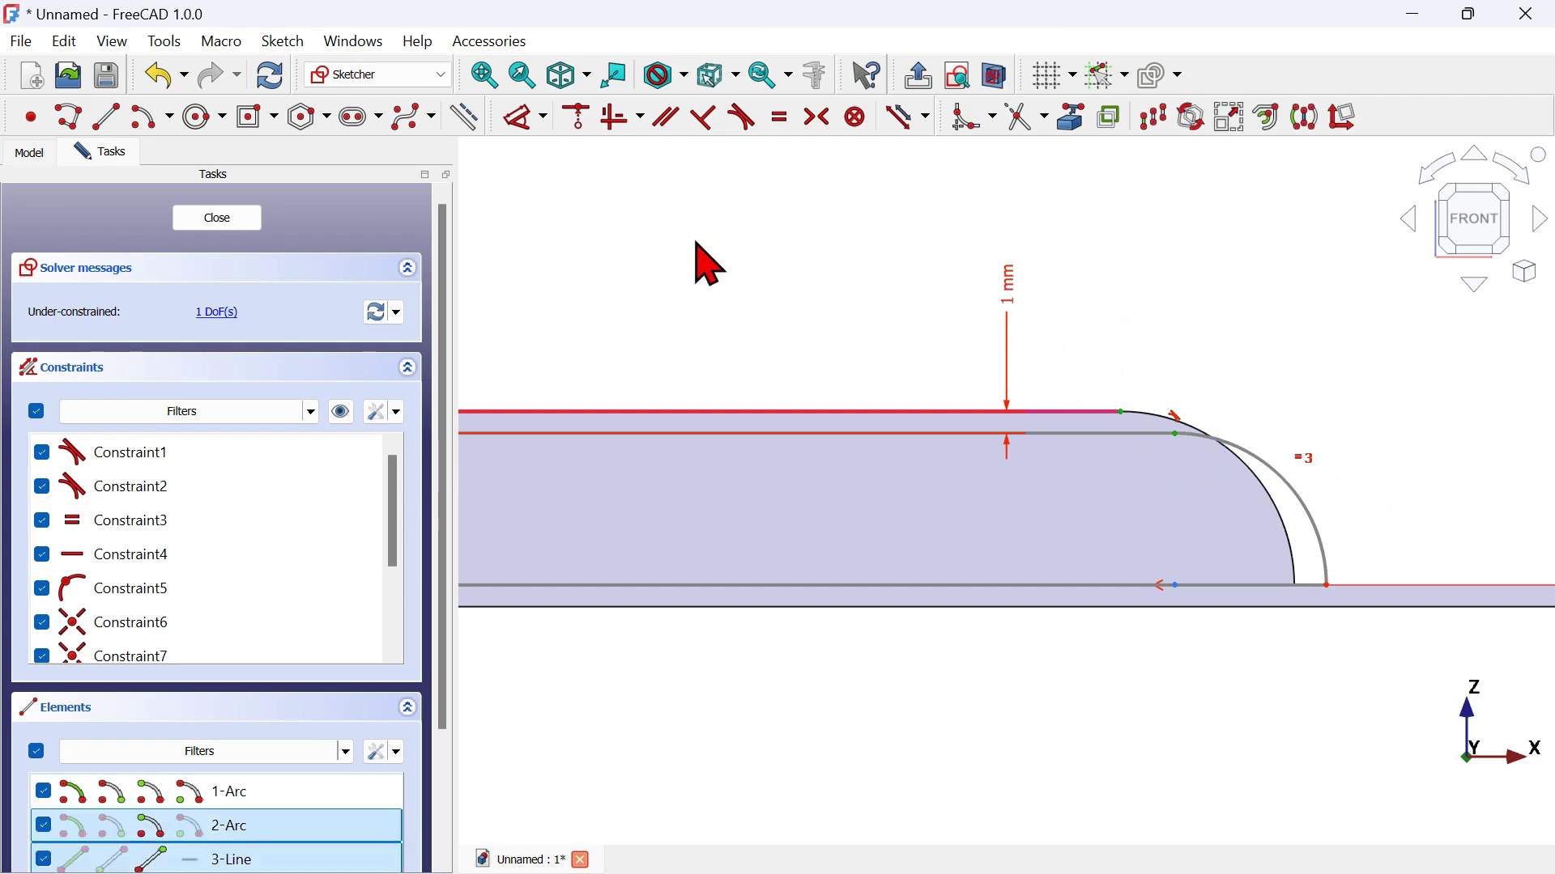
click(641, 118)
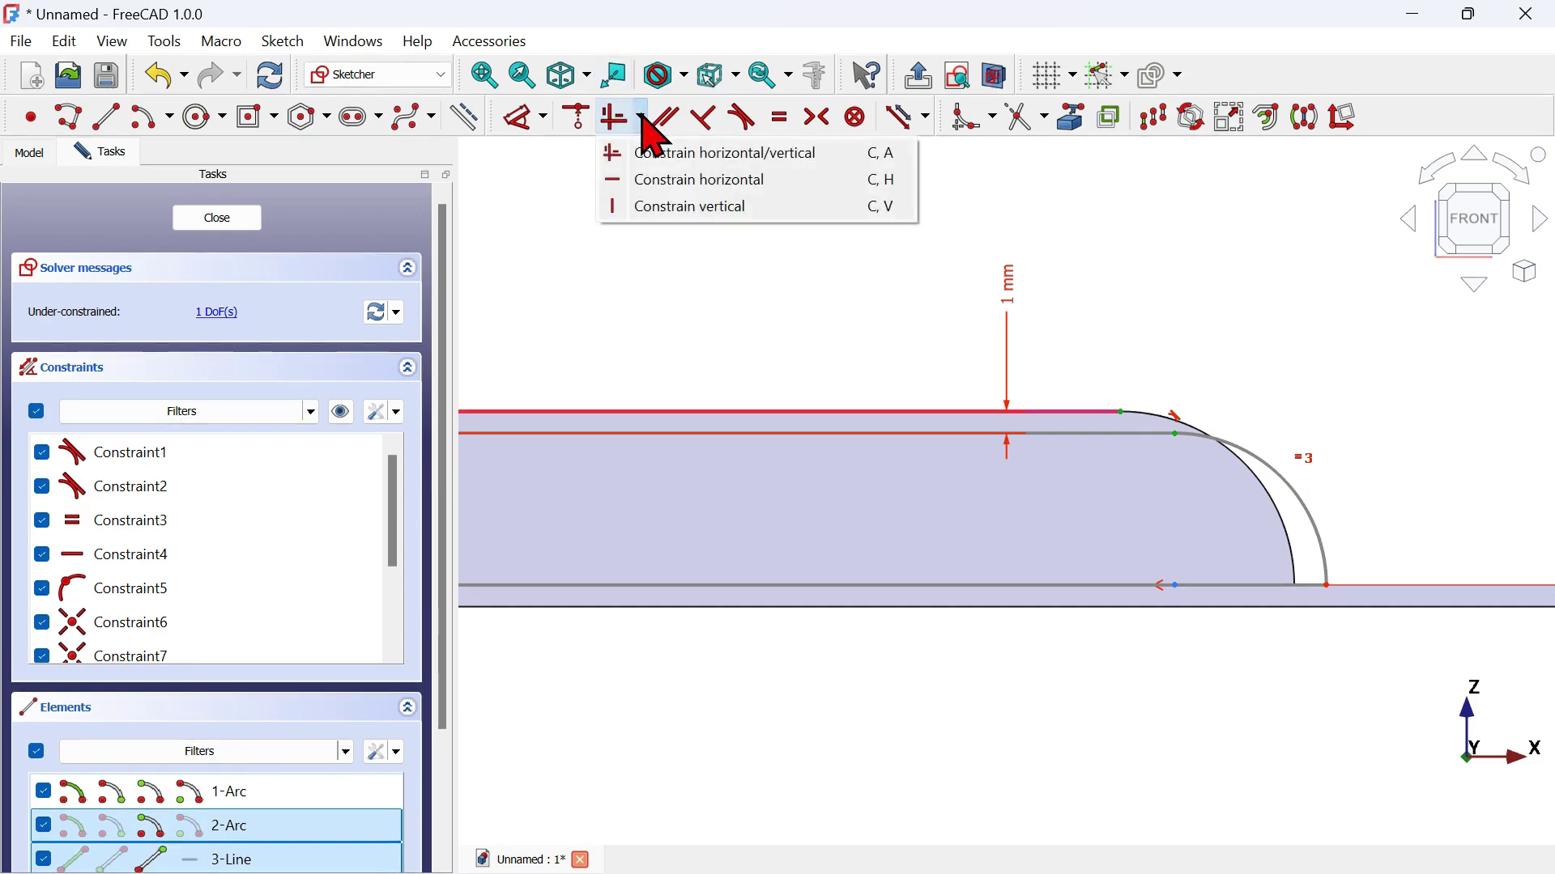
click(726, 208)
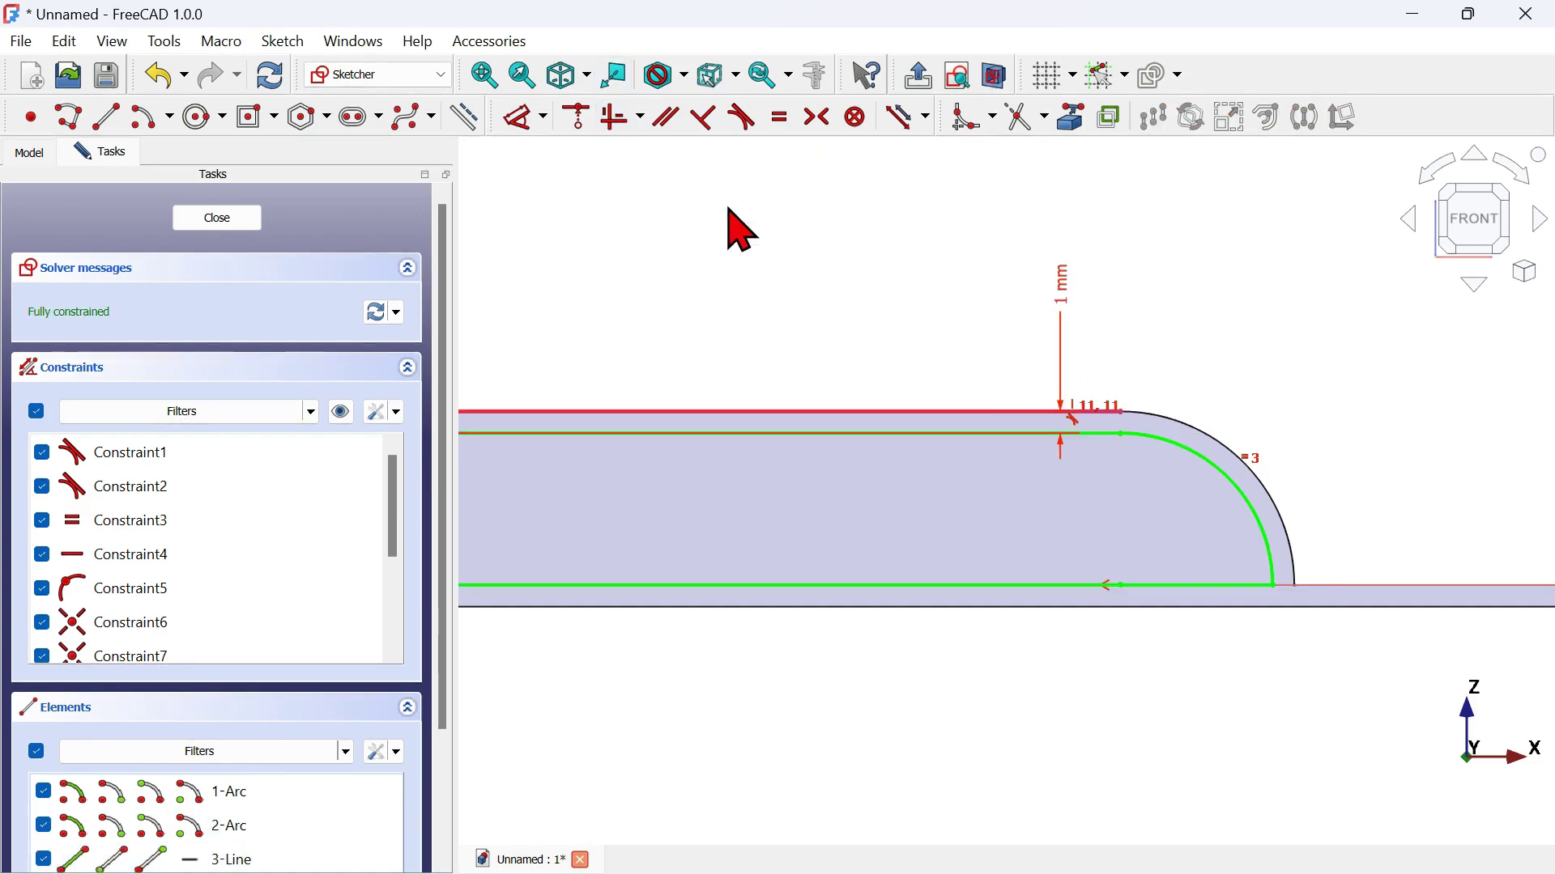
scroll(1290, 562, down, 5)
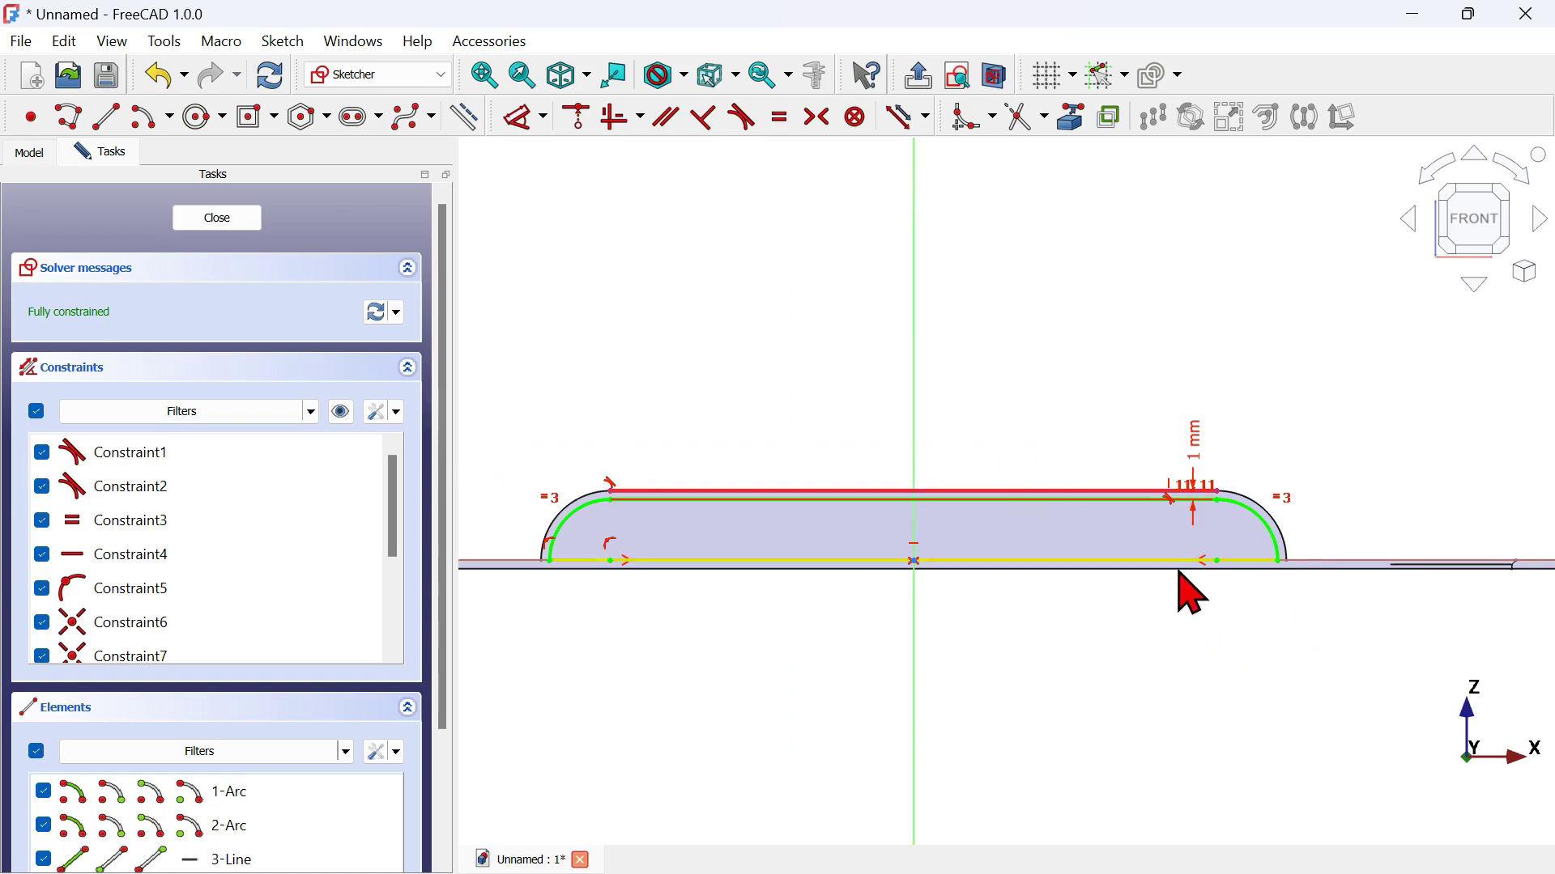
key(Escape)
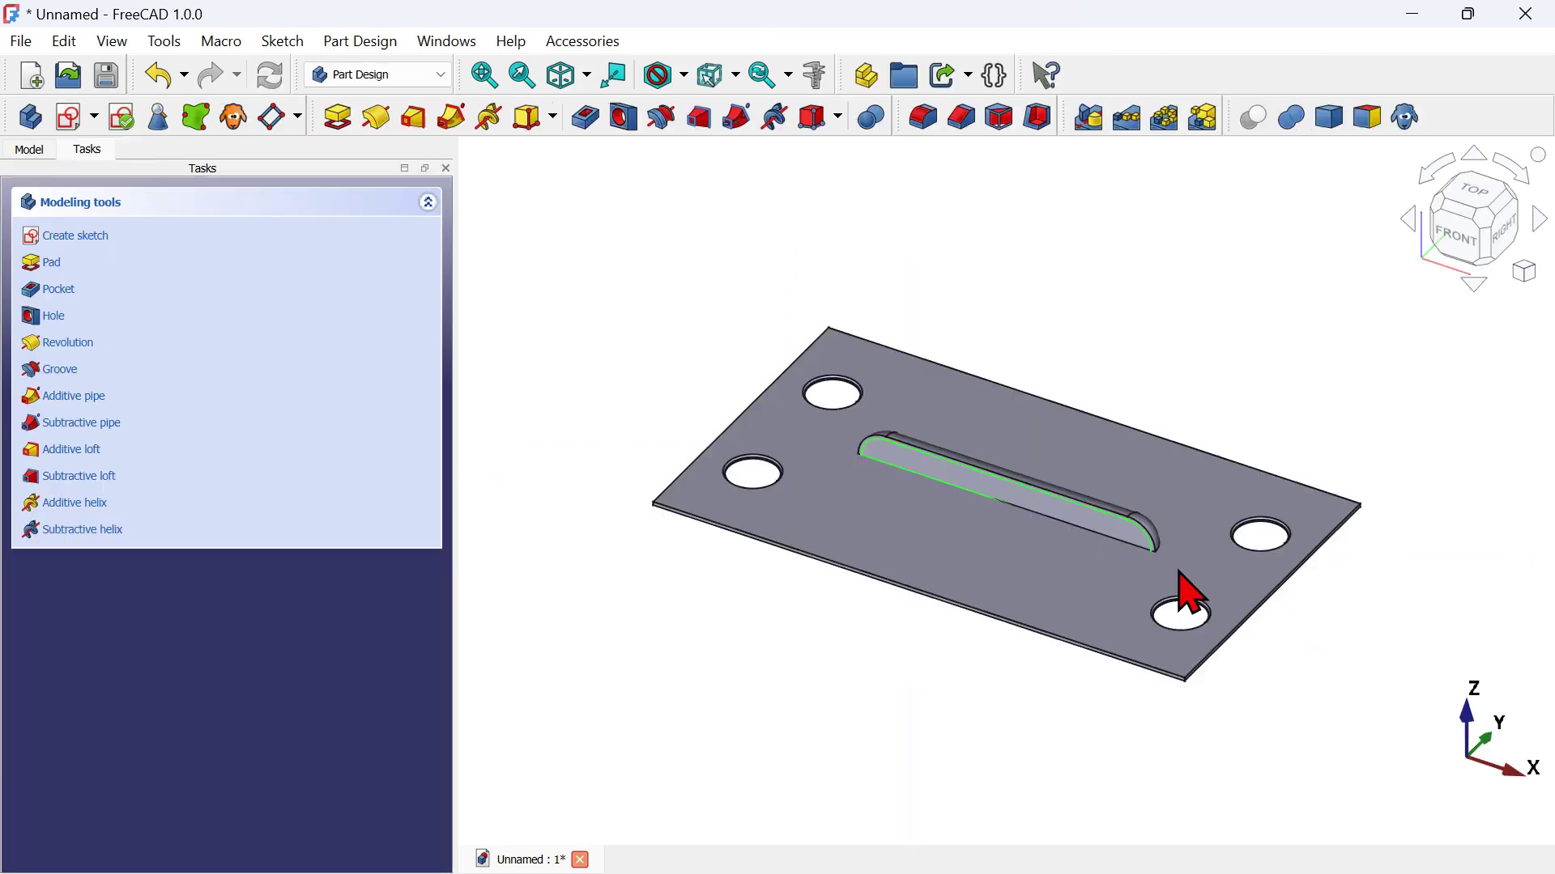
Groove Sketch003 a full 360° about the base X axis
click(661, 119)
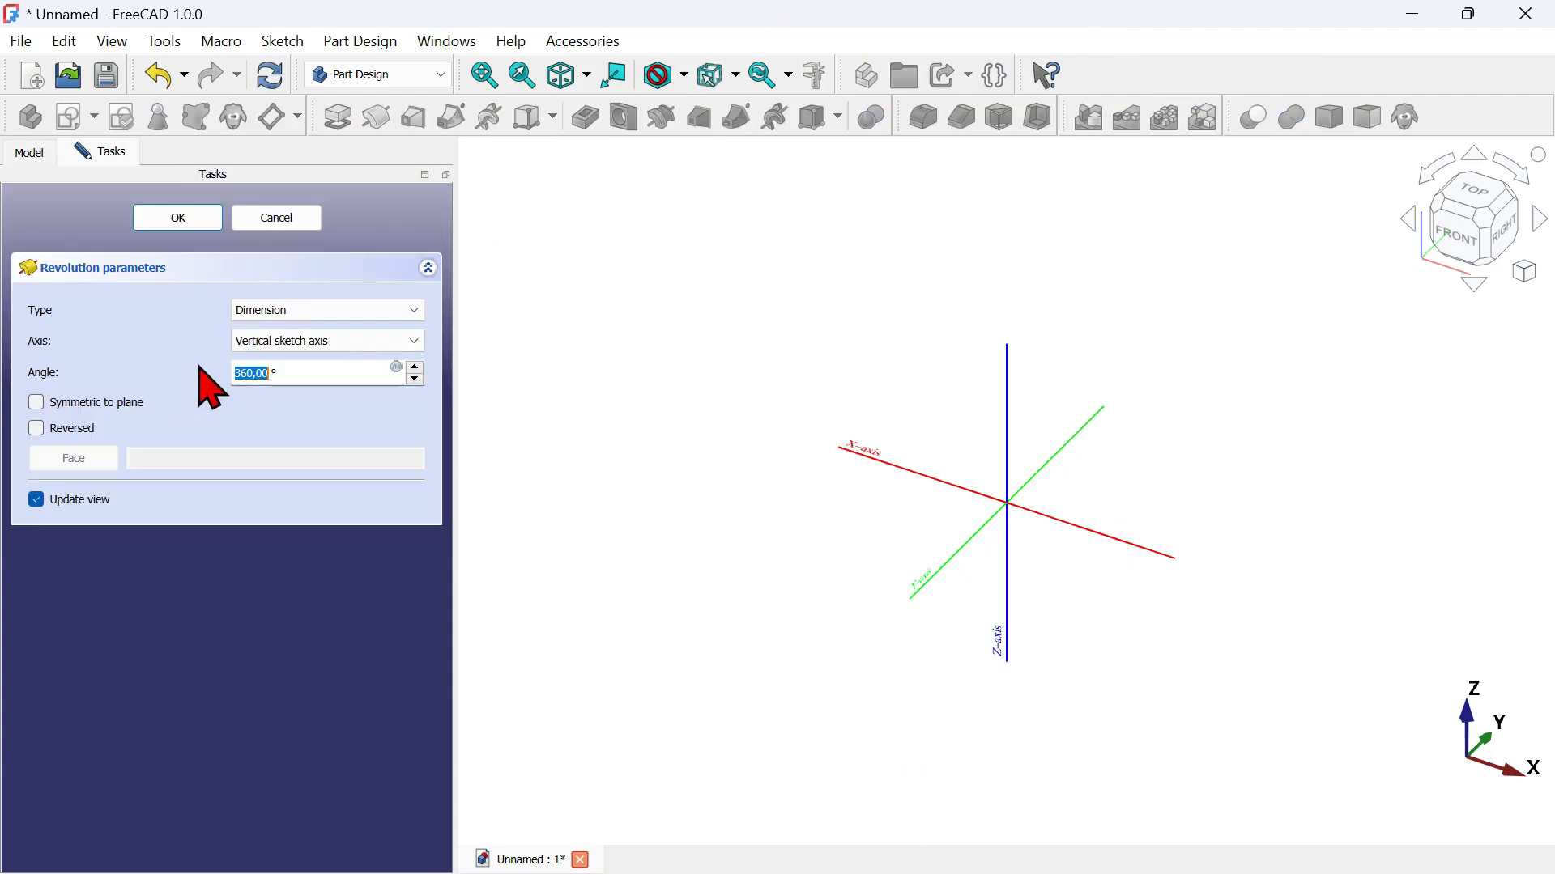
click(293, 342)
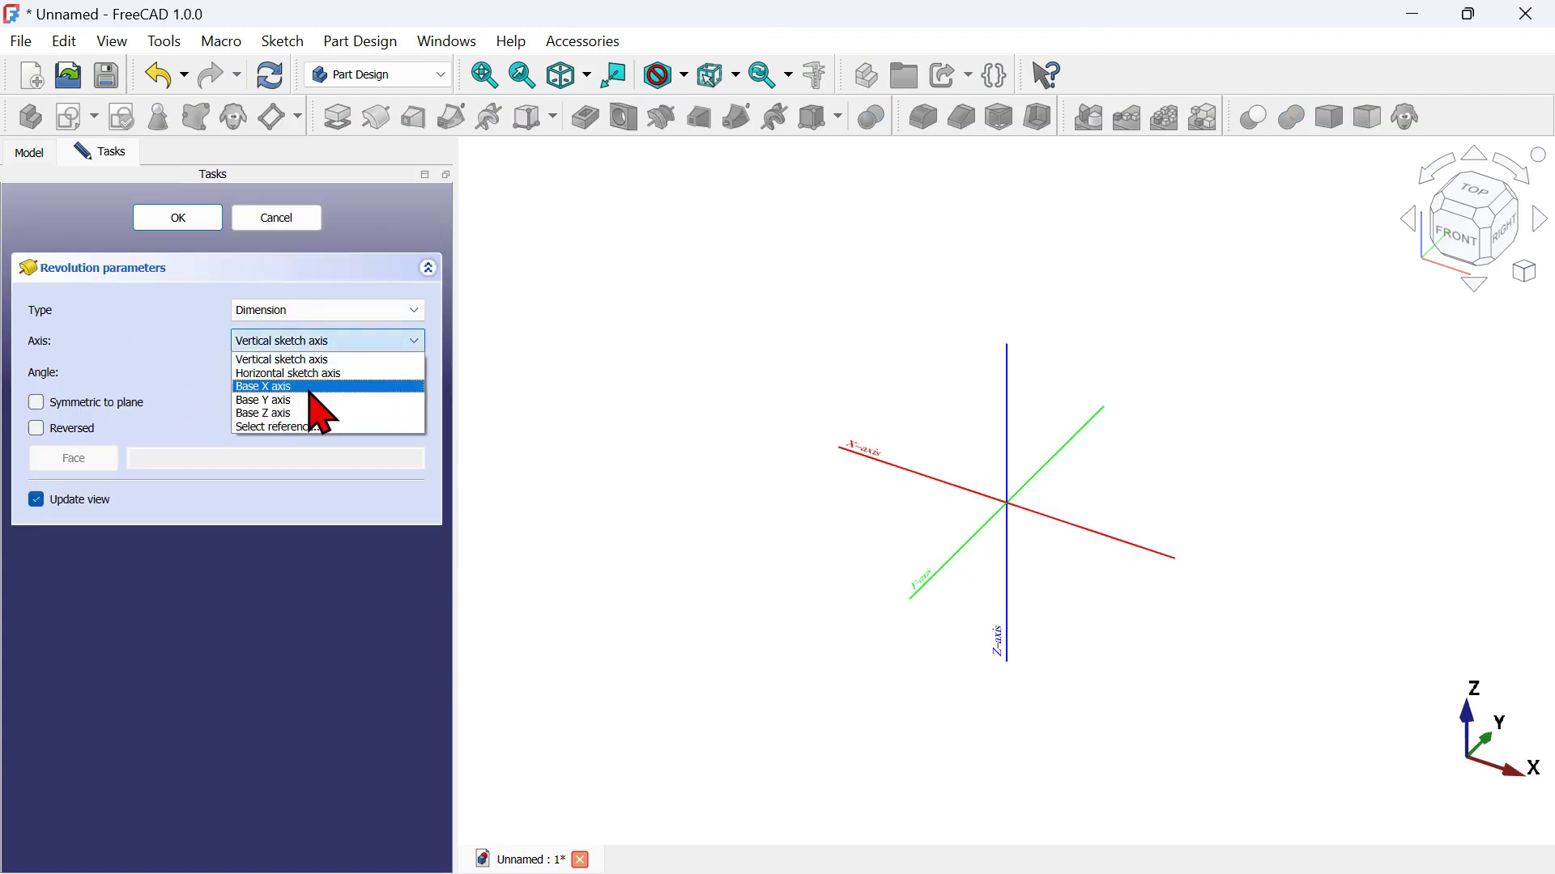
click(316, 387)
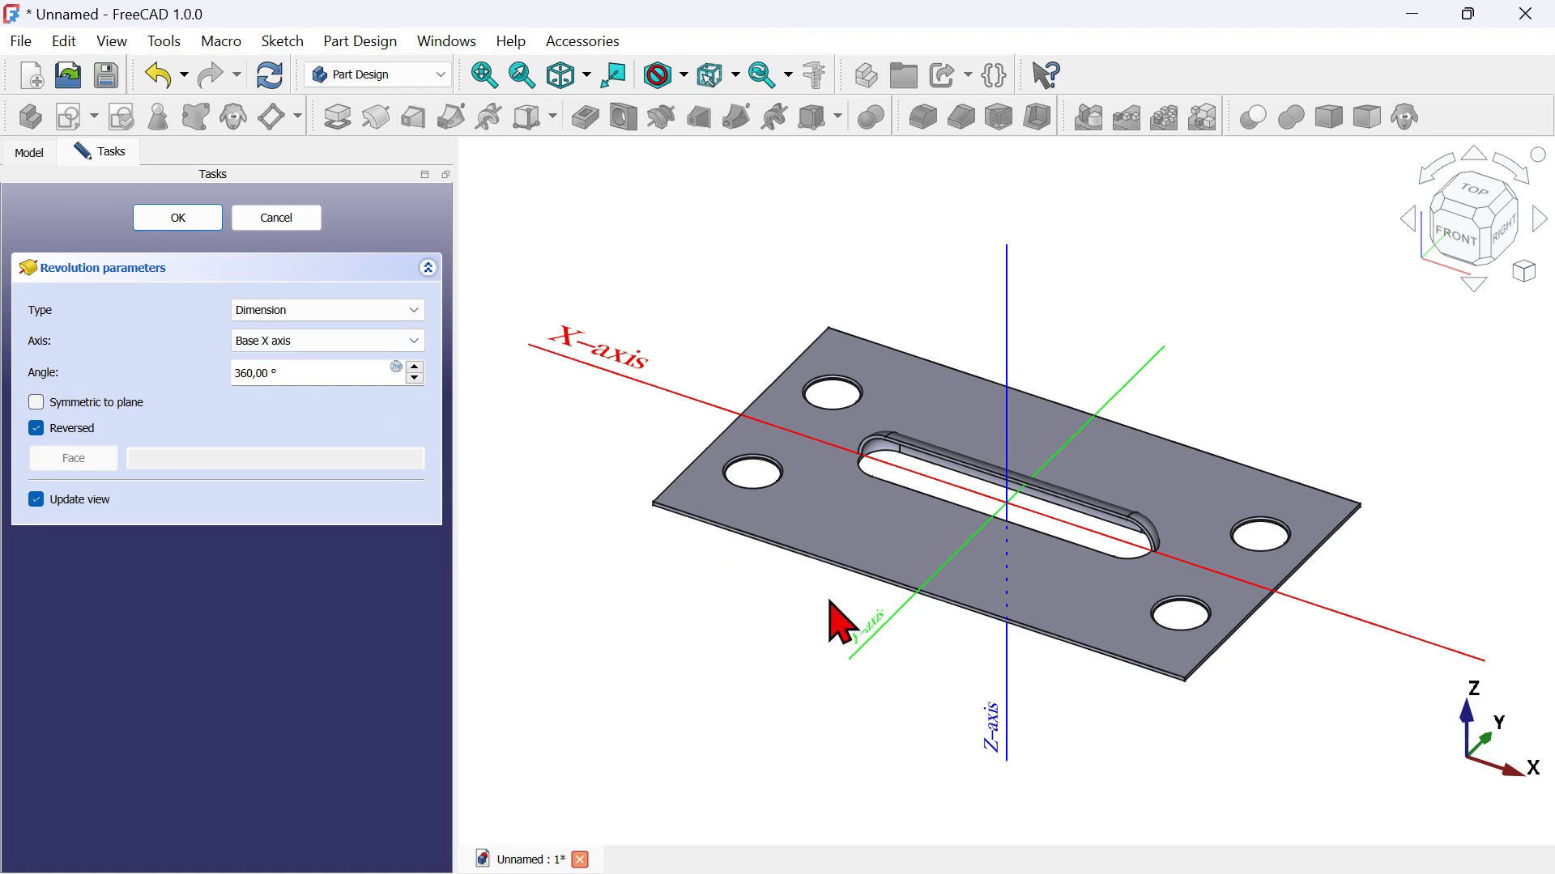
scroll(917, 562, up, 5)
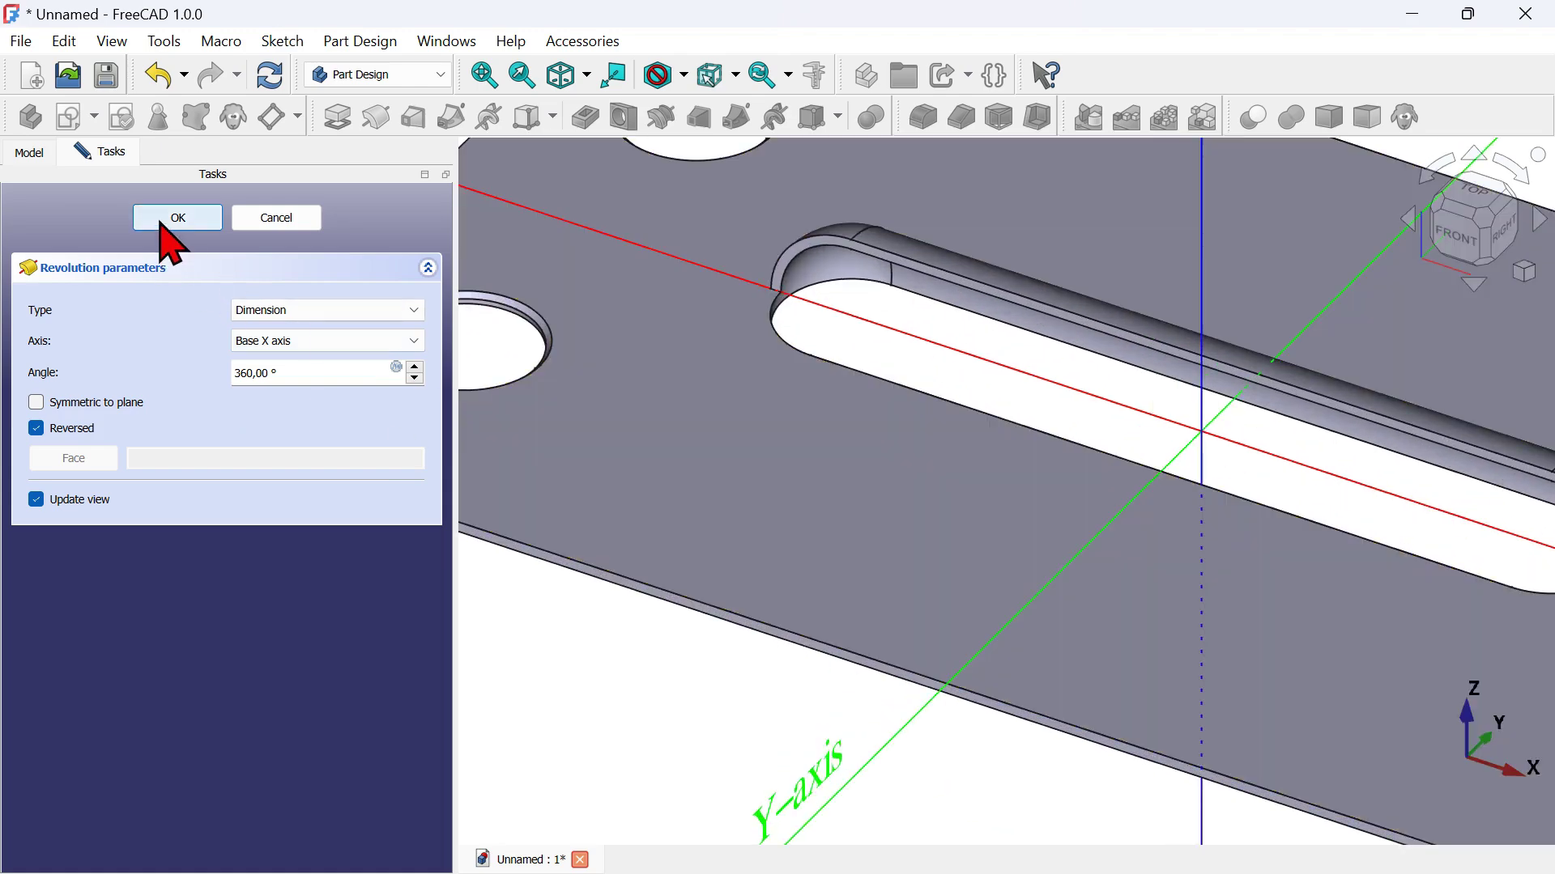
click(165, 222)
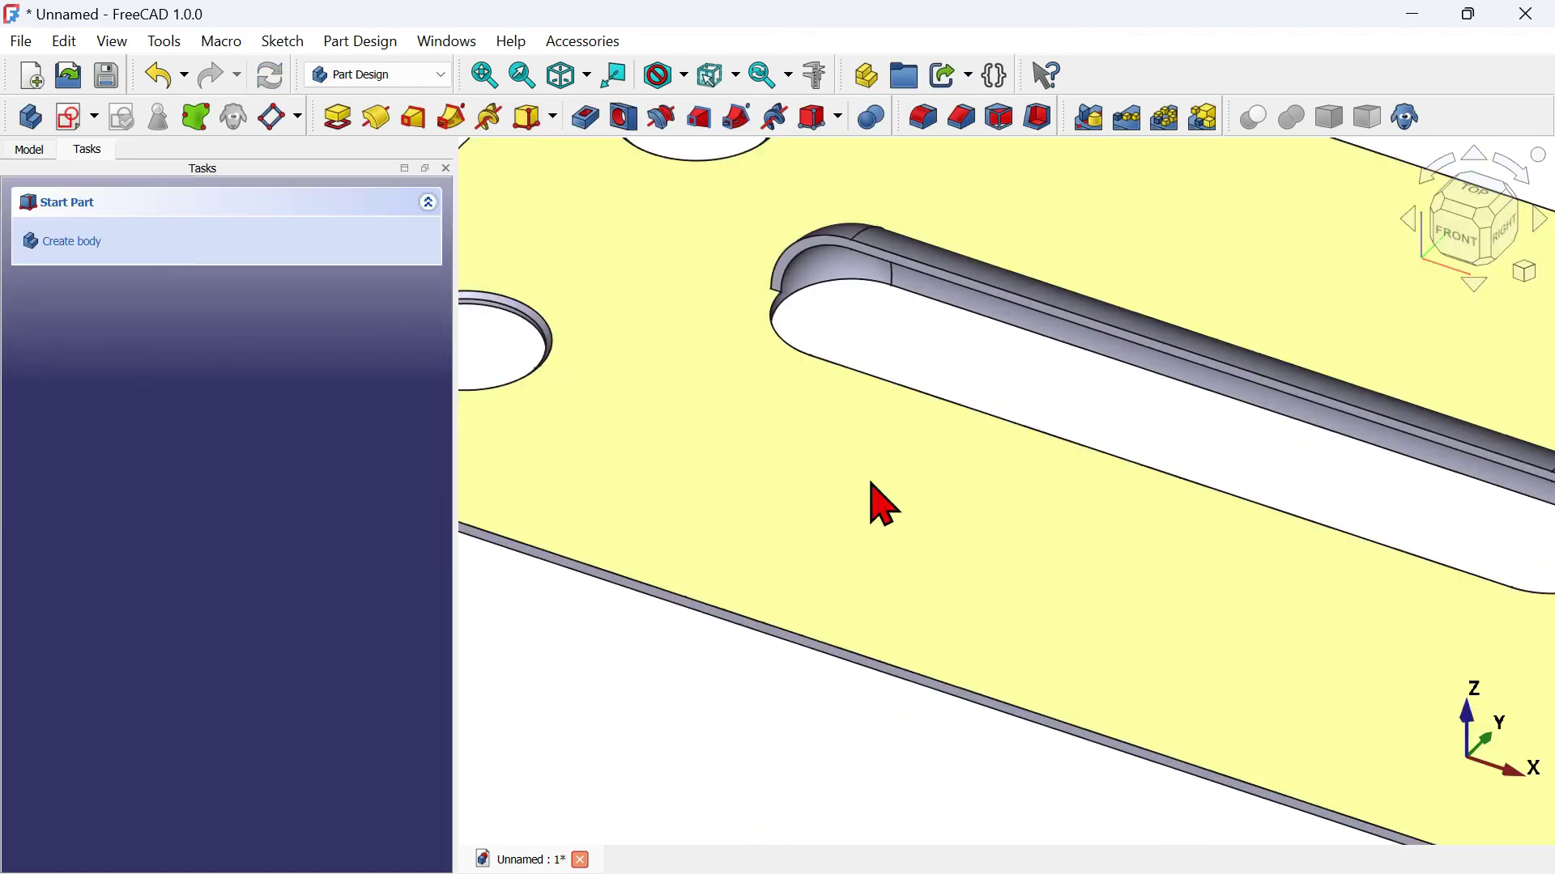
scroll(882, 503, down, 6)
scroll(1156, 548, up, 3)
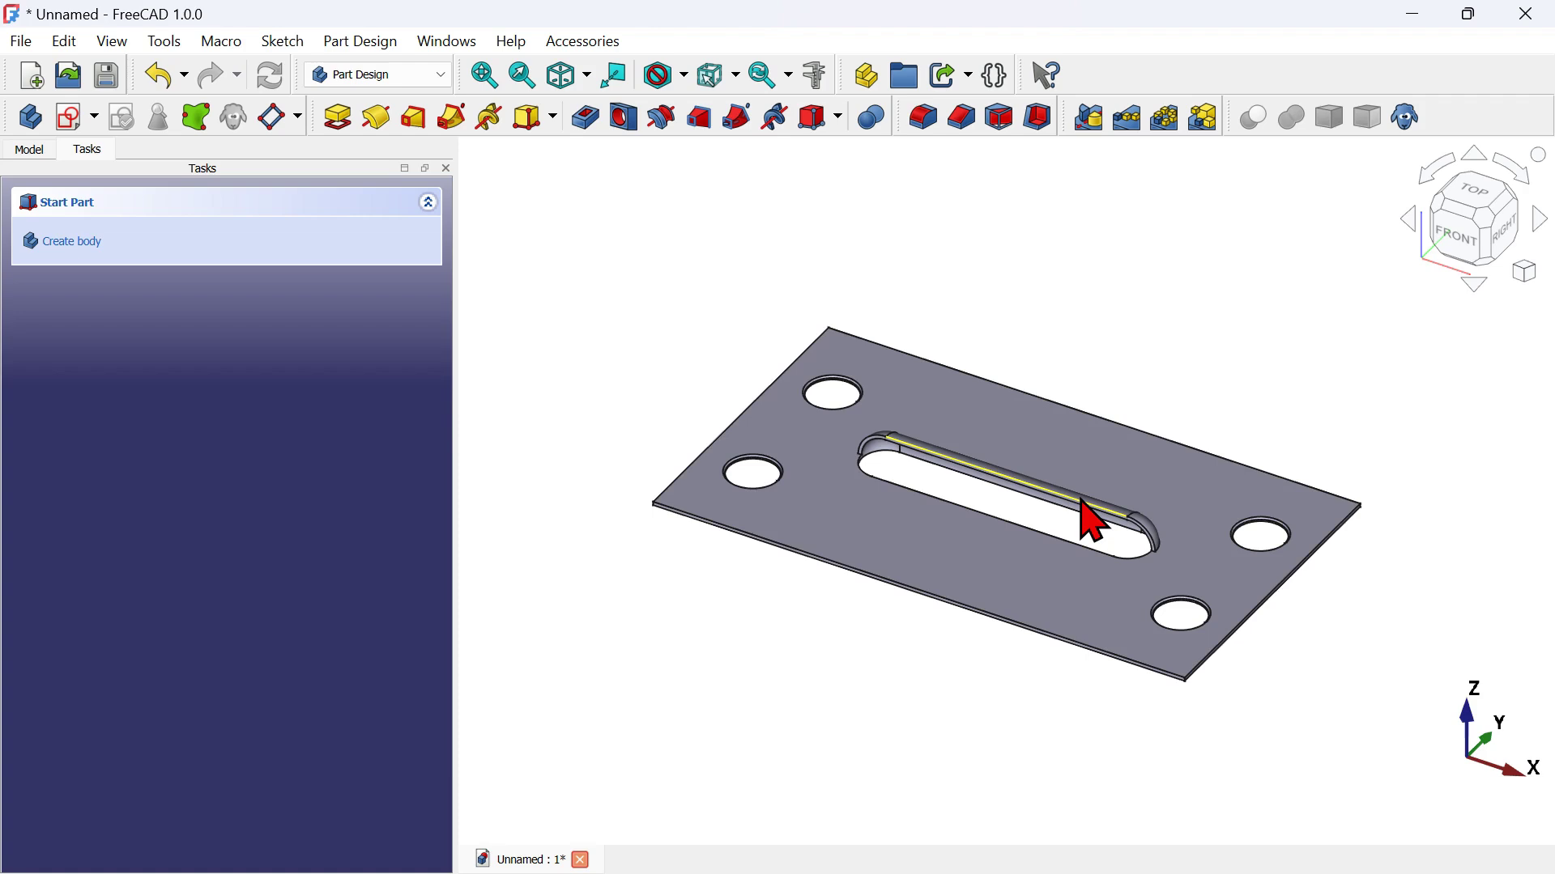
Select the Revolution and Groove features in the Model tree
click(32, 151)
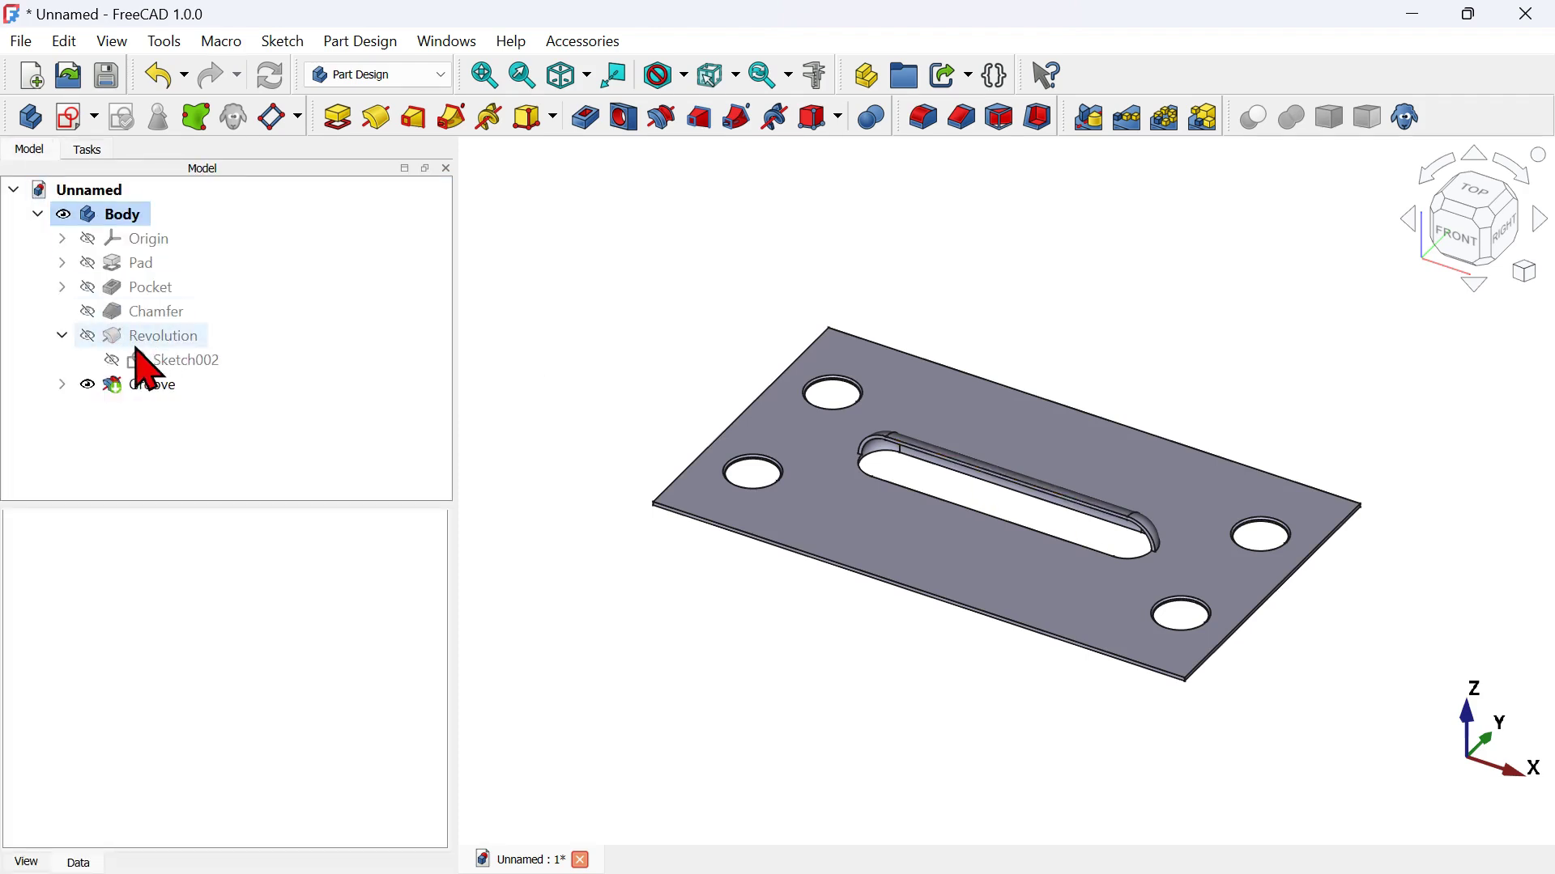
click(170, 336)
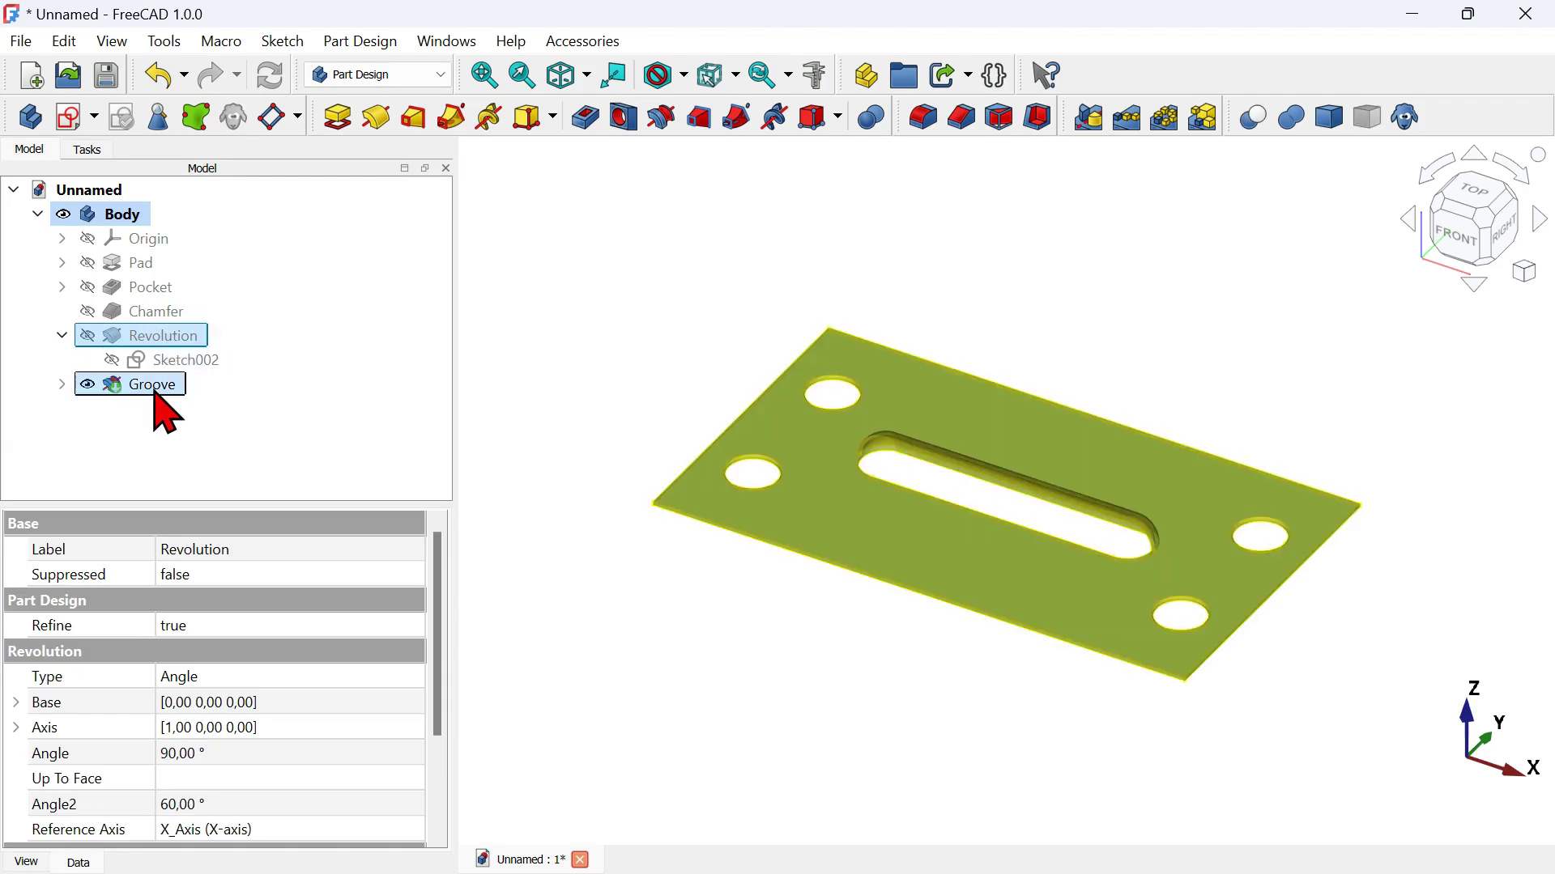
ctrl+click(154, 385)
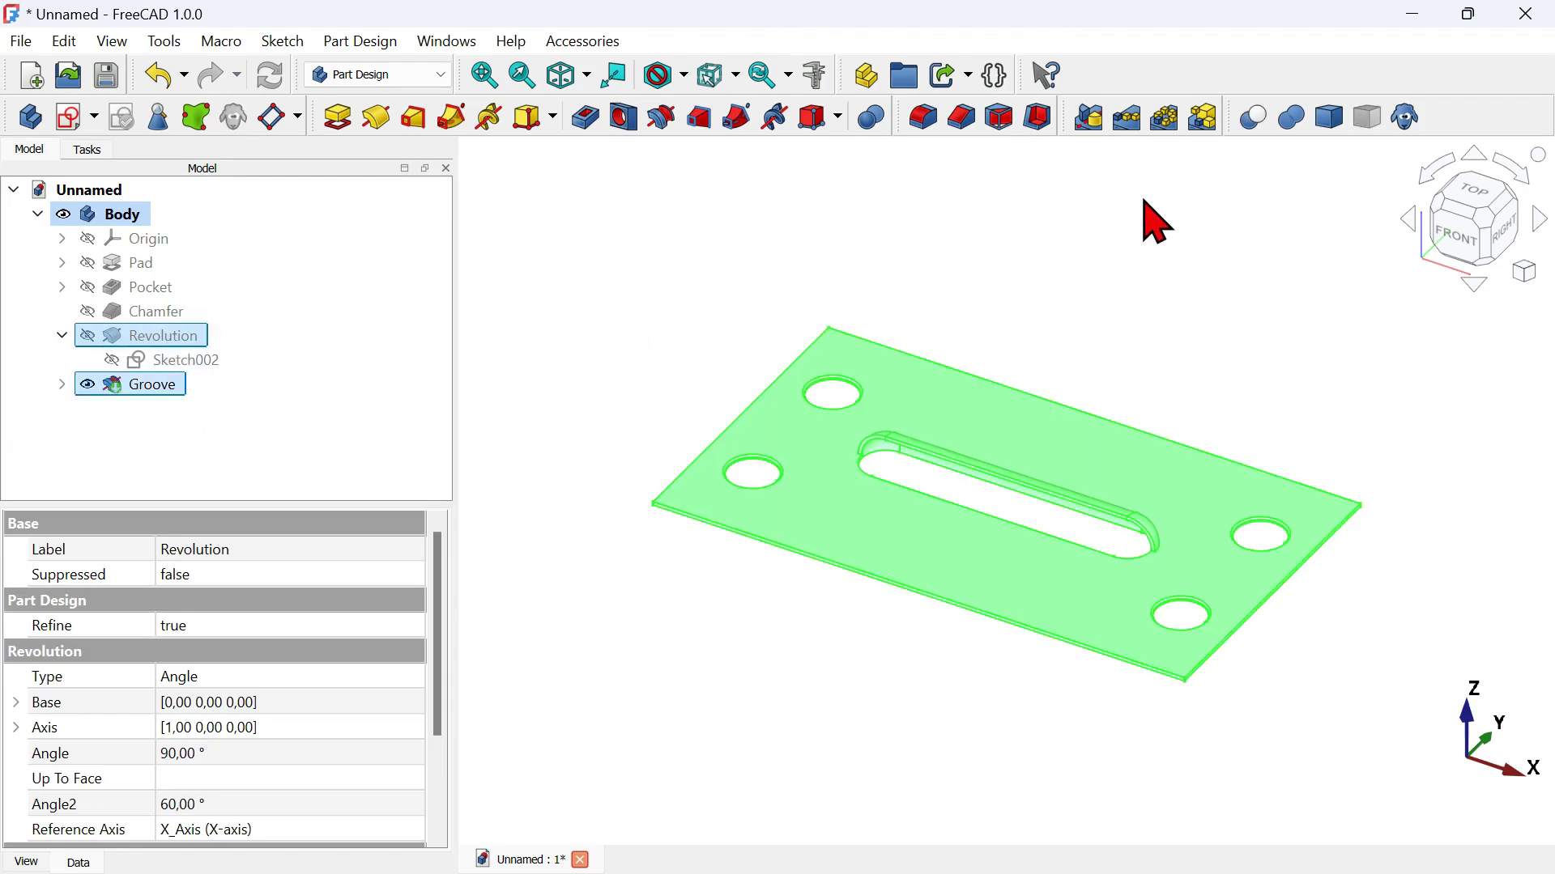
Linear-pattern them along the base Y axis with length 26 mm and 2 occurrences
click(1131, 120)
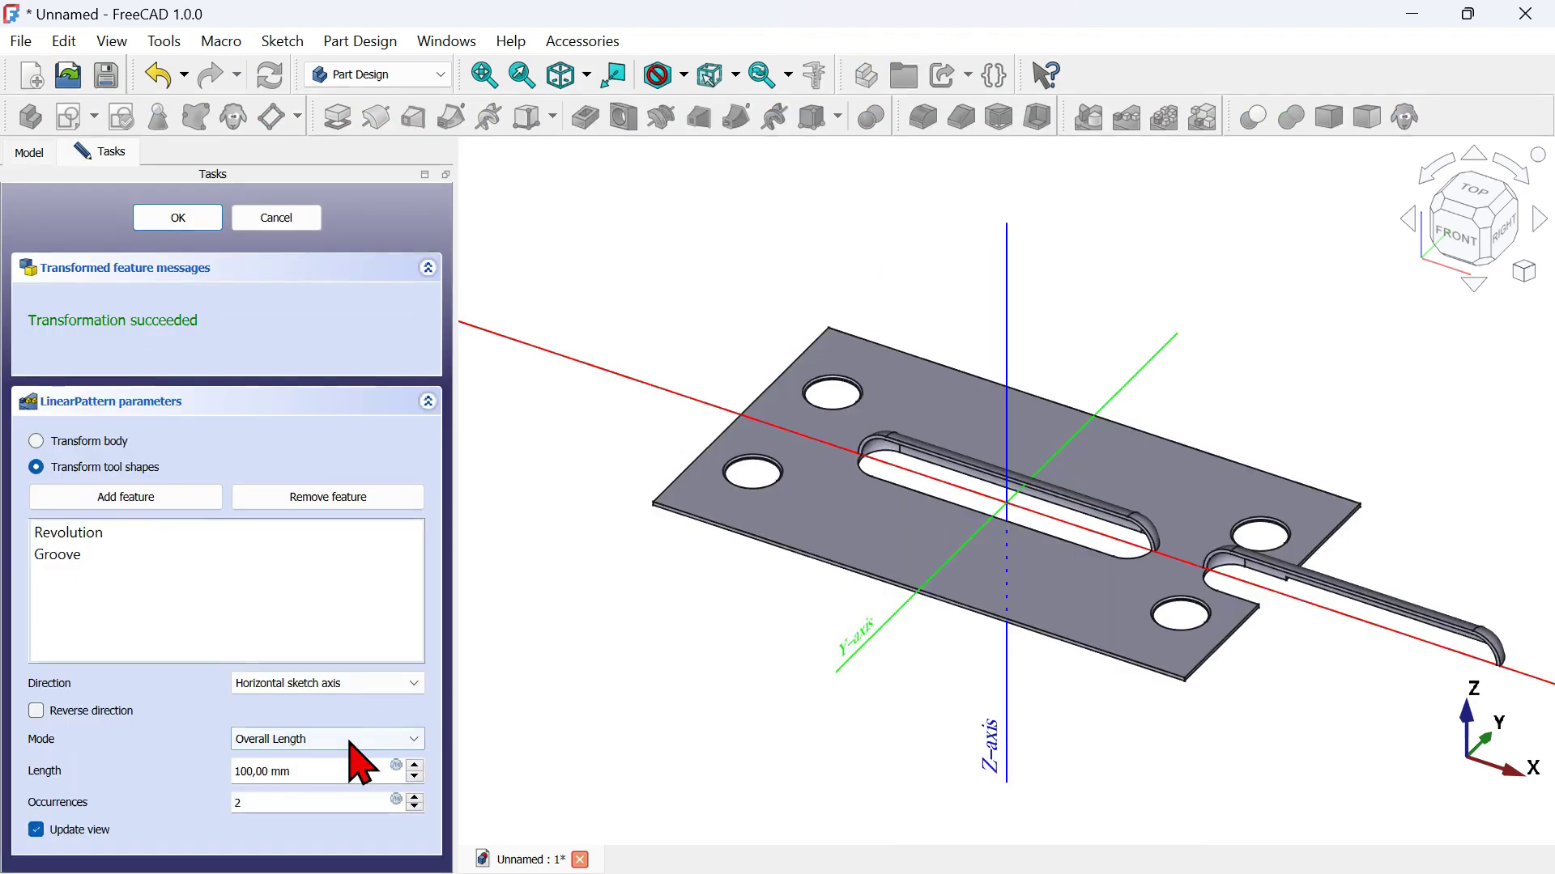
click(328, 687)
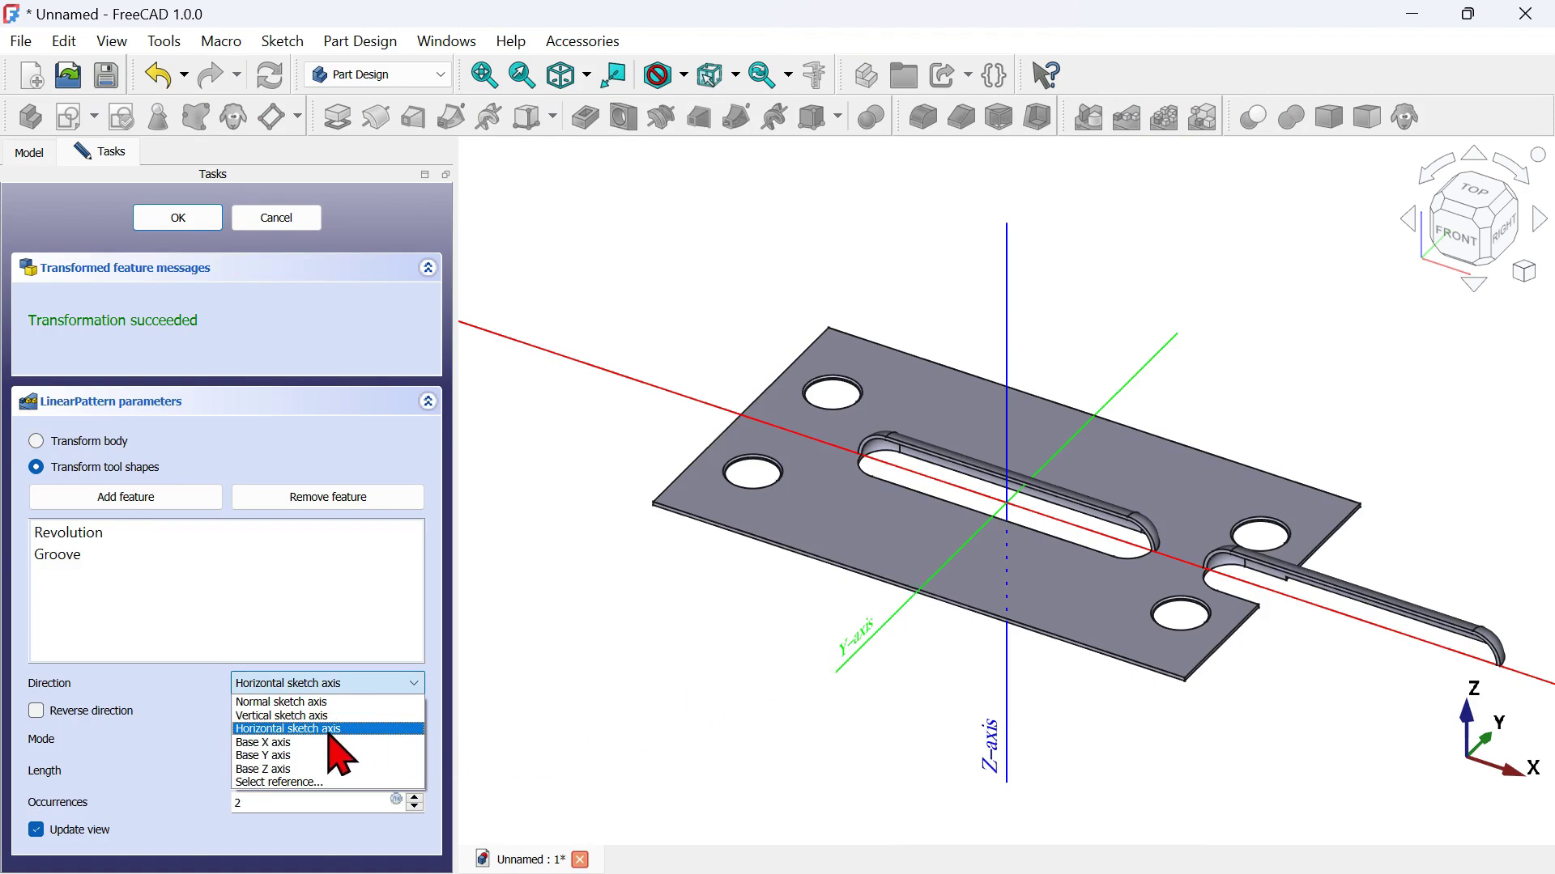
click(298, 755)
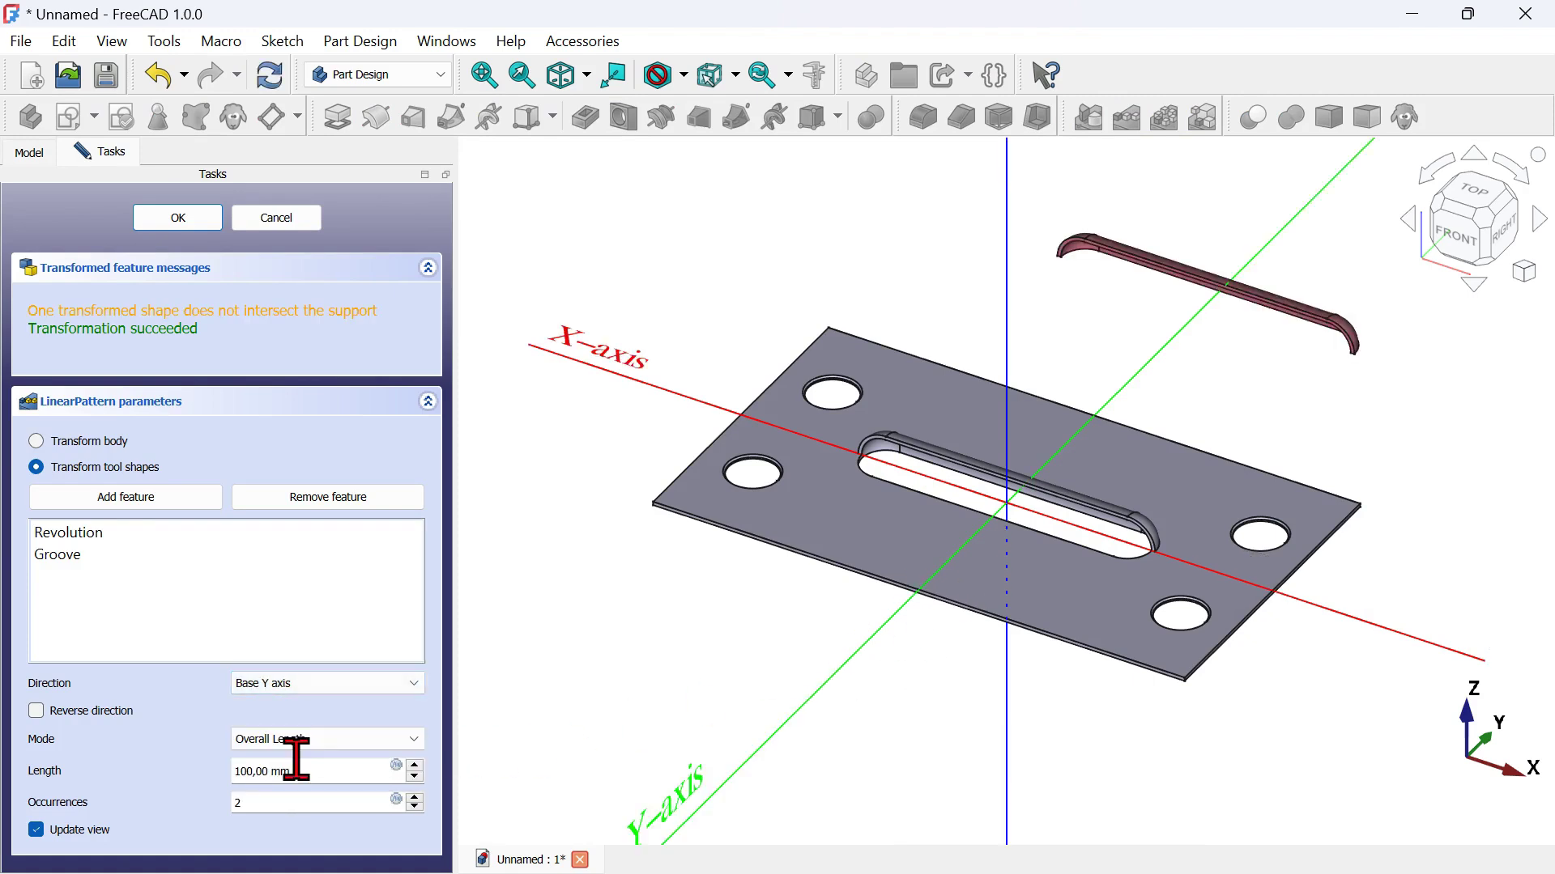
triple_click(346, 773)
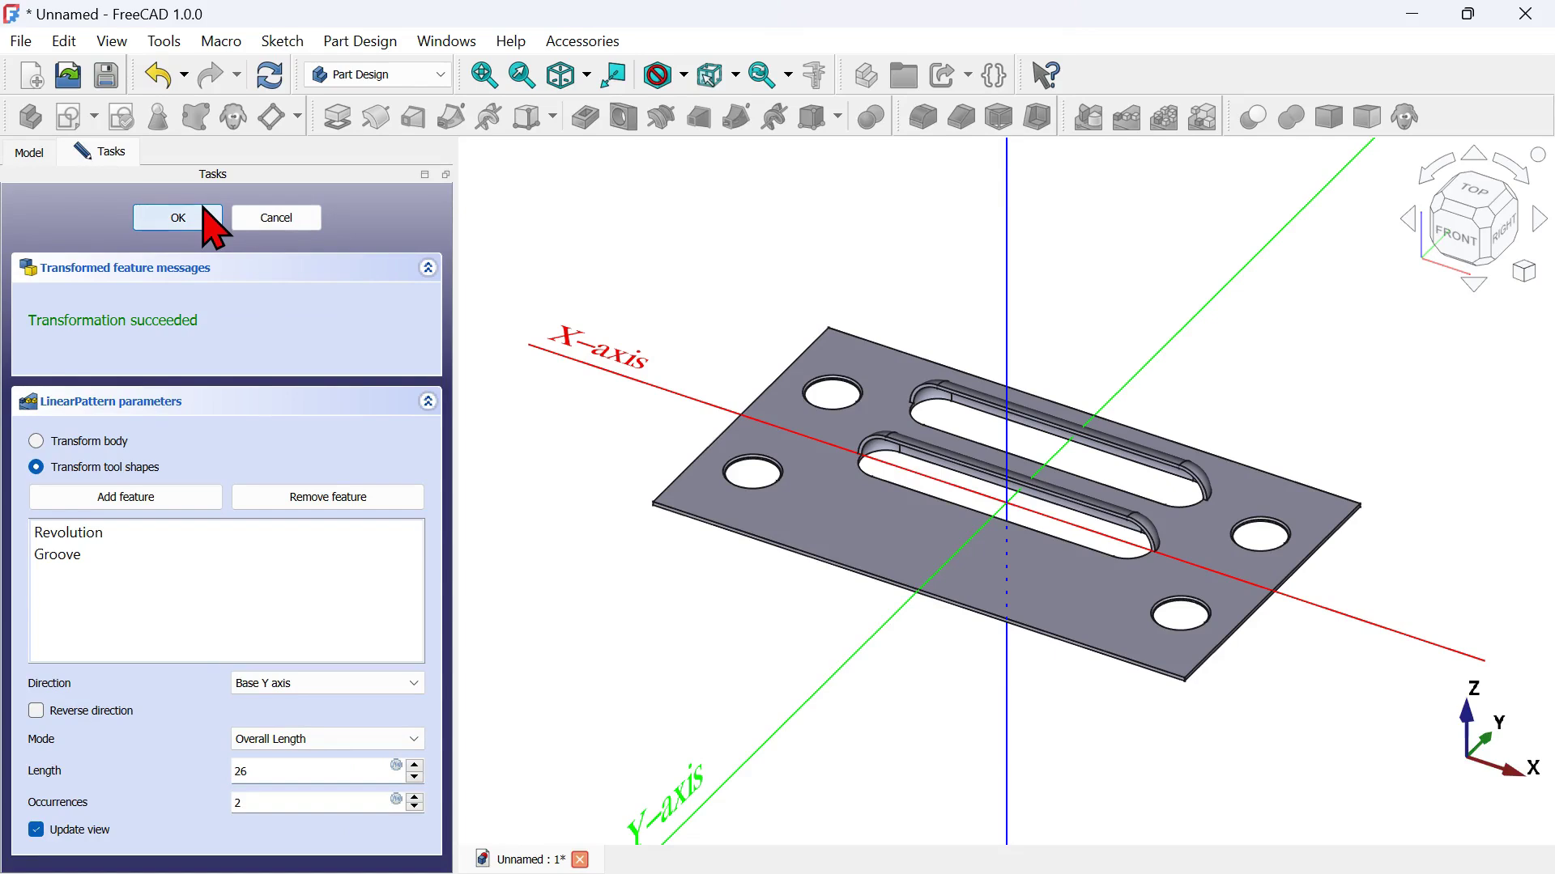
click(204, 212)
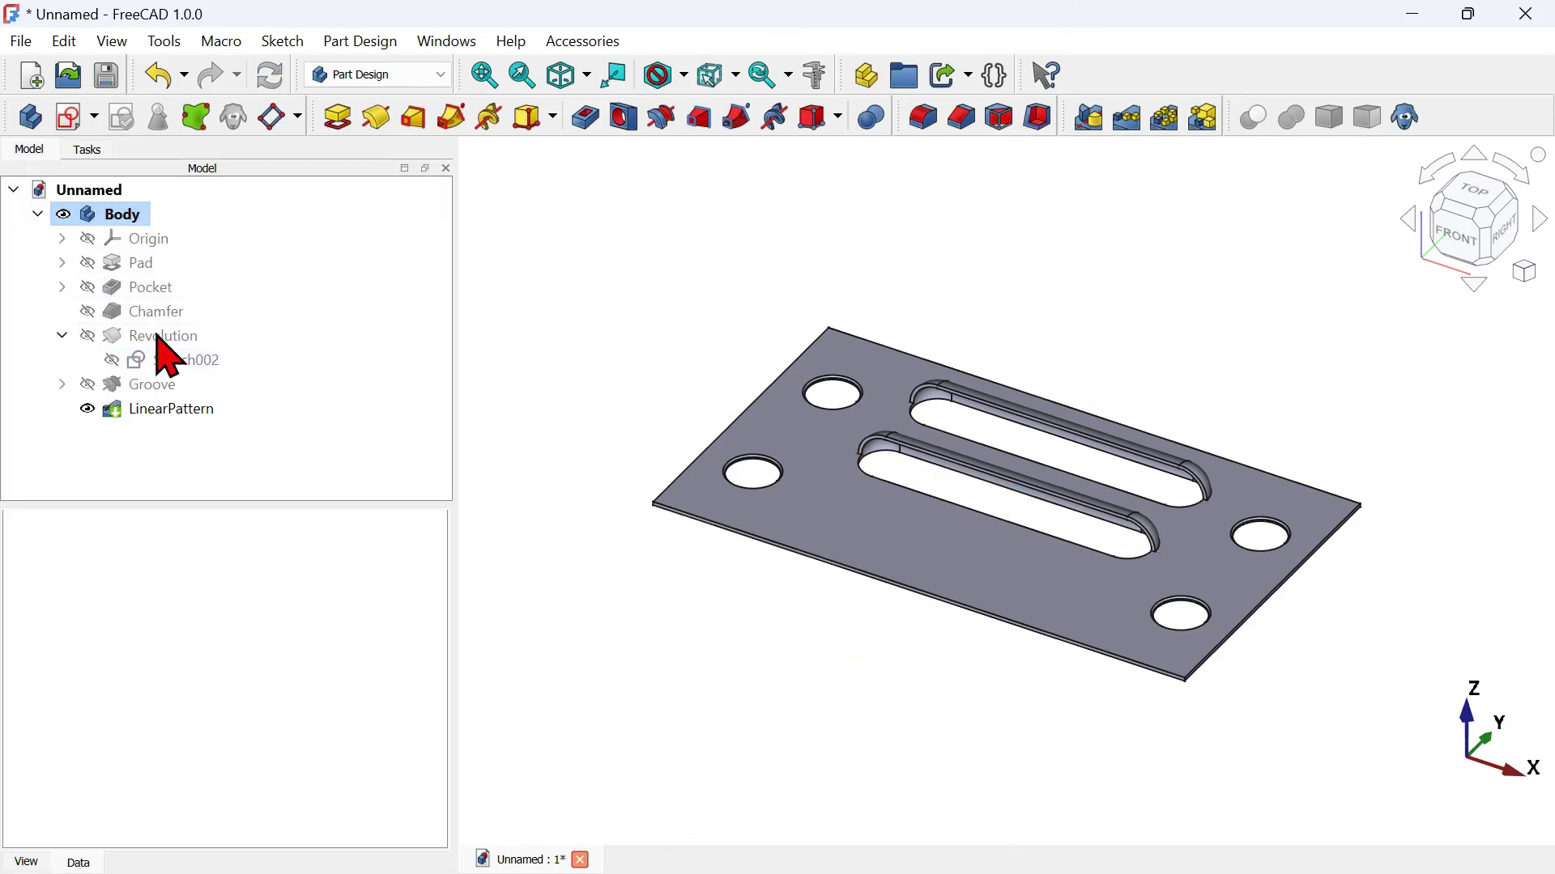
Pattern Revolution and Groove along the reversed base Y axis, 26 mm length, 2 occurrences
click(166, 336)
ctrl+click(162, 386)
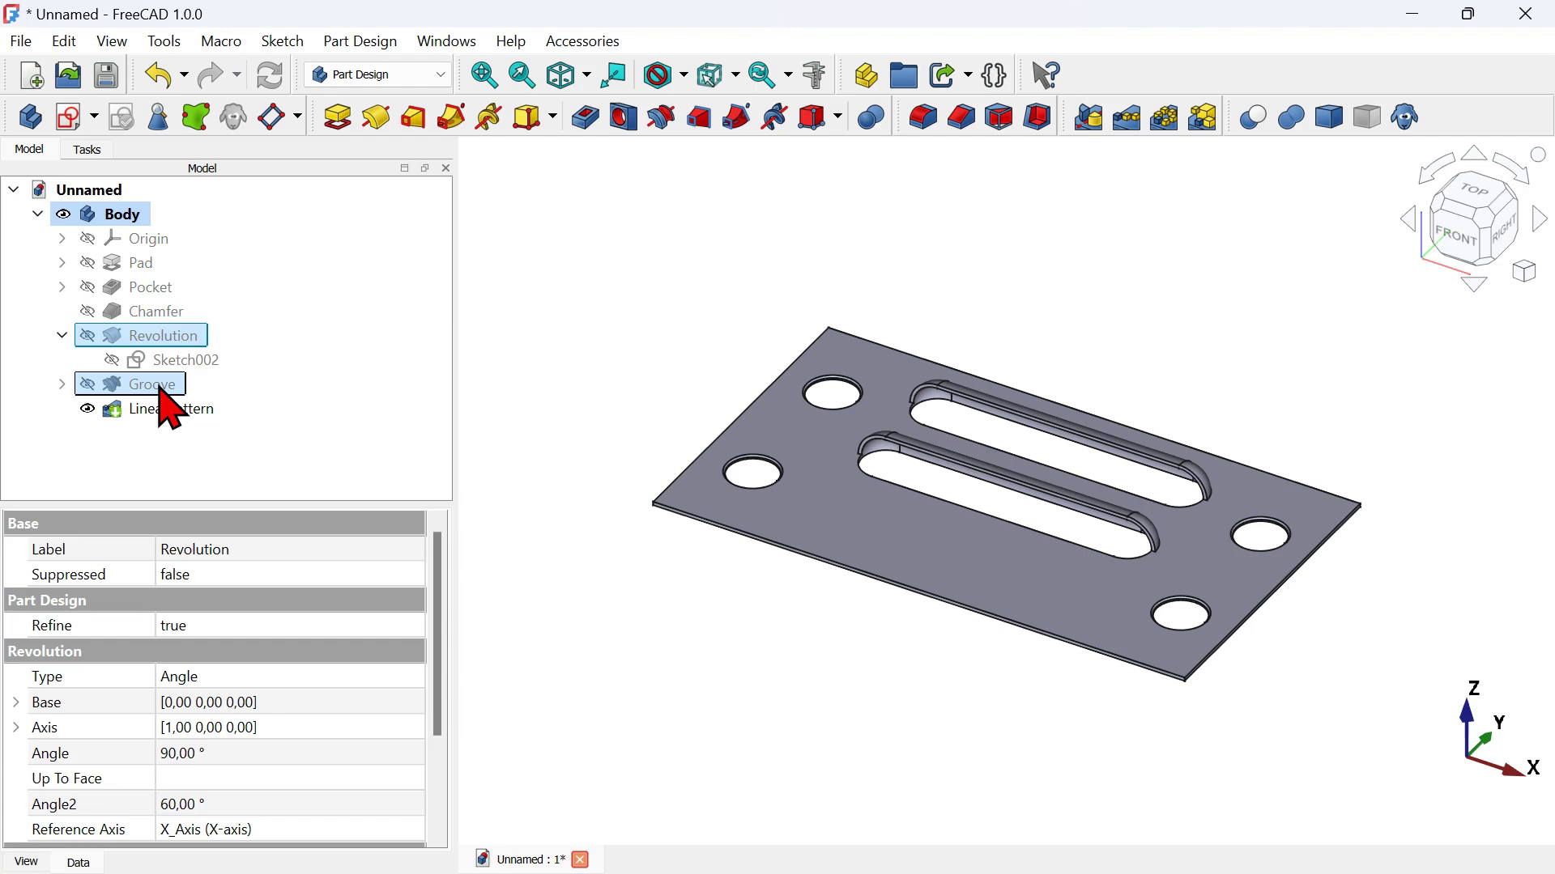
click(1128, 123)
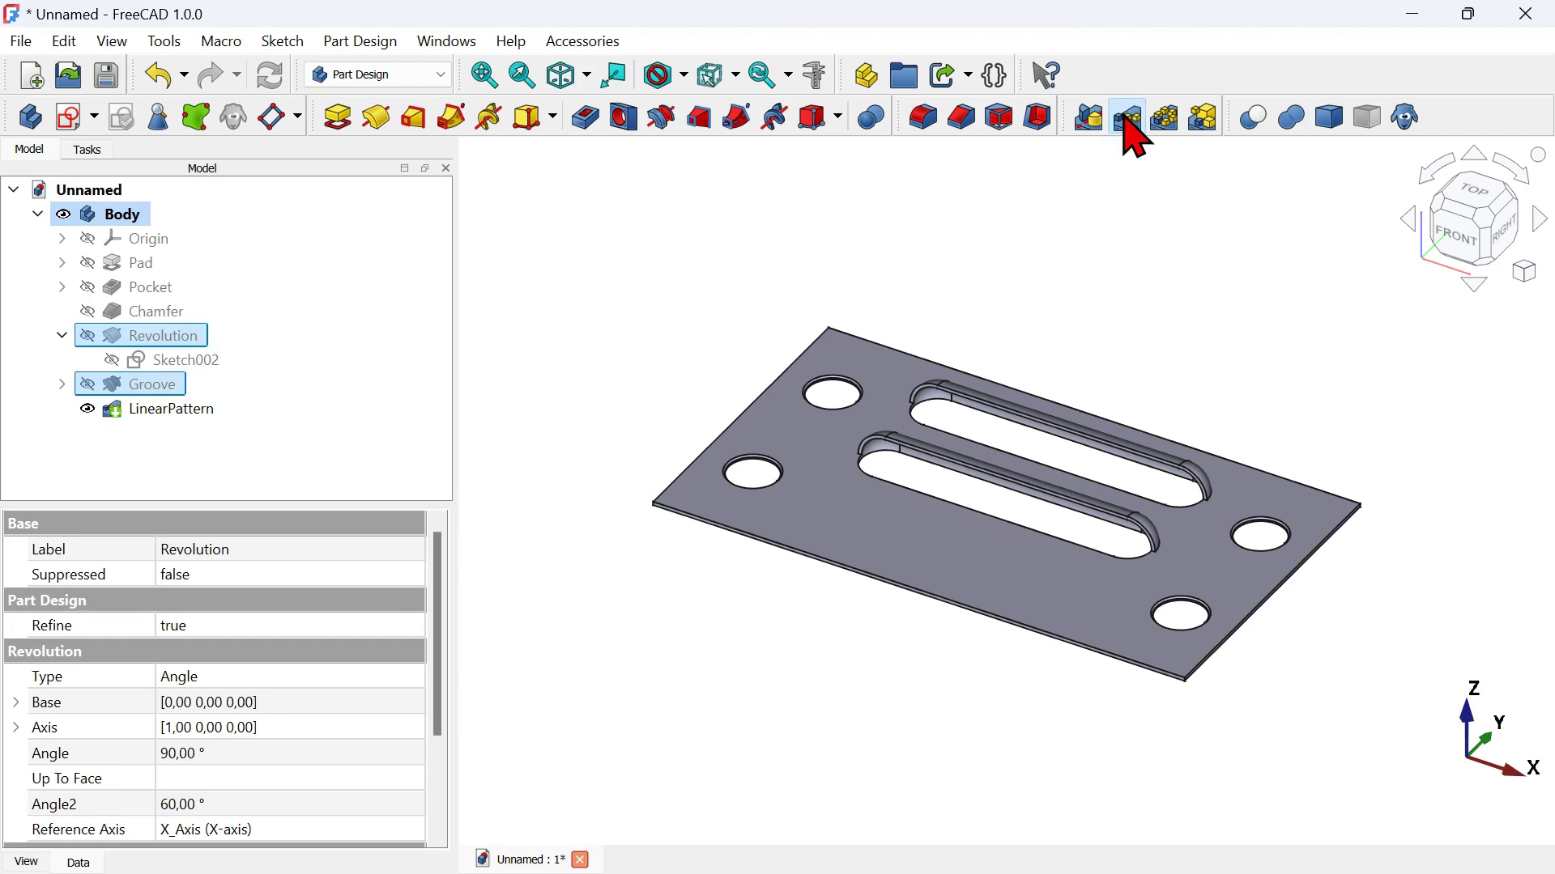
click(409, 683)
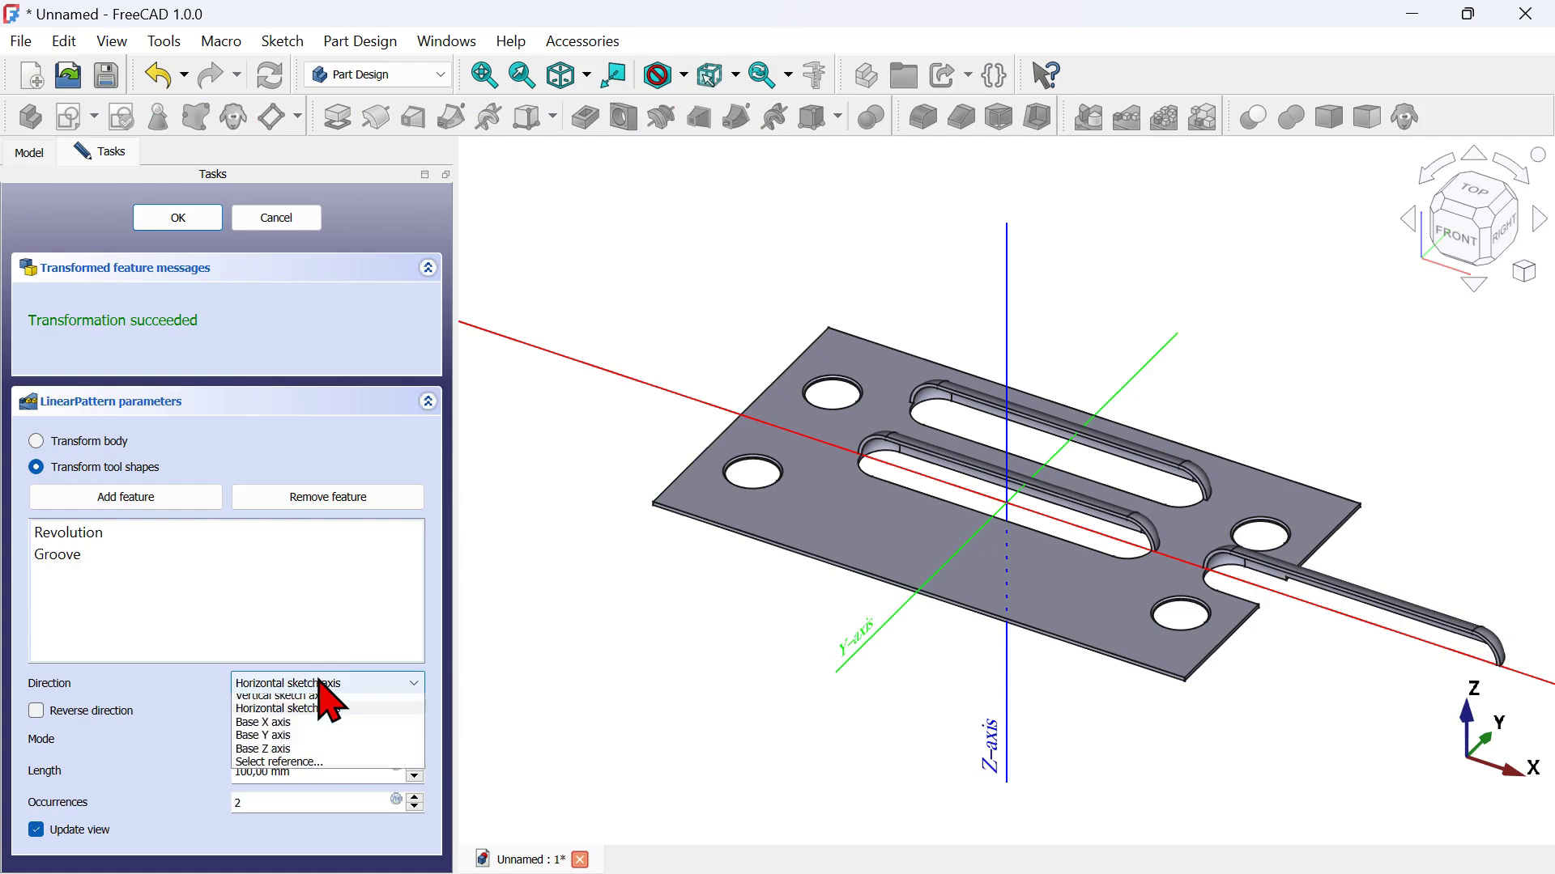
click(289, 756)
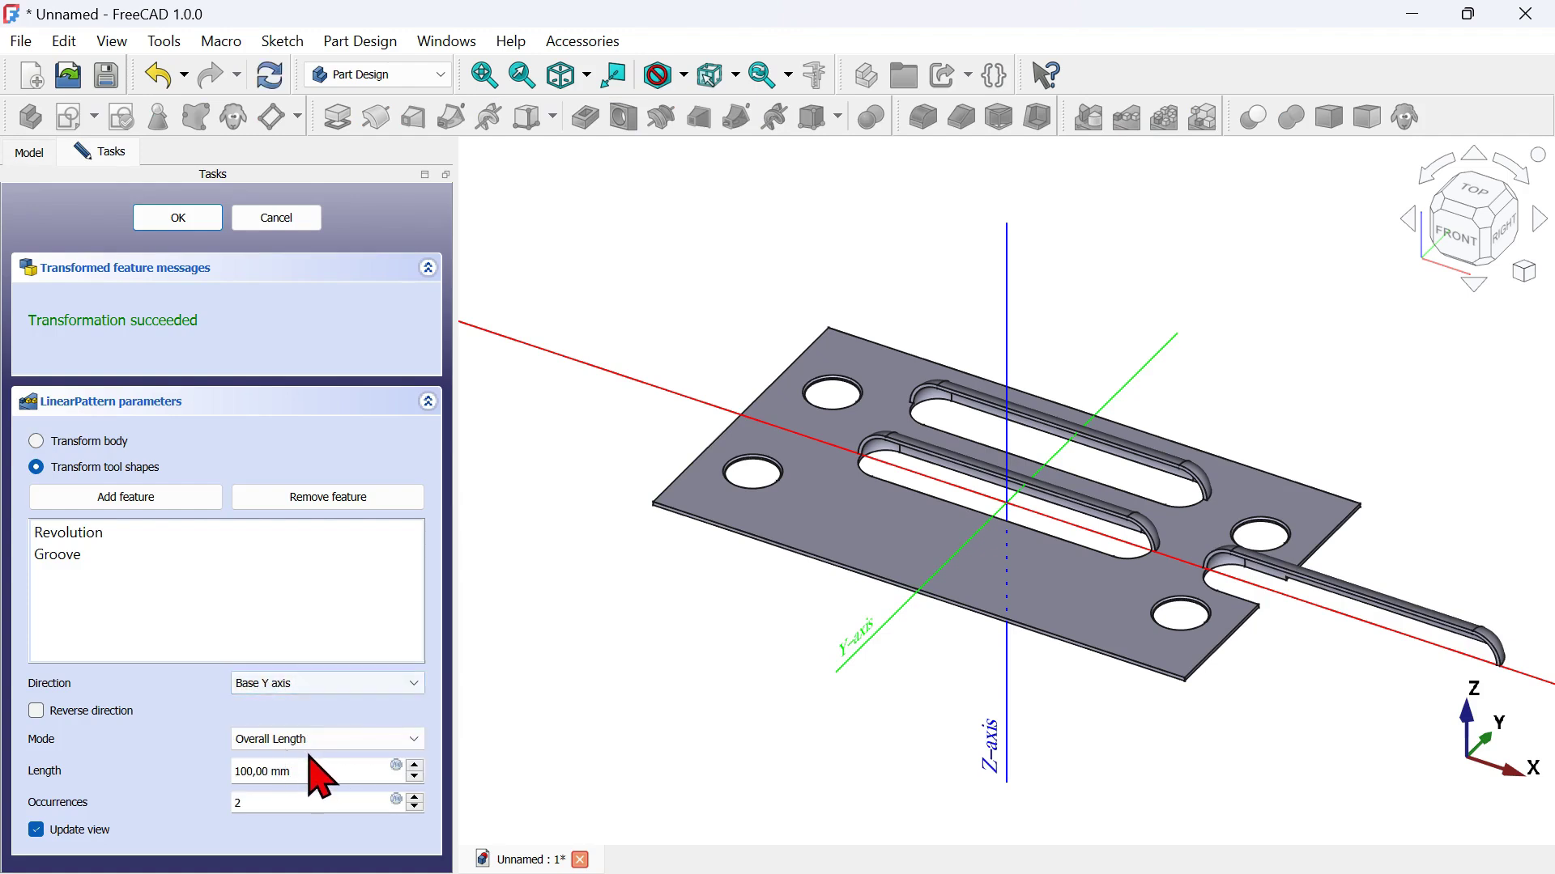
drag(336, 776, 192, 761)
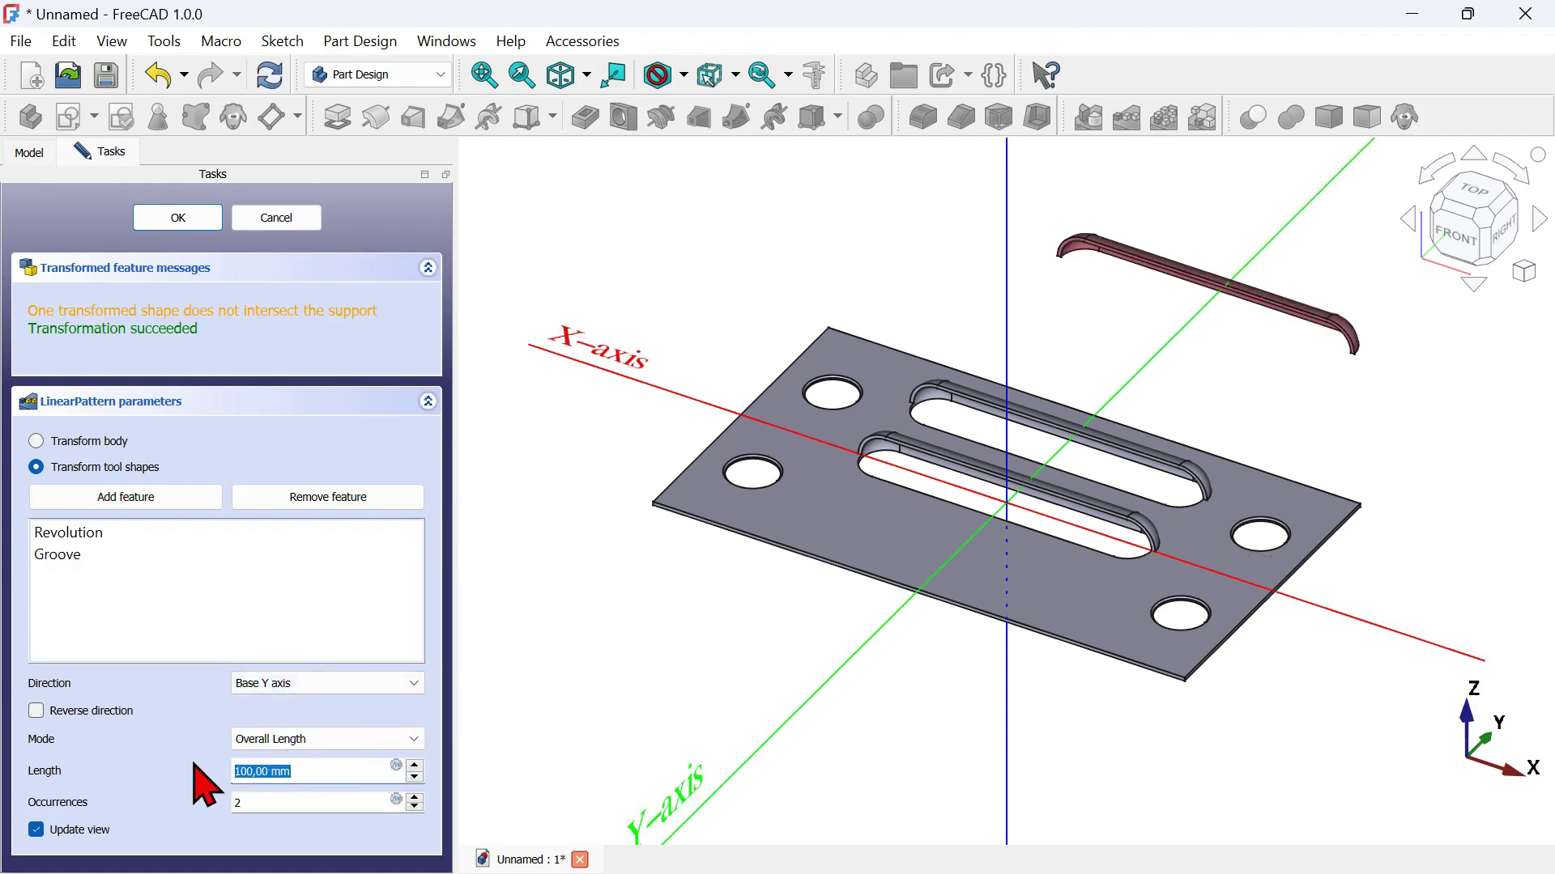
click(290, 797)
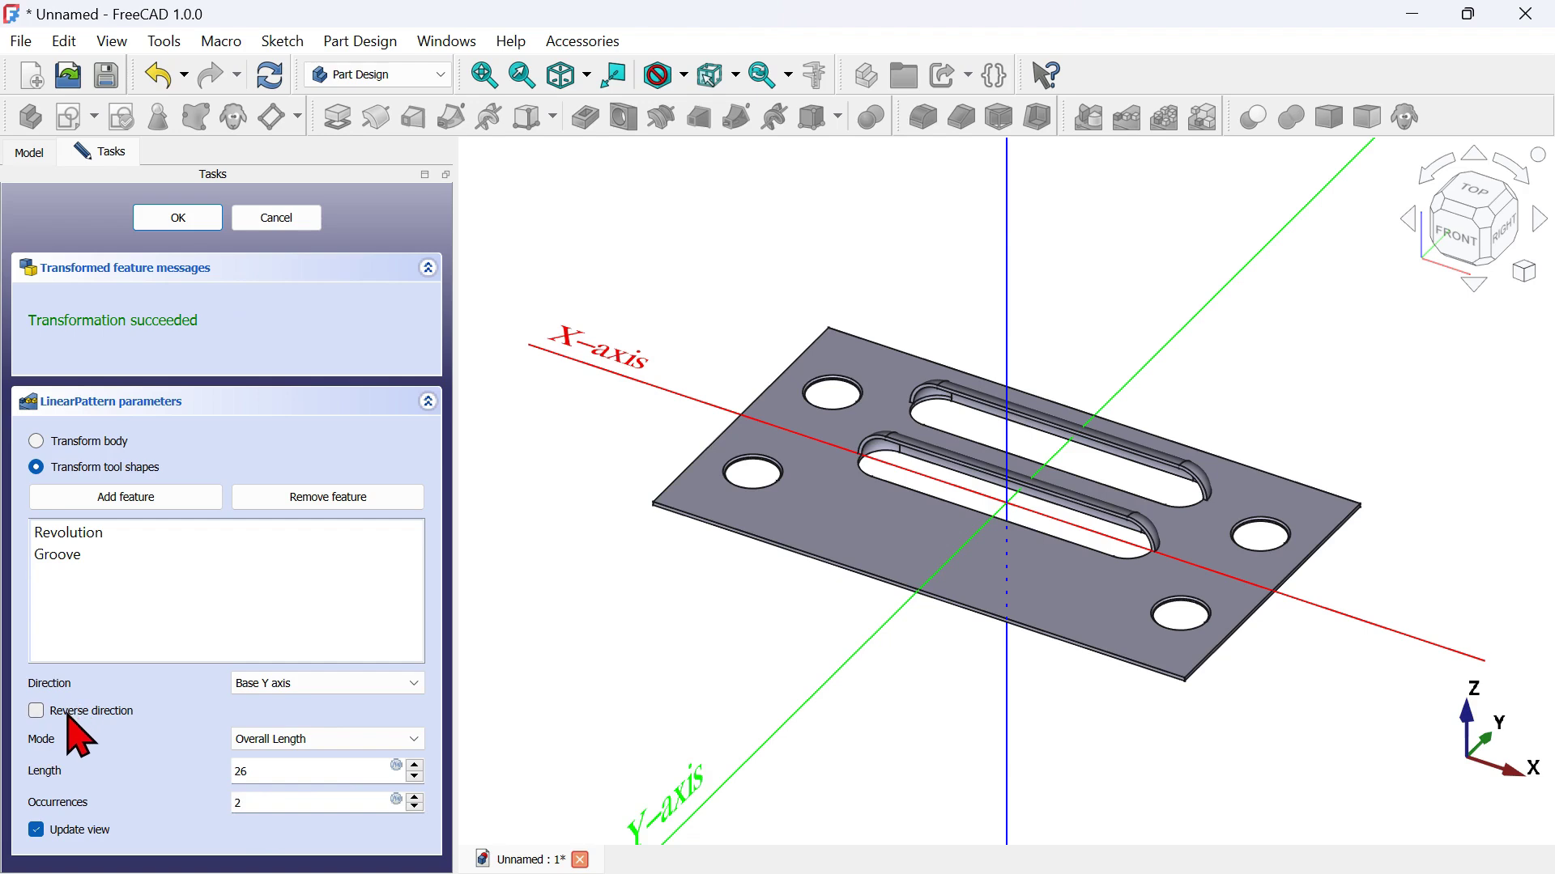
click(70, 712)
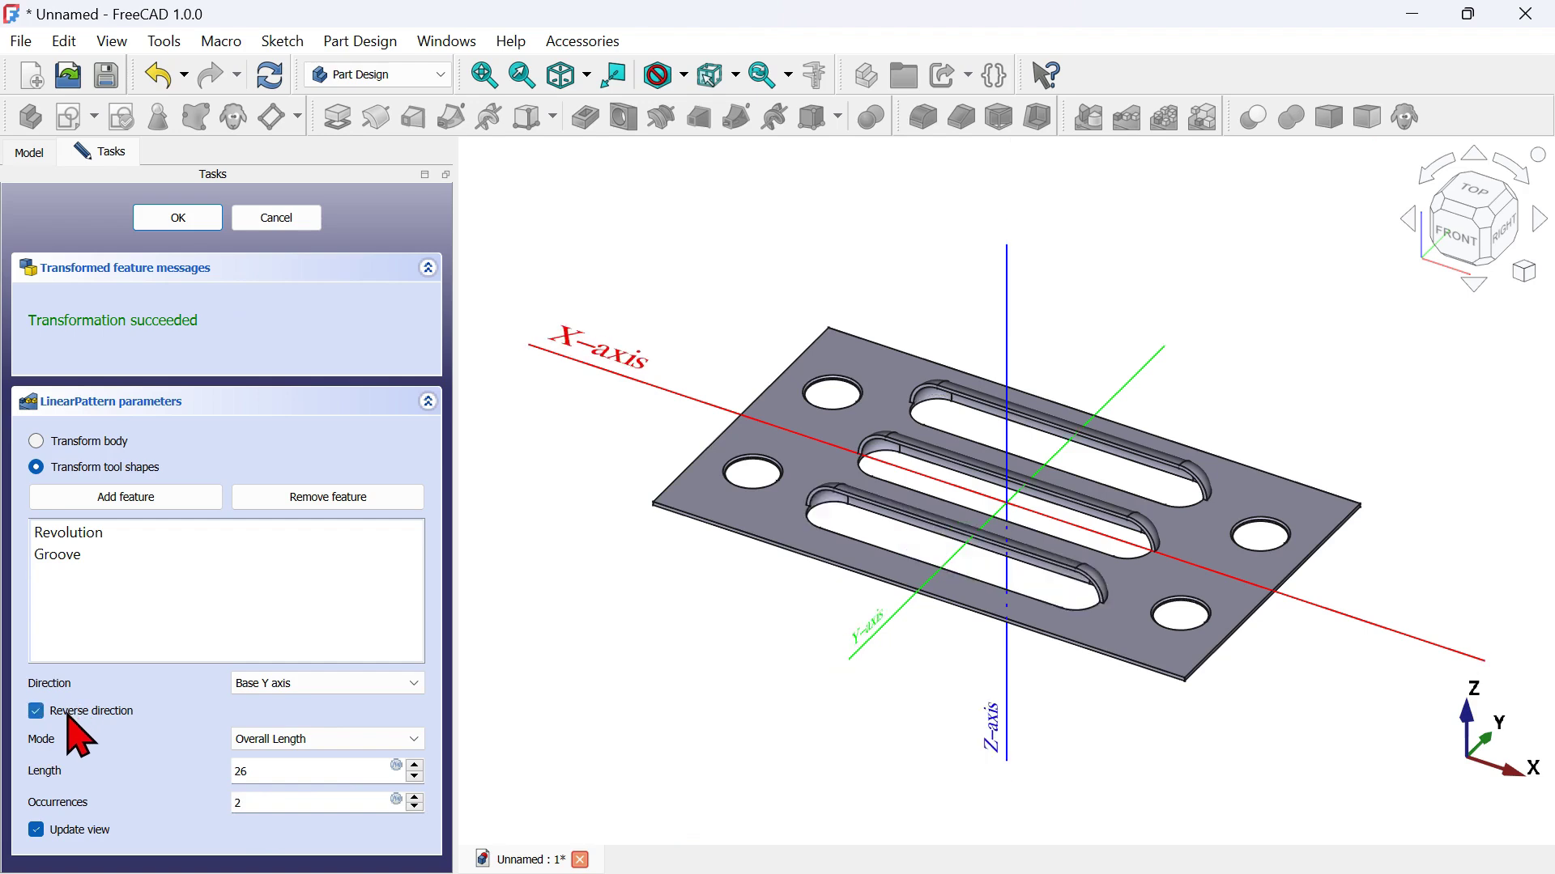
click(166, 233)
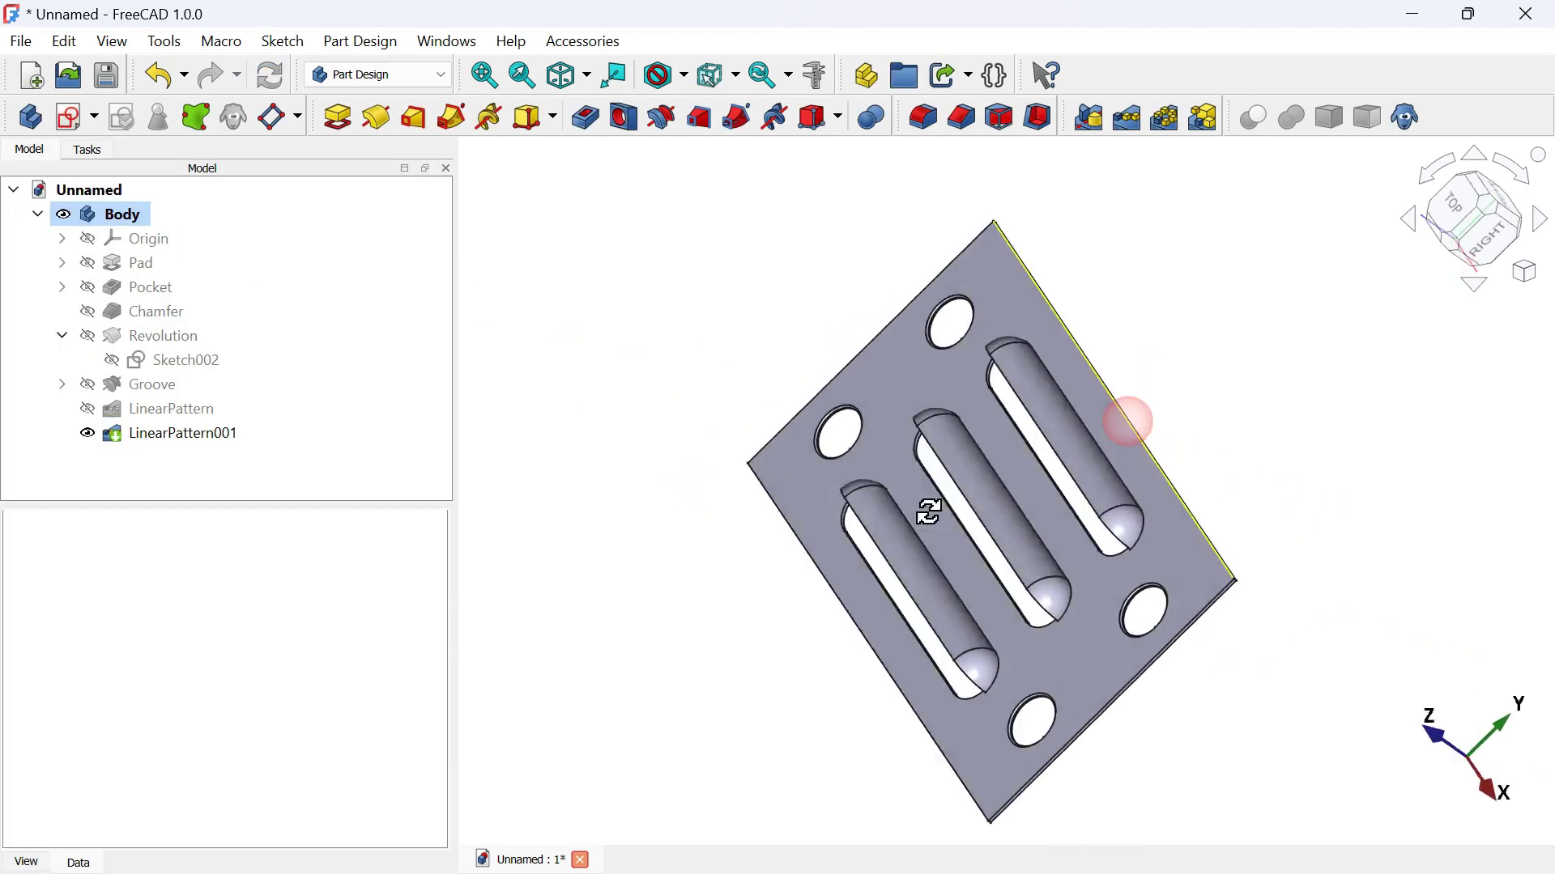